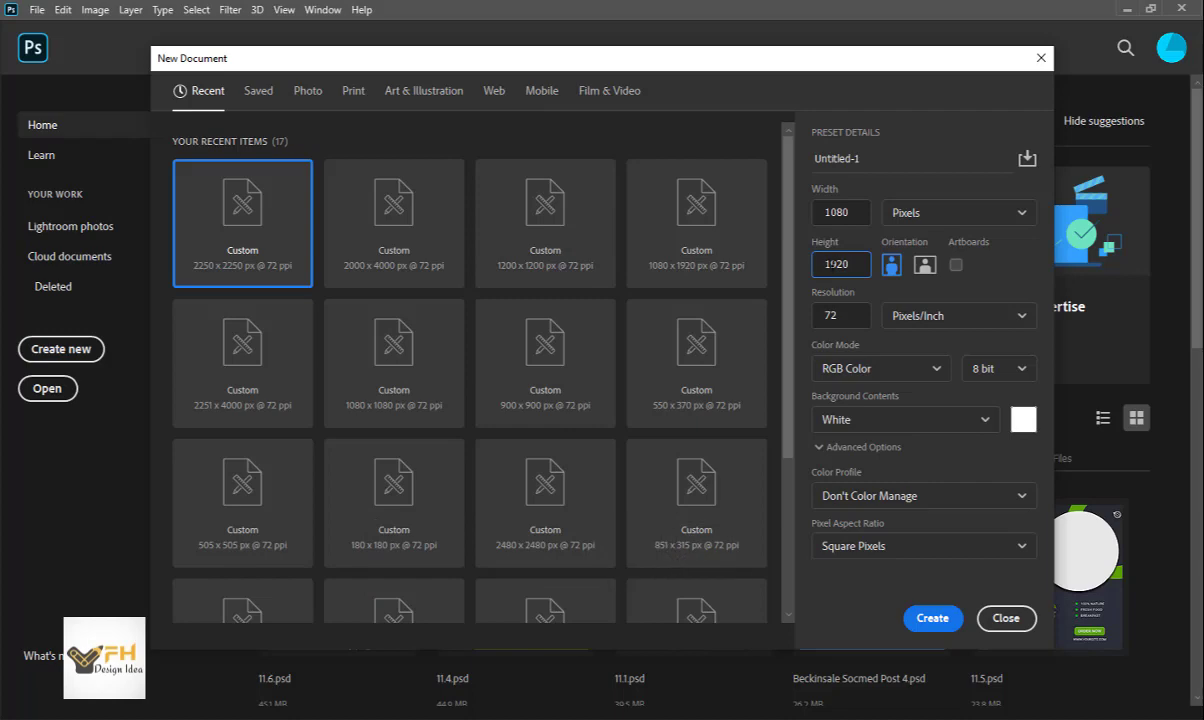
# - Create the 1080 × 1920 px document and draw a blue rectangle about 708 × 1281 px along the canvas's left edge
pyautogui.click(930, 619)
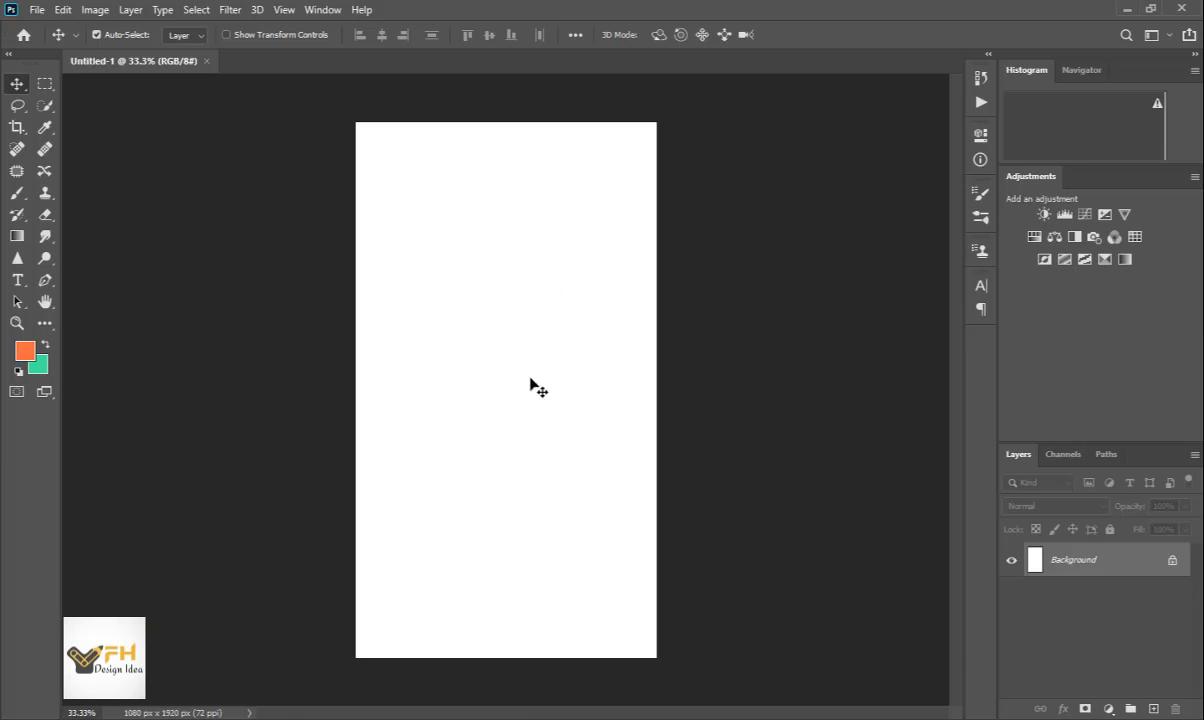
pyautogui.click(45, 322)
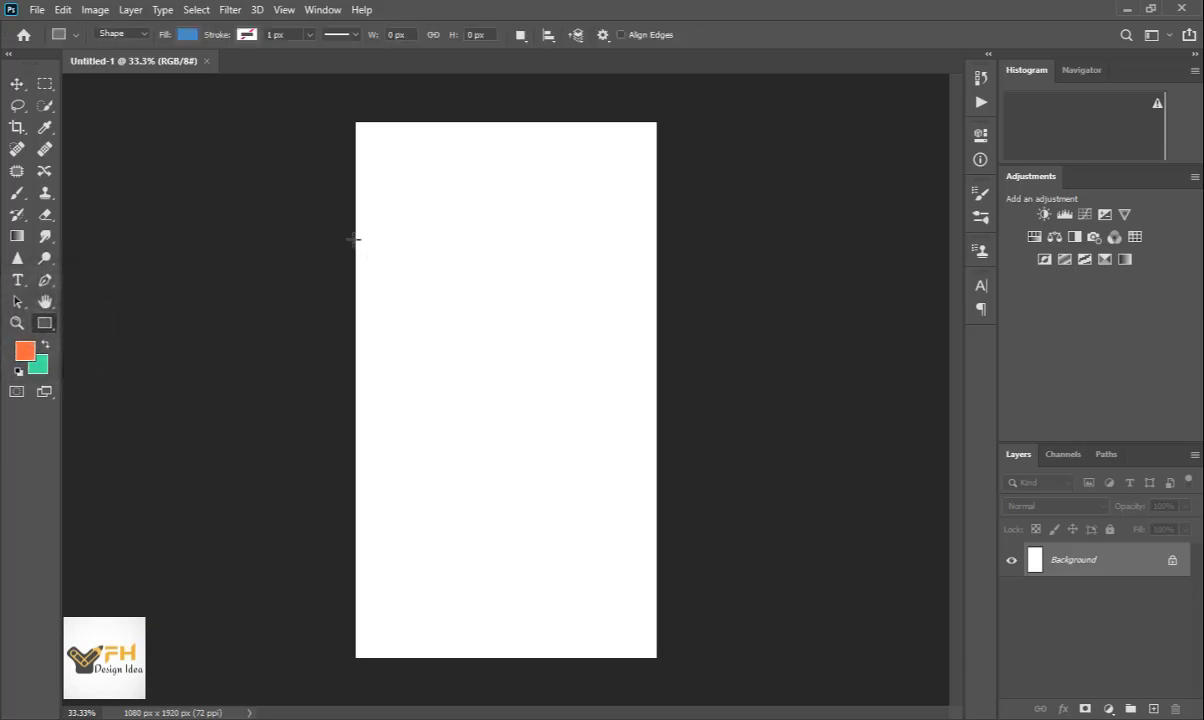
pyautogui.moveTo(356, 236); pyautogui.dragTo(552, 593)
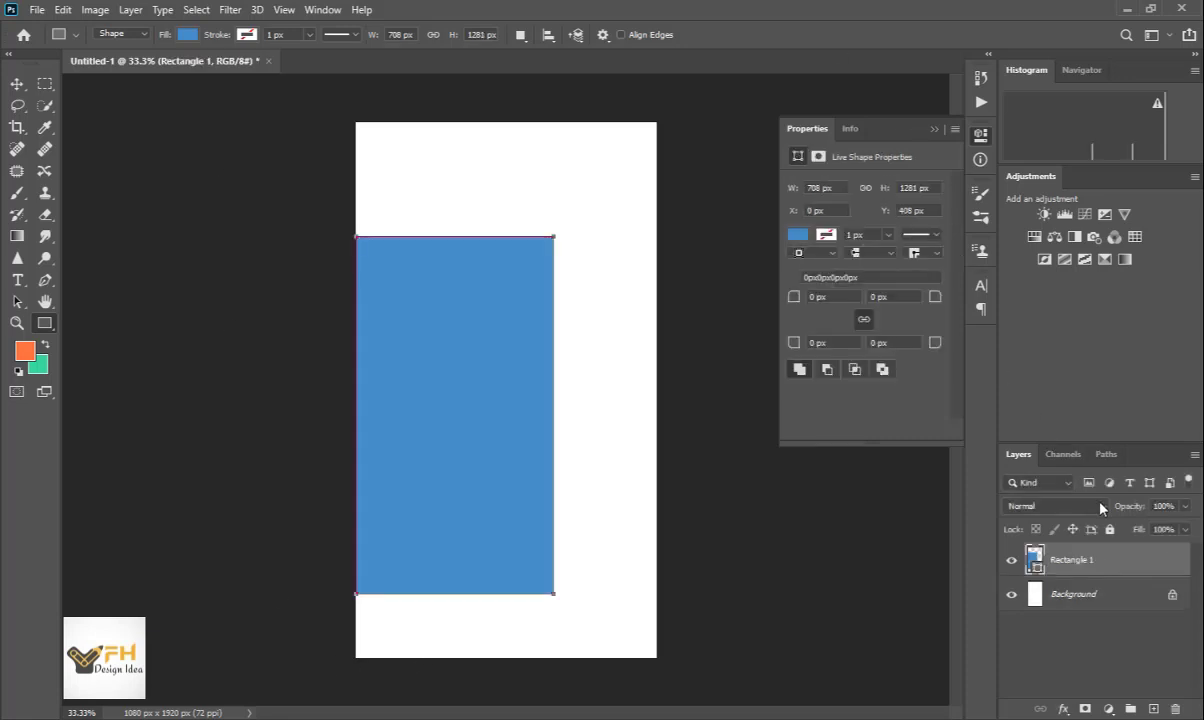
# - Unlink the blue rectangle's corner radii and round only its top-right and bottom-left corners to 50 px
pyautogui.click(876, 296)
pyautogui.write('50')
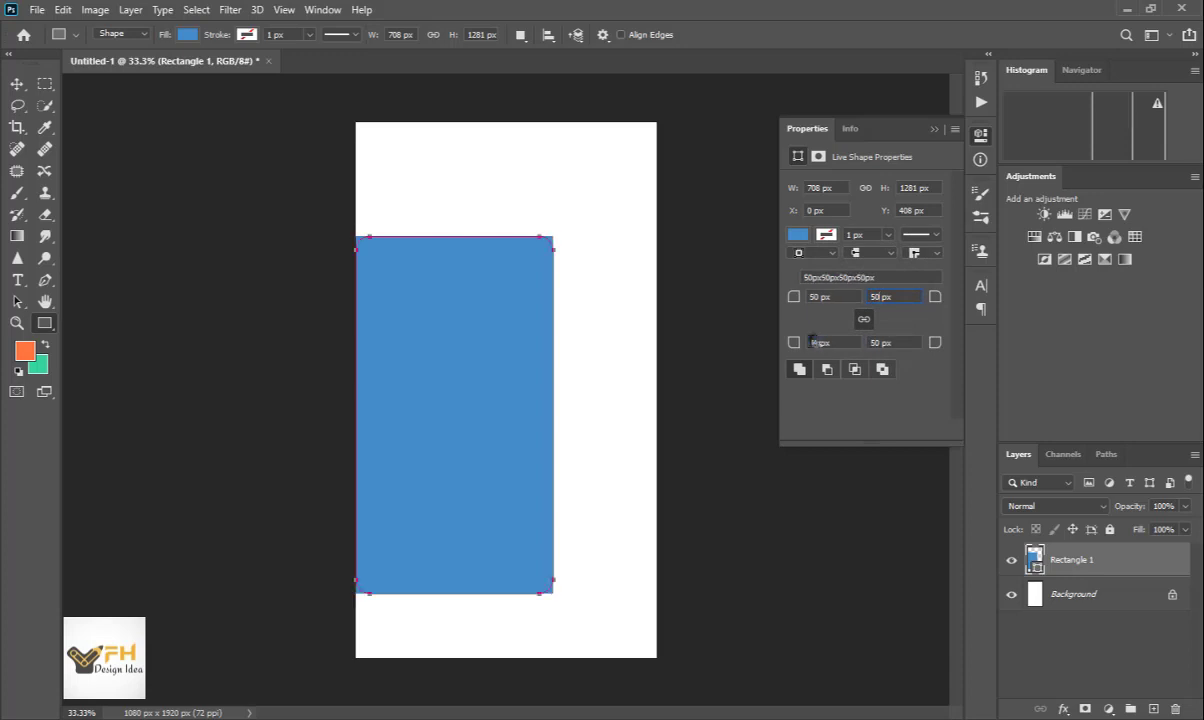
pyautogui.click(808, 342)
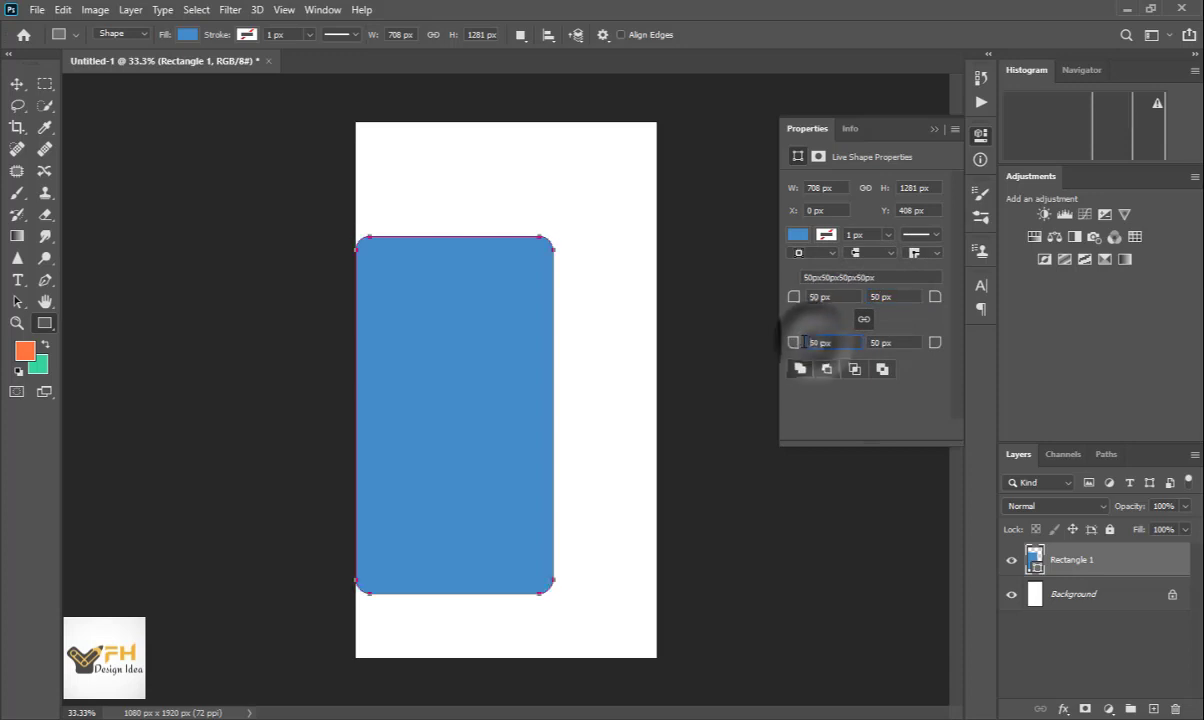
pyautogui.click(862, 319)
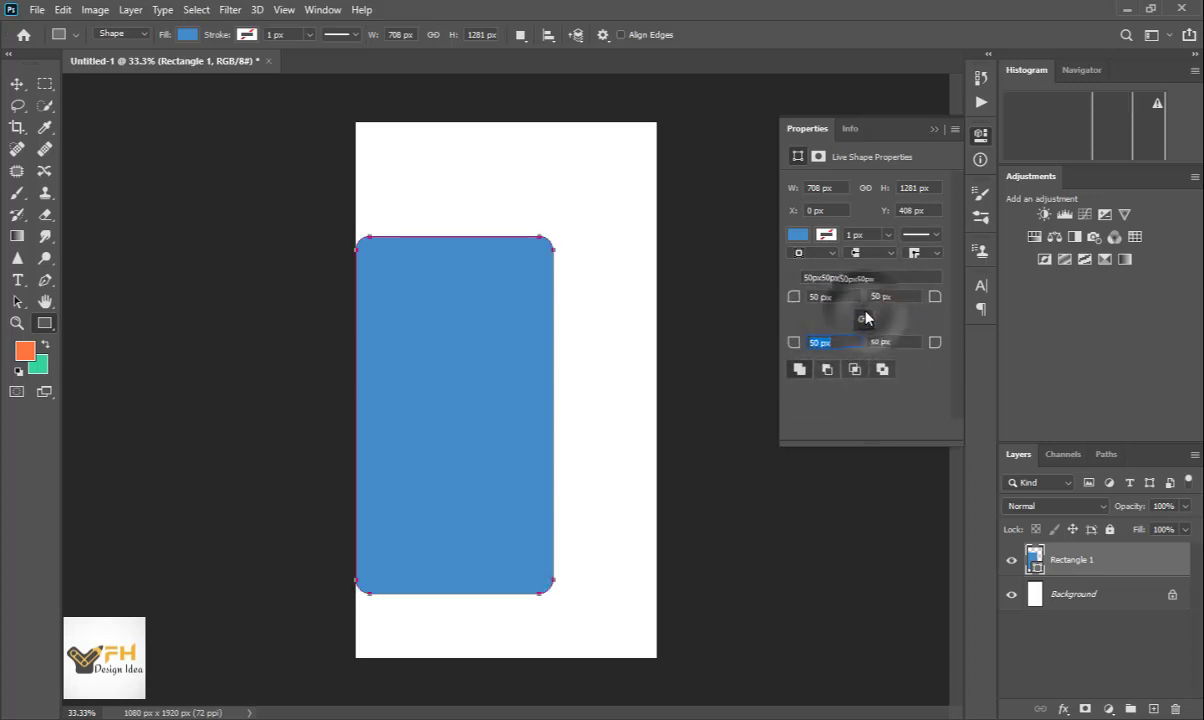
pyautogui.click(803, 296)
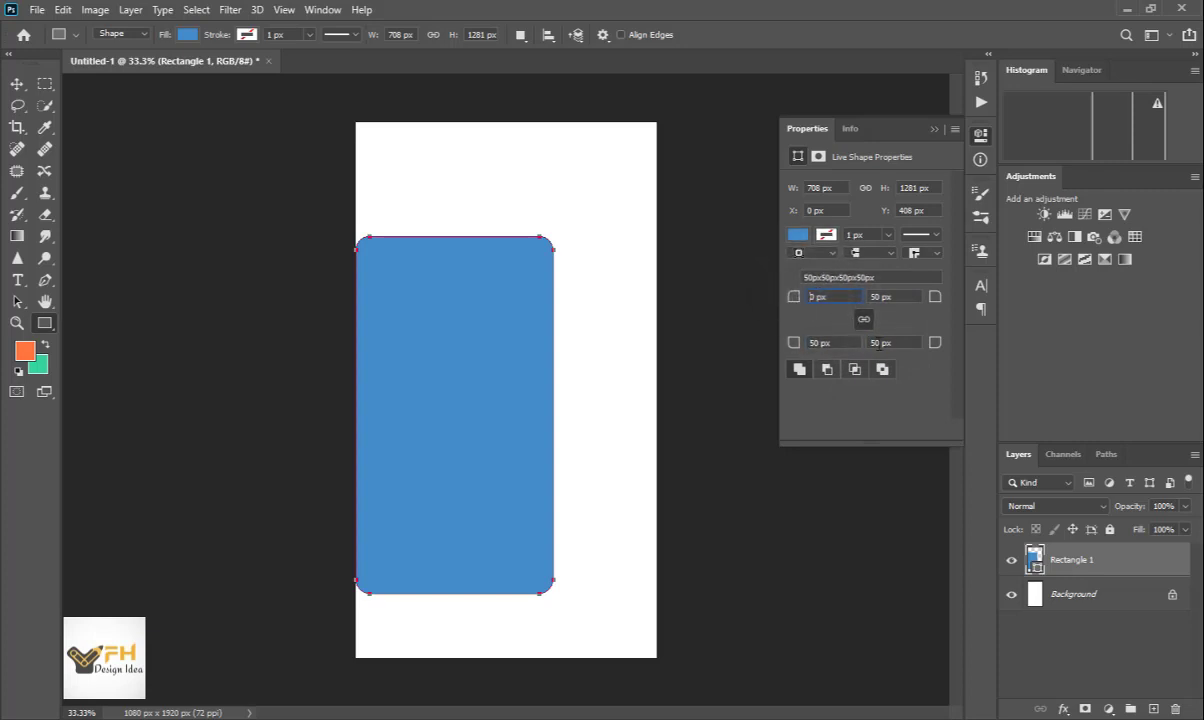
pyautogui.click(876, 343)
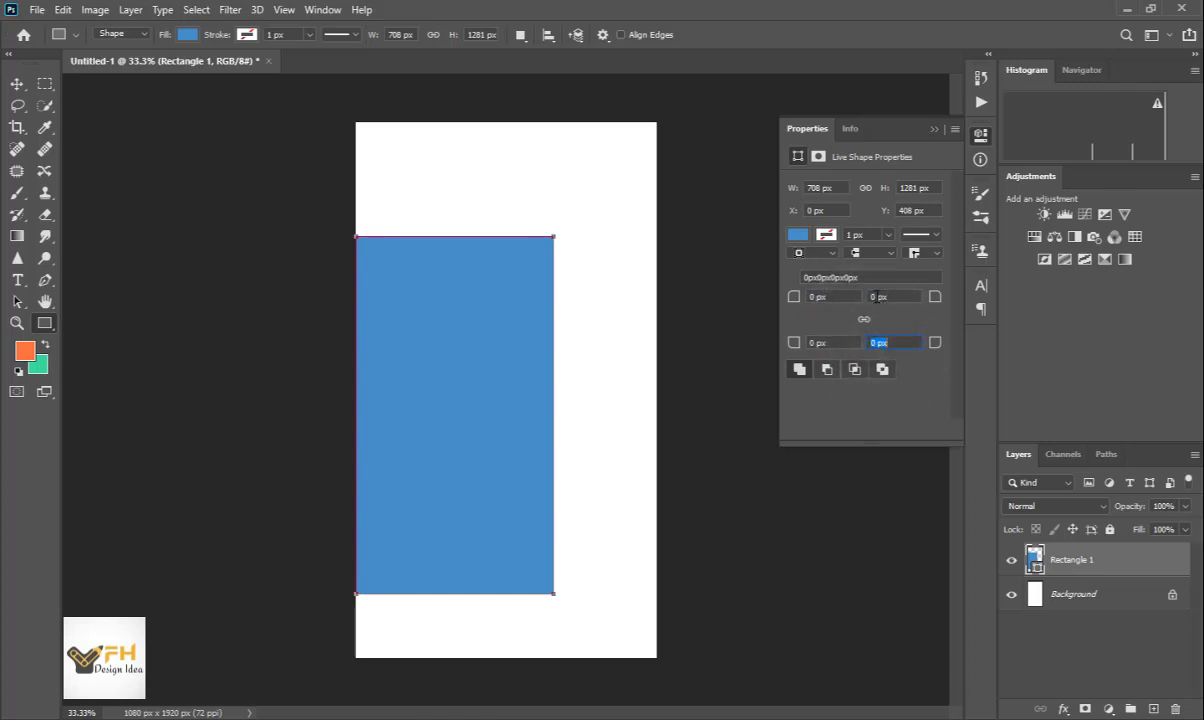
pyautogui.write('5')
pyautogui.click(817, 342)
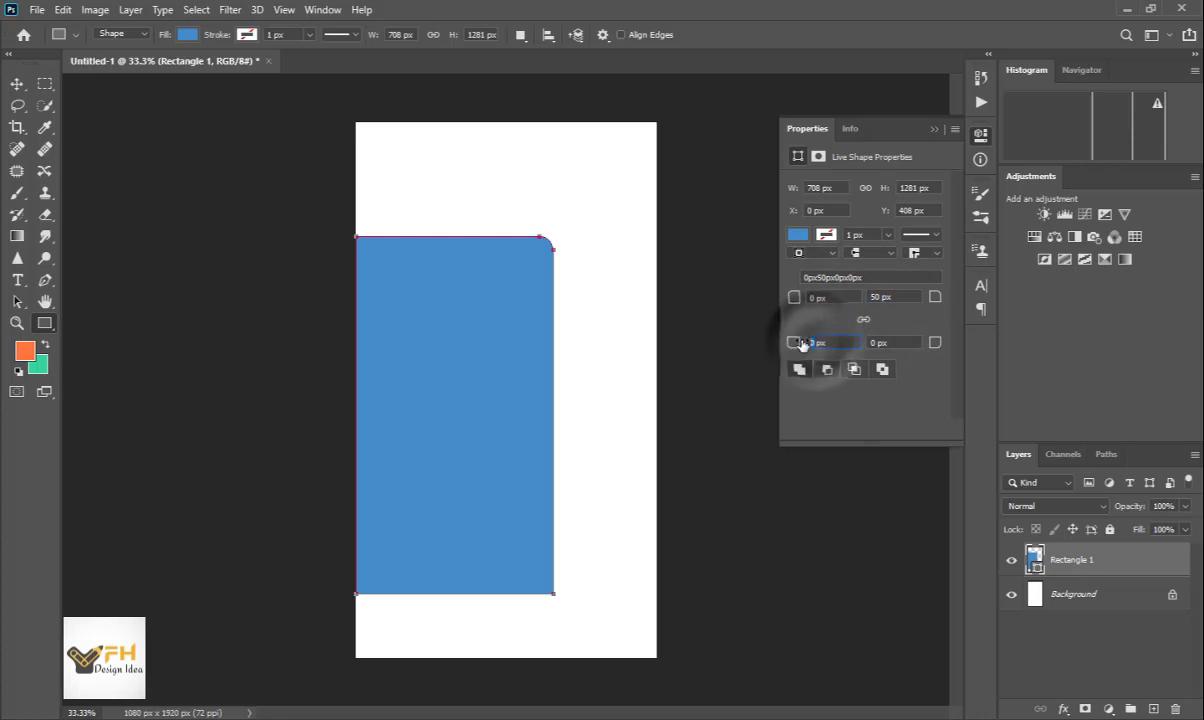
pyautogui.write('5')
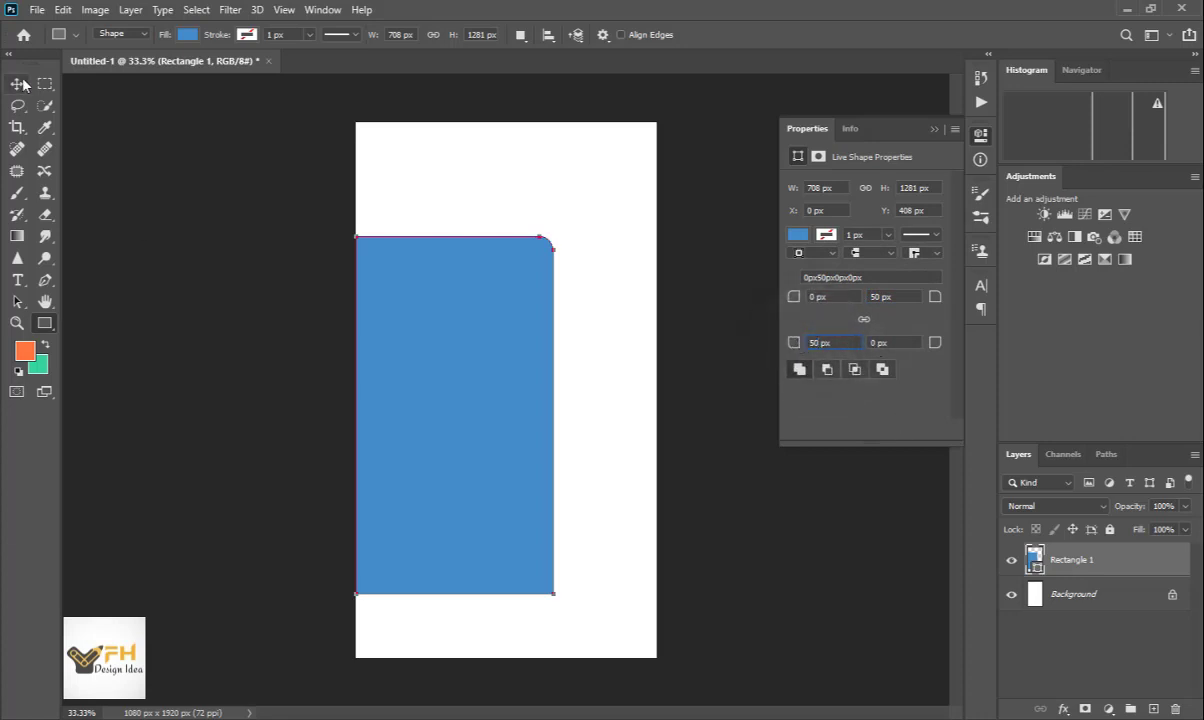
pyautogui.click(18, 84)
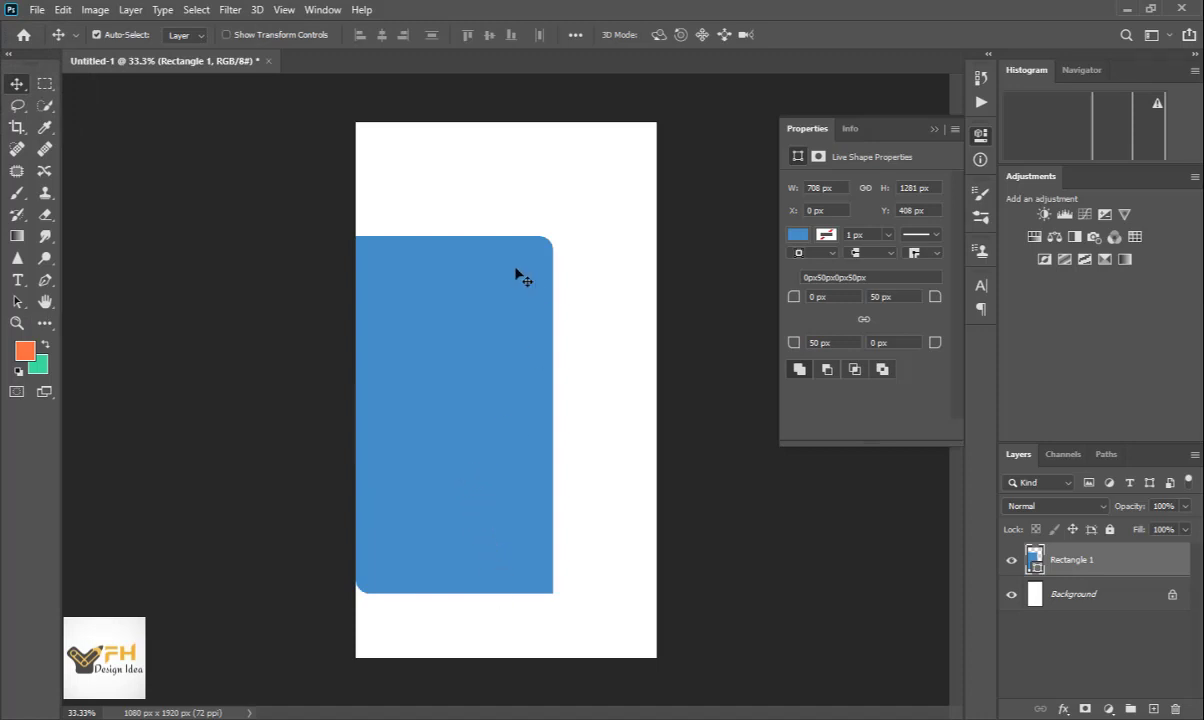
# - Add a new layer and draw a rectangle about 424 × 168 px across the blue shape's right edge, near its top
pyautogui.scroll(-1, 486, 376)
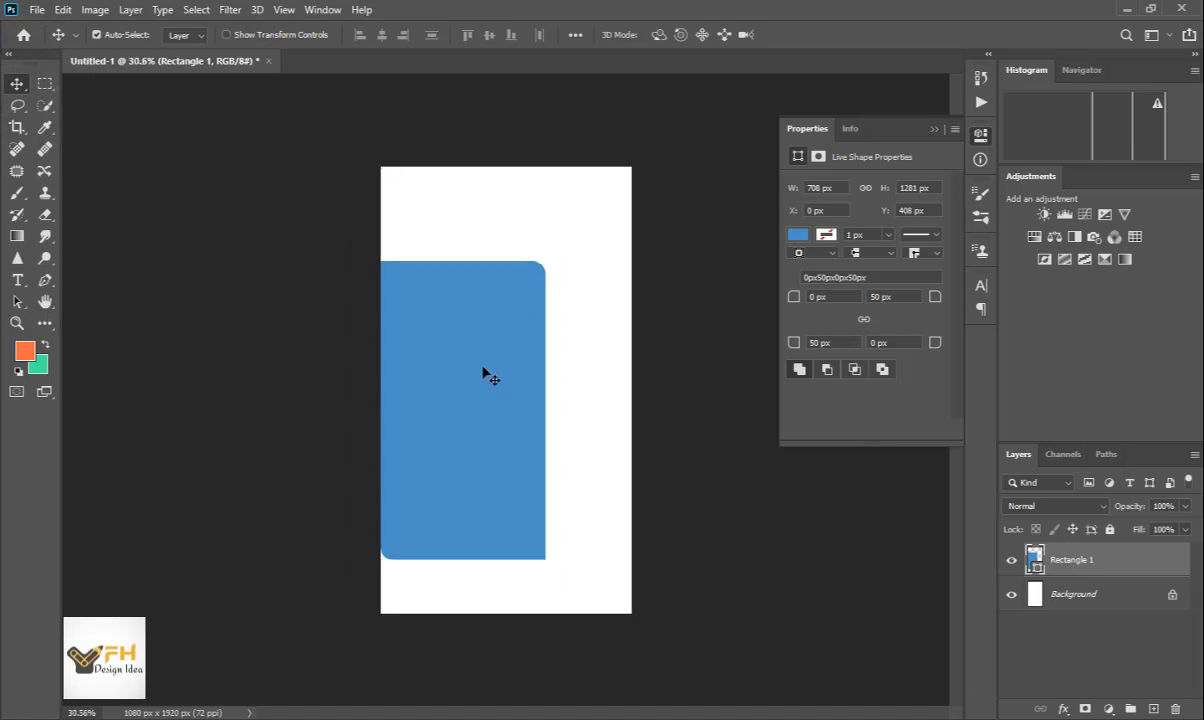
pyautogui.scroll(1, 498, 400)
pyautogui.scroll(-1, 496, 406)
pyautogui.scroll(1, 498, 406)
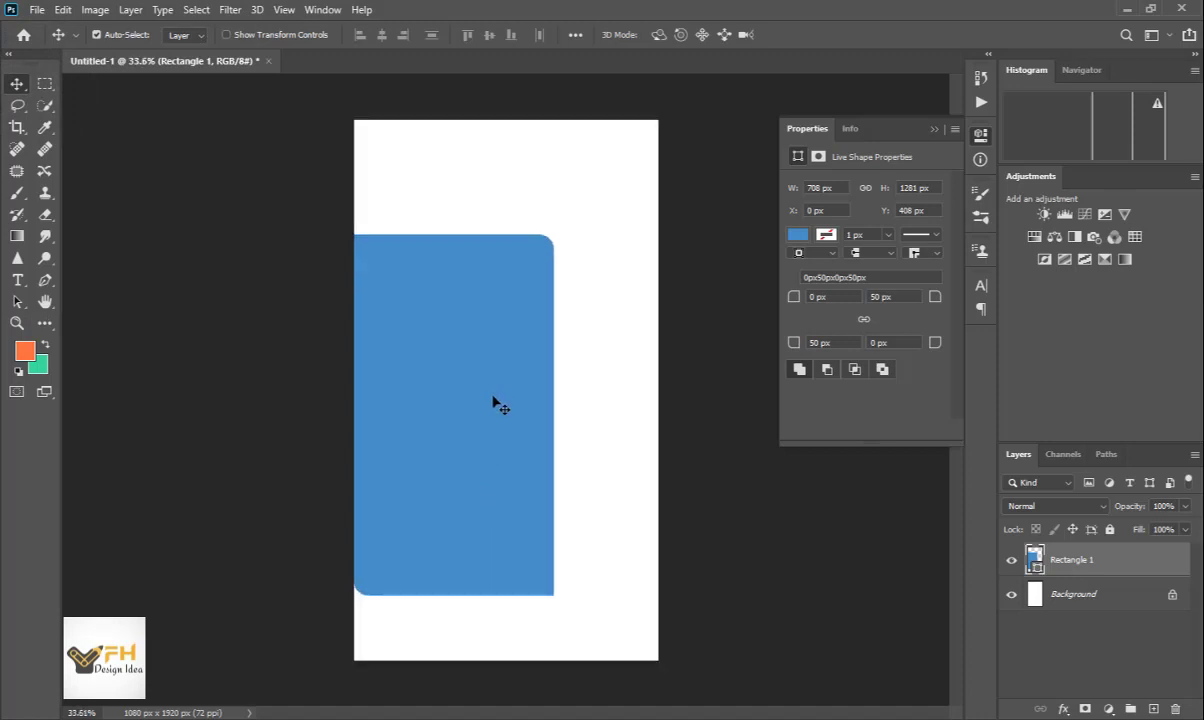
pyautogui.scroll(1, 492, 376)
pyautogui.scroll(3, 503, 372)
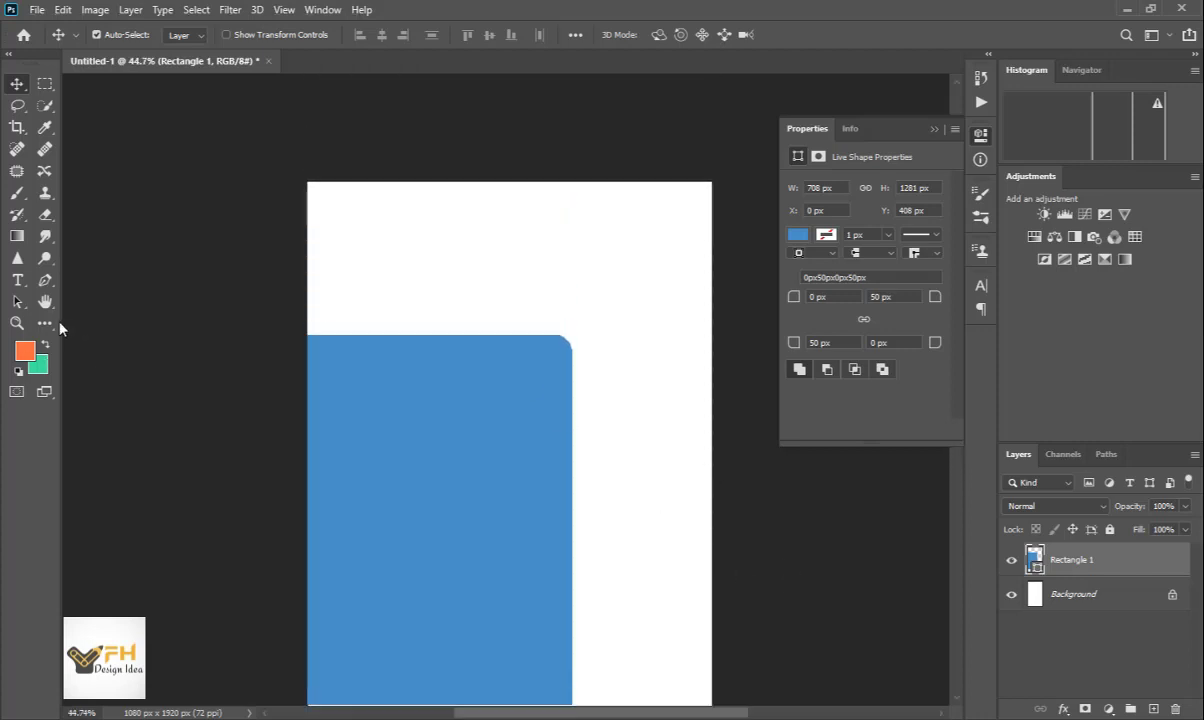
pyautogui.press('u')
pyautogui.scroll(-1, 540, 390)
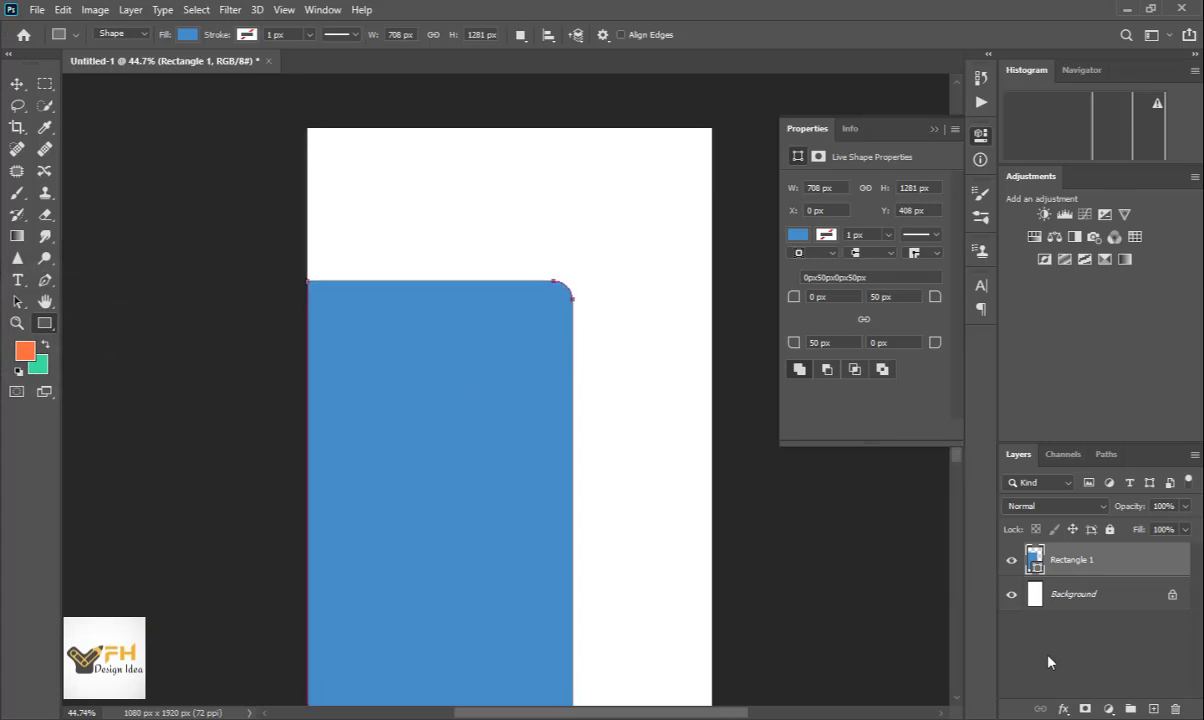
pyautogui.click(1154, 709)
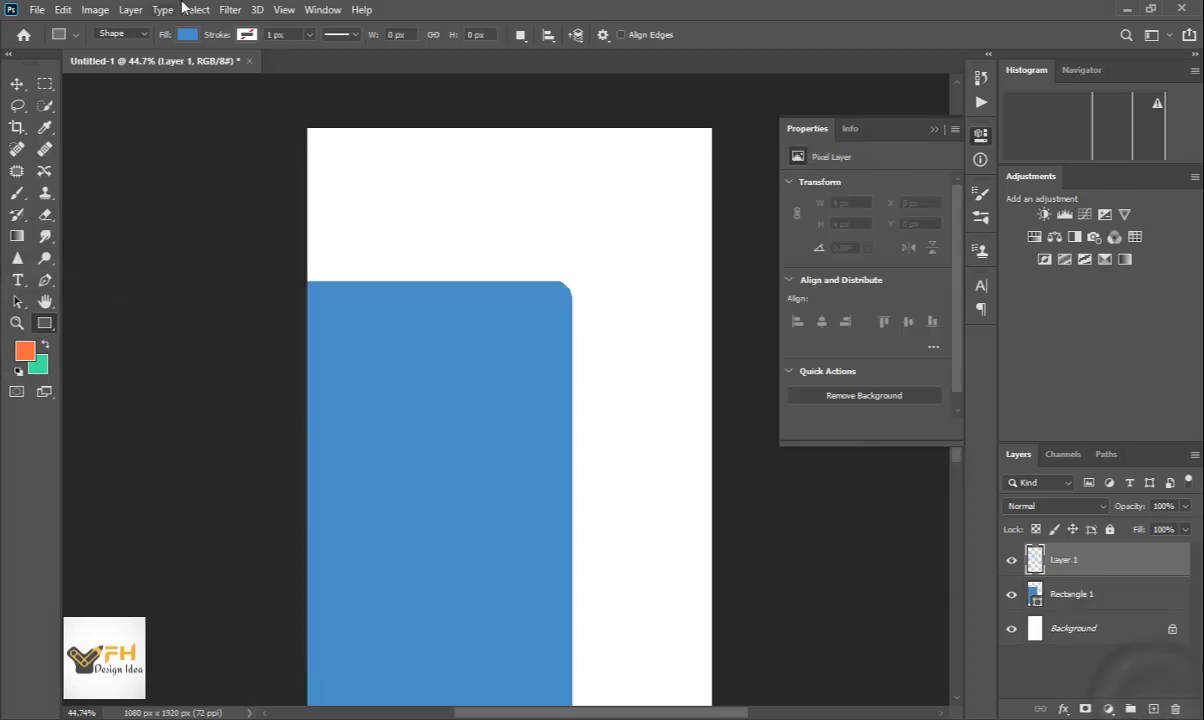
pyautogui.moveTo(519, 331); pyautogui.dragTo(678, 394)
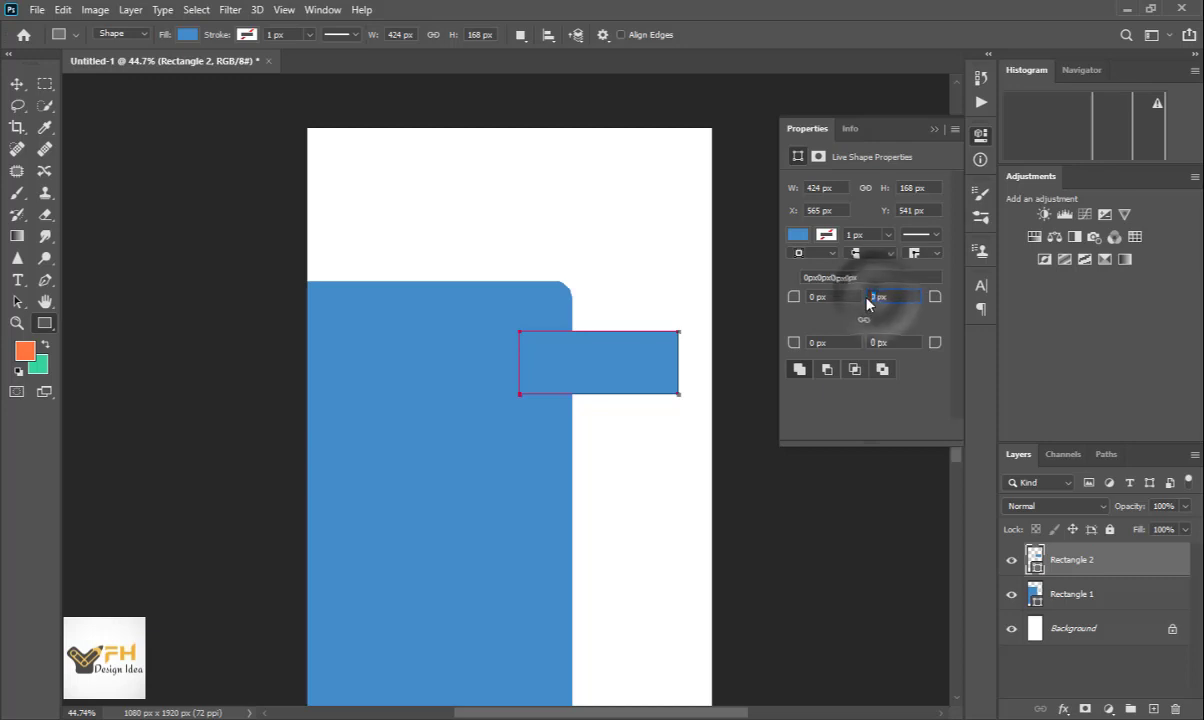
# - Round the small rectangle's top-right and bottom-left corners to 25 px
pyautogui.write('25')
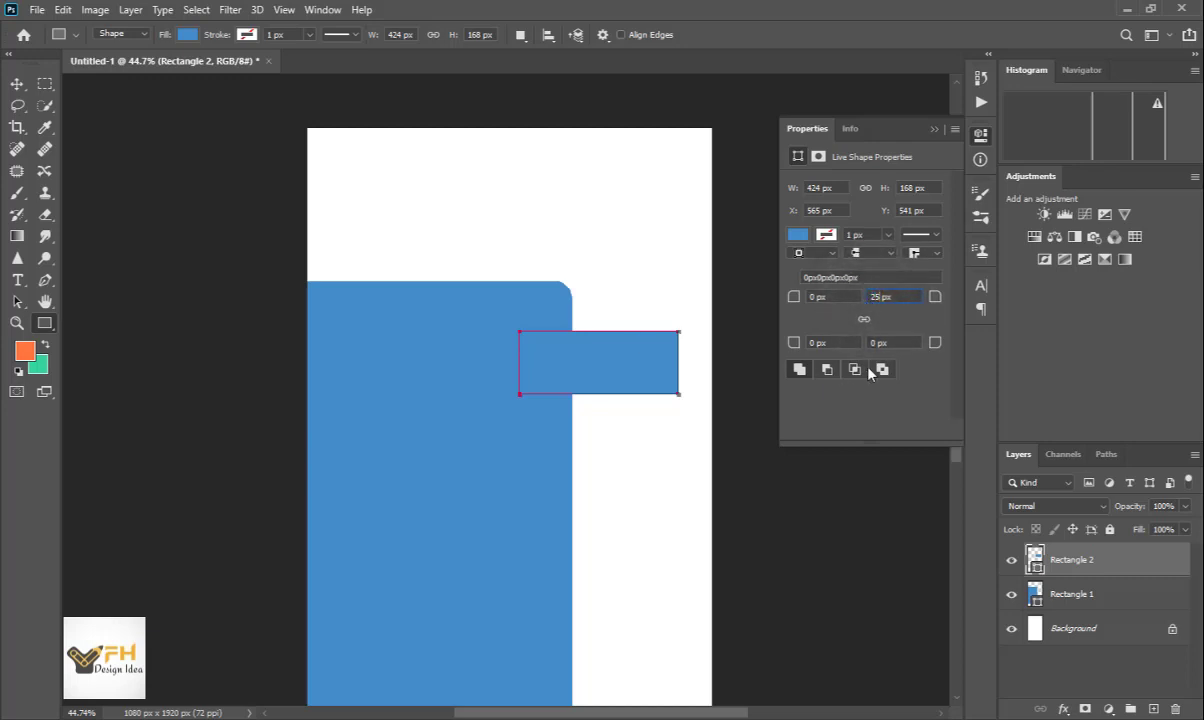
pyautogui.click(817, 341)
pyautogui.write('2px')
pyautogui.click(17, 83)
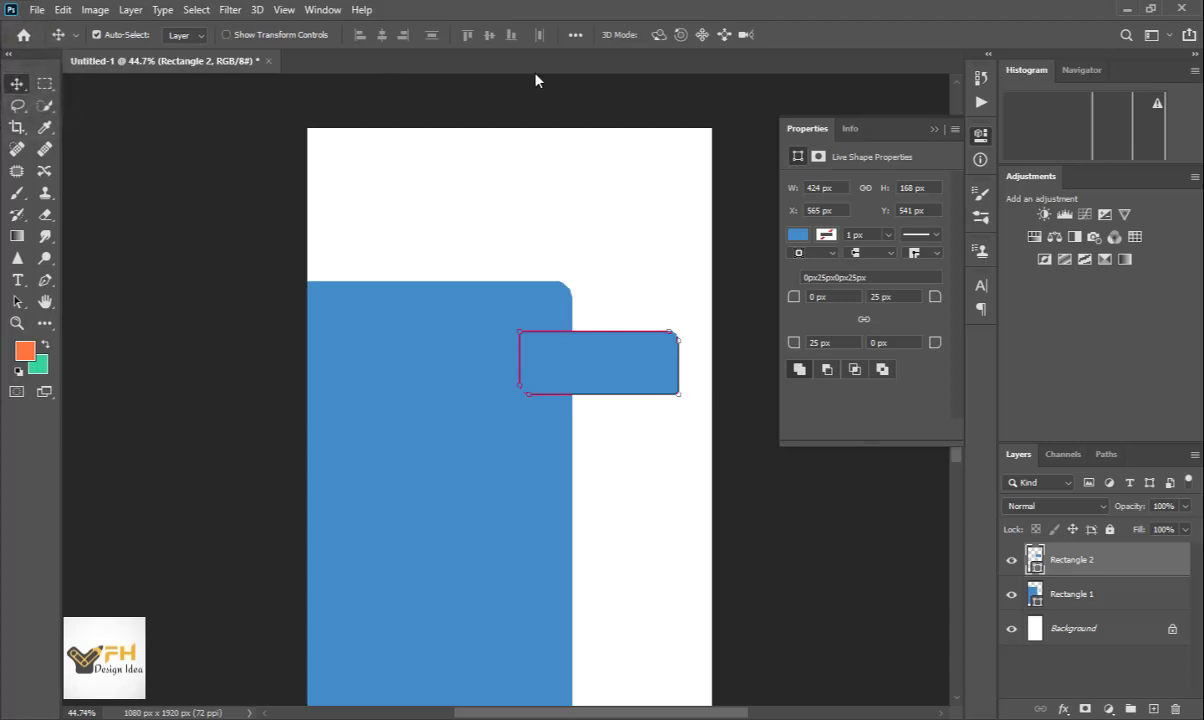
# - Fill the small rectangle with the orange sampled from the foreground color
pyautogui.click(797, 235)
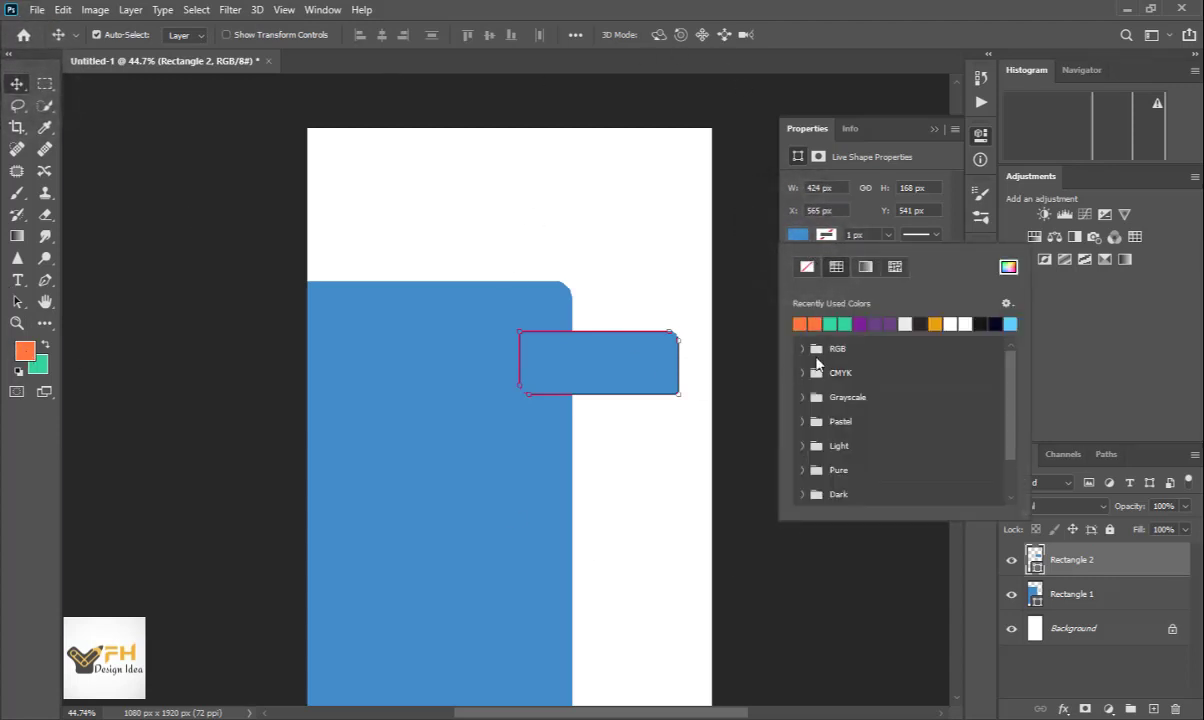
pyautogui.click(1008, 267)
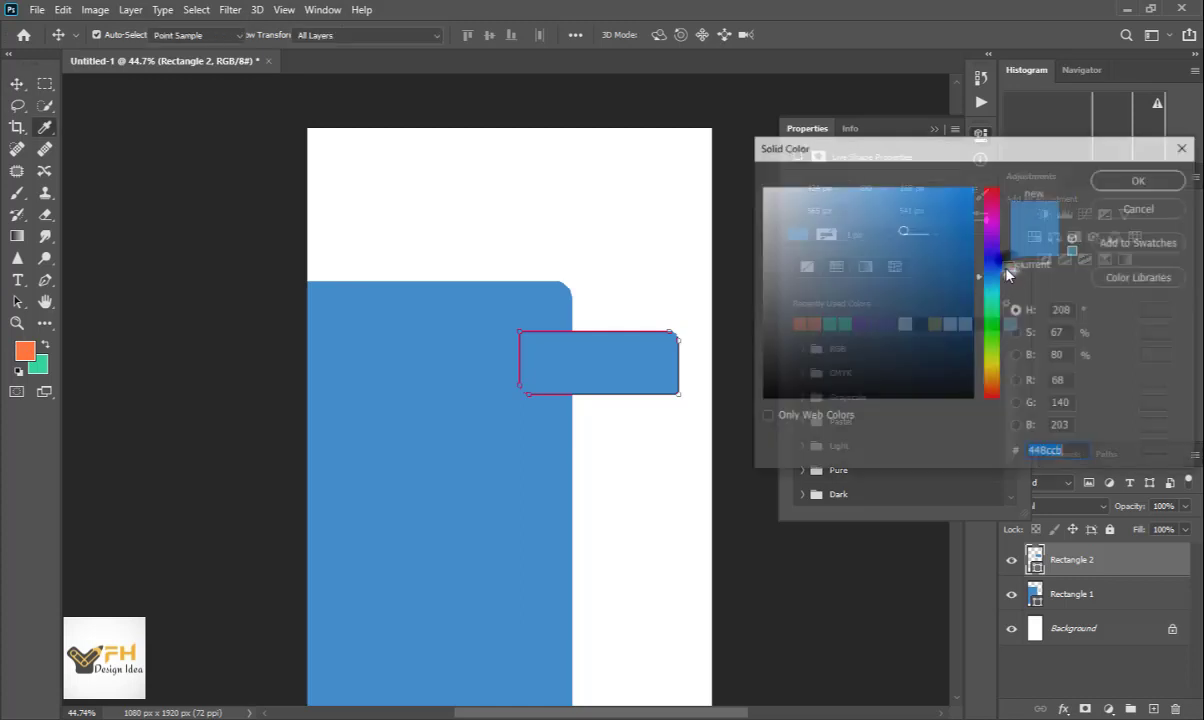
pyautogui.click(25, 350)
pyautogui.click(1112, 179)
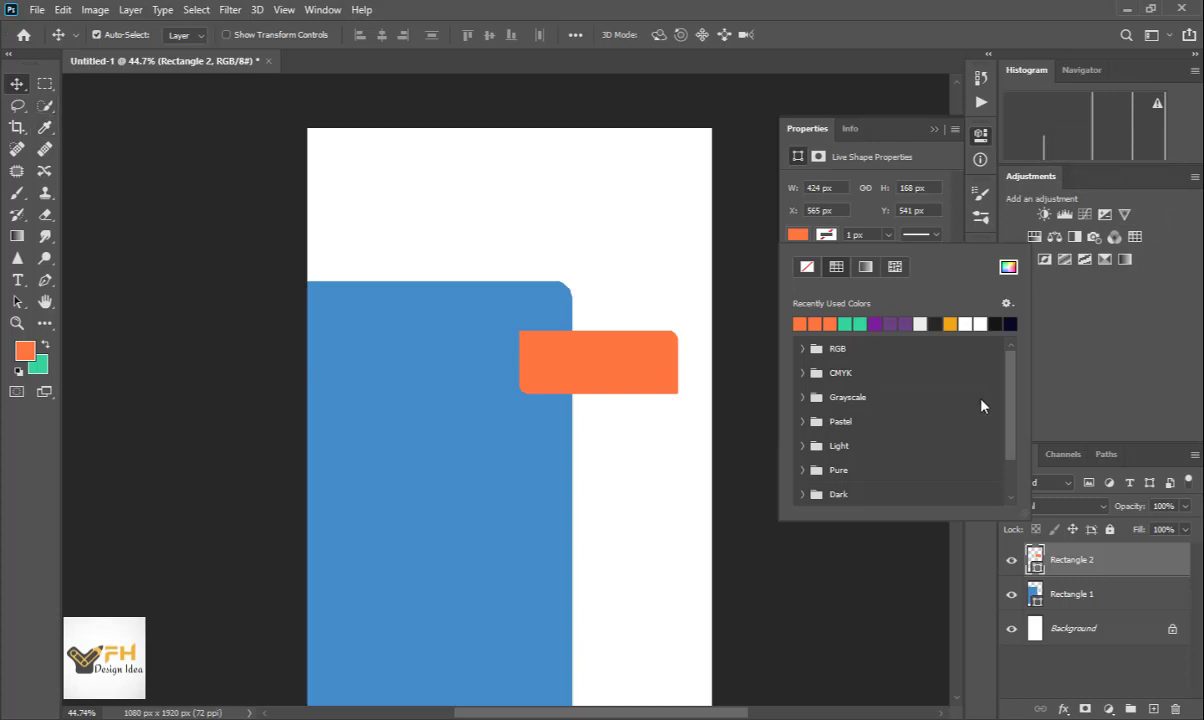
pyautogui.click(880, 234)
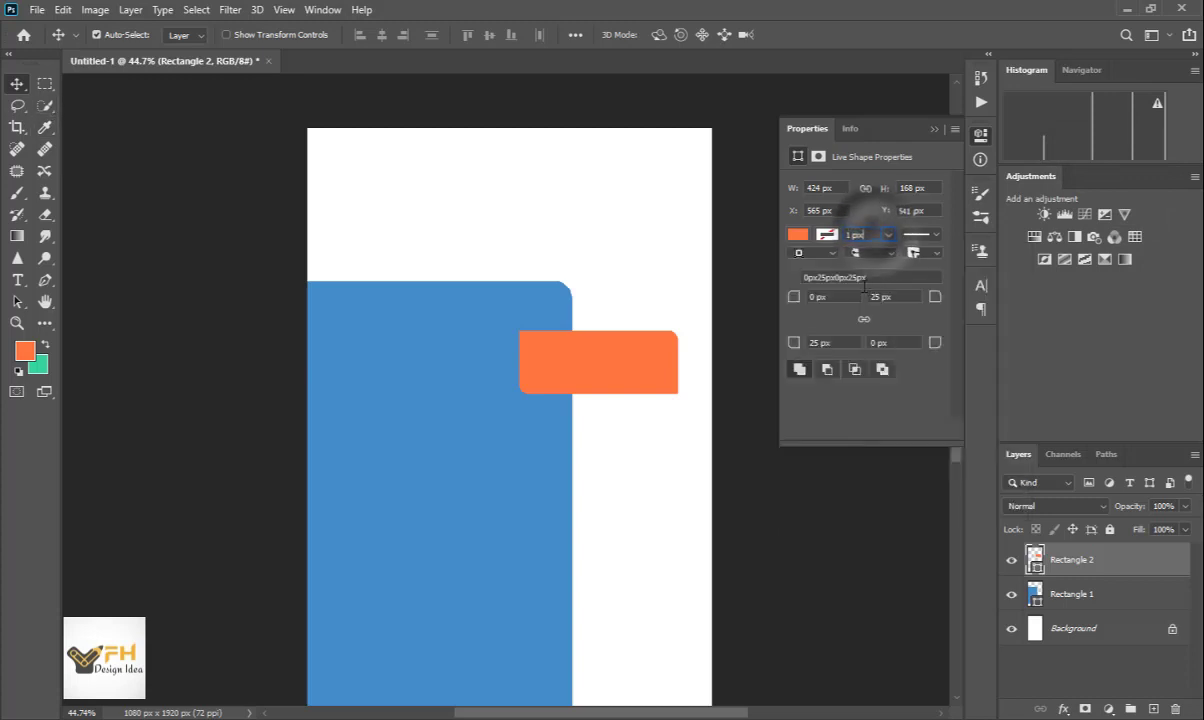
# - Set the orange rectangle's top-right and bottom-left corner radii to 50 px
pyautogui.click(874, 296)
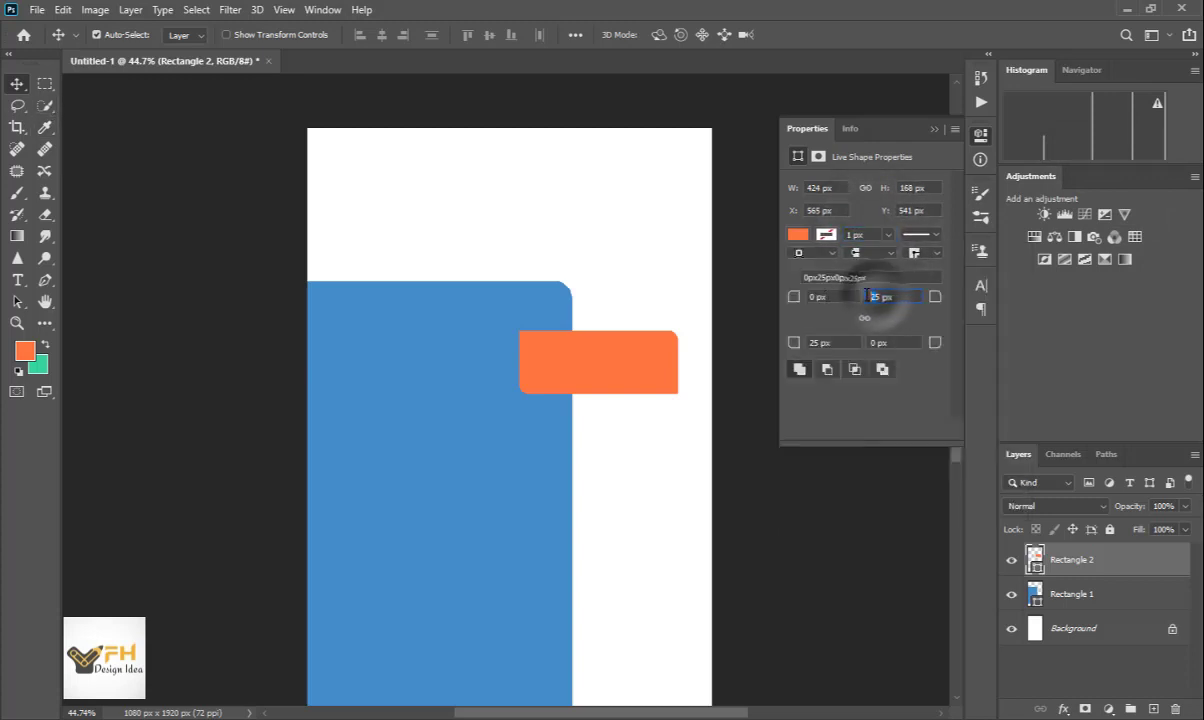
pyautogui.moveTo(882, 296); pyautogui.dragTo(867, 298)
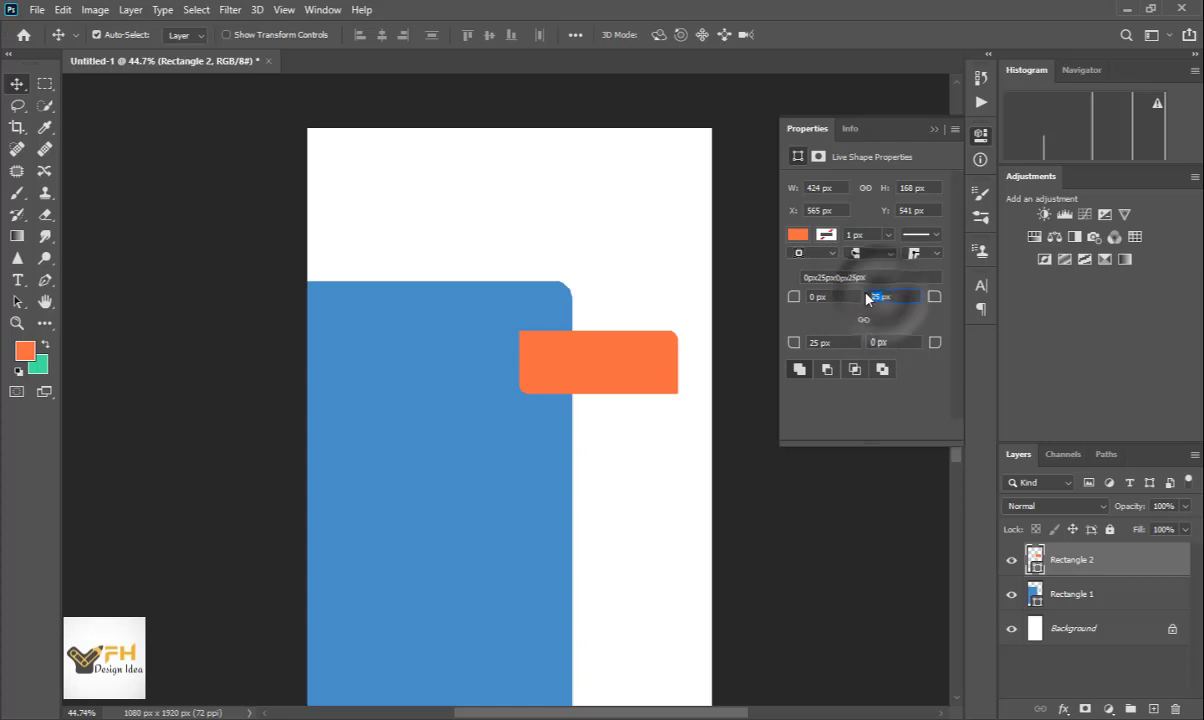
pyautogui.write('50')
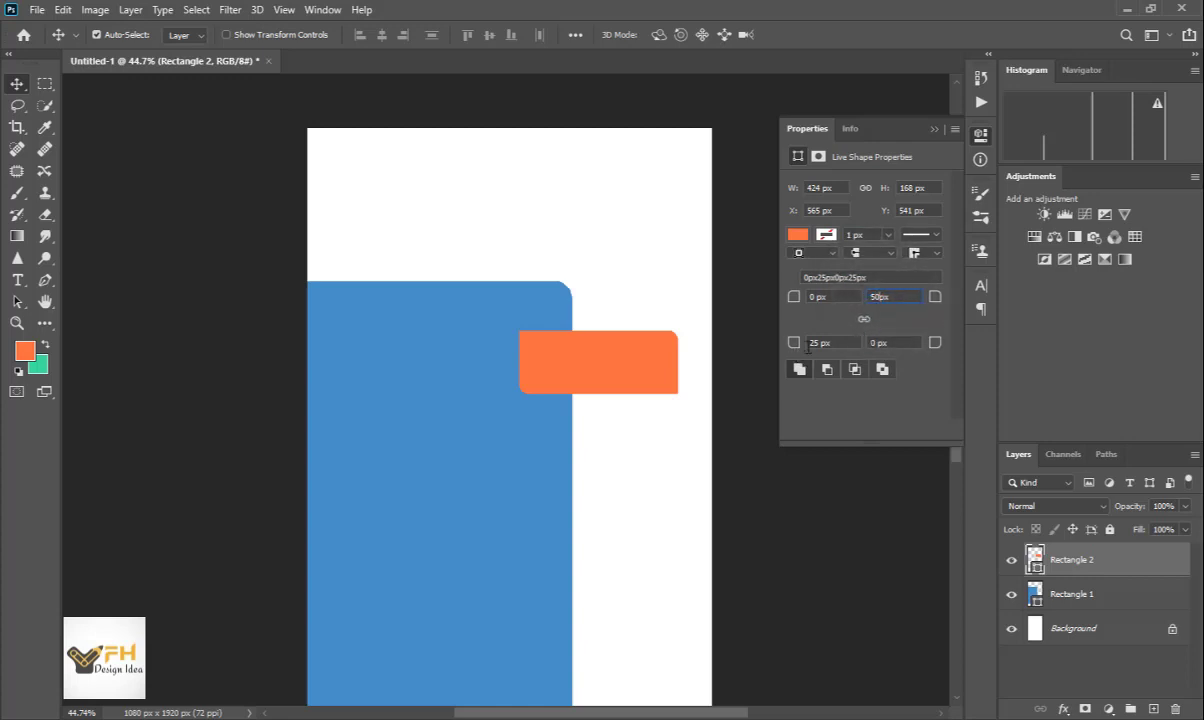
pyautogui.doubleClick(812, 342)
pyautogui.write('50')
pyautogui.click(17, 83)
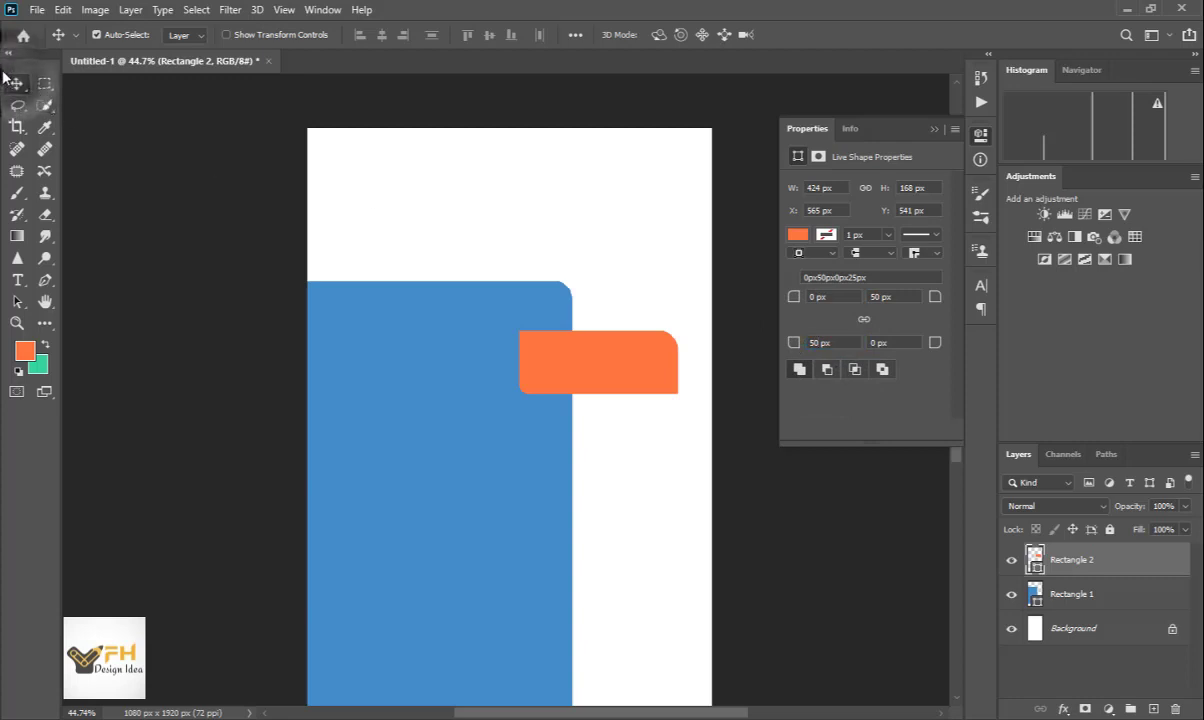
# - Duplicate the orange rectangle's layer and move the copy straight down to about Y 1049 px
pyautogui.scroll(-5, 618, 462)
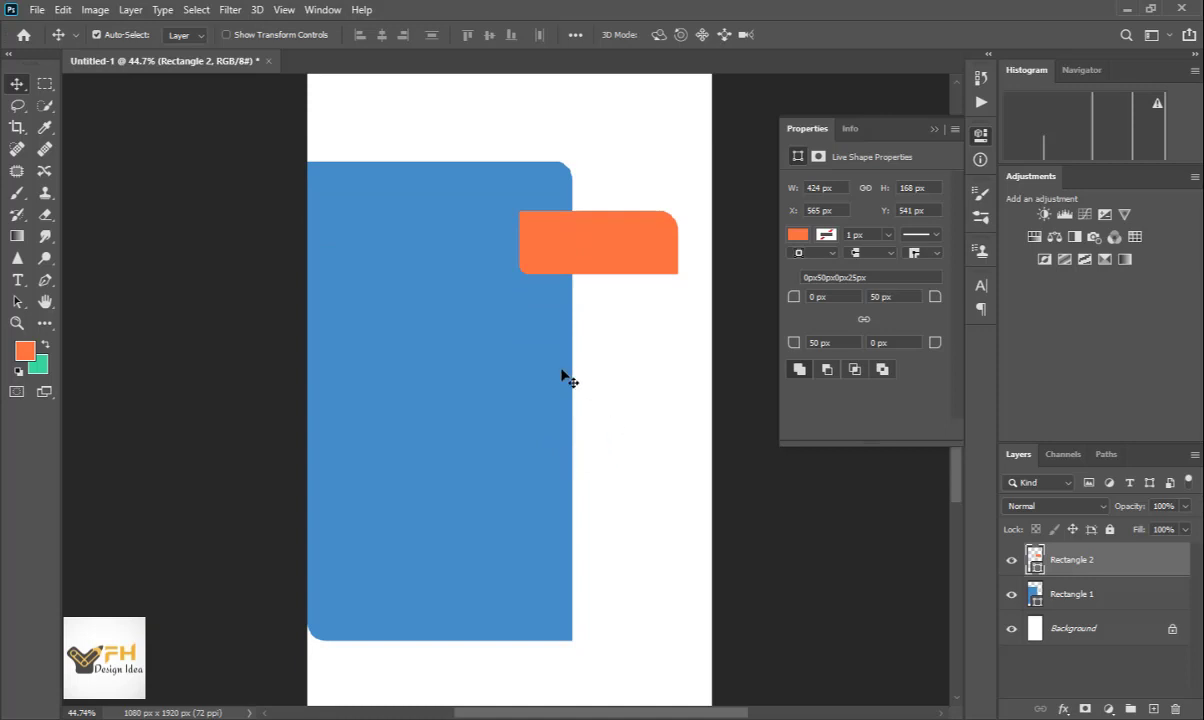
pyautogui.click(608, 258)
pyautogui.rightClick(1106, 566)
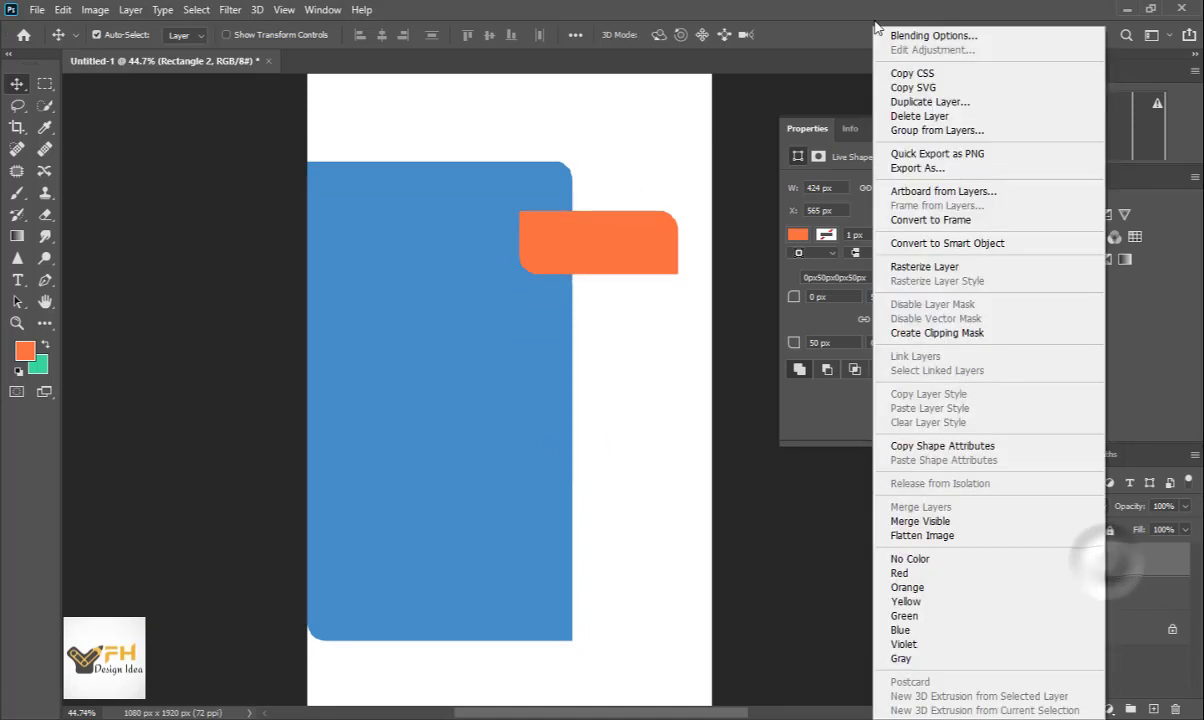
pyautogui.click(960, 102)
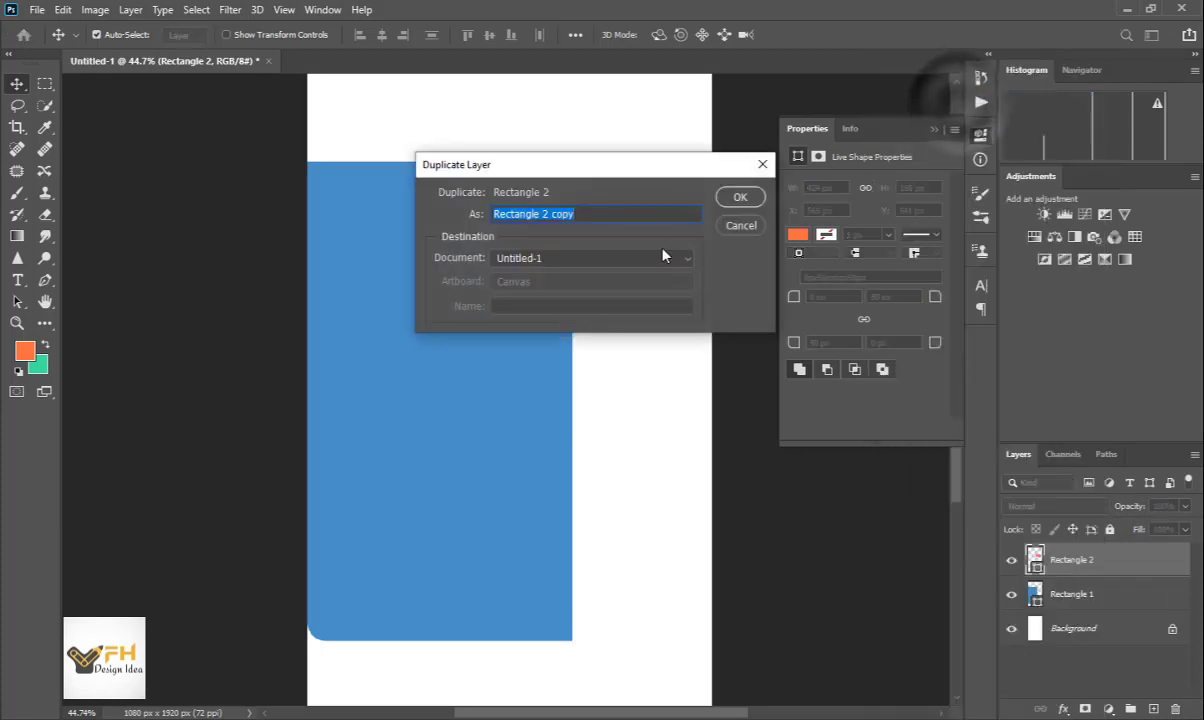
pyautogui.click(730, 196)
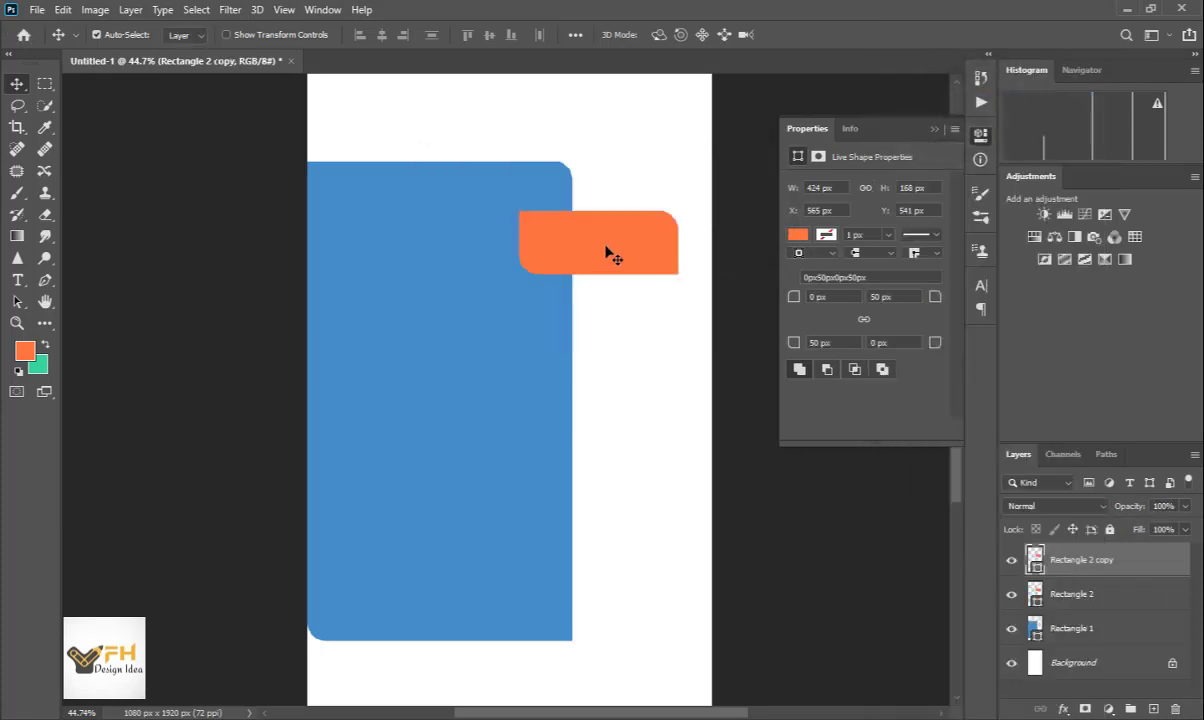
pyautogui.moveTo(607, 254); pyautogui.dragTo(603, 437)
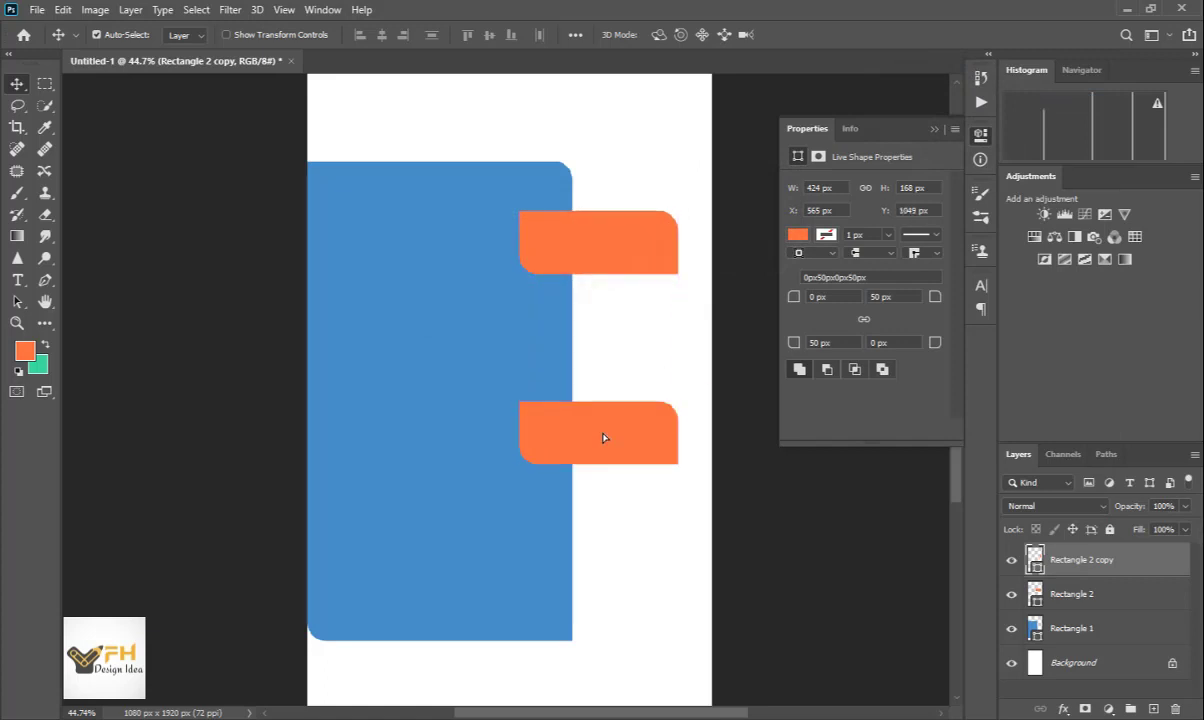
# - Shrink the orange copy to about 316 × 162 px and move it up, centred just below the original orange rectangle
pyautogui.press('ctrl')
pyautogui.hotkey('ctrl', 't')
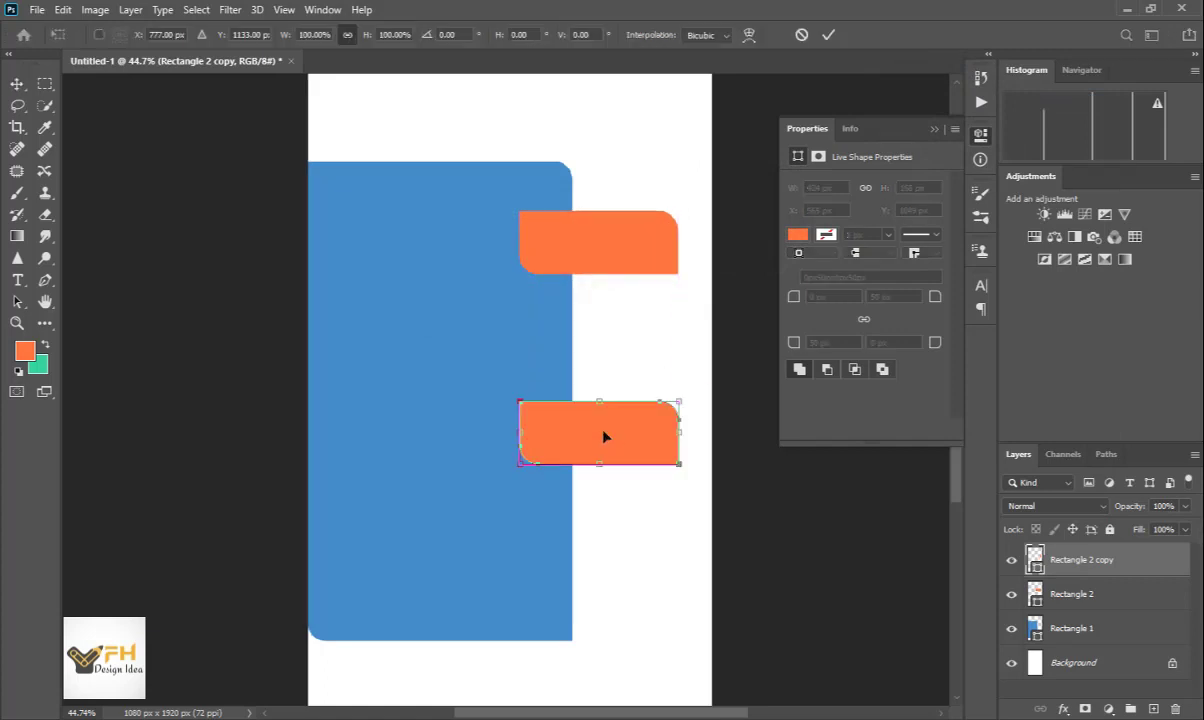
pyautogui.moveTo(518, 433); pyautogui.dragTo(548, 432)
pyautogui.moveTo(615, 405); pyautogui.dragTo(610, 377)
pyautogui.moveTo(610, 430); pyautogui.dragTo(597, 376)
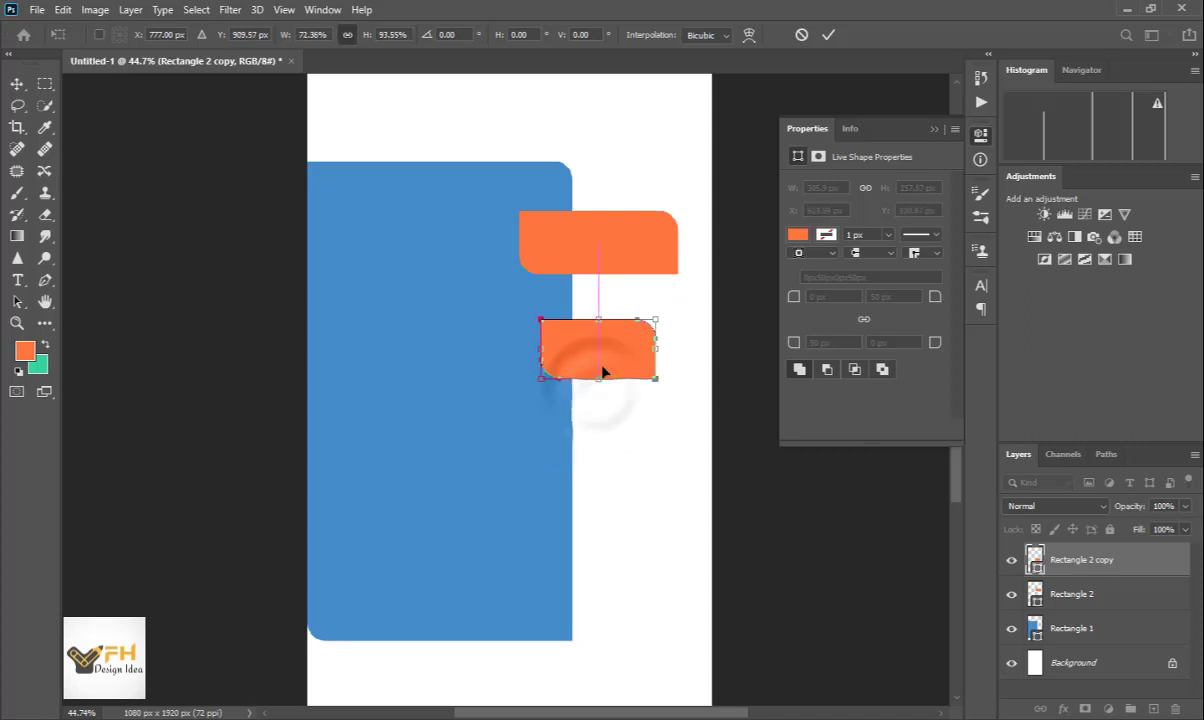
pyautogui.moveTo(597, 317)
pyautogui.mouseDown()
pyautogui.moveTo(598, 305)
pyautogui.moveTo(598, 318)
pyautogui.mouseUp()
pyautogui.press('Return')
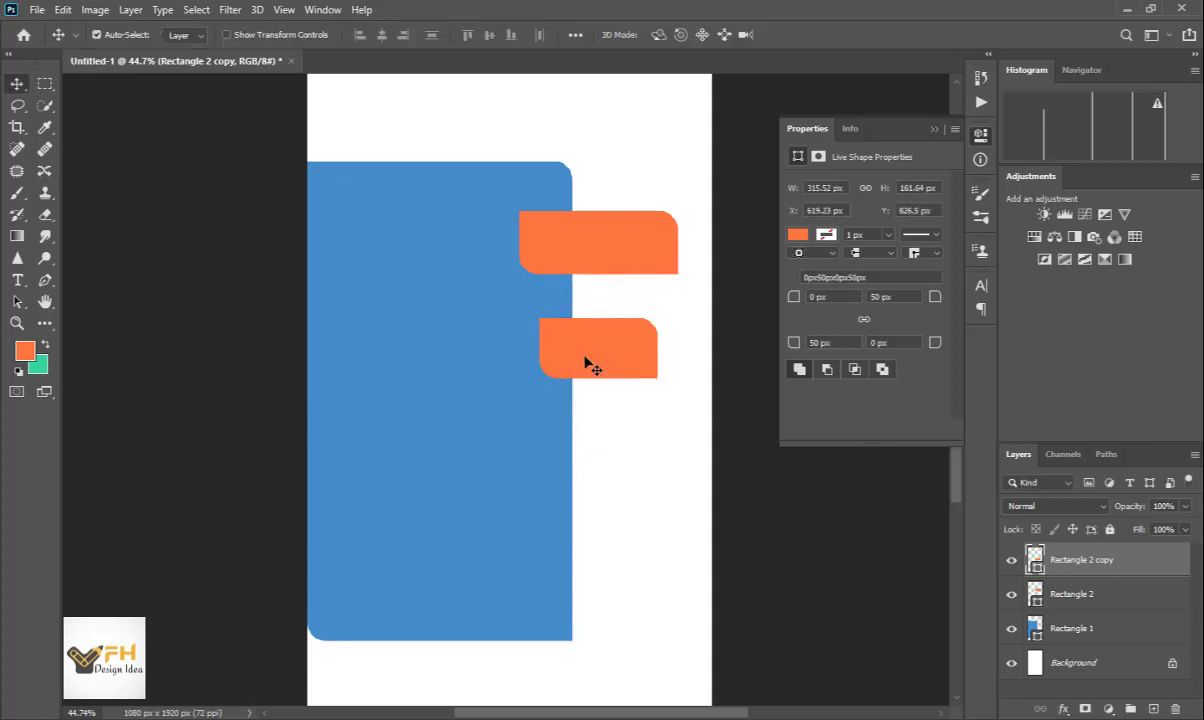
# - Move the smaller orange rectangle right to about X 652 px and fill it with the green sampled from the background color
pyautogui.moveTo(588, 363); pyautogui.dragTo(599, 358)
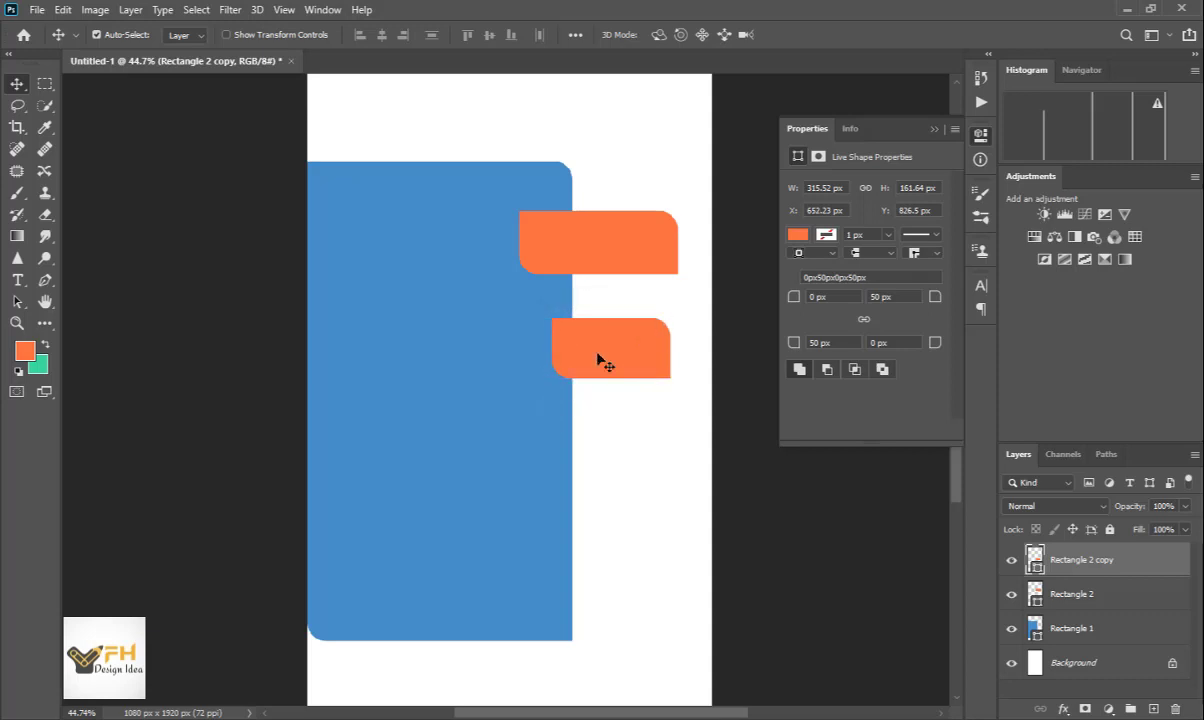
pyautogui.click(797, 234)
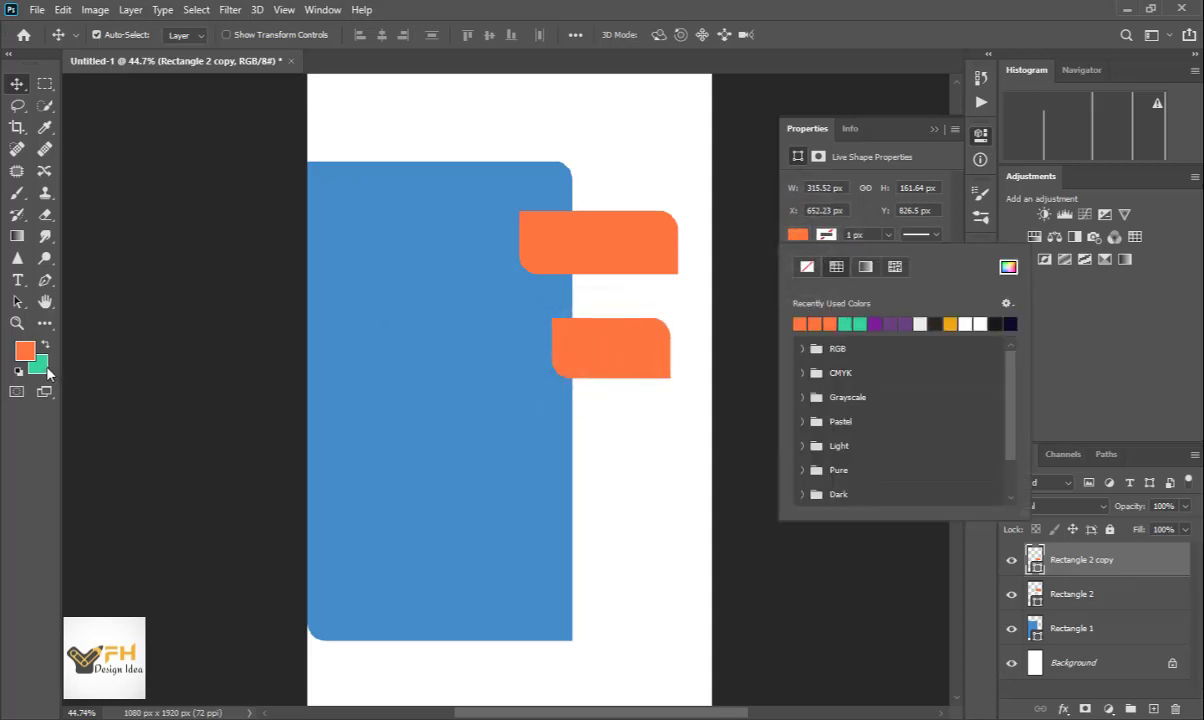
pyautogui.click(1008, 267)
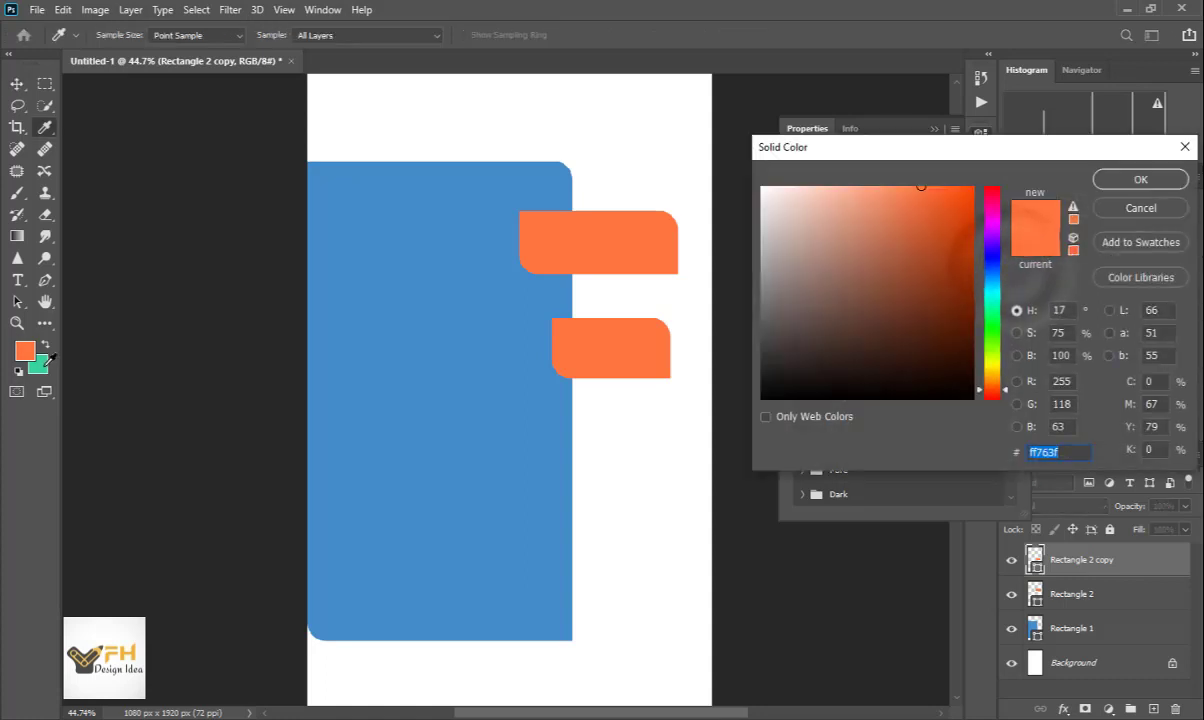
pyautogui.click(38, 364)
pyautogui.click(1131, 180)
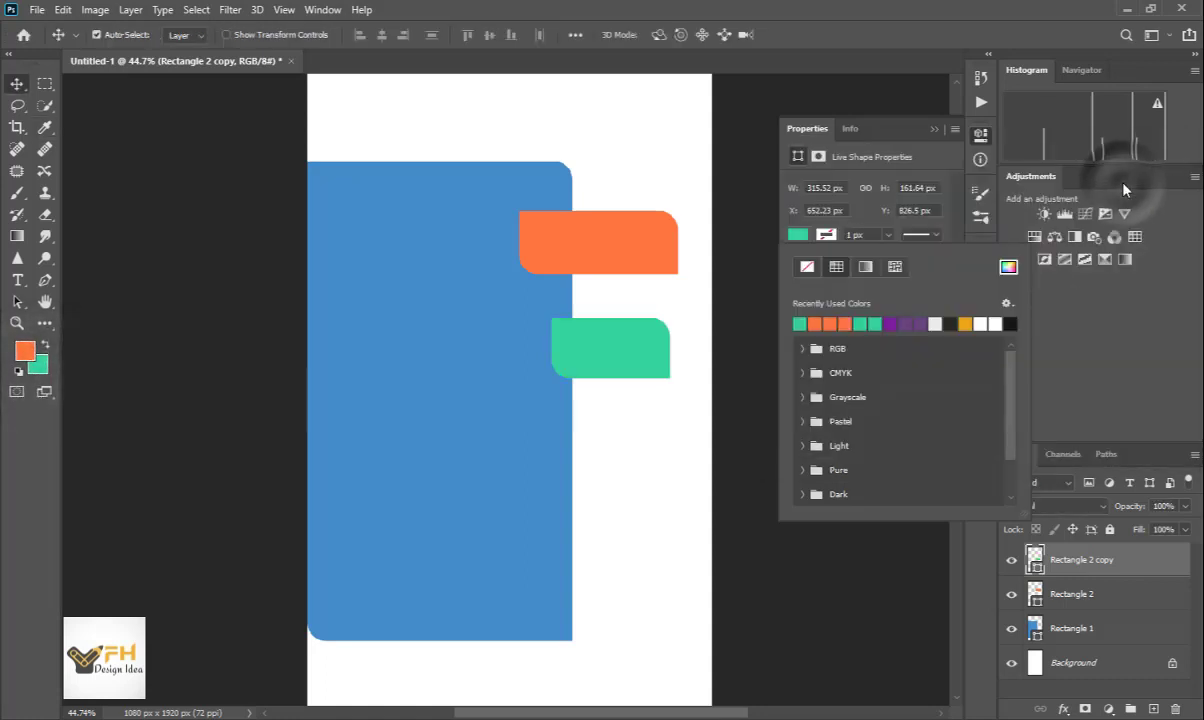
pyautogui.click(16, 88)
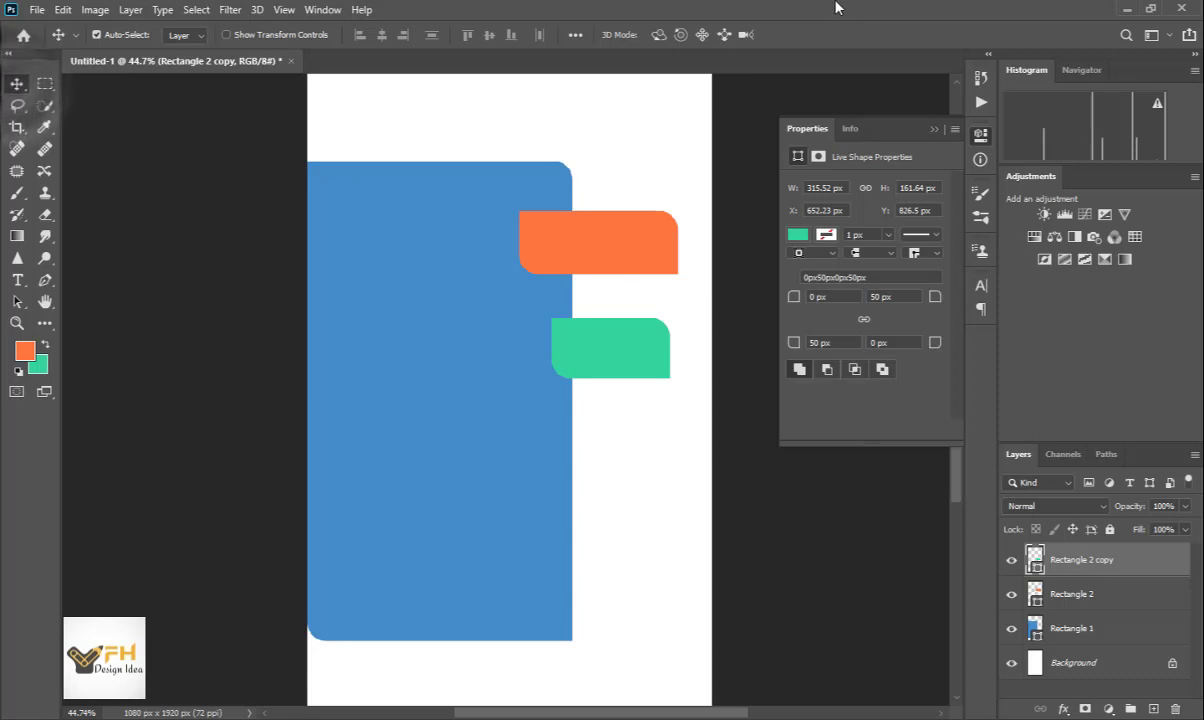
pyautogui.moveTo(620, 366)
pyautogui.mouseDown()
pyautogui.moveTo(621, 350)
pyautogui.moveTo(616, 368)
pyautogui.mouseUp()
pyautogui.click(637, 422)
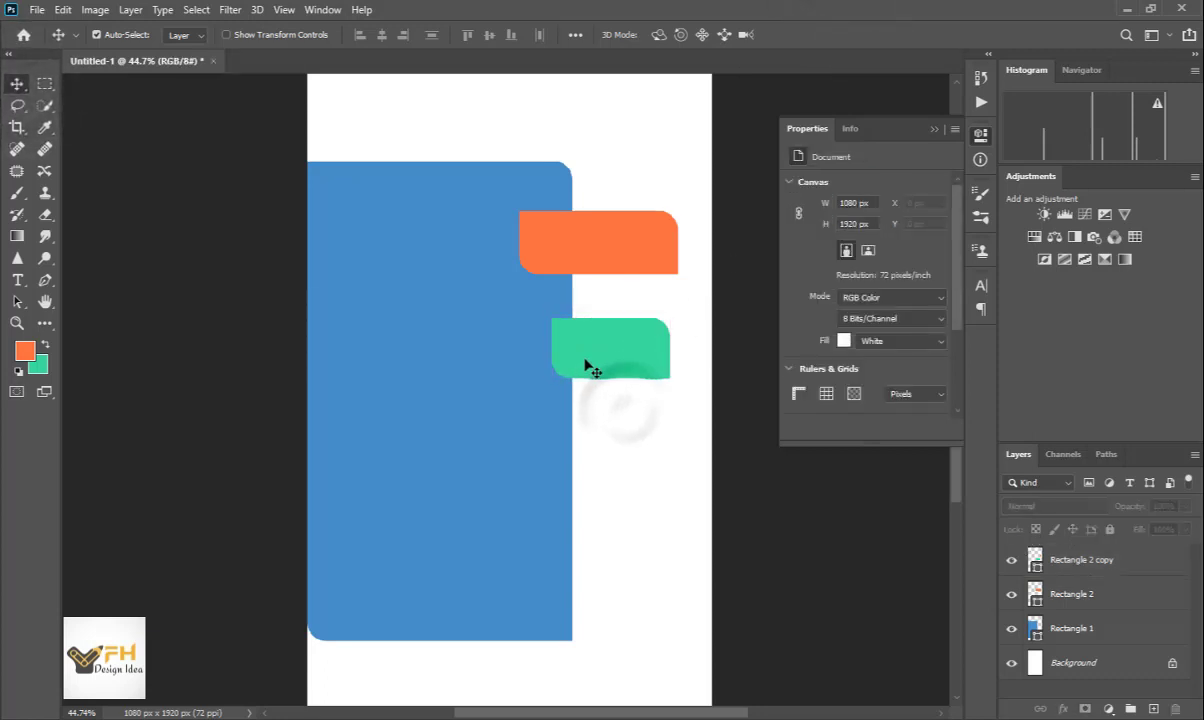
# - Duplicate the orange rectangle's layer, move the copy over the blue rectangle's lower right edge and reduce its height to about 106 px
pyautogui.hotkey('ctrl', '0')
pyautogui.scroll(1, 595, 348)
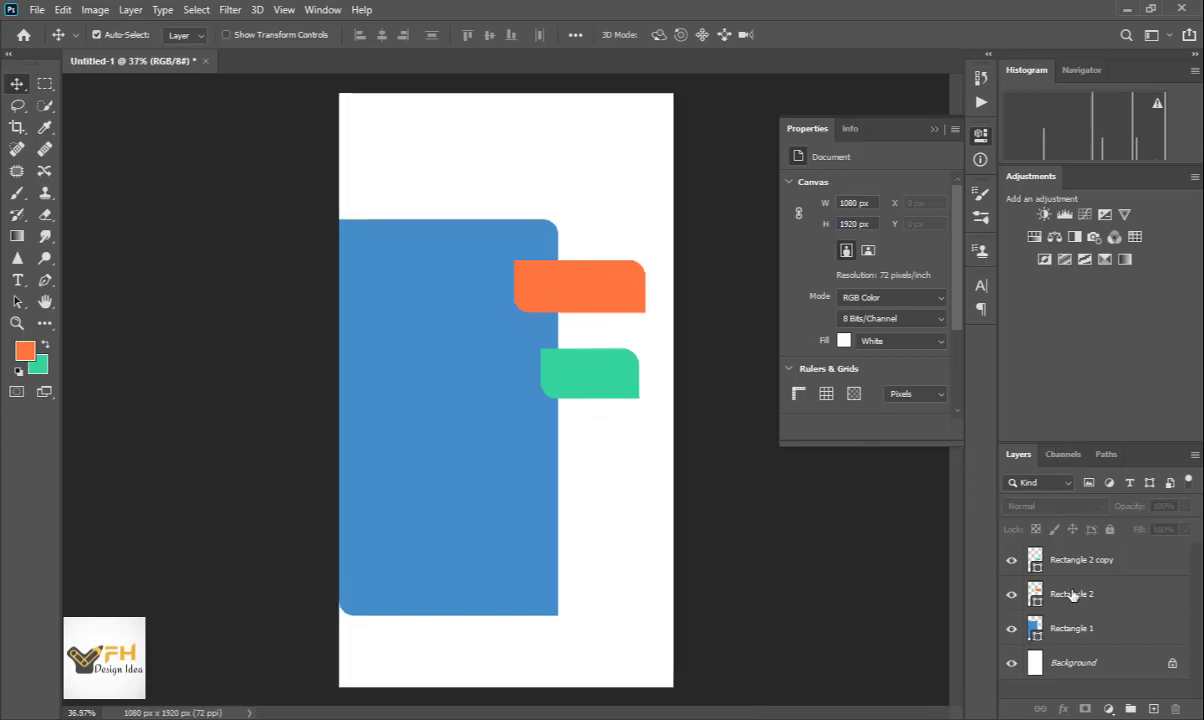
pyautogui.click(620, 283)
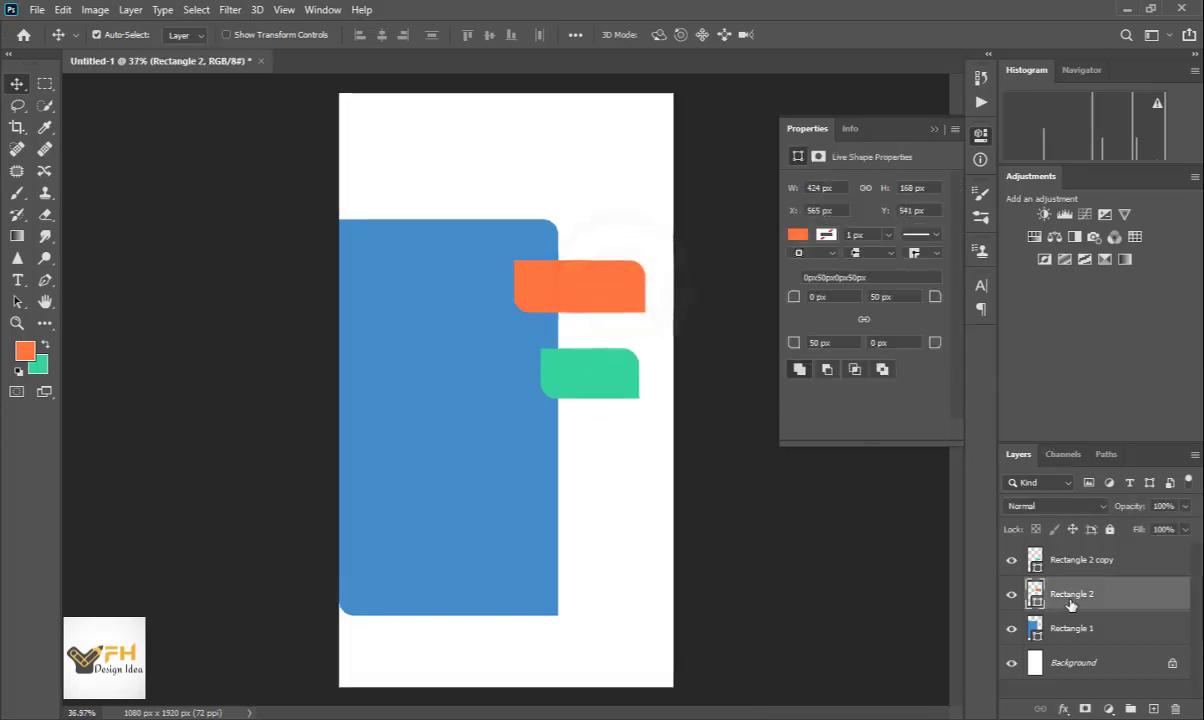
pyautogui.rightClick(1065, 594)
pyautogui.click(870, 102)
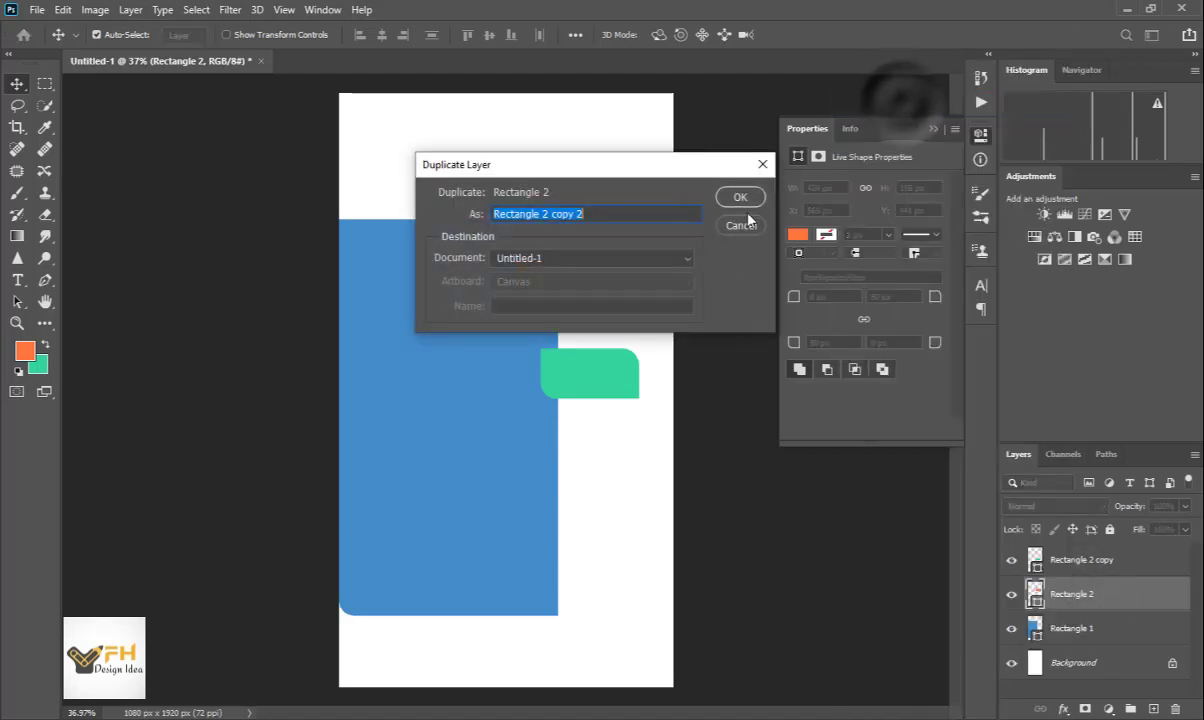
pyautogui.click(740, 197)
pyautogui.moveTo(572, 301); pyautogui.dragTo(601, 578)
pyautogui.hotkey('ctrl', 't')
pyautogui.press('Return')
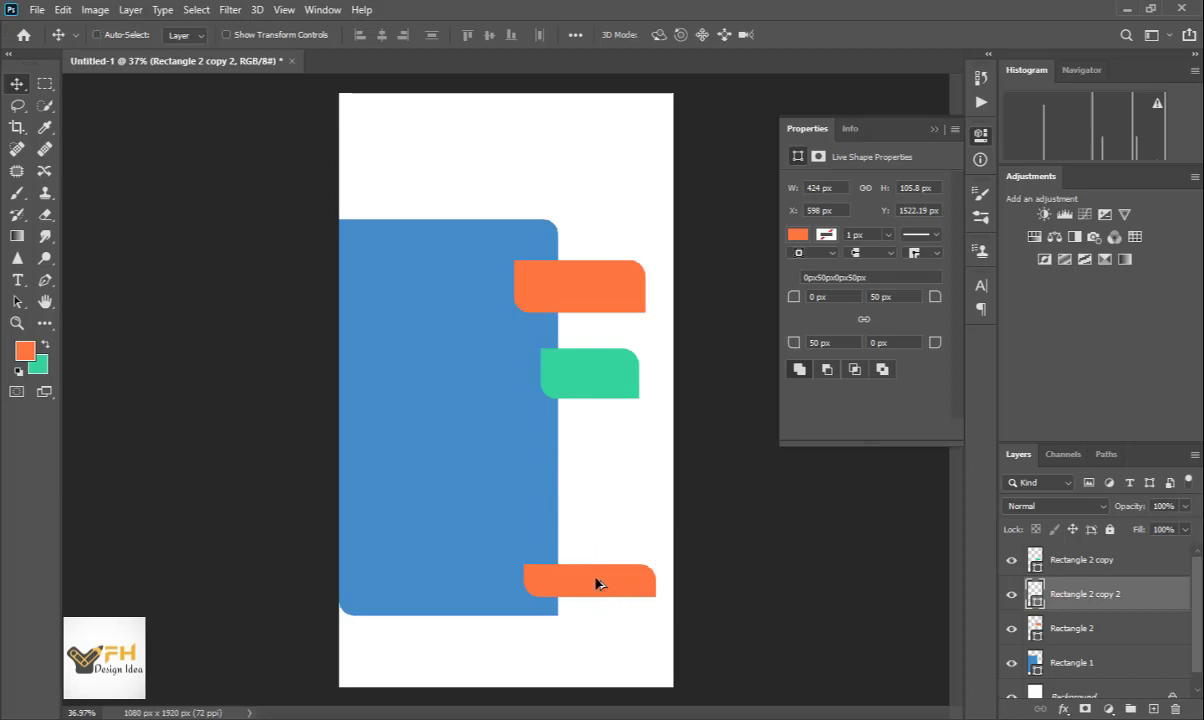
# - Copy the lower orange bar and shrink the copy to about 173 × 43 px at the original bar's upper left
pyautogui.moveTo(597, 584); pyautogui.dragTo(597, 537)
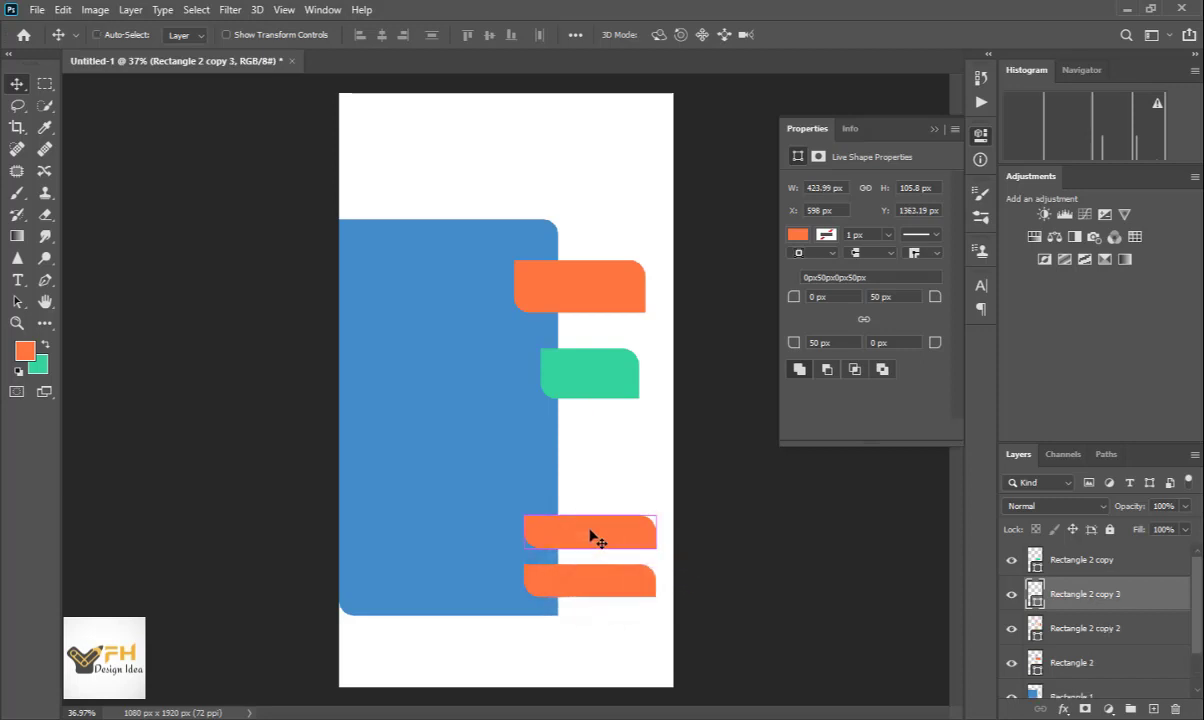
pyautogui.hotkey('ctrl', 't')
pyautogui.moveTo(522, 533); pyautogui.dragTo(555, 561)
pyautogui.press('Return')
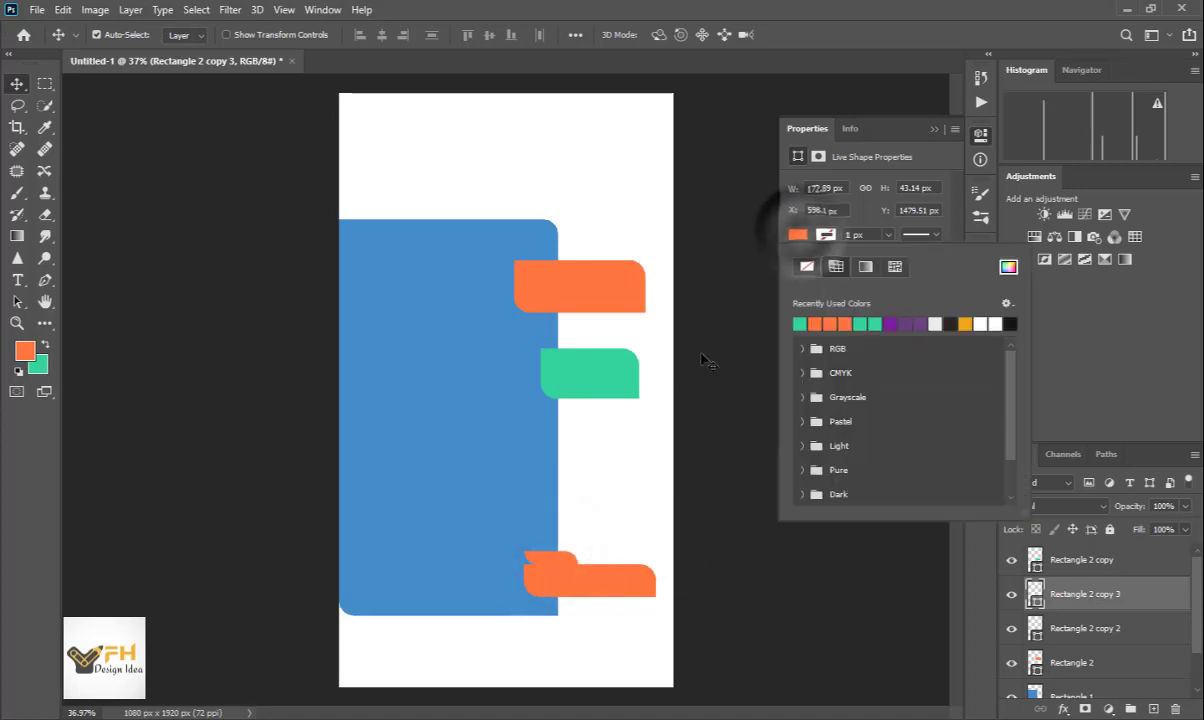
# - Fill the small bar with the recently used green and move it to about X 637 px, Y 1501 px
pyautogui.click(801, 323)
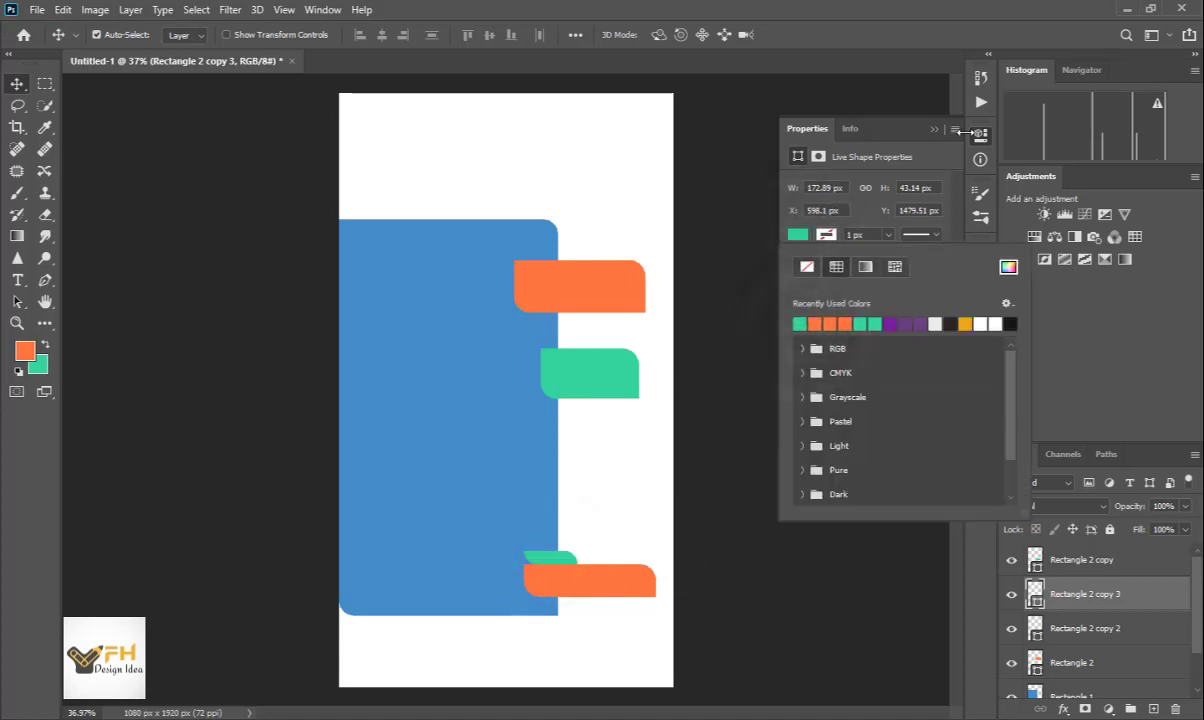
pyautogui.click(18, 85)
pyautogui.moveTo(551, 564); pyautogui.dragTo(561, 567)
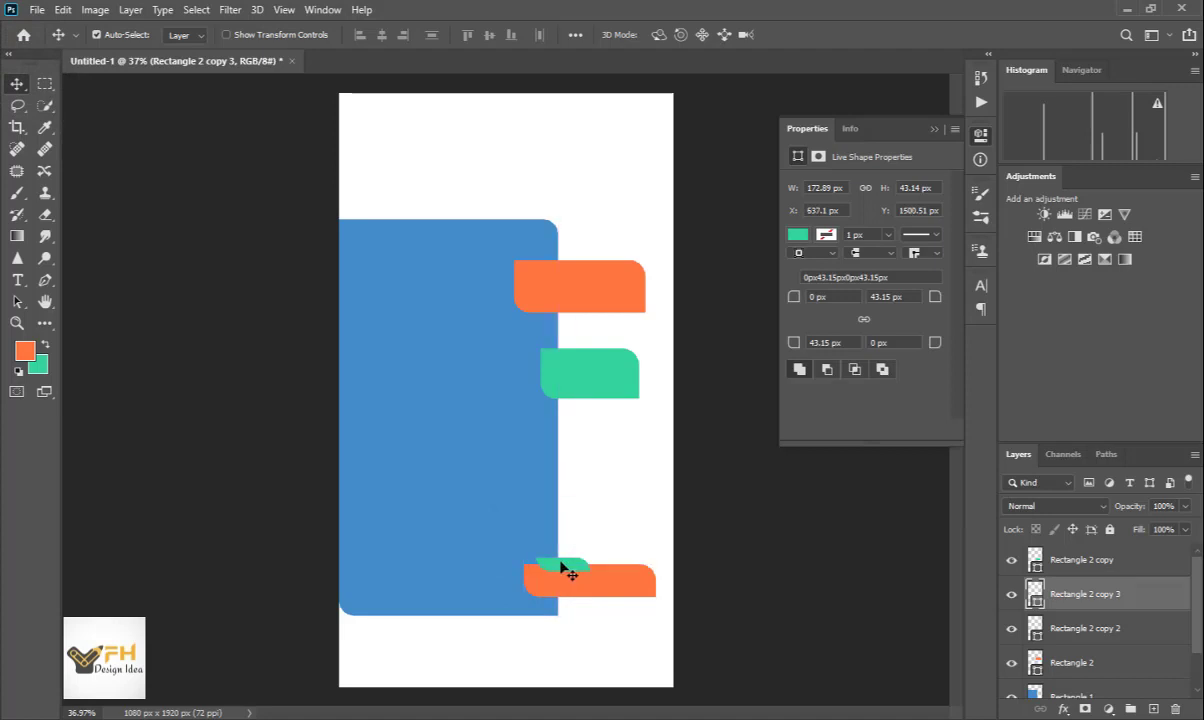
pyautogui.click(797, 236)
pyautogui.click(1002, 266)
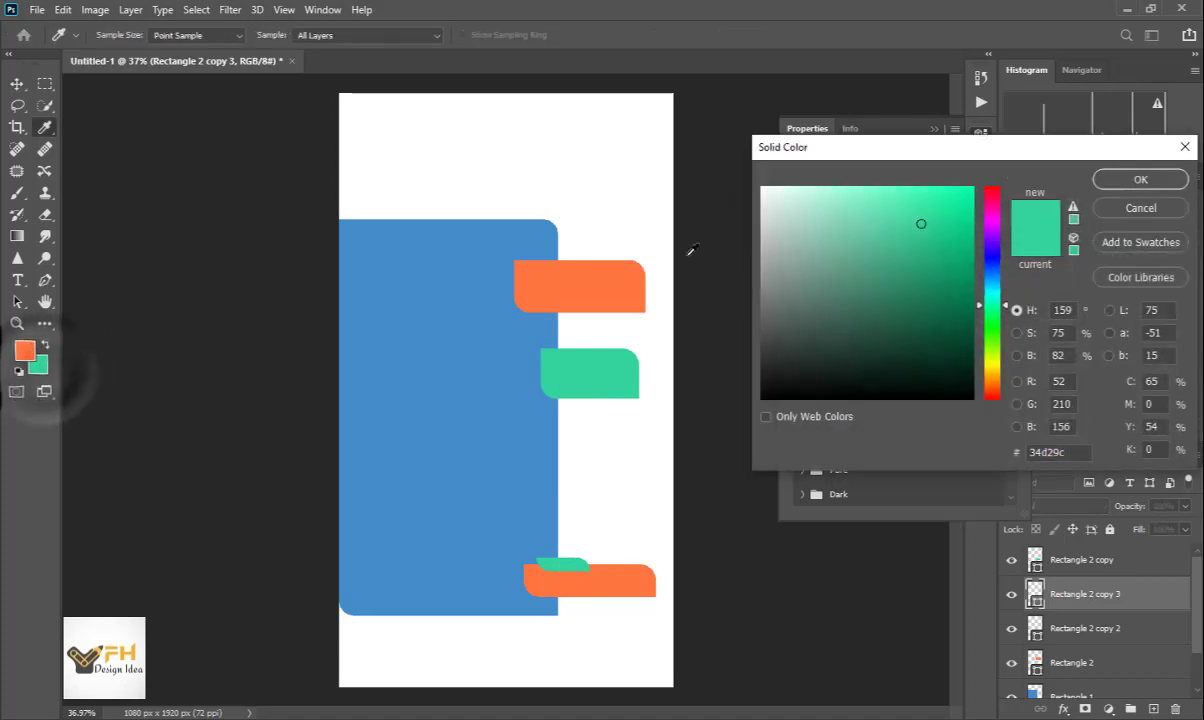
pyautogui.click(1142, 182)
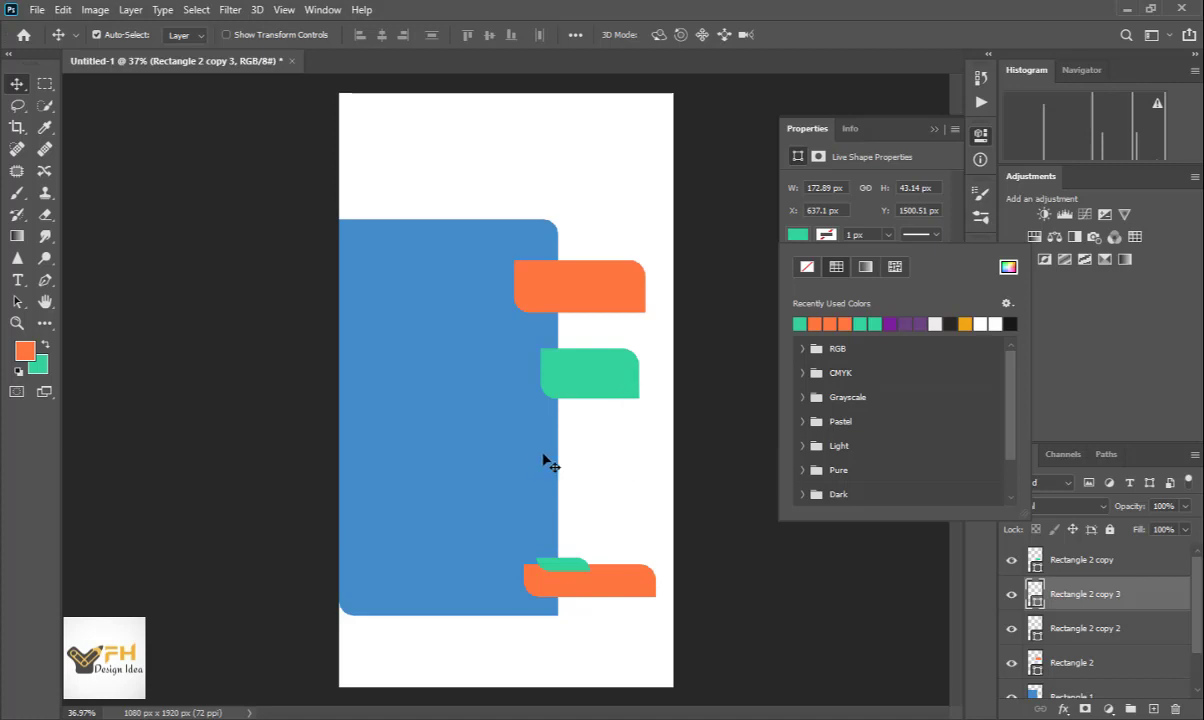
# - Draw a rectangle about 1449 × 1101 px over the upper part of the canvas, extending past its top and right edges
pyautogui.scroll(-2, 566, 460)
pyautogui.scroll(1, 566, 456)
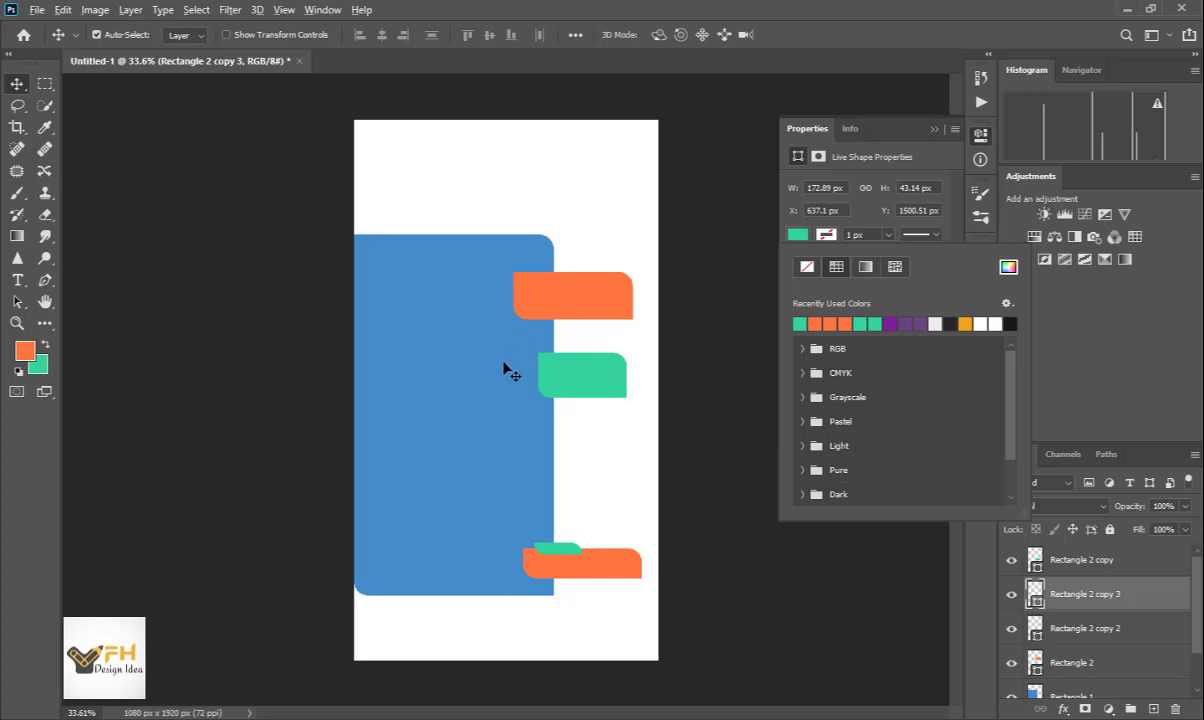
pyautogui.scroll(-1, 505, 369)
pyautogui.scroll(1, 505, 369)
pyautogui.scroll(-2, 505, 370)
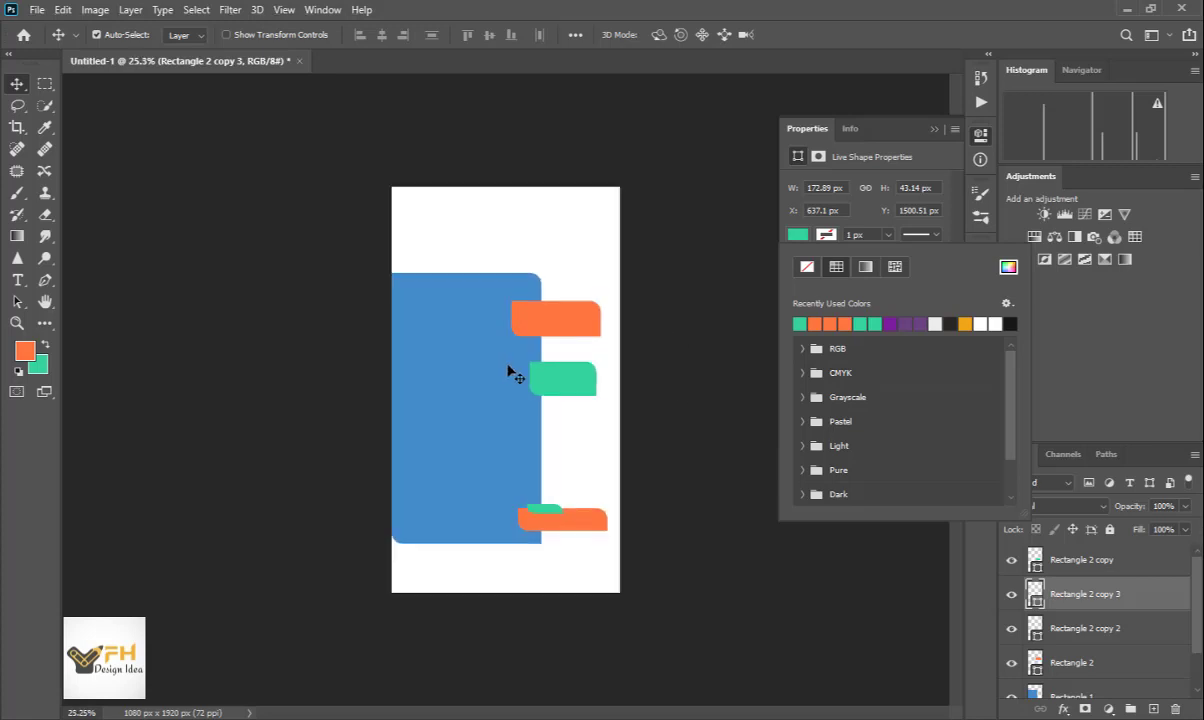
pyautogui.click(517, 235)
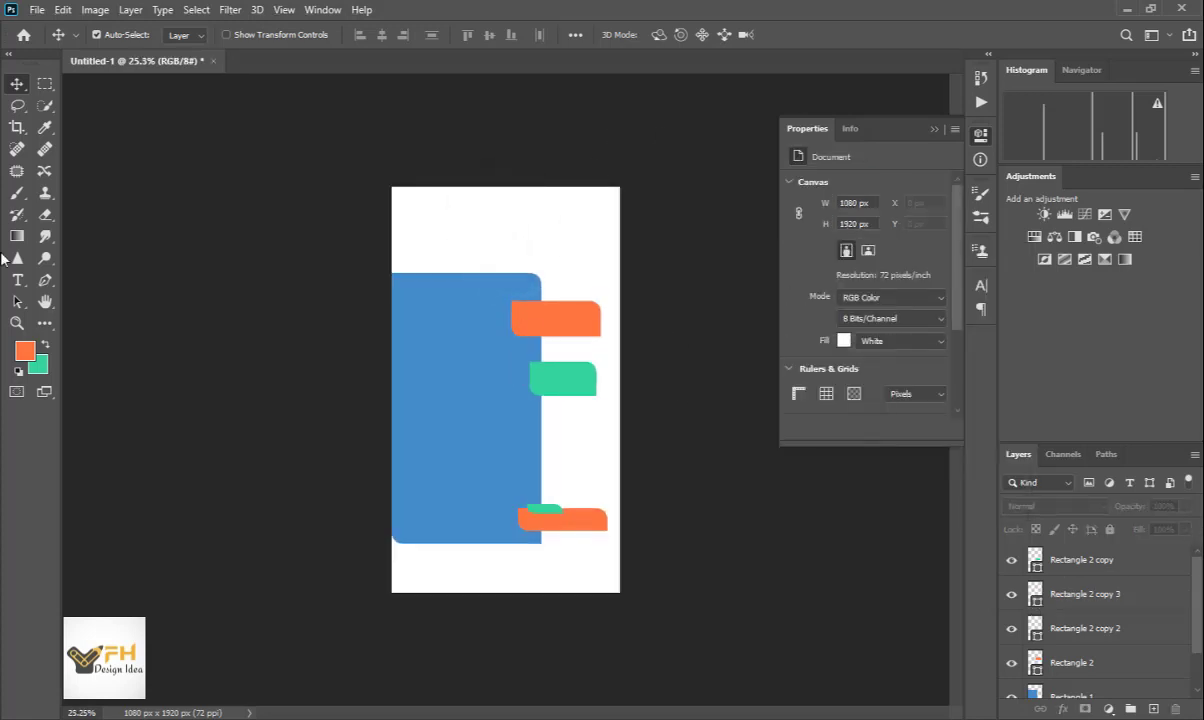
pyautogui.press('u')
pyautogui.click(44, 323)
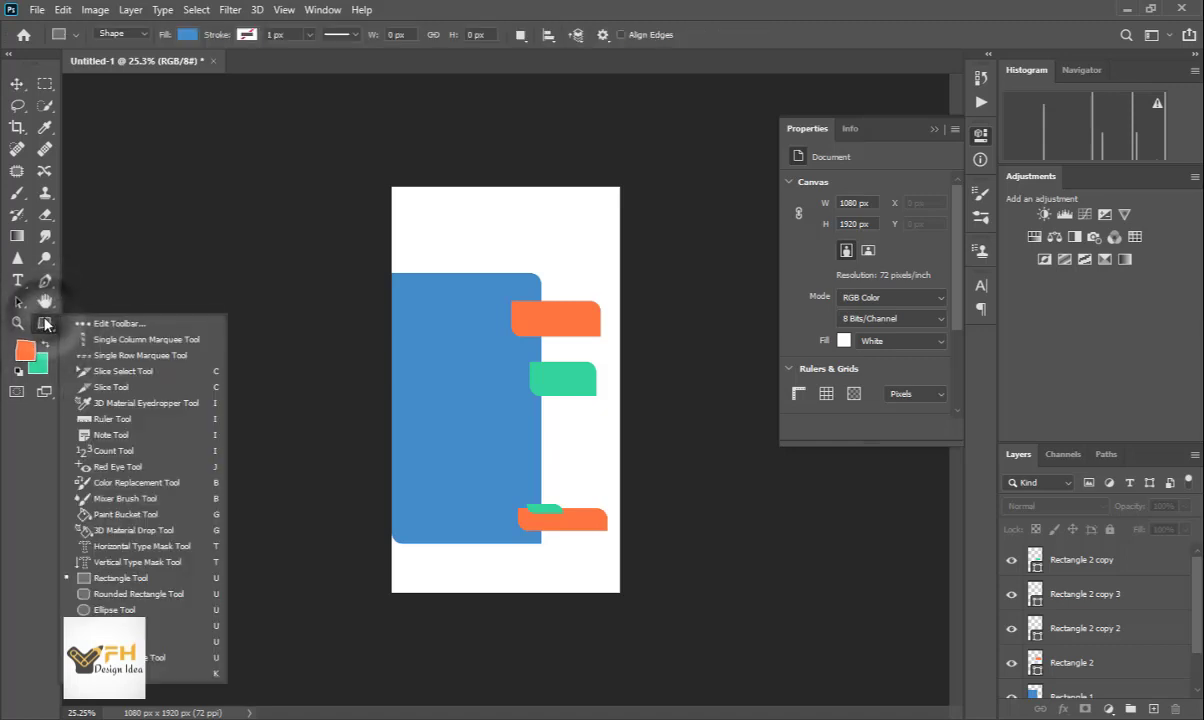
pyautogui.click(44, 323)
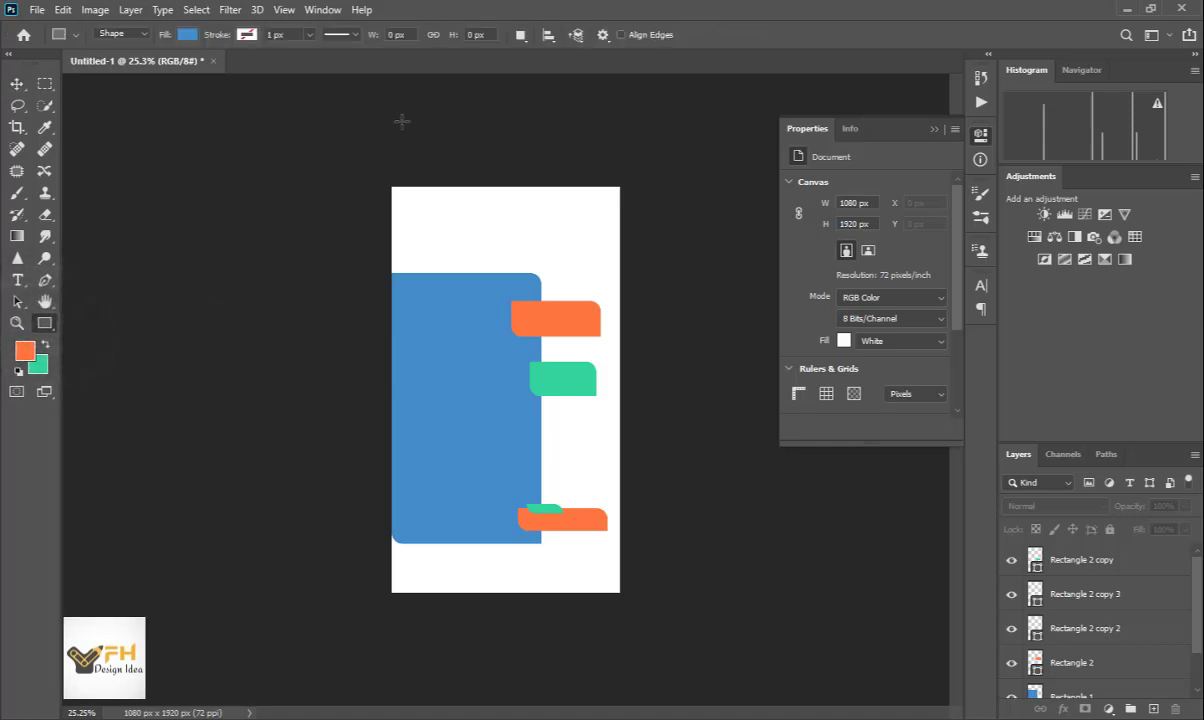
pyautogui.moveTo(401, 121); pyautogui.dragTo(707, 355)
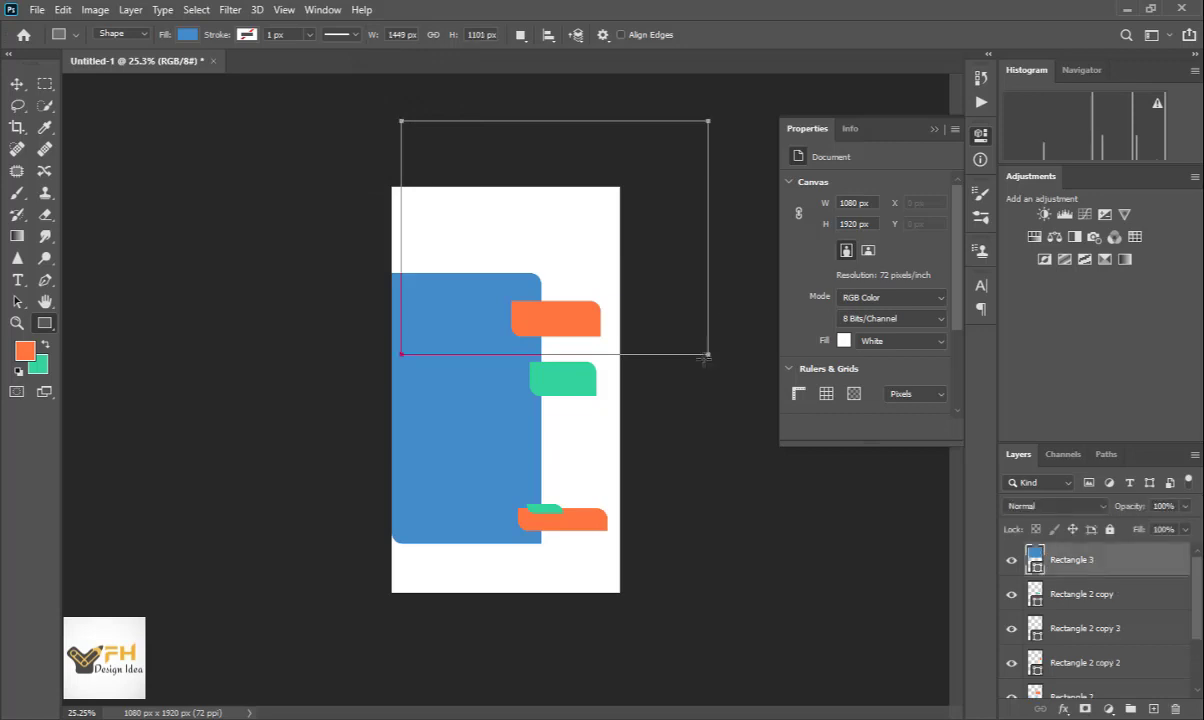
# - Fill the new large rectangle with the dark grey #636363
pyautogui.click(804, 235)
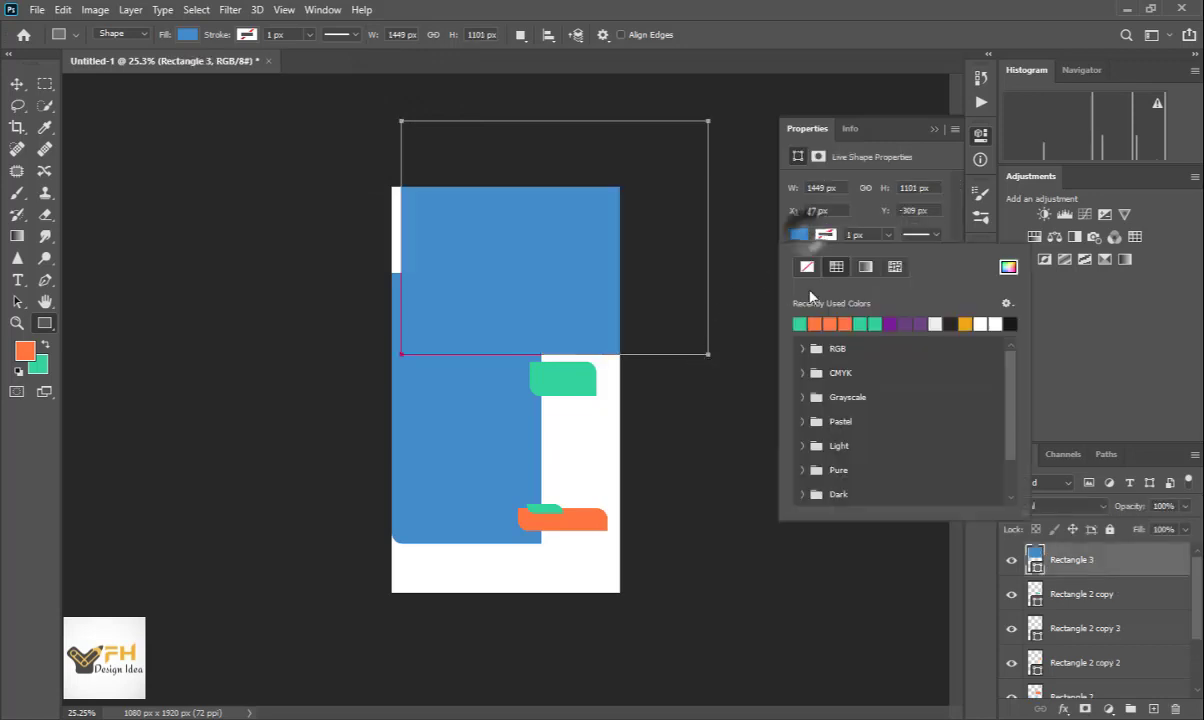
pyautogui.click(1008, 270)
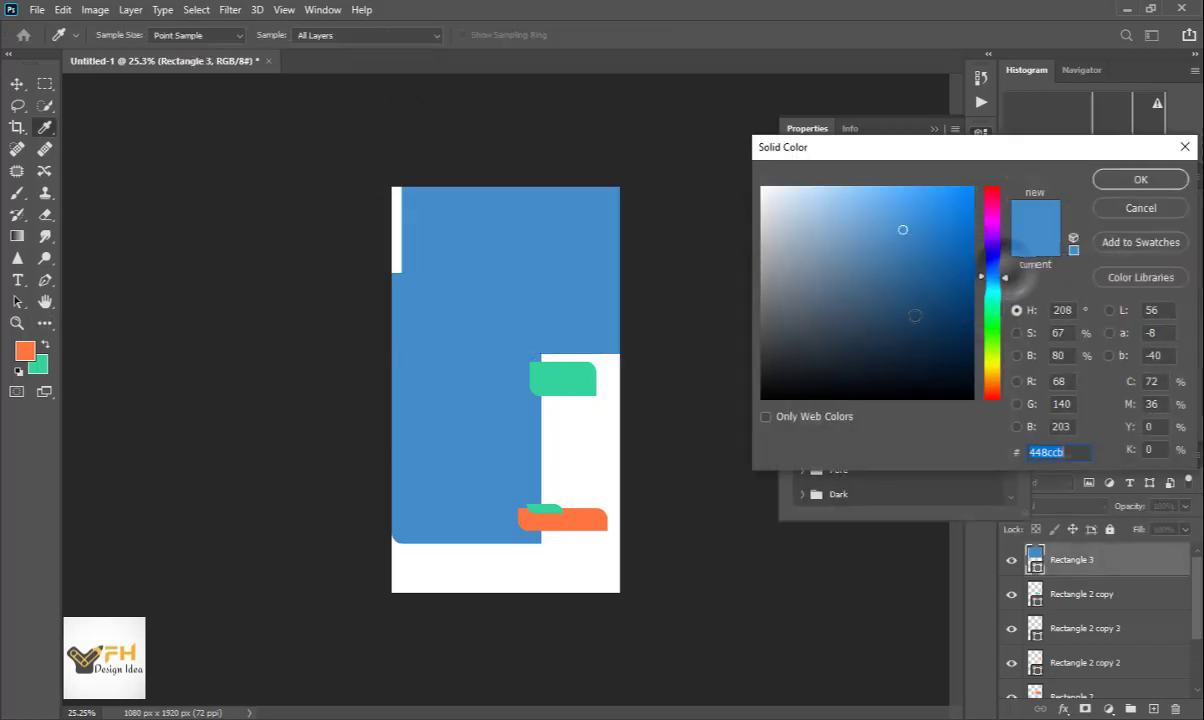
pyautogui.moveTo(795, 280); pyautogui.dragTo(770, 320)
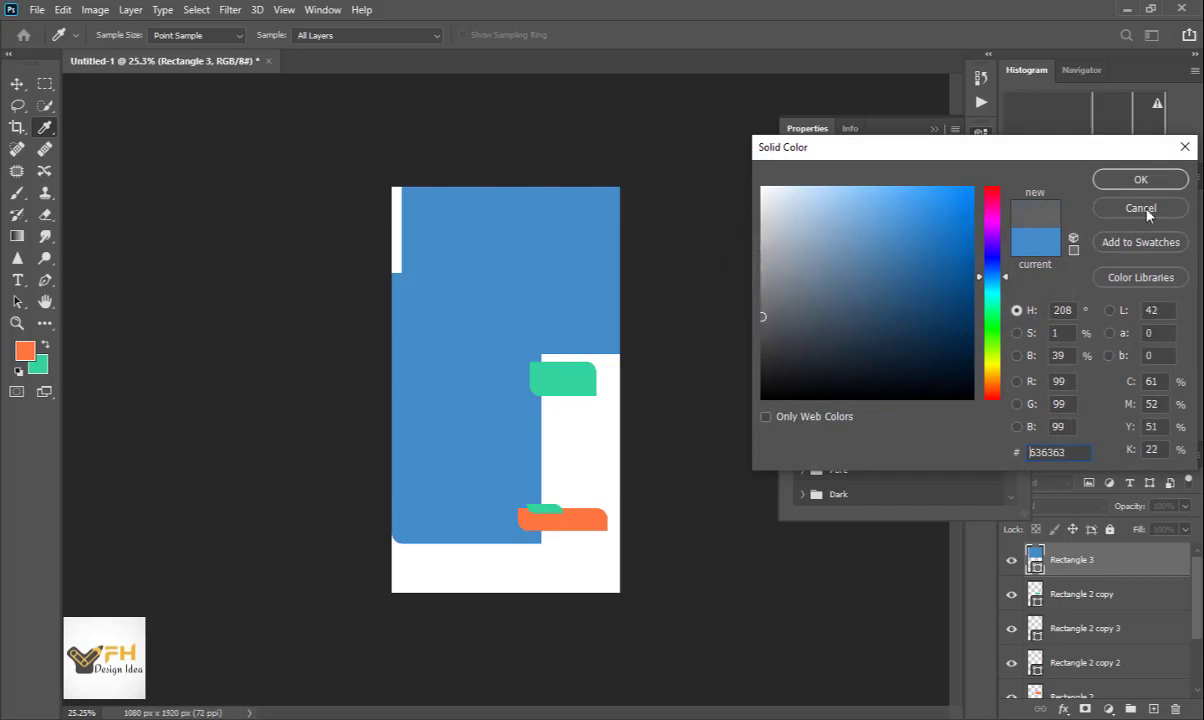
pyautogui.click(1168, 182)
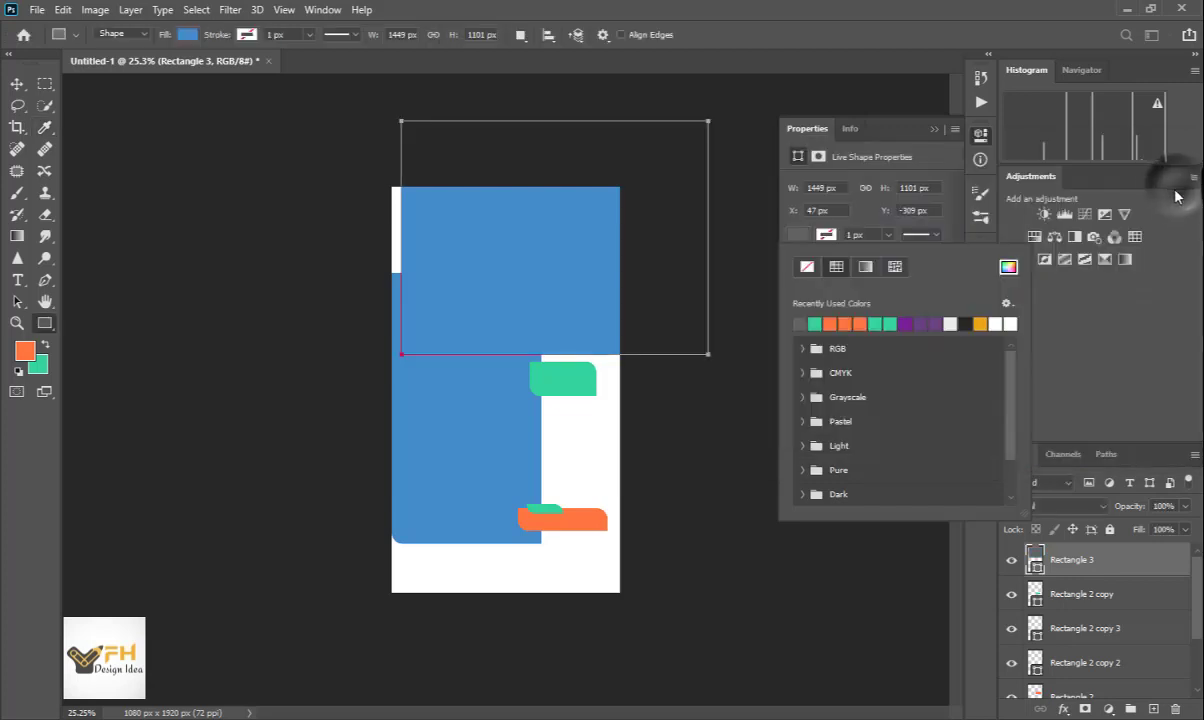
pyautogui.click(17, 84)
# - Reduce the grey rectangle's height to about 79%, rotate it about 31° clockwise, and place its layer directly above the Background
pyautogui.click(511, 269)
pyautogui.hotkey('ctrl', 't')
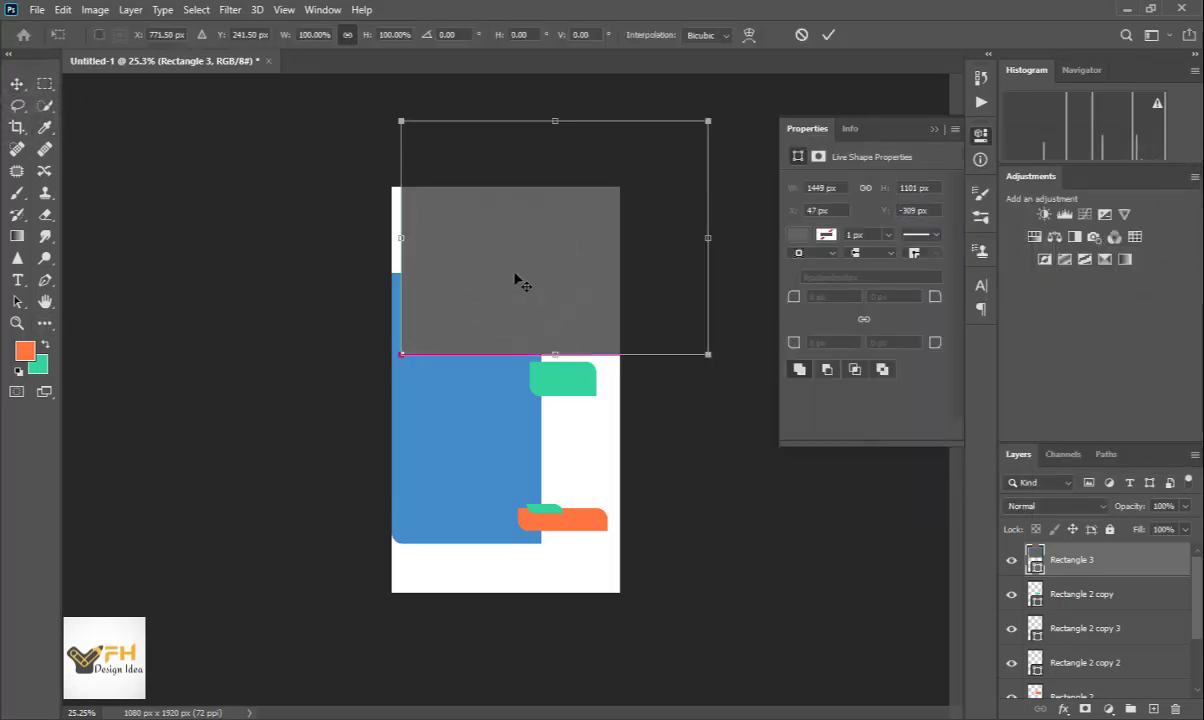
pyautogui.moveTo(555, 120); pyautogui.dragTo(555, 171)
pyautogui.moveTo(721, 366); pyautogui.dragTo(666, 470)
pyautogui.moveTo(537, 260)
pyautogui.mouseDown()
pyautogui.moveTo(511, 236)
pyautogui.moveTo(516, 253)
pyautogui.mouseUp()
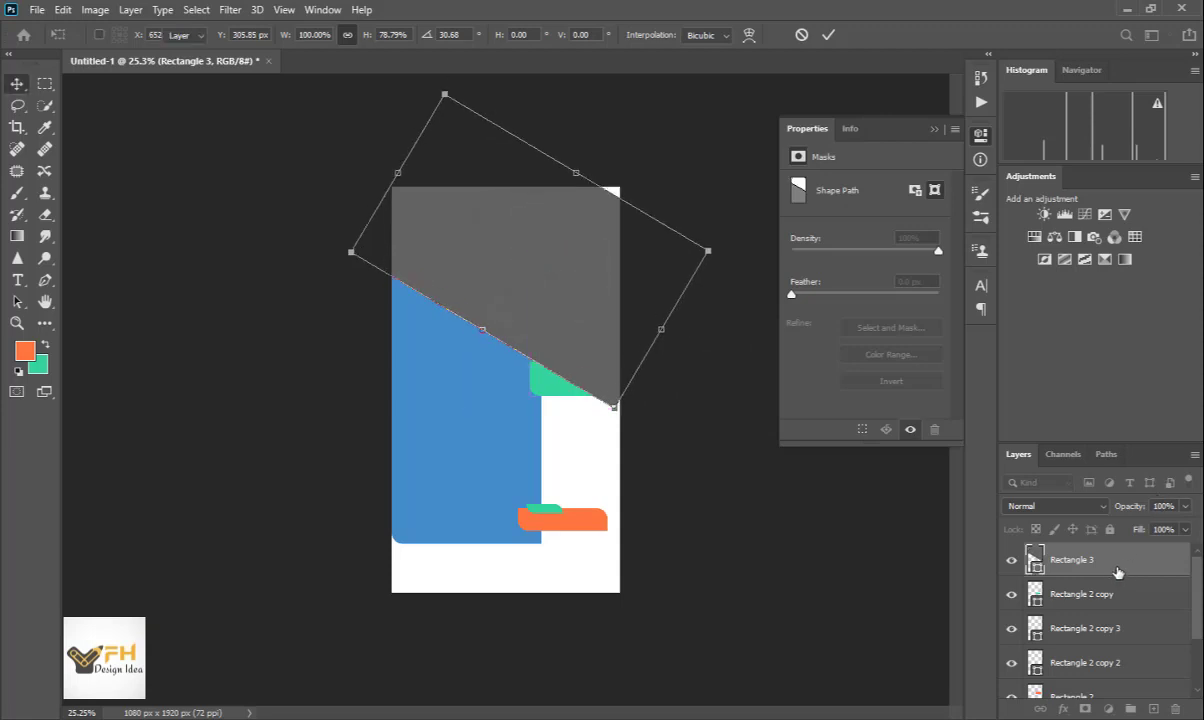
pyautogui.press('Return')
pyautogui.moveTo(1117, 571); pyautogui.dragTo(1102, 656)
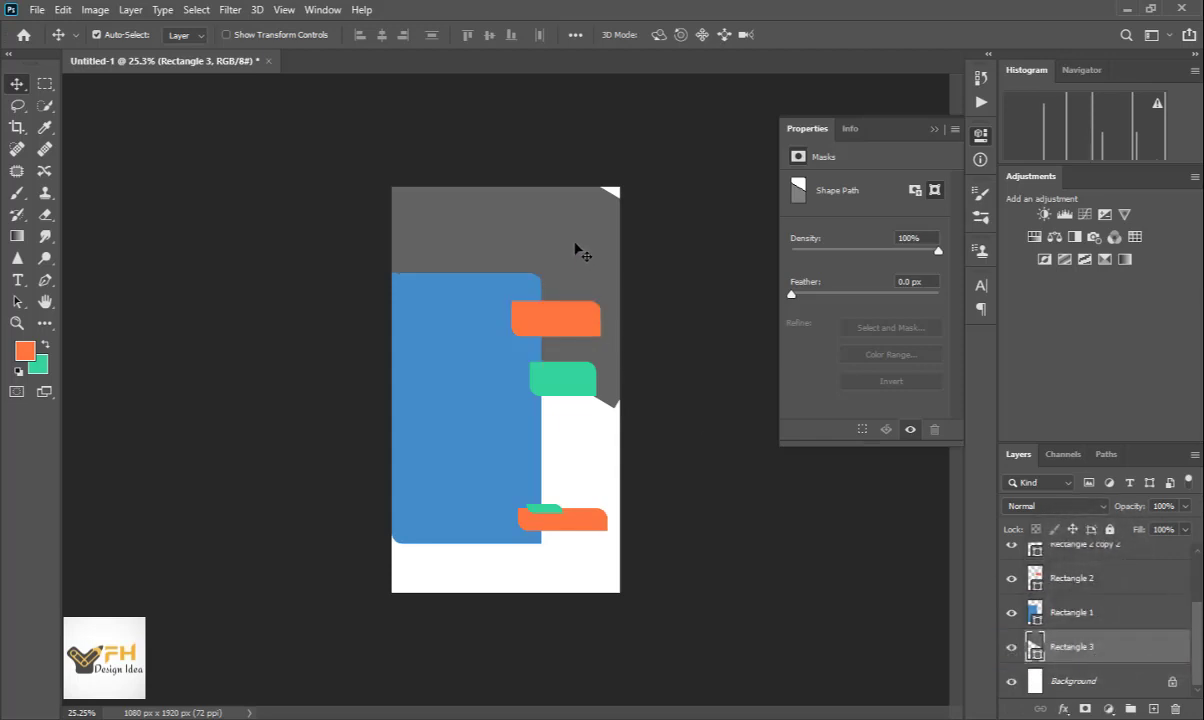
# - Resize the grey shape to about 1584 × 1318 px and move it up and right as a diagonal wedge over the canvas's top-right corner
pyautogui.moveTo(578, 252)
pyautogui.mouseDown()
pyautogui.moveTo(605, 202)
pyautogui.moveTo(578, 236)
pyautogui.moveTo(586, 242)
pyautogui.mouseUp()
pyautogui.hotkey('ctrl', 't')
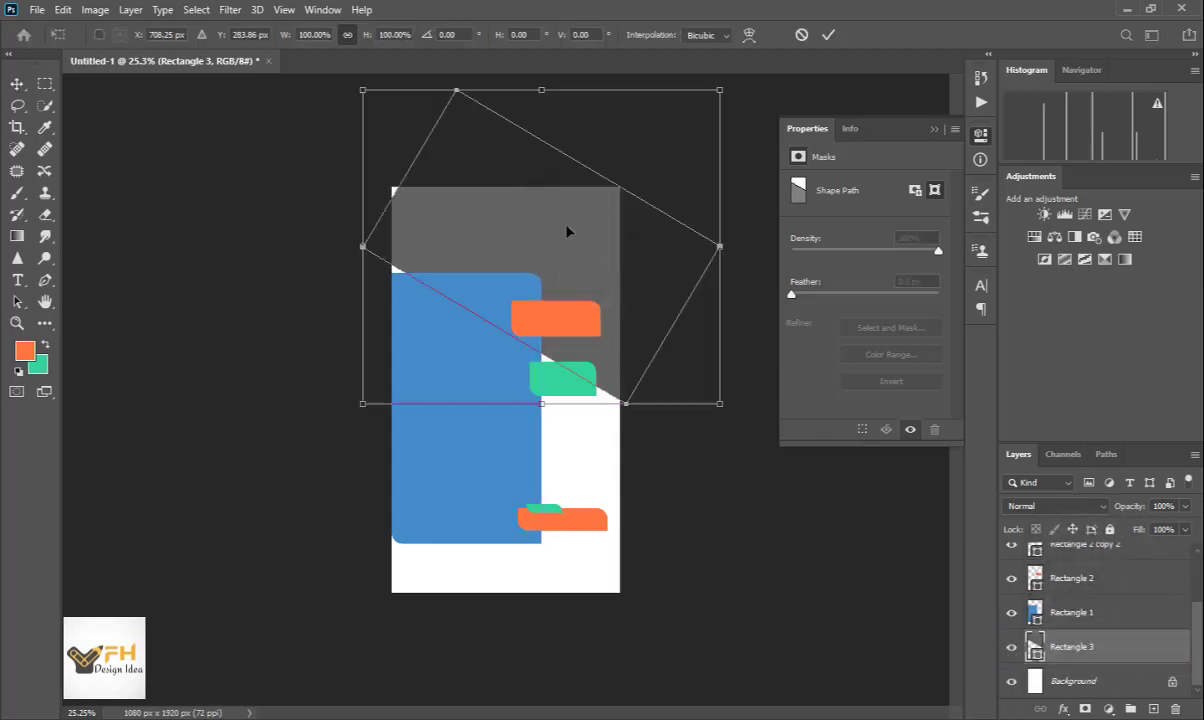
pyautogui.moveTo(357, 407)
pyautogui.mouseDown()
pyautogui.moveTo(344, 421)
pyautogui.moveTo(342, 408)
pyautogui.mouseUp()
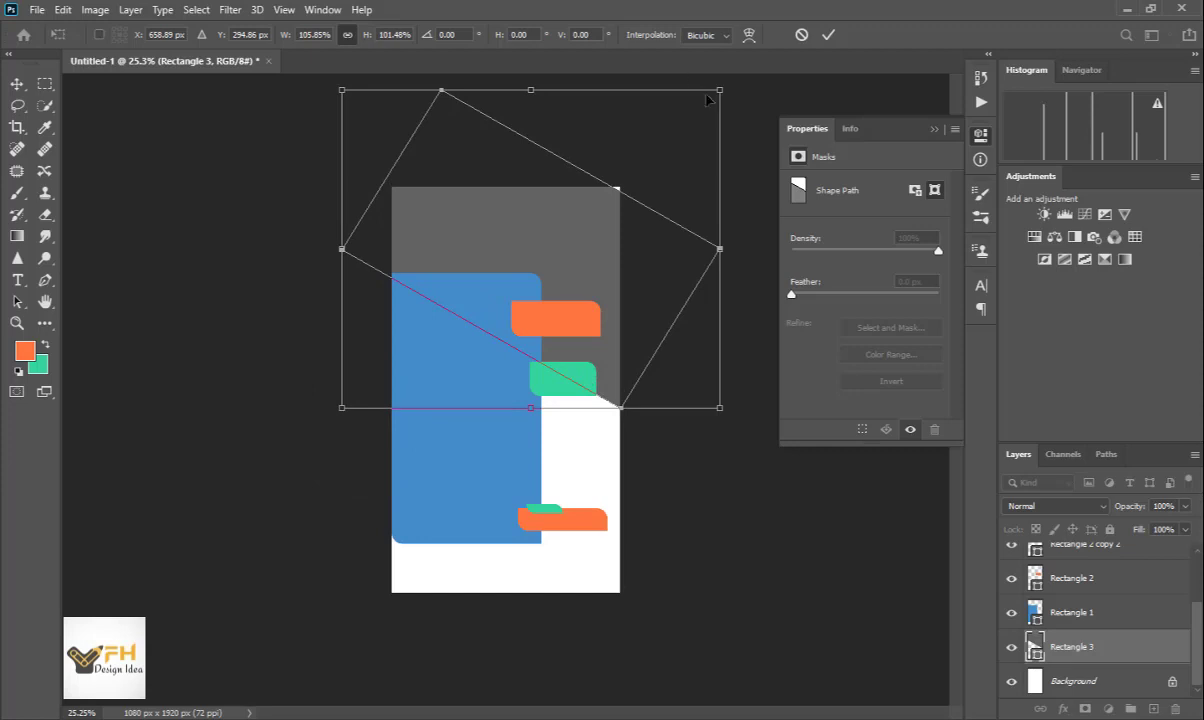
pyautogui.moveTo(722, 88); pyautogui.dragTo(669, 158)
pyautogui.moveTo(592, 262); pyautogui.dragTo(628, 224)
pyautogui.press('Return')
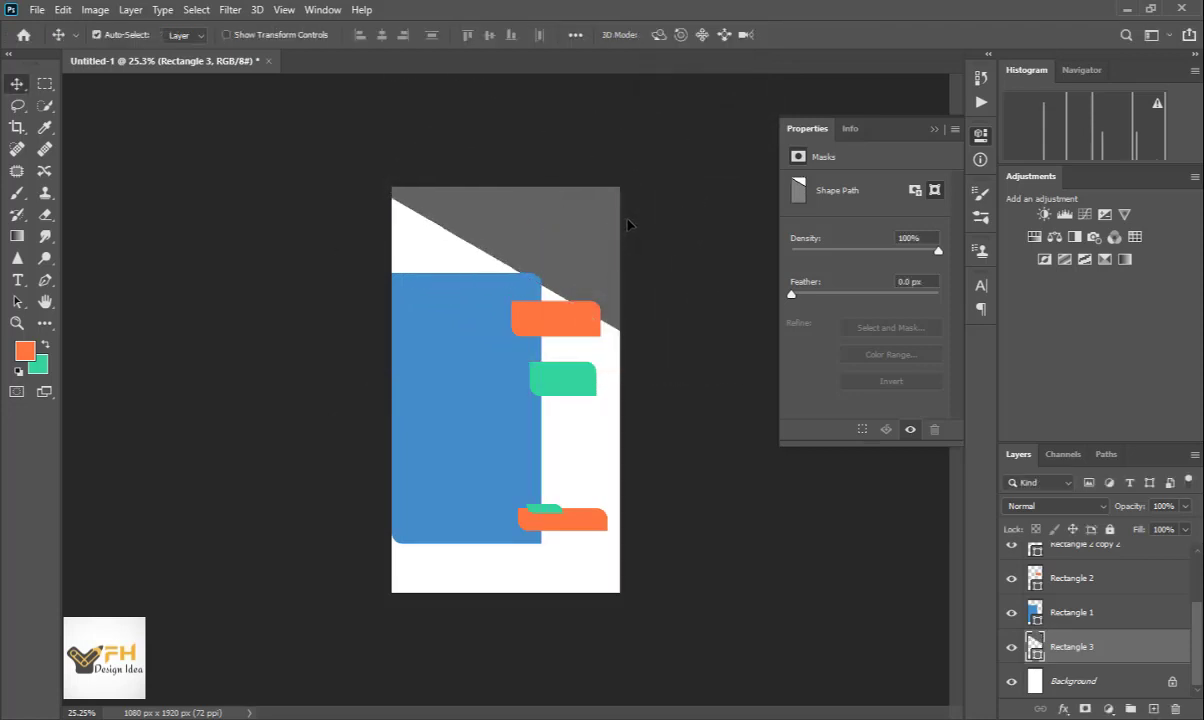
# - Add a layer above the grey shape and draw a thin rectangle about 1184 × 96 px across the canvas at about Y 807 px
pyautogui.click(597, 257)
pyautogui.press('u')
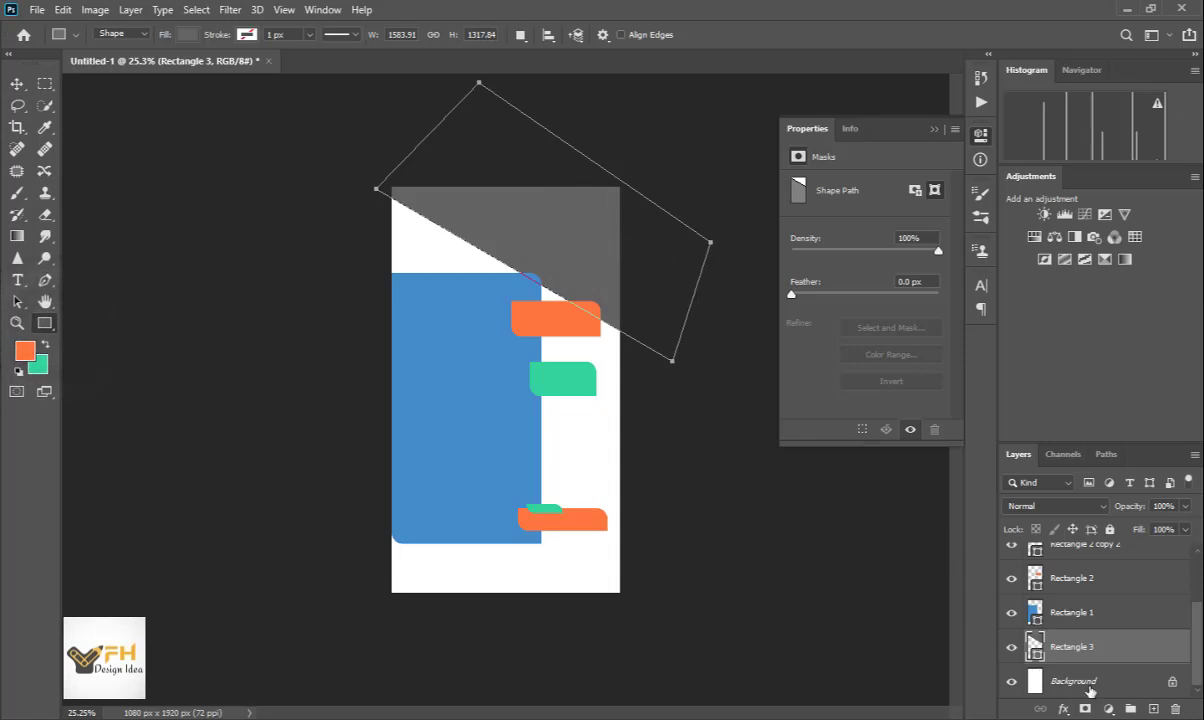
pyautogui.click(1153, 709)
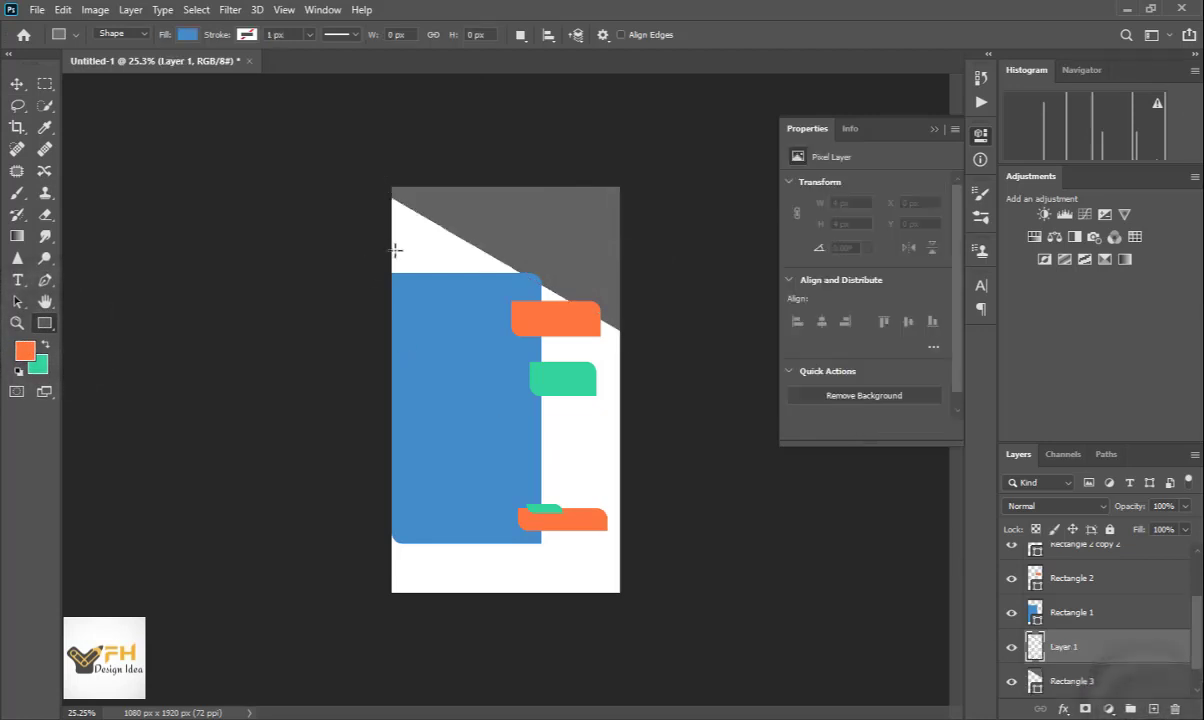
pyautogui.moveTo(416, 358); pyautogui.dragTo(666, 377)
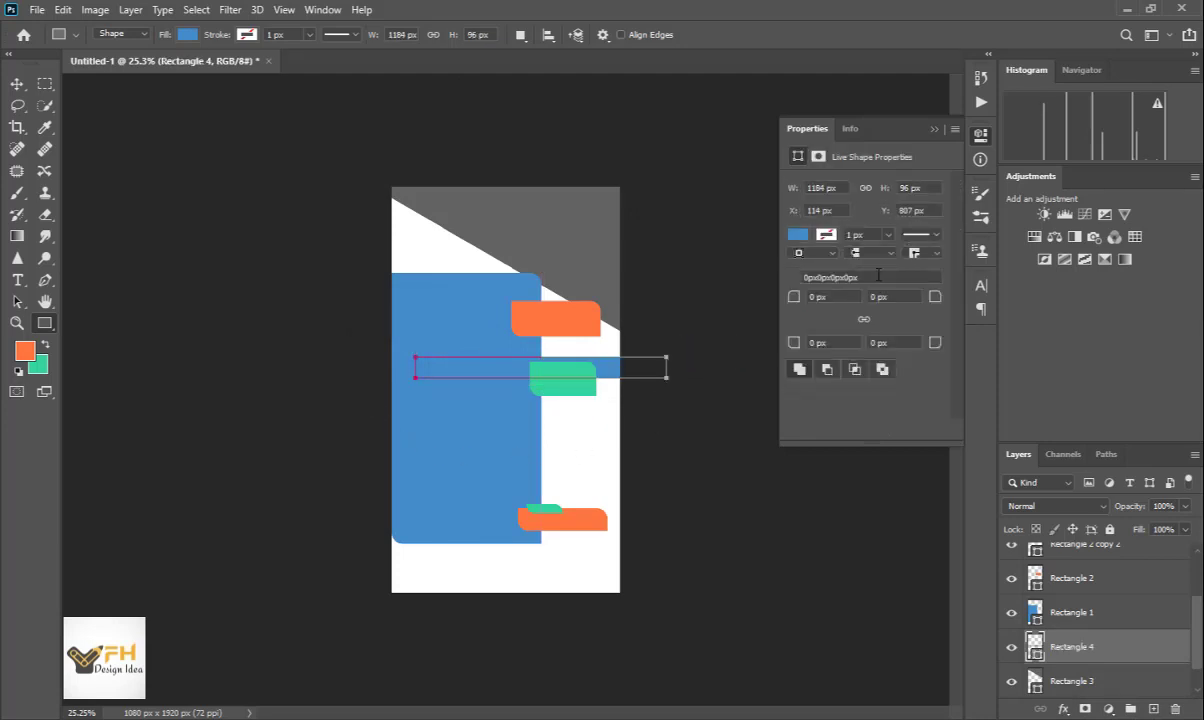
# - Fill the thin rectangle with the same dark grey as the diagonal wedge
pyautogui.click(811, 233)
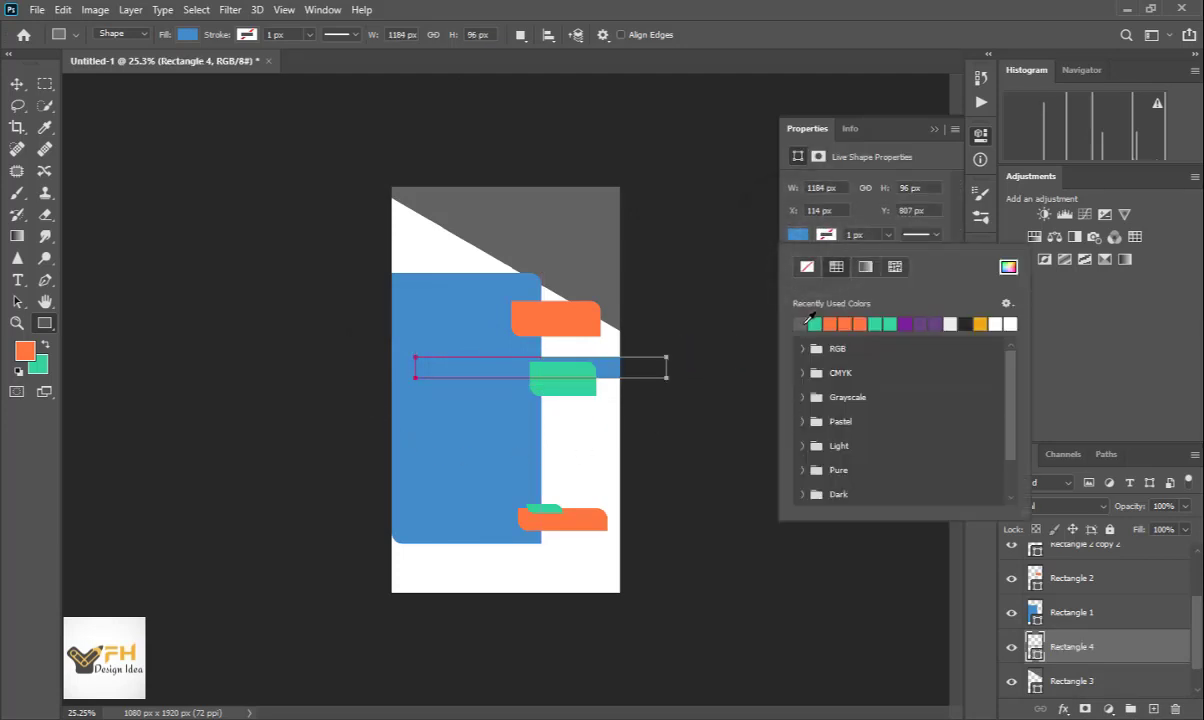
pyautogui.click(799, 323)
pyautogui.click(934, 129)
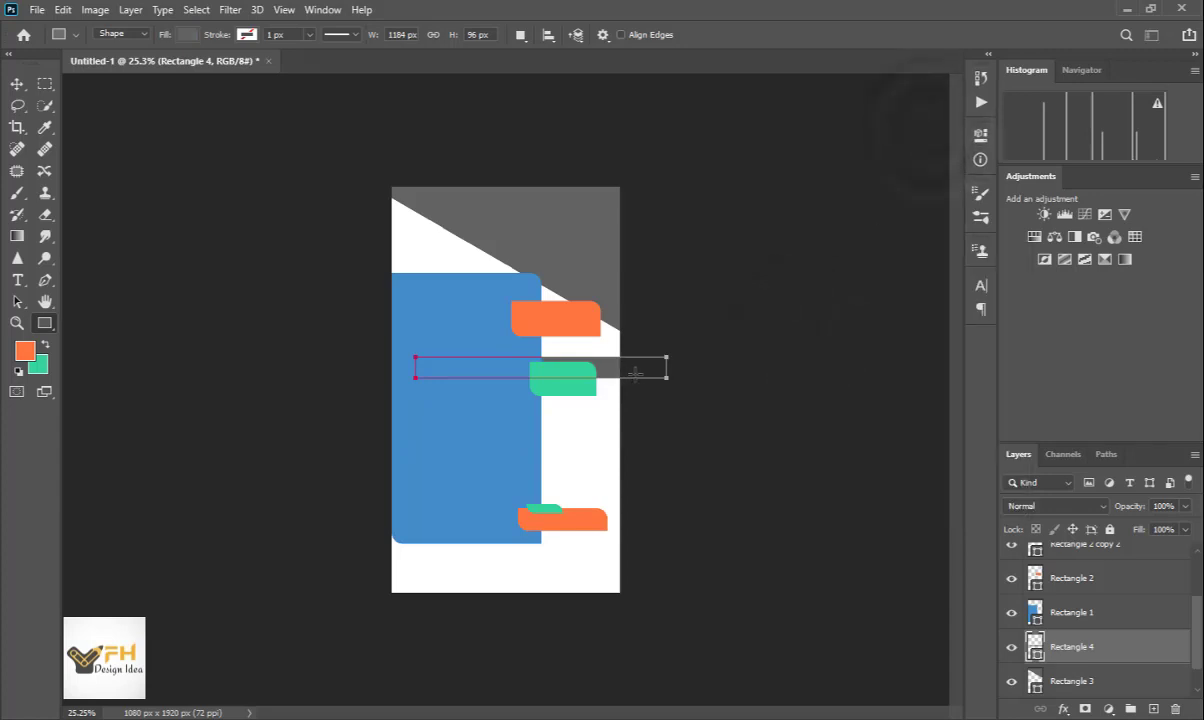
# - Rotate the thin bar about 32.6°, scale it to about 157% wide and 86% high, and move it just below the grey wedge
pyautogui.hotkey('ctrl', 't')
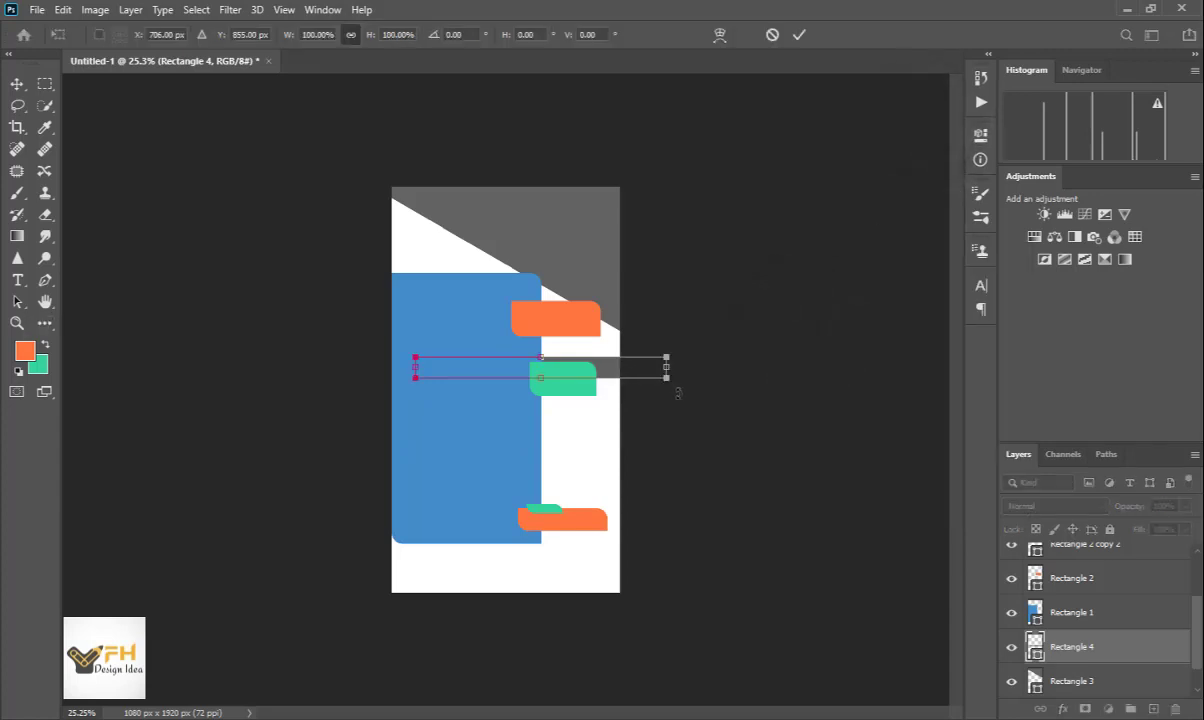
pyautogui.moveTo(678, 393); pyautogui.dragTo(764, 514)
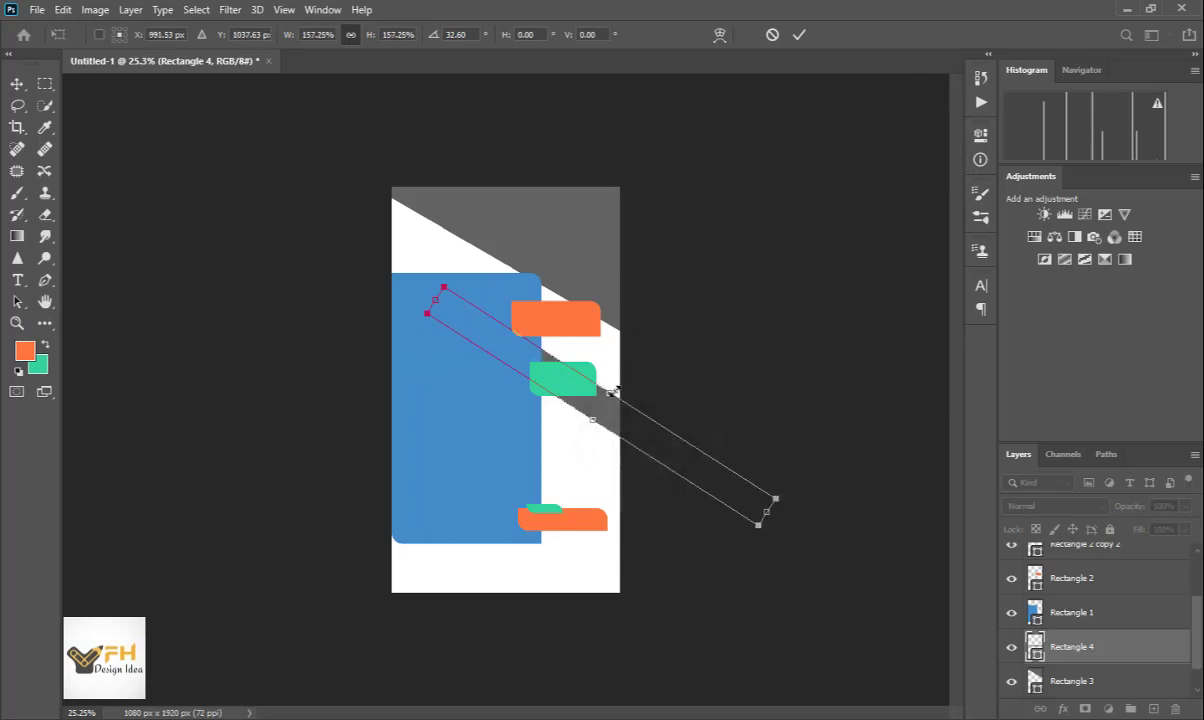
pyautogui.moveTo(612, 392)
pyautogui.mouseDown()
pyautogui.moveTo(614, 380)
pyautogui.moveTo(601, 405)
pyautogui.mouseUp()
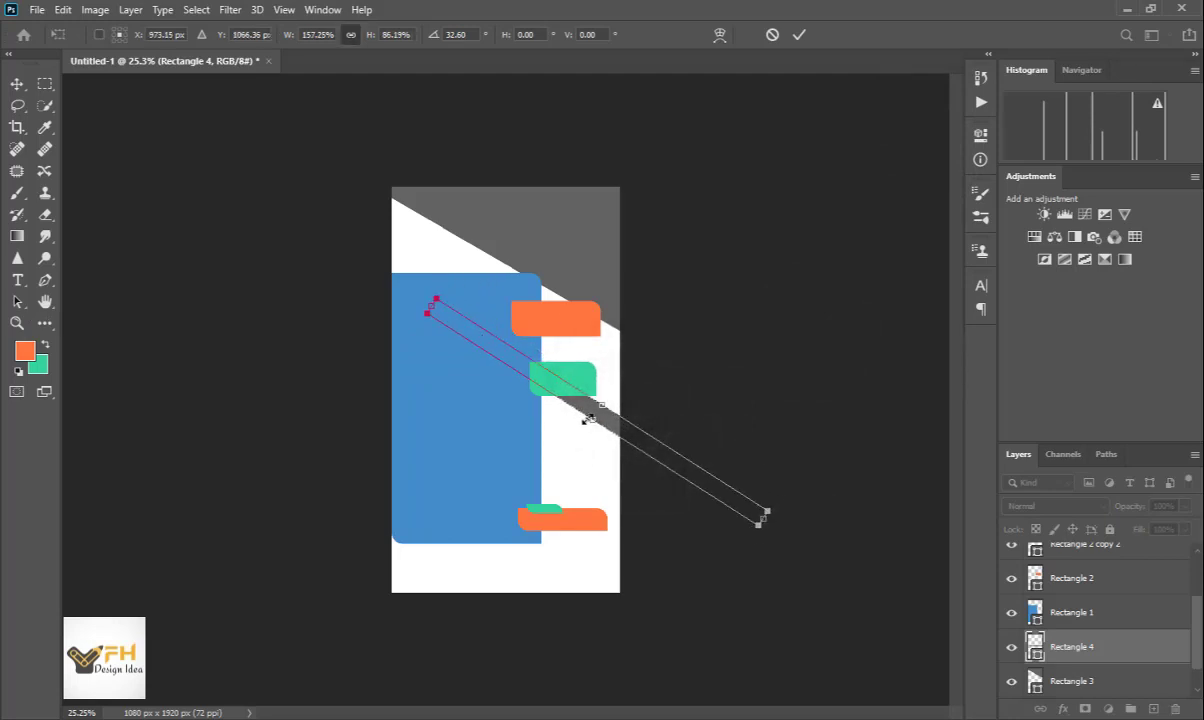
pyautogui.press('u')
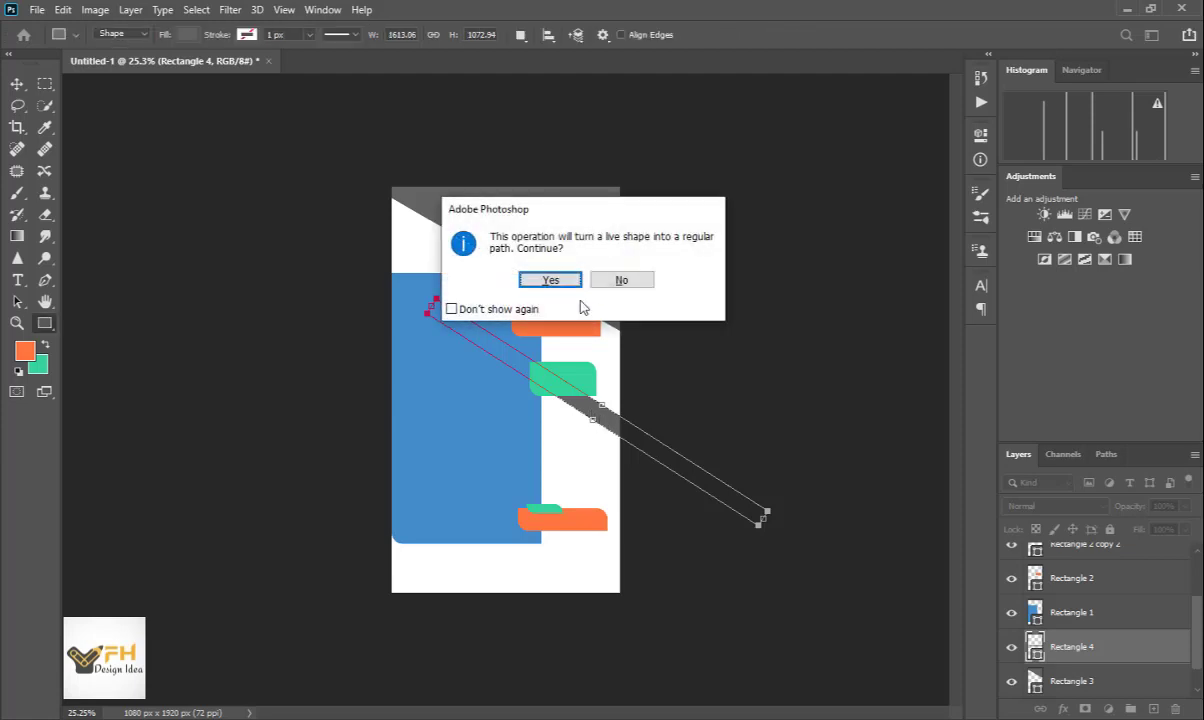
pyautogui.click(564, 281)
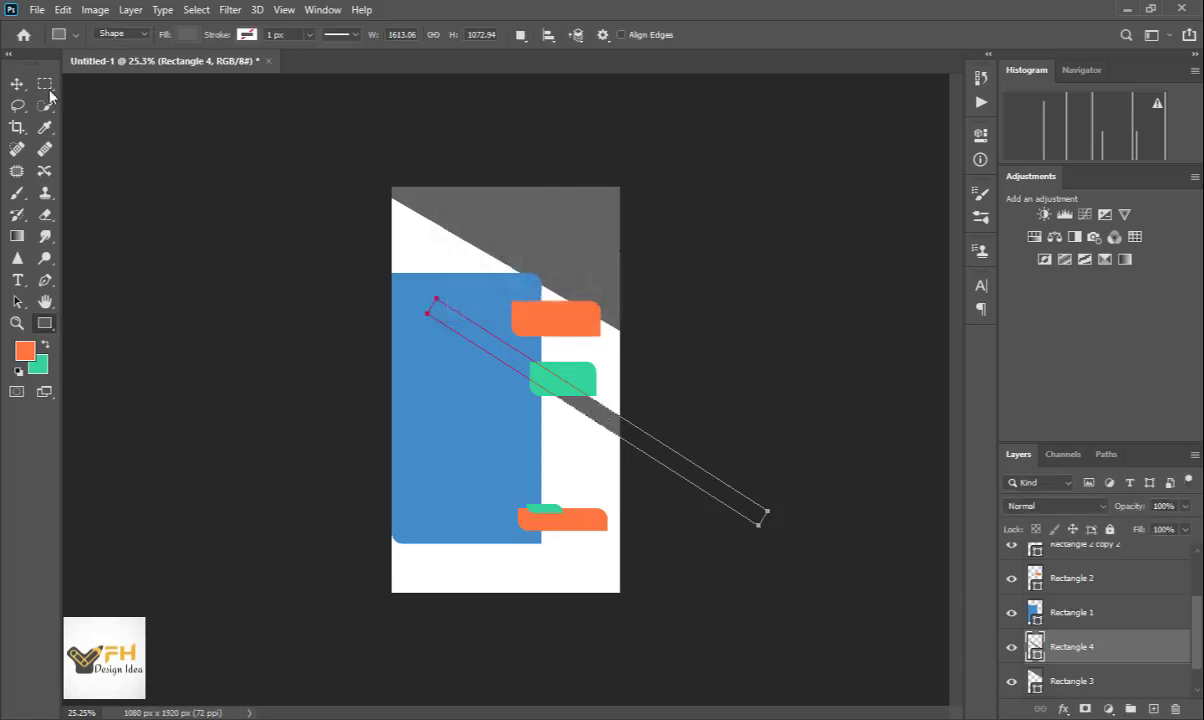
pyautogui.click(17, 83)
pyautogui.moveTo(613, 427); pyautogui.dragTo(547, 325)
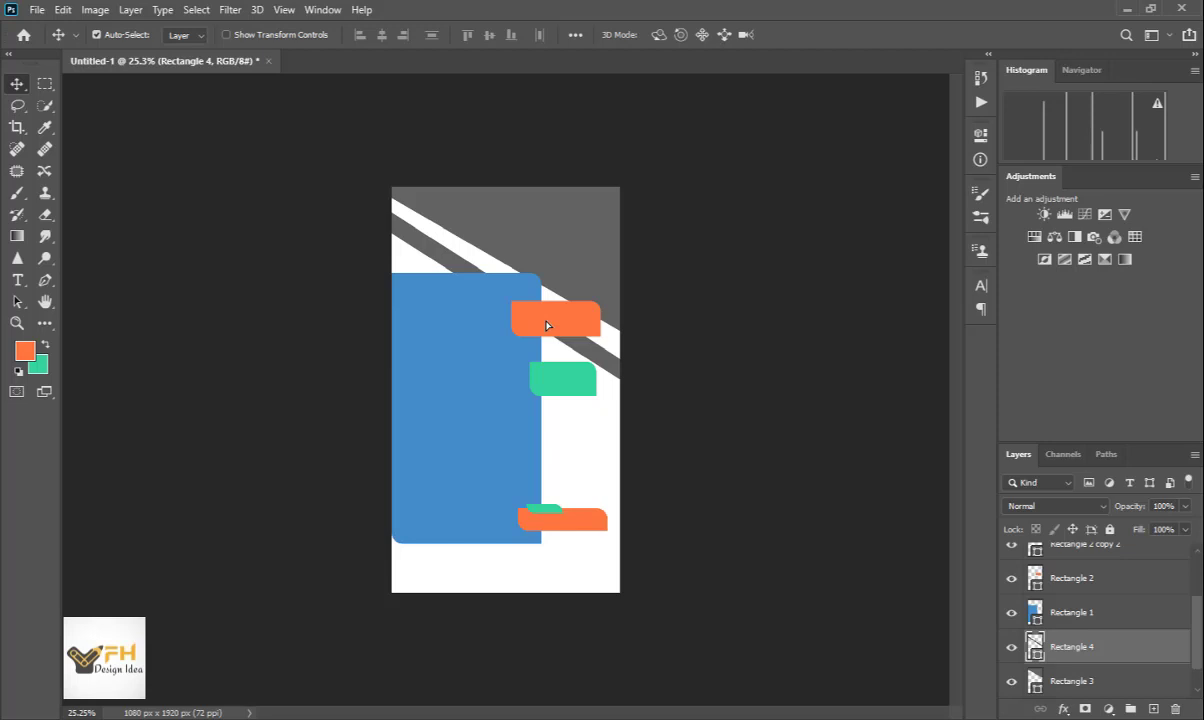
# - Rotate the thin grey bar by about -1.85° to align with the wedge's edge and nudge it up to about Y 590 px
pyautogui.press('ctrl')
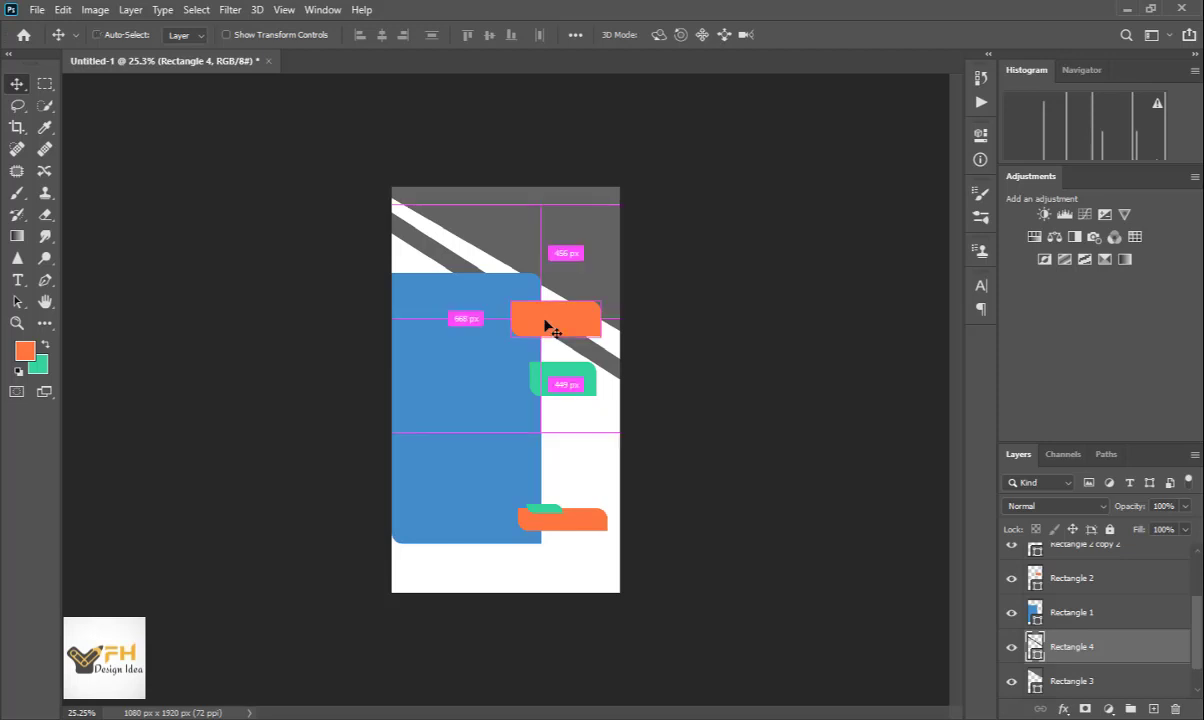
pyautogui.hotkey('ctrl', 't')
pyautogui.moveTo(714, 443); pyautogui.dragTo(718, 437)
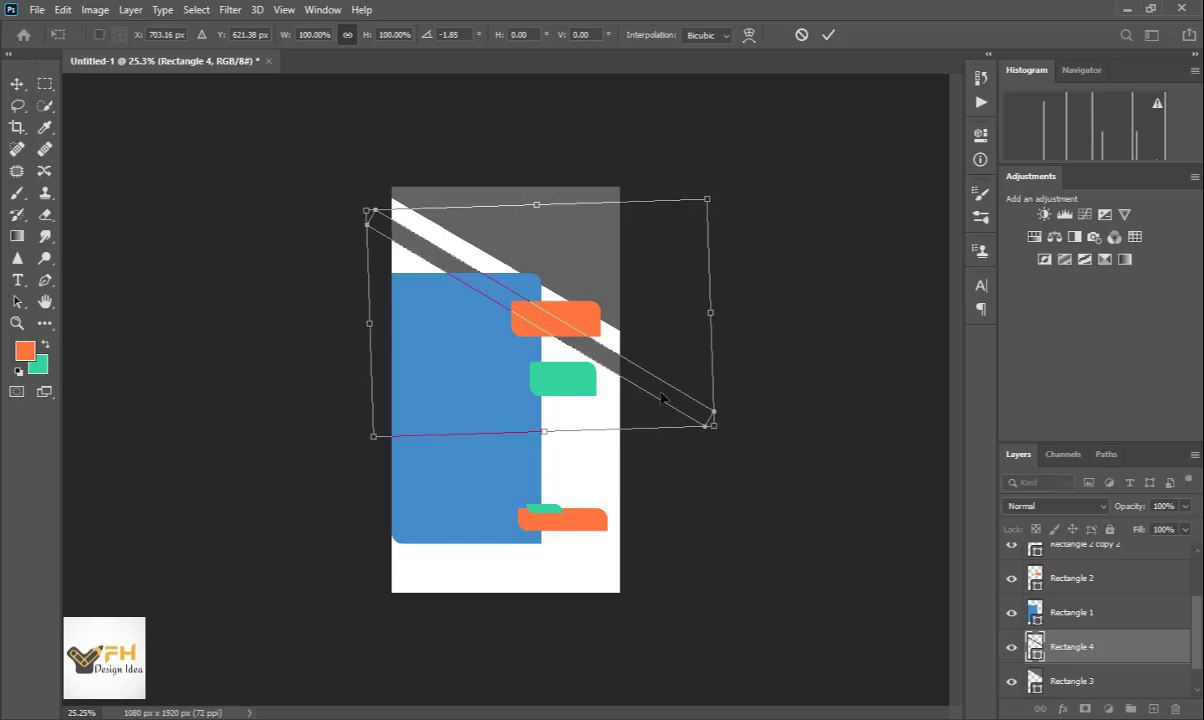
pyautogui.hotkey('shift', 'Up')
pyautogui.hotkey('shift', 'Up')
pyautogui.hotkey('shift', 'Up')
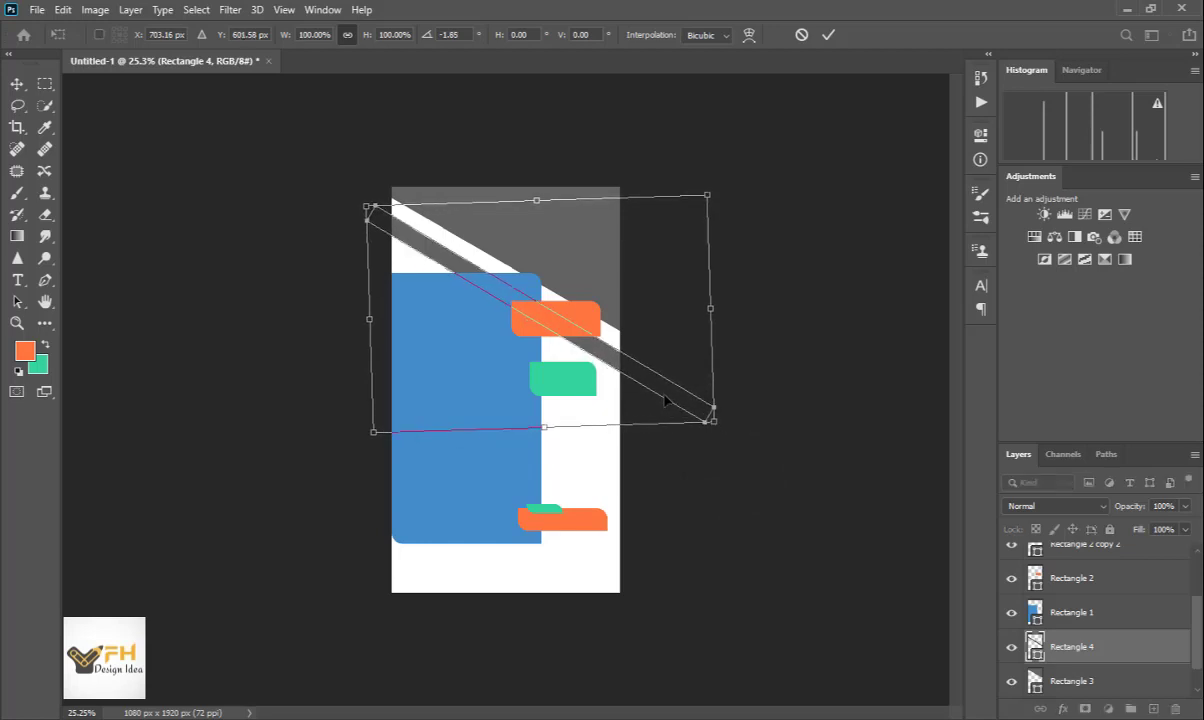
pyautogui.press('Up')
pyautogui.press('Return')
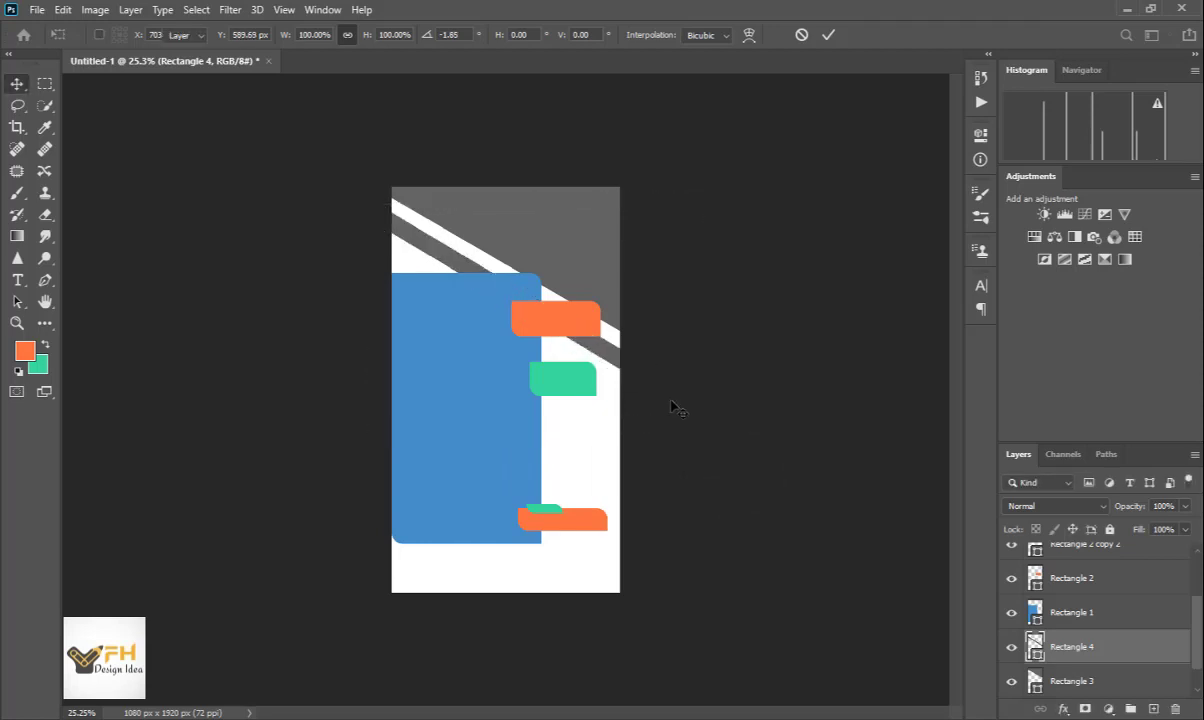
# - Lower the opacity of both the grey wedge and the diagonal bar to 34%
pyautogui.scroll(-1, 550, 250)
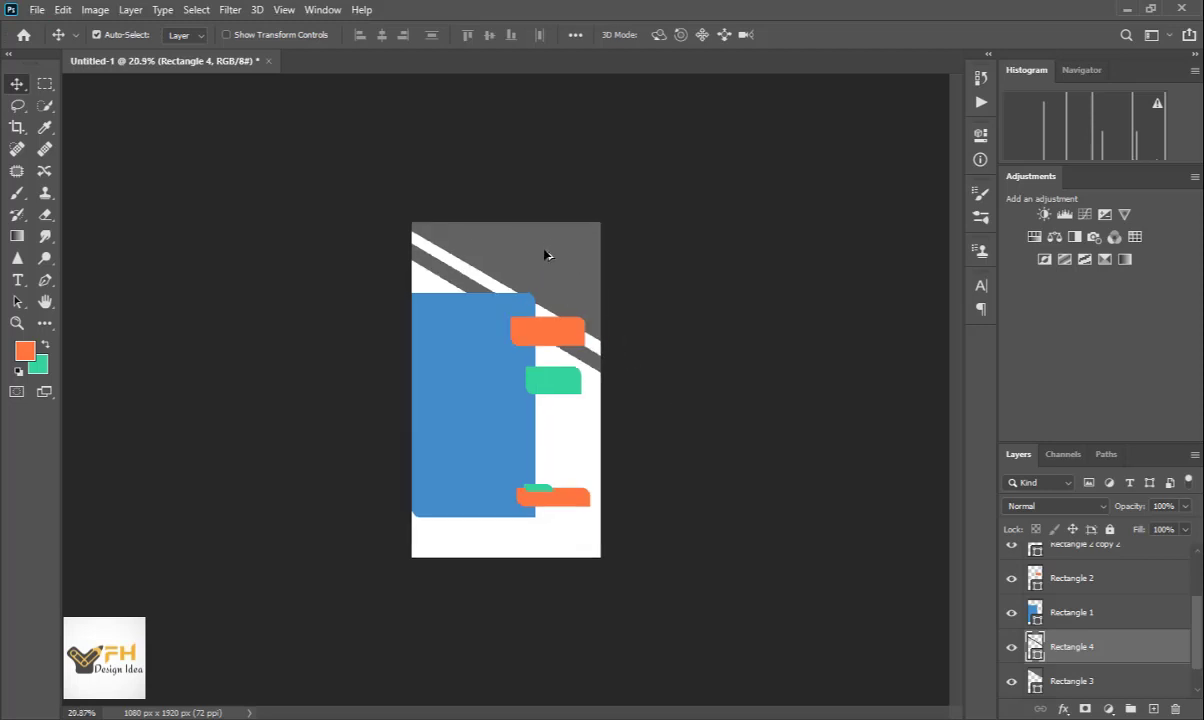
pyautogui.scroll(2, 548, 255)
pyautogui.click(553, 252)
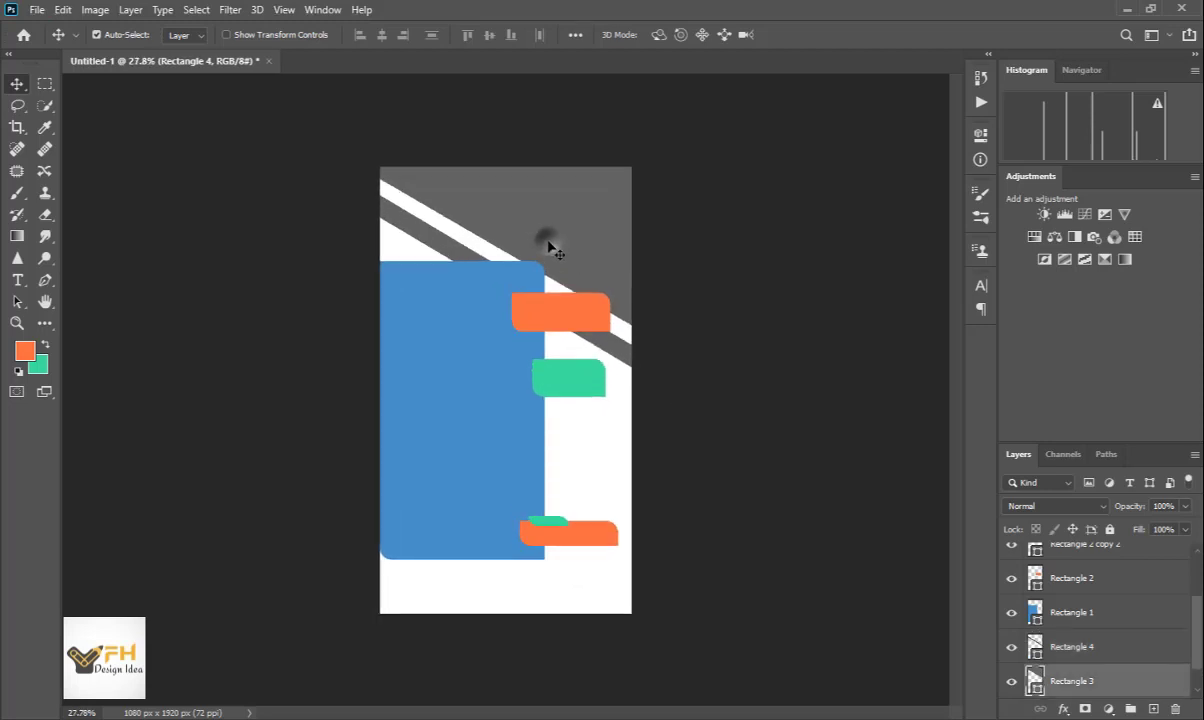
pyautogui.keyDown('shift'); pyautogui.click(1087, 652); pyautogui.keyUp('shift')
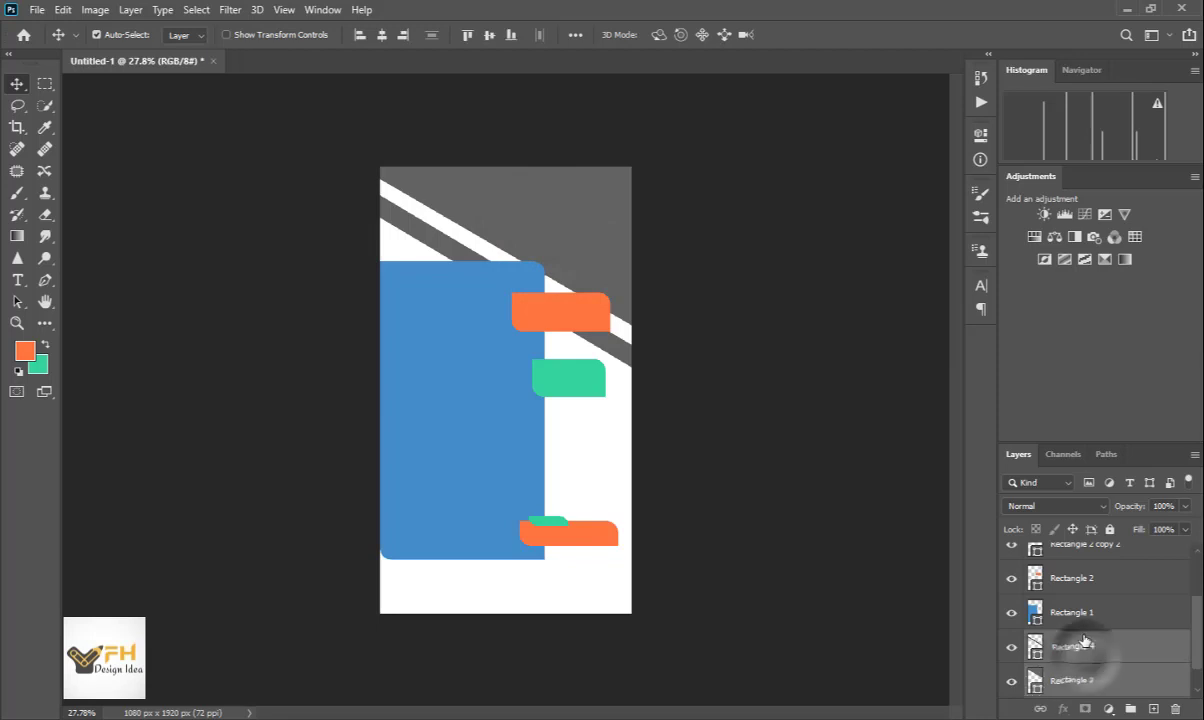
pyautogui.click(1185, 506)
pyautogui.moveTo(1139, 531); pyautogui.dragTo(1134, 527)
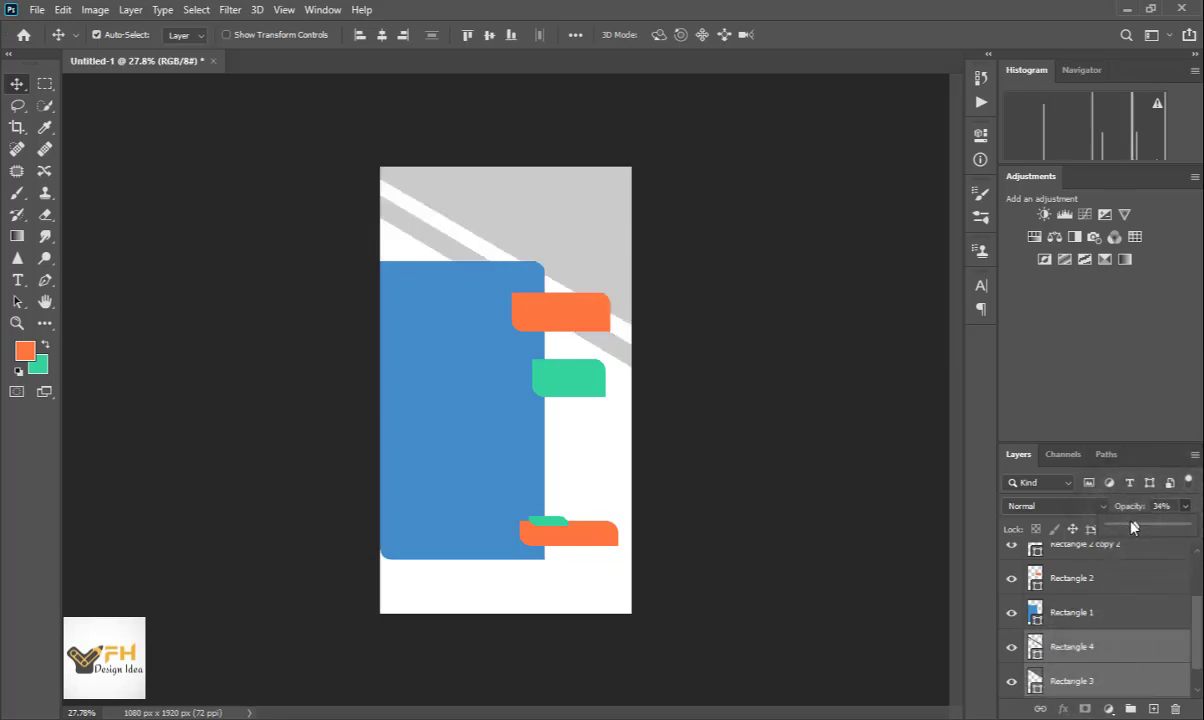
pyautogui.click(885, 444)
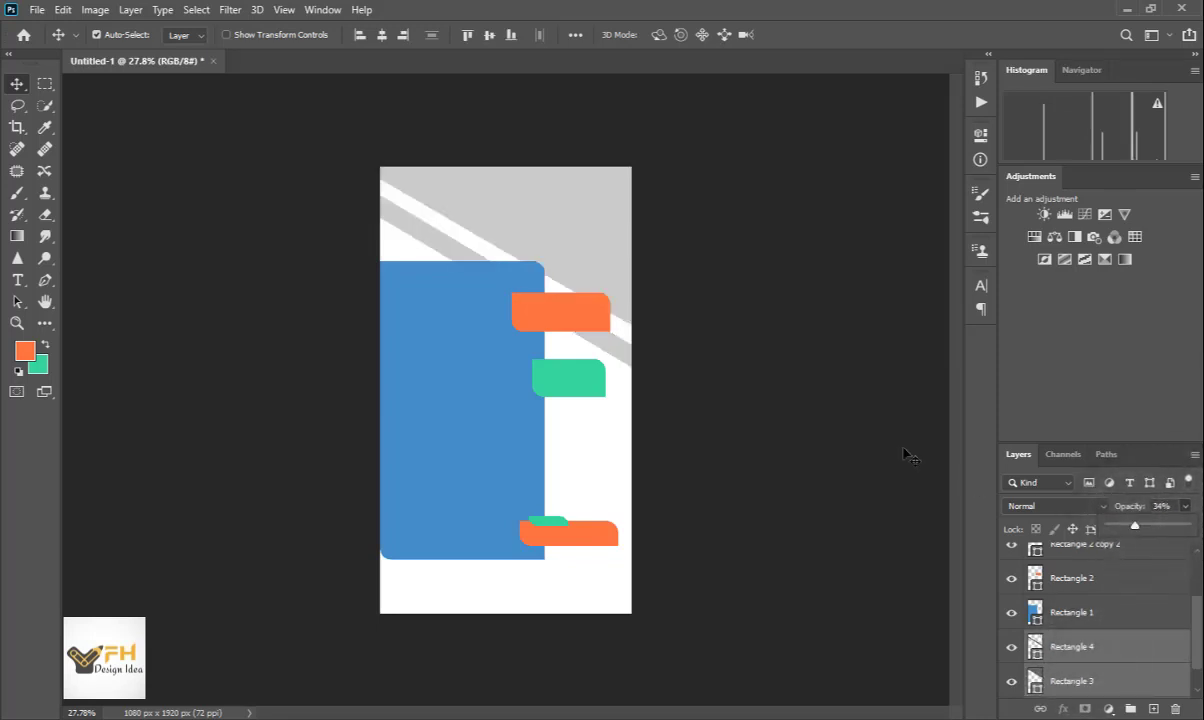
# - Reduce the layer fill of both grey shapes to 49% and shift the thin diagonal bar slightly down from the wedge
pyautogui.click(546, 240)
pyautogui.keyDown('shift'); pyautogui.click(437, 252); pyautogui.keyUp('shift')
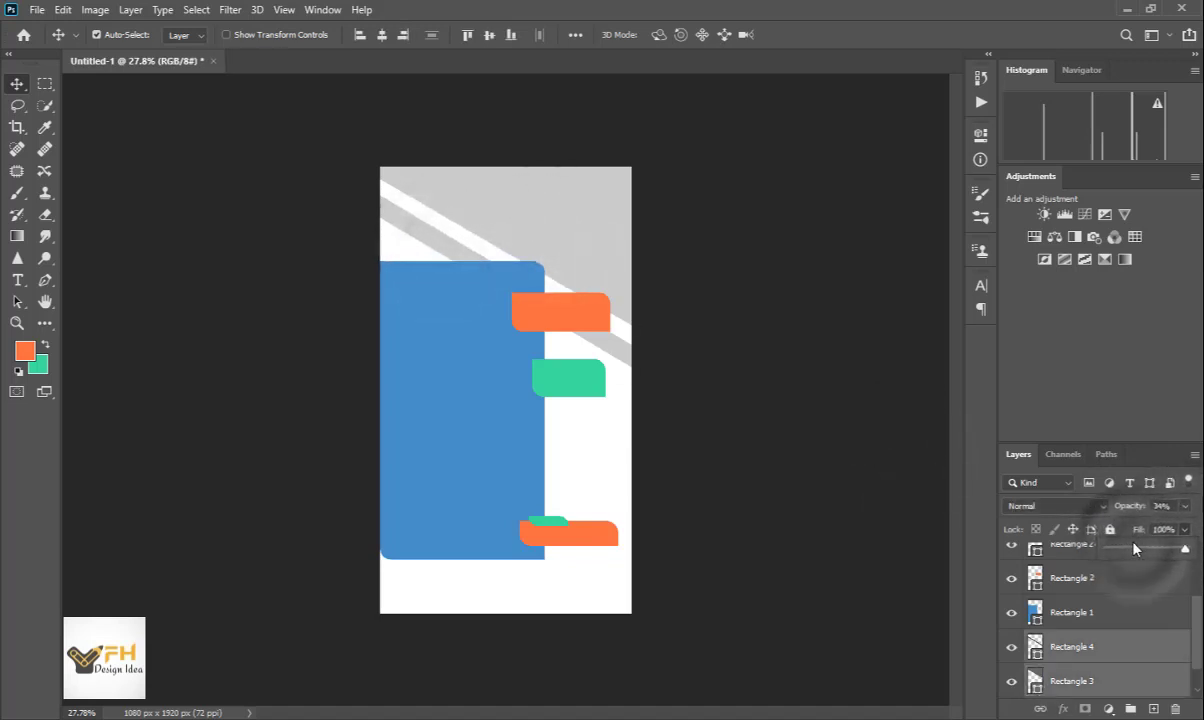
pyautogui.moveTo(1143, 553); pyautogui.dragTo(1146, 552)
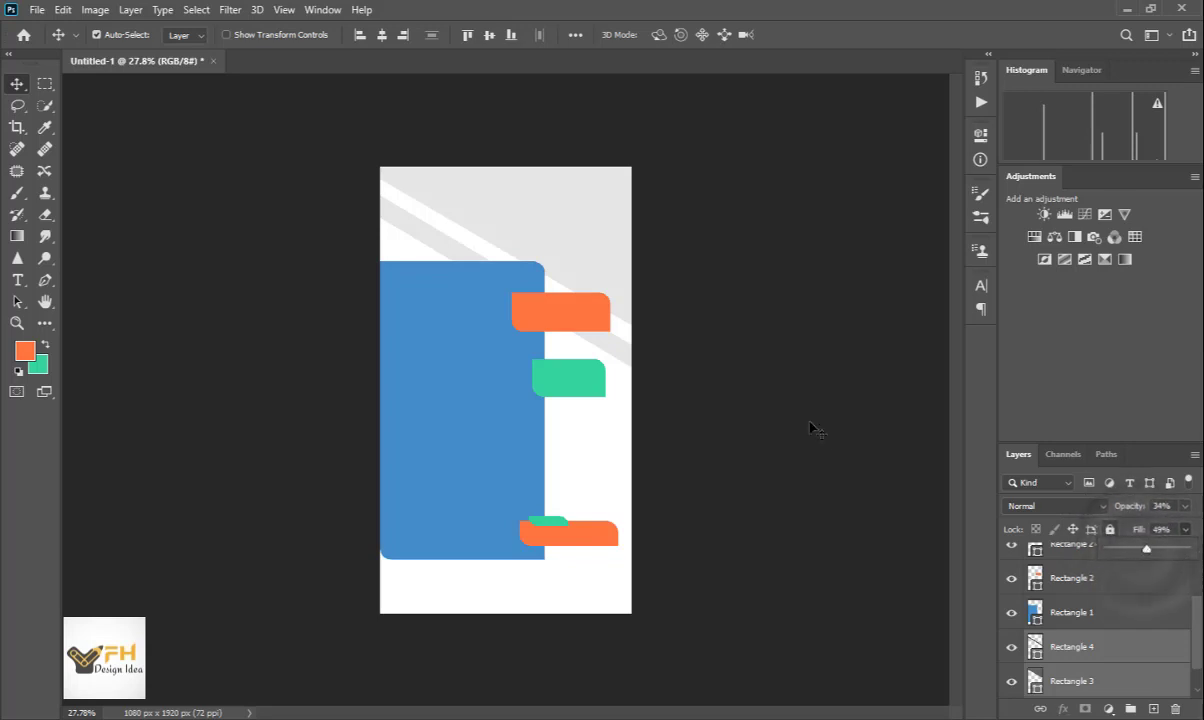
pyautogui.click(785, 398)
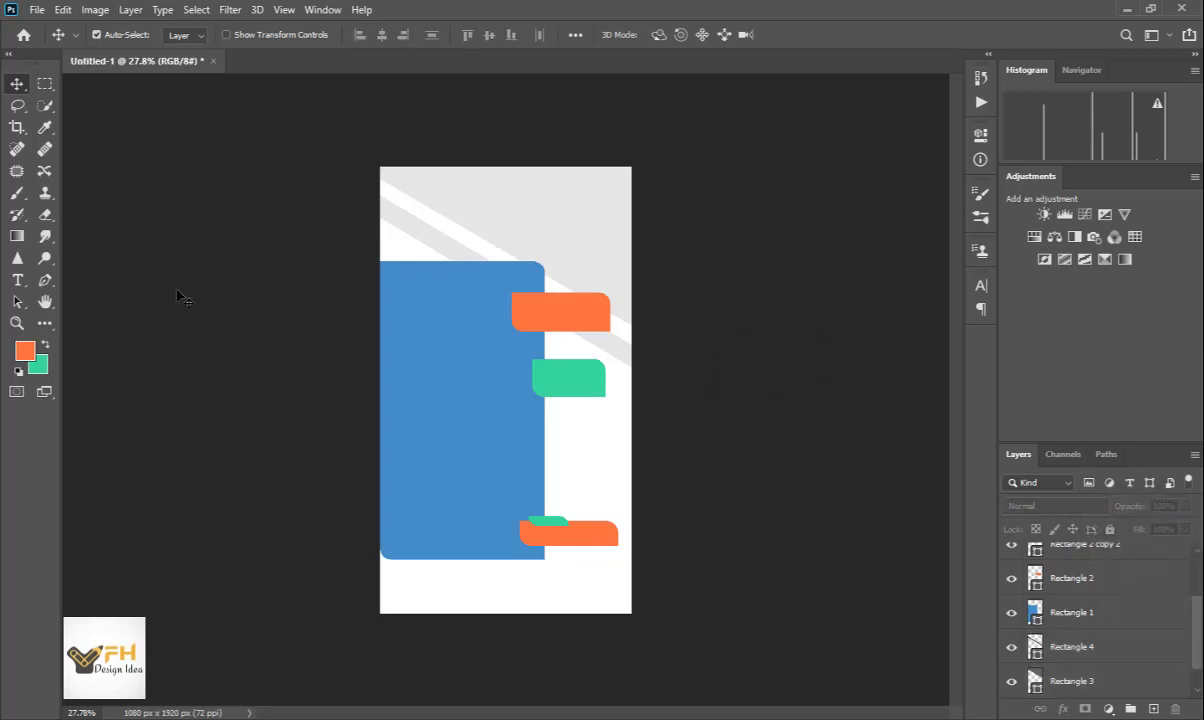
pyautogui.click(614, 349)
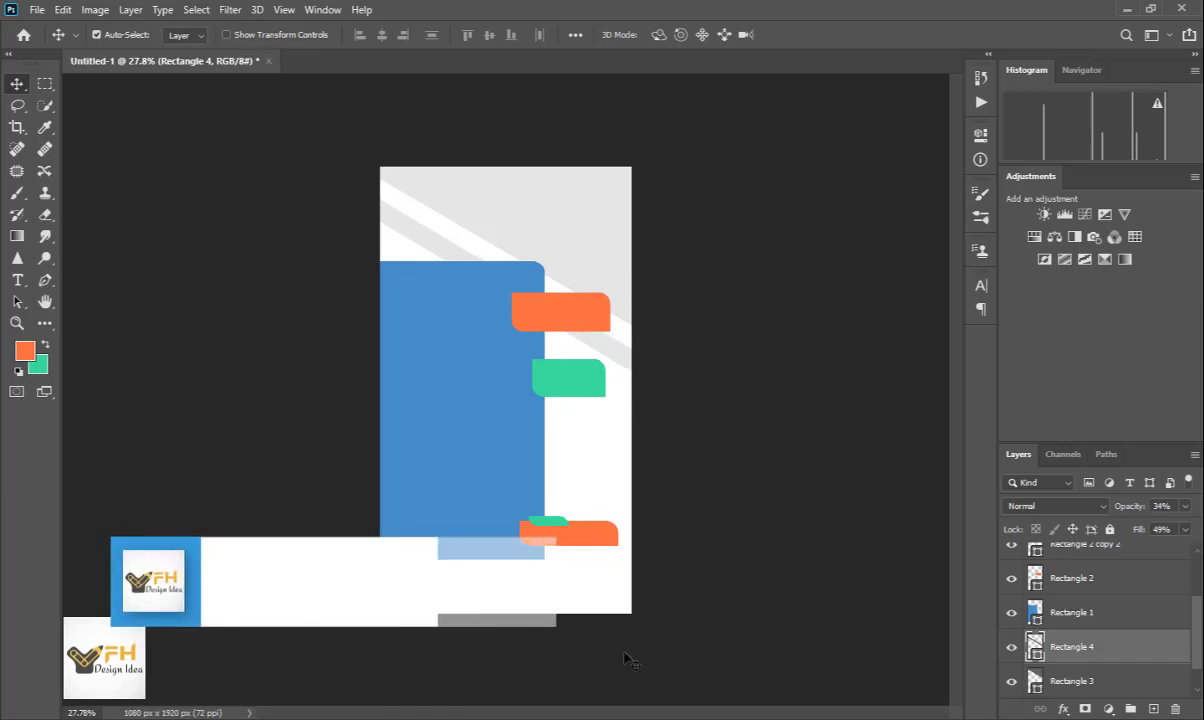
# - Switch to Notepad, copy the two-line heading "Business Advisor", and return to the Photoshop layout
pyautogui.hotkey('alt', 'Tab')
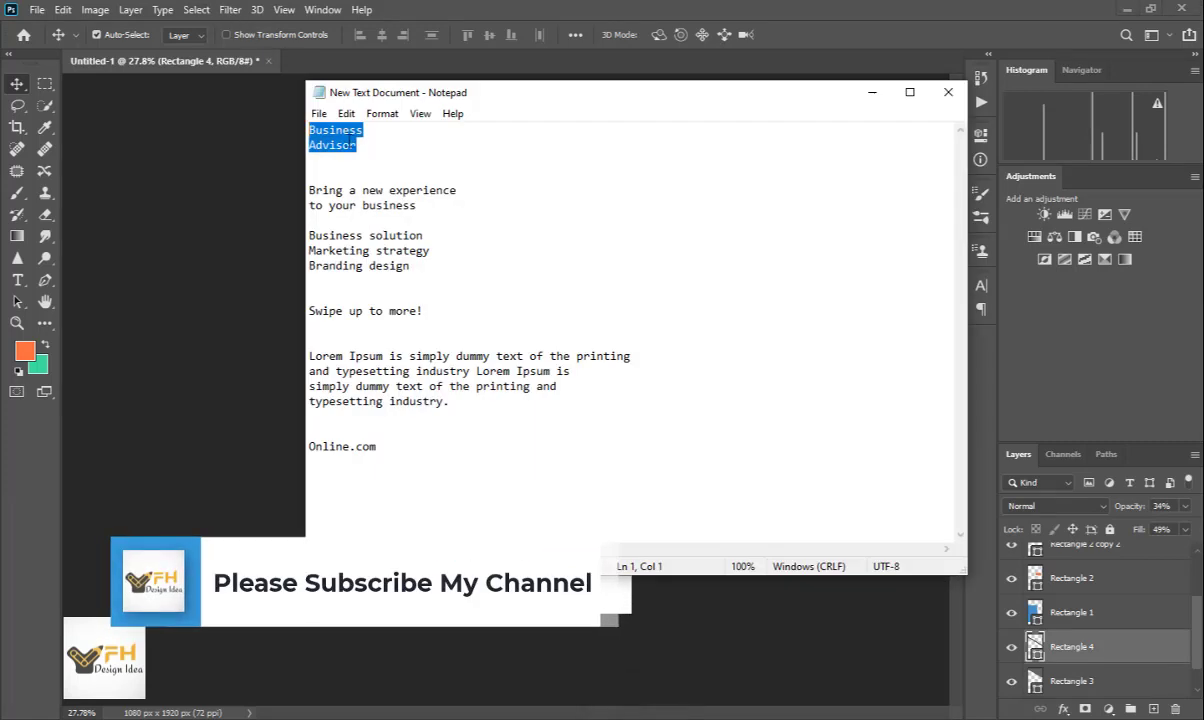
pyautogui.rightClick(328, 132)
pyautogui.click(372, 182)
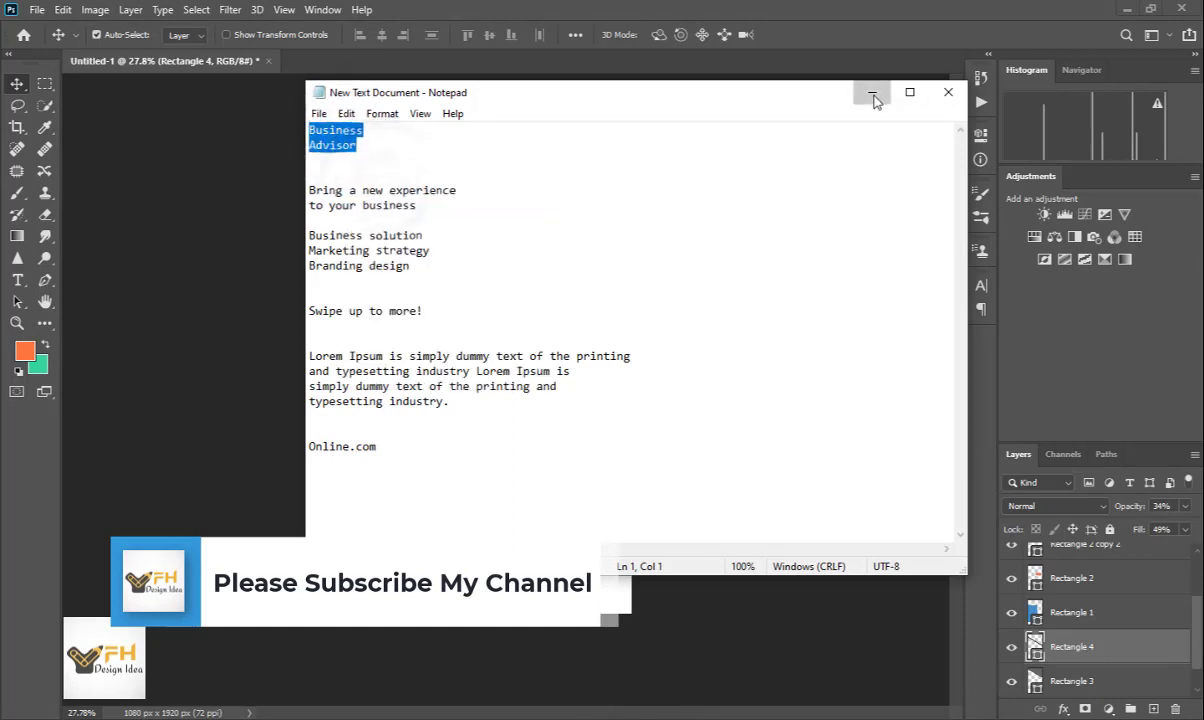
pyautogui.click(871, 96)
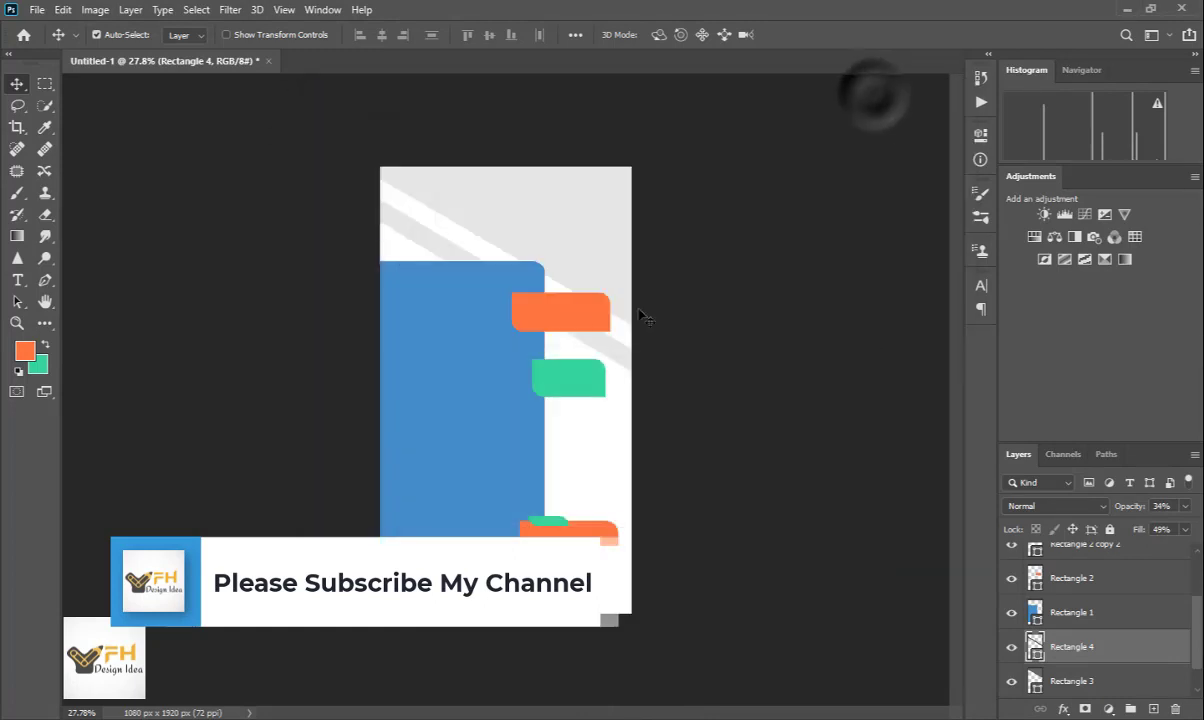
# - Add a layer above all the rectangles and paste "Business Advisor" as text above the blue rectangle
pyautogui.click(18, 282)
pyautogui.scroll(2, 1095, 640)
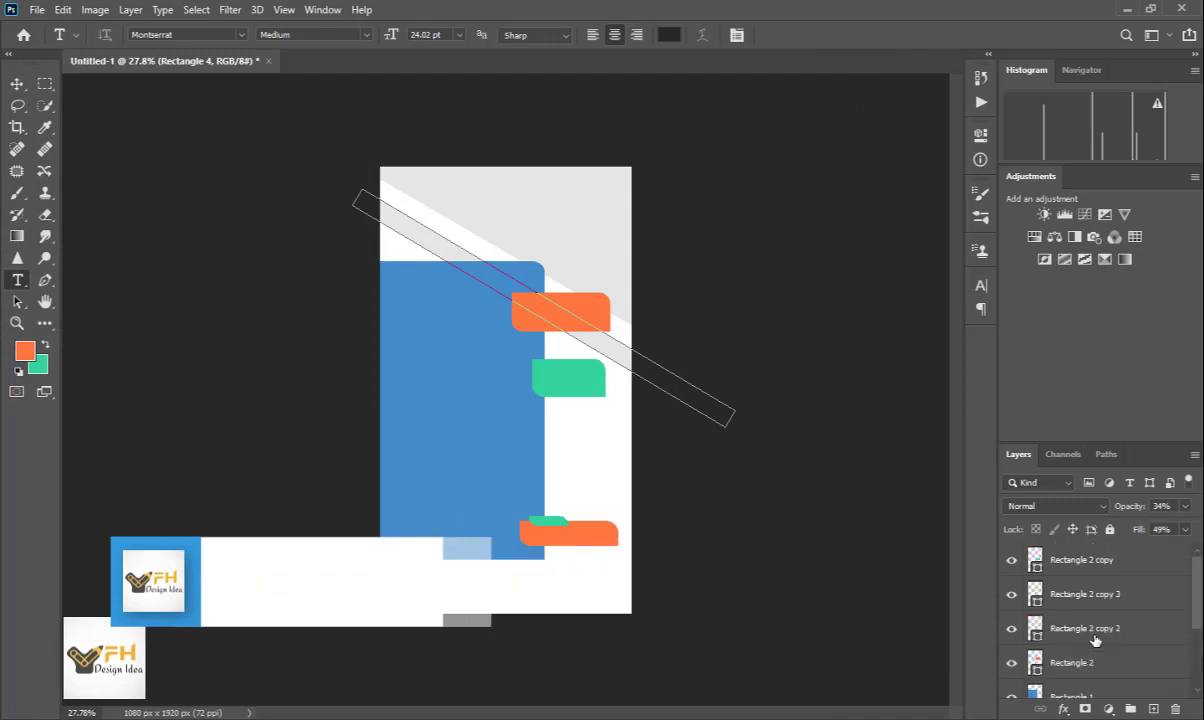
pyautogui.moveTo(1100, 558); pyautogui.dragTo(1157, 711)
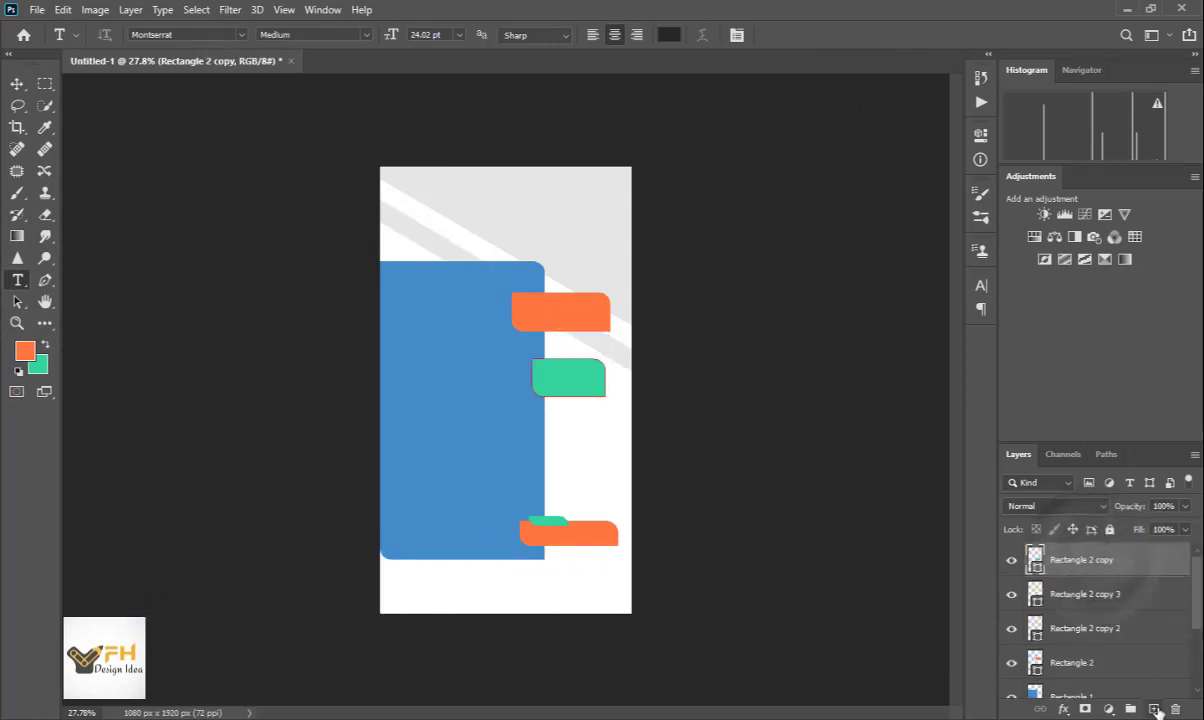
pyautogui.click(1155, 709)
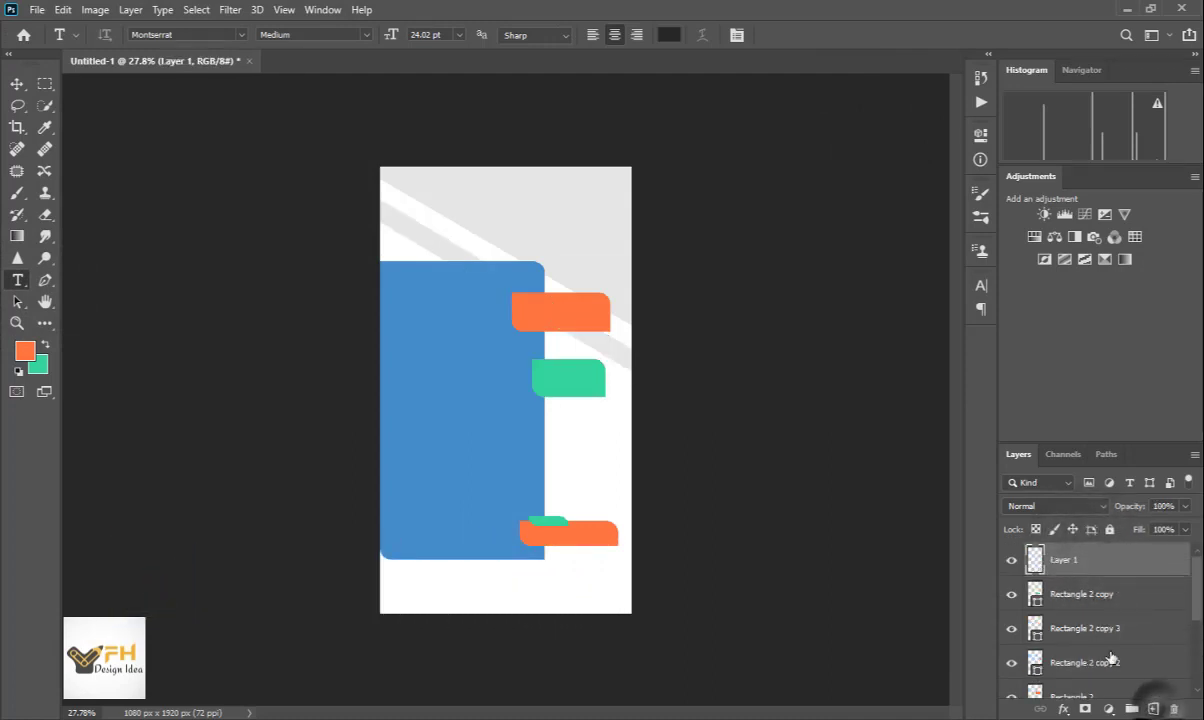
pyautogui.click(453, 220)
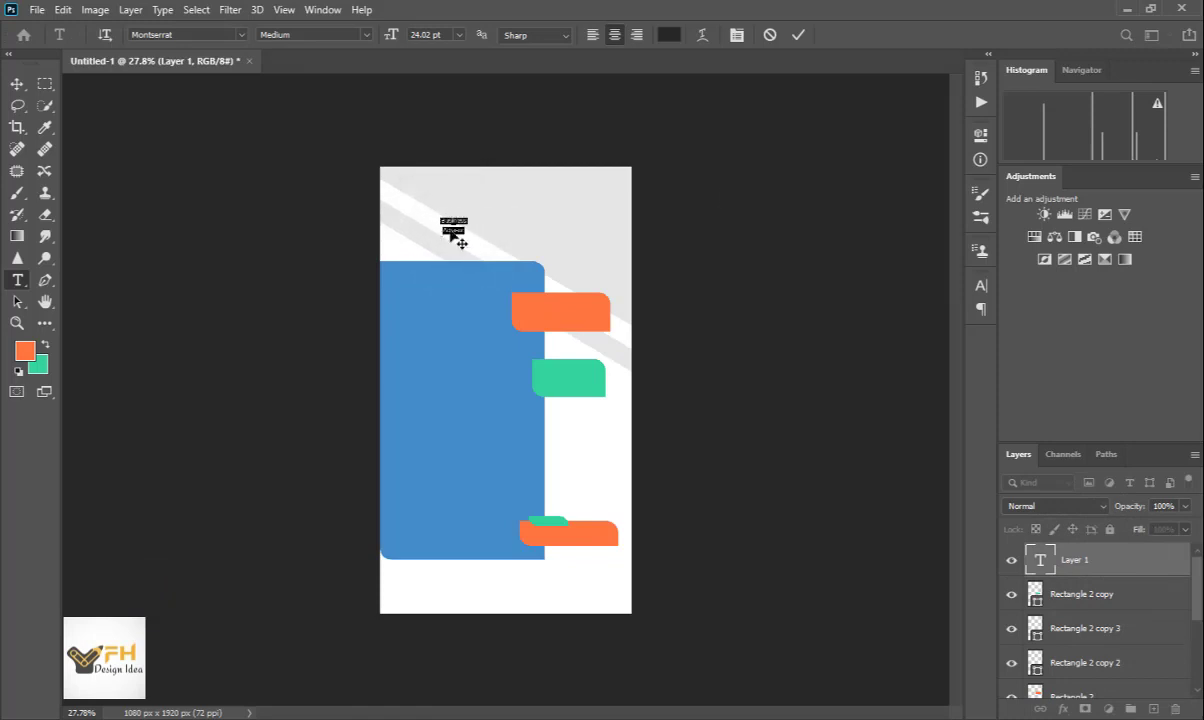
# - Set the font of the pasted "Business Advisor" heading to Choplin Medium
pyautogui.click(981, 285)
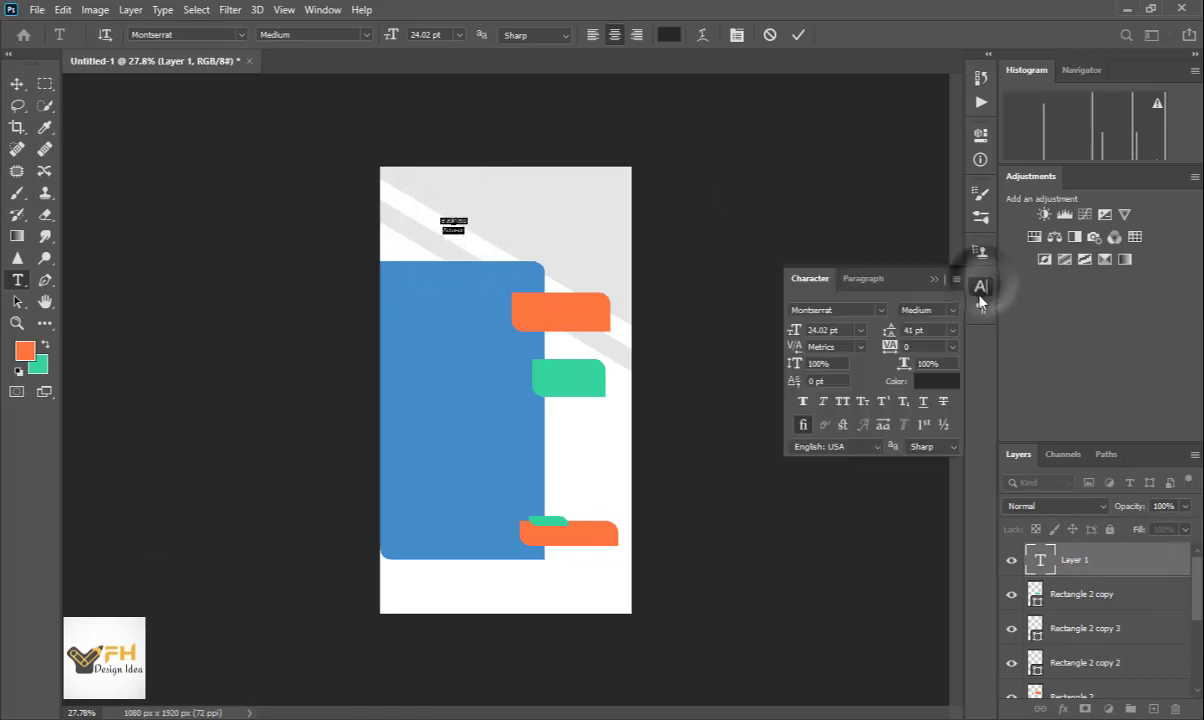
pyautogui.click(882, 312)
pyautogui.scroll(7, 896, 377)
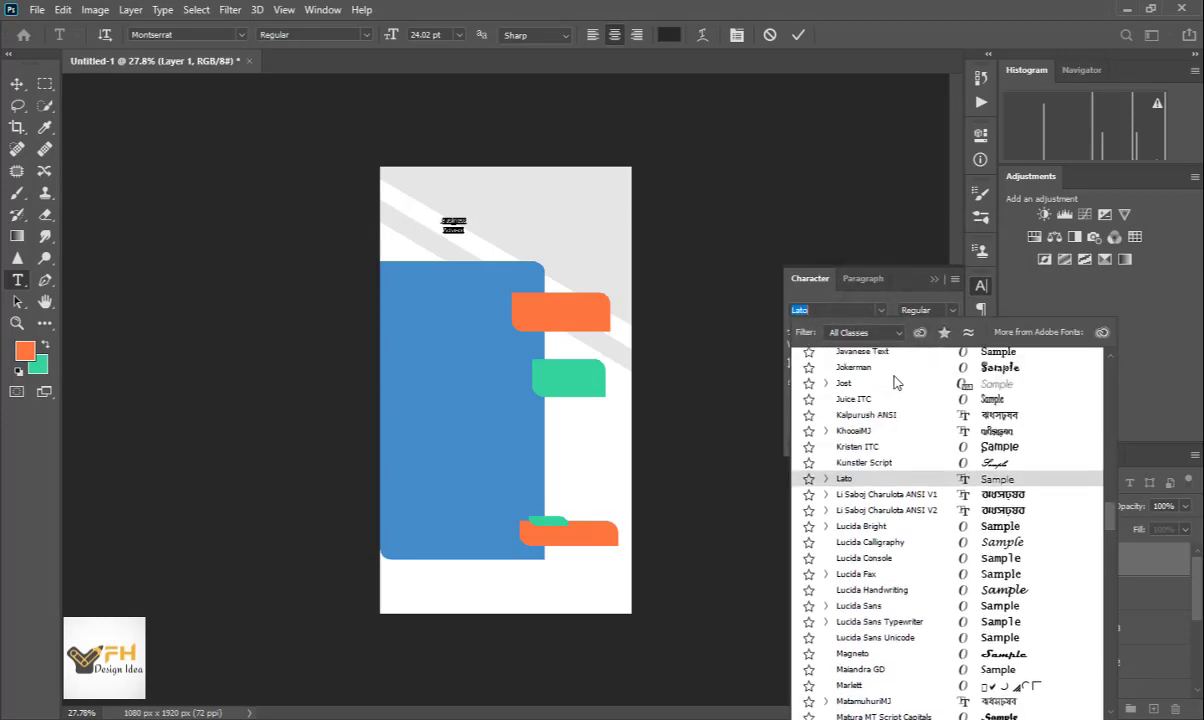
pyautogui.scroll(15, 880, 375)
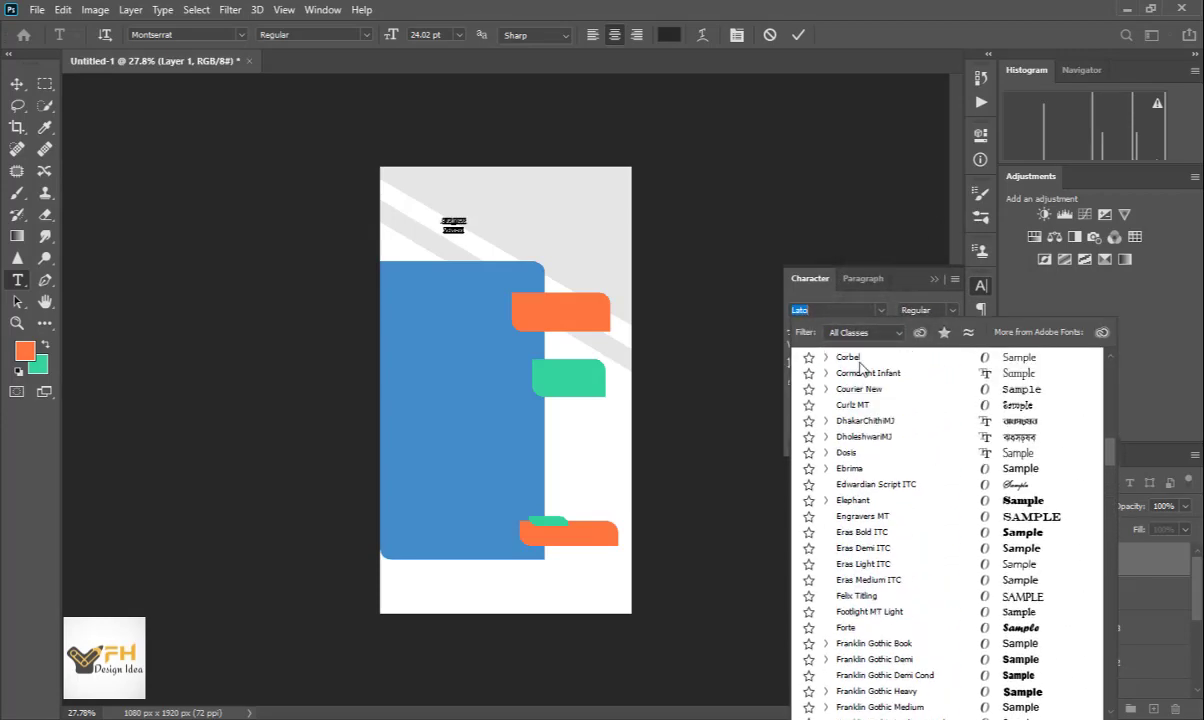
pyautogui.scroll(10, 858, 369)
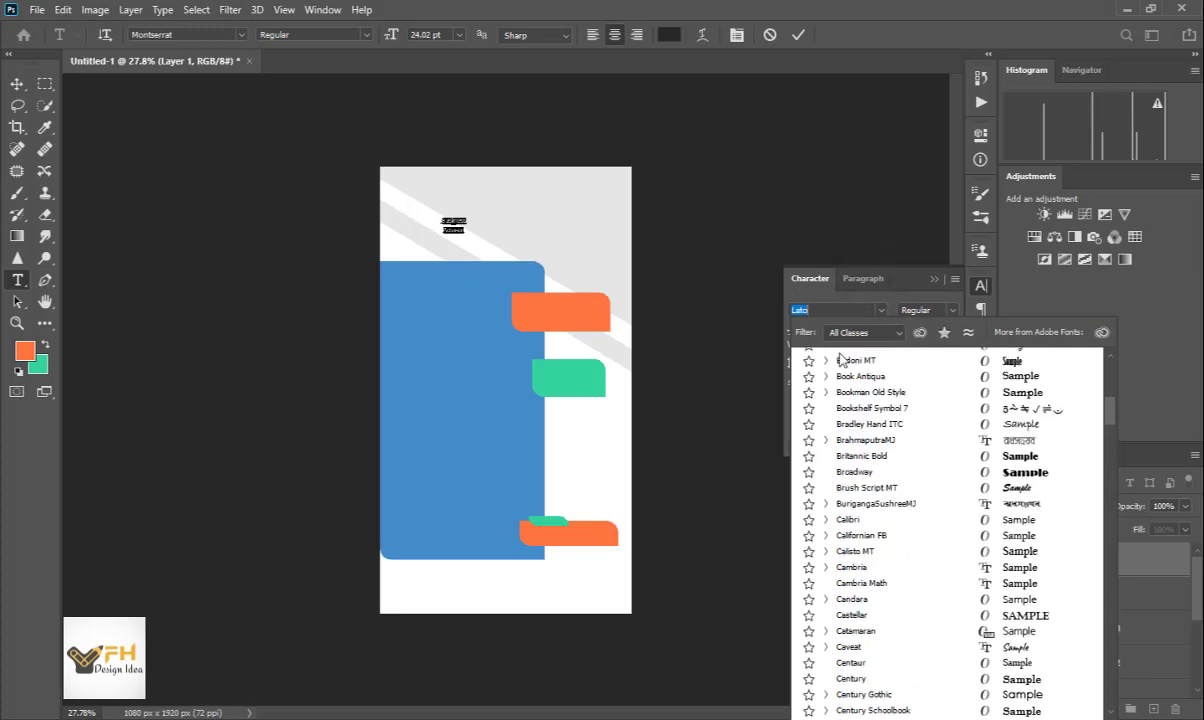
pyautogui.scroll(1, 825, 352)
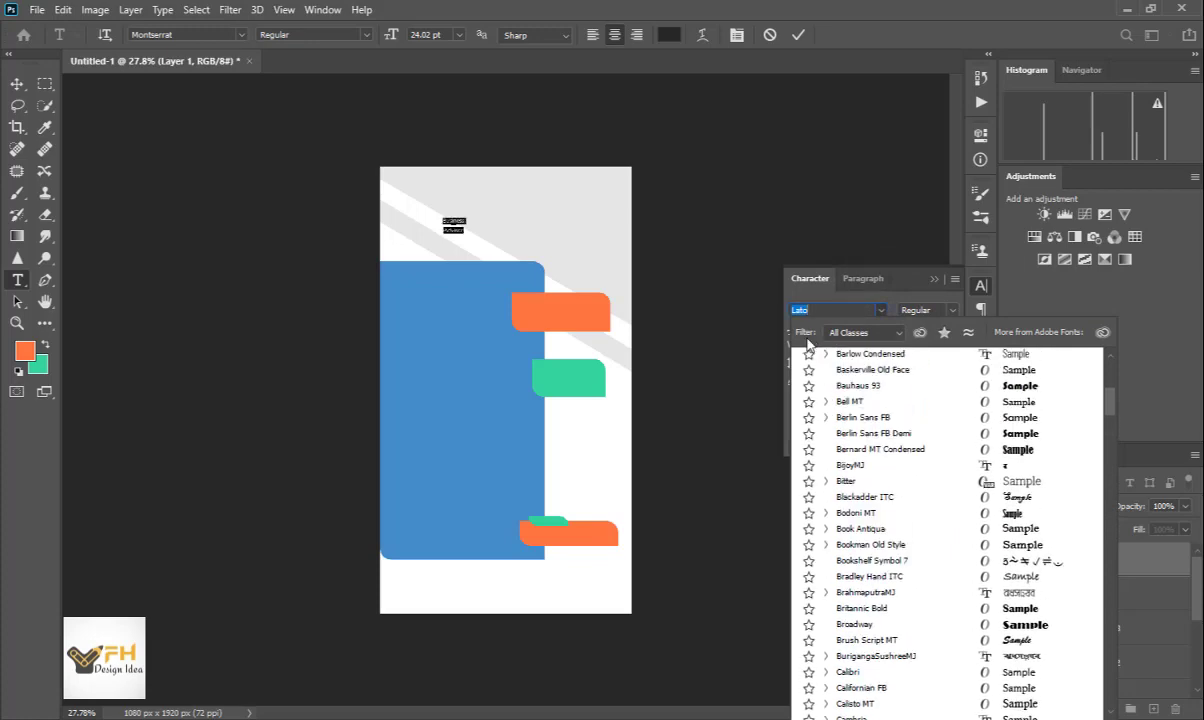
pyautogui.scroll(6, 1110, 418)
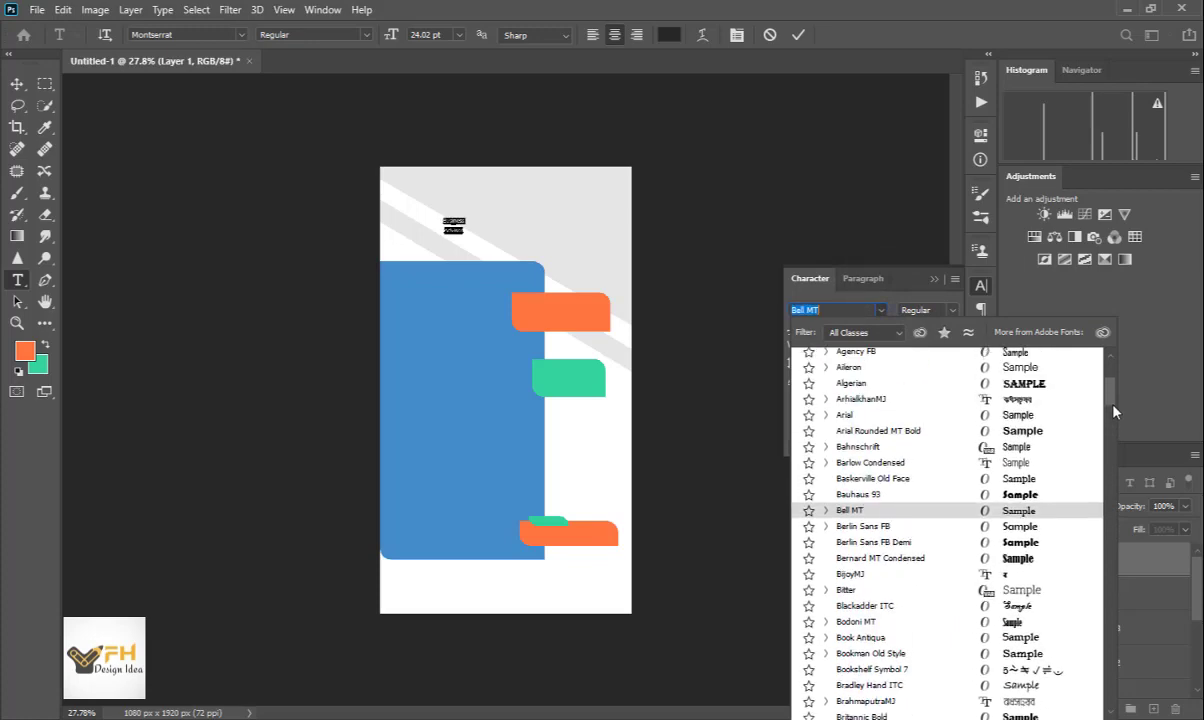
pyautogui.scroll(1, 1110, 410)
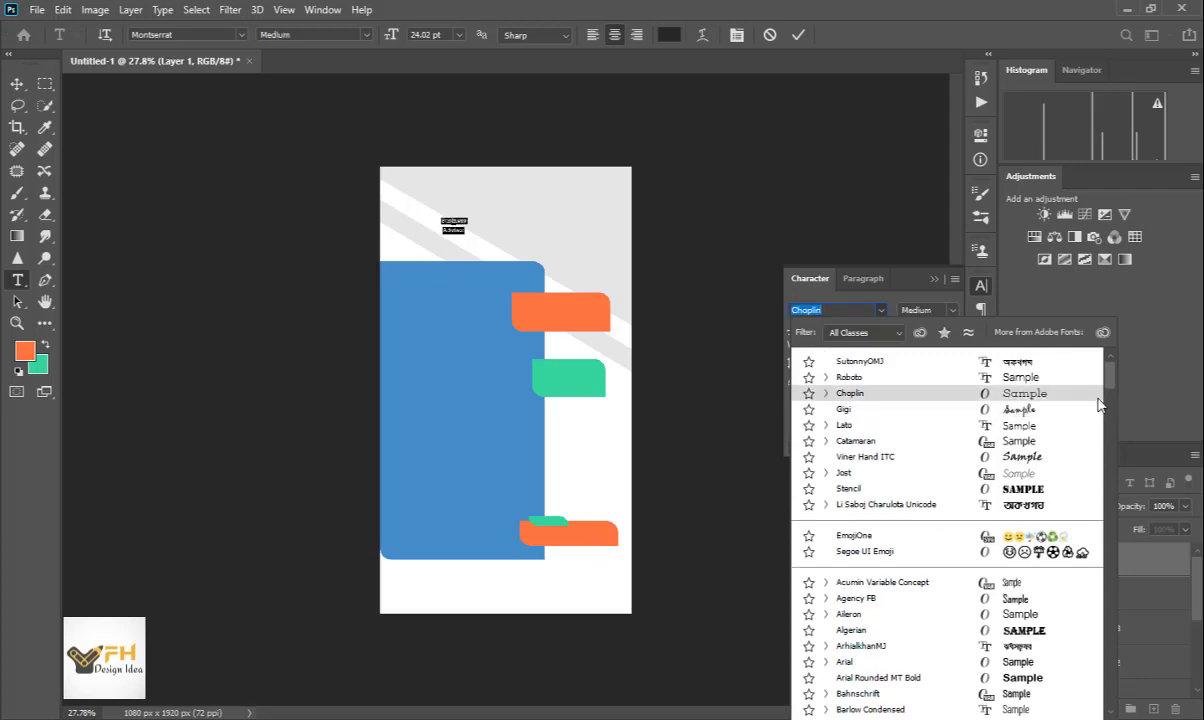
pyautogui.click(856, 394)
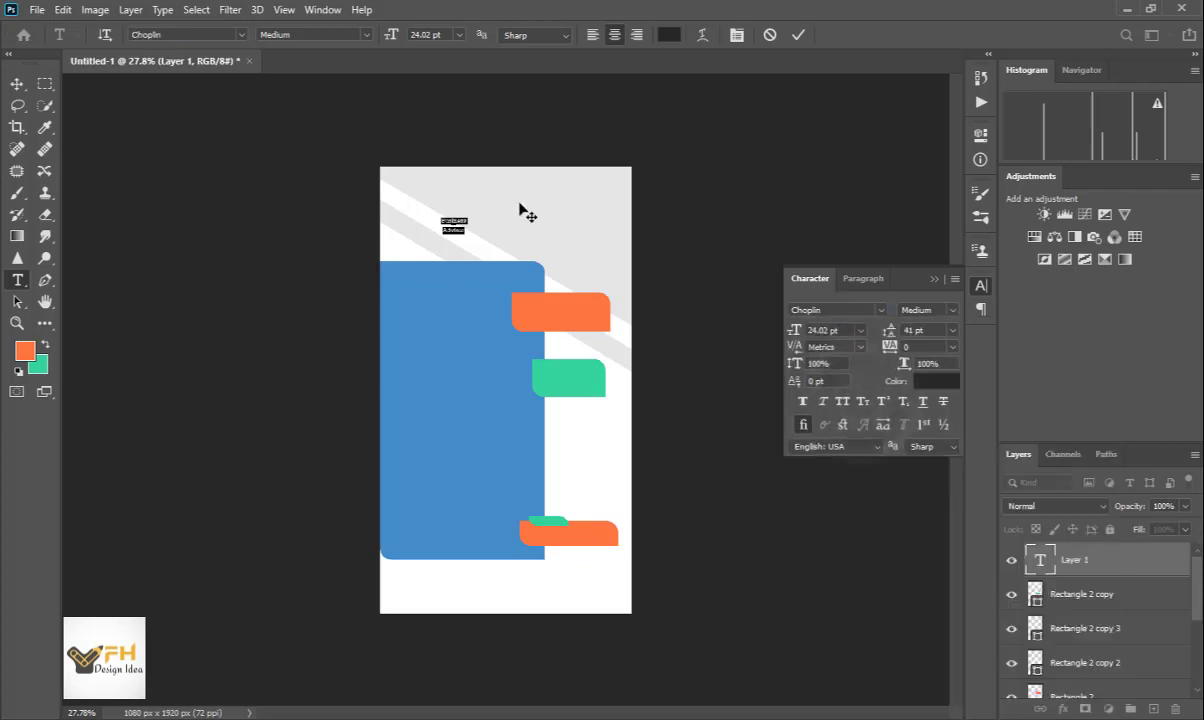
# - Increase the heading's font size to 72 pt and commit the text edit
pyautogui.click(860, 331)
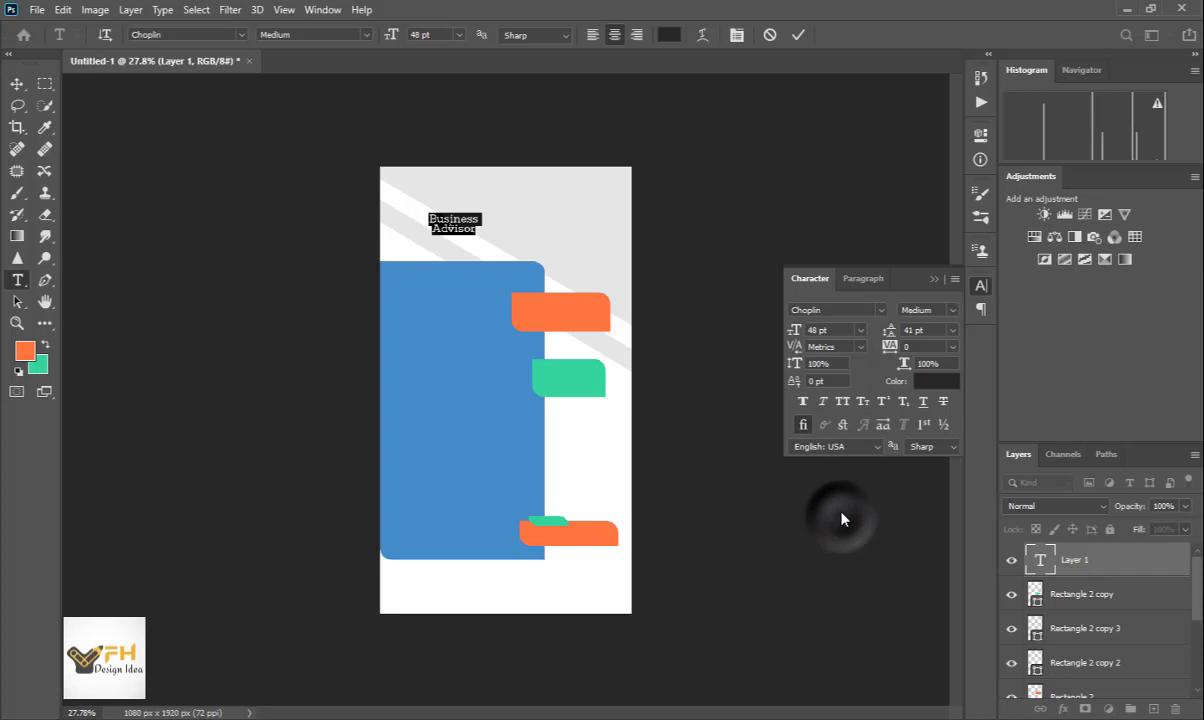
pyautogui.click(881, 310)
pyautogui.press('Down')
pyautogui.press('Down')
pyautogui.press('Escape')
pyautogui.click(860, 330)
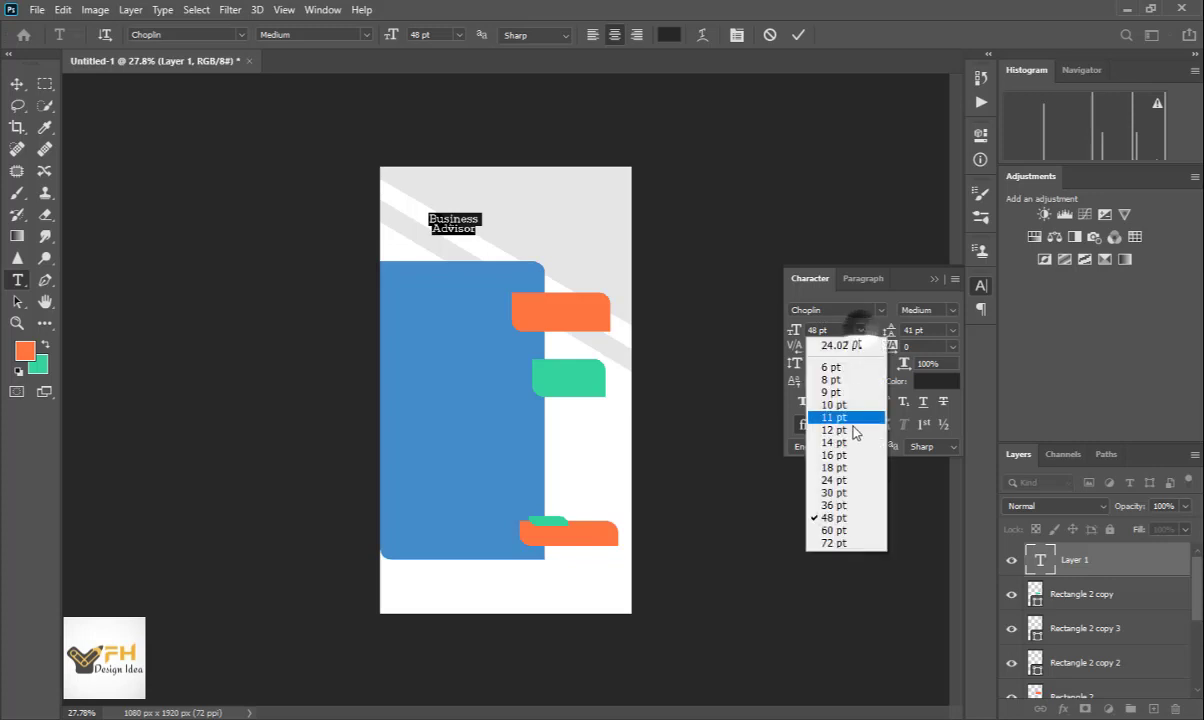
pyautogui.click(841, 540)
pyautogui.click(17, 84)
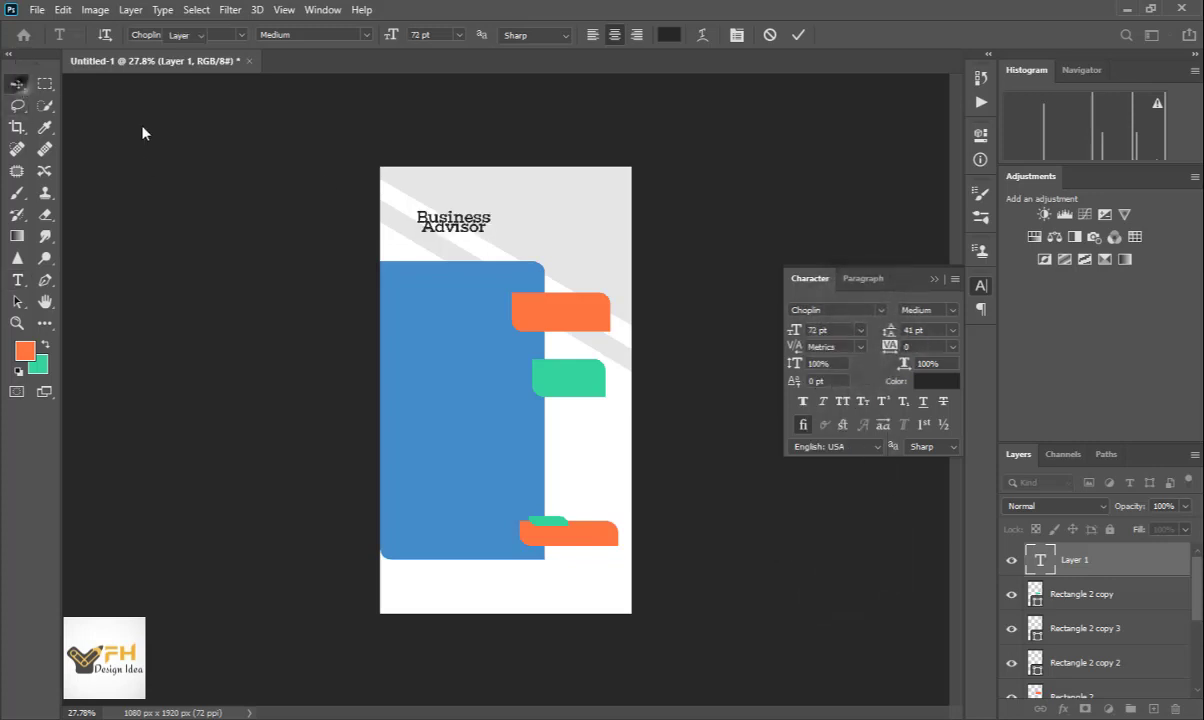
# - Scale the heading up to about 244% and place it centred above the blue rectangle
pyautogui.hotkey('ctrl', 't')
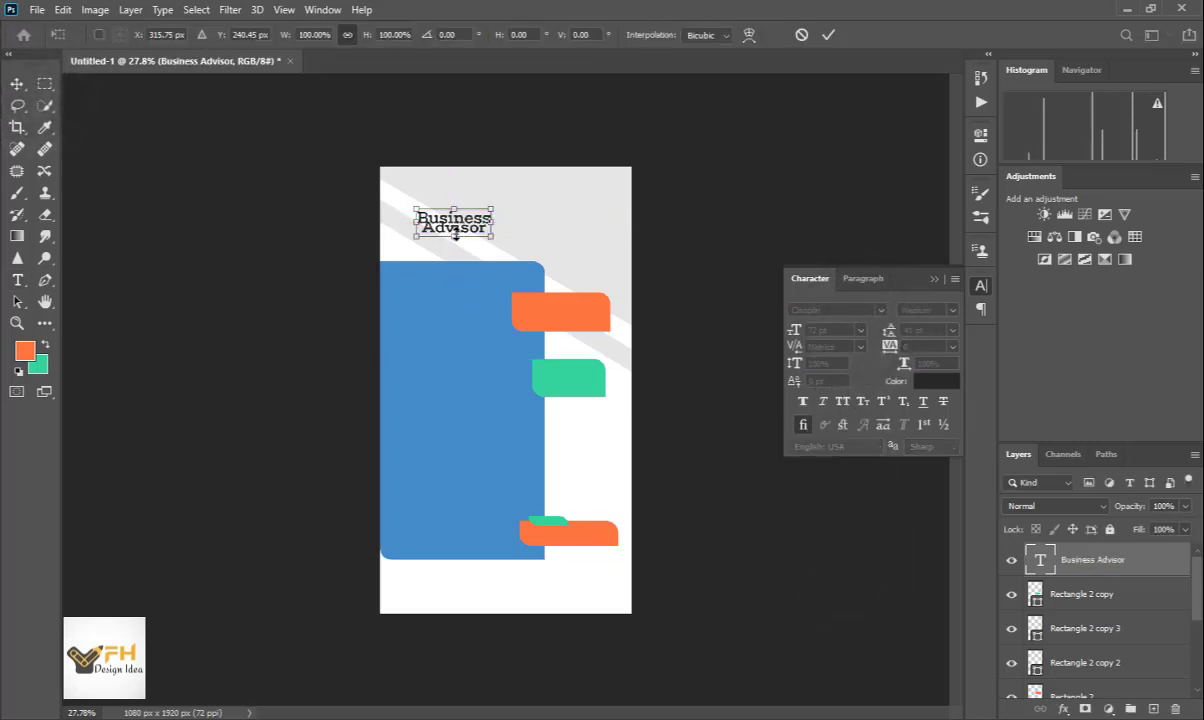
pyautogui.moveTo(455, 234); pyautogui.dragTo(506, 212)
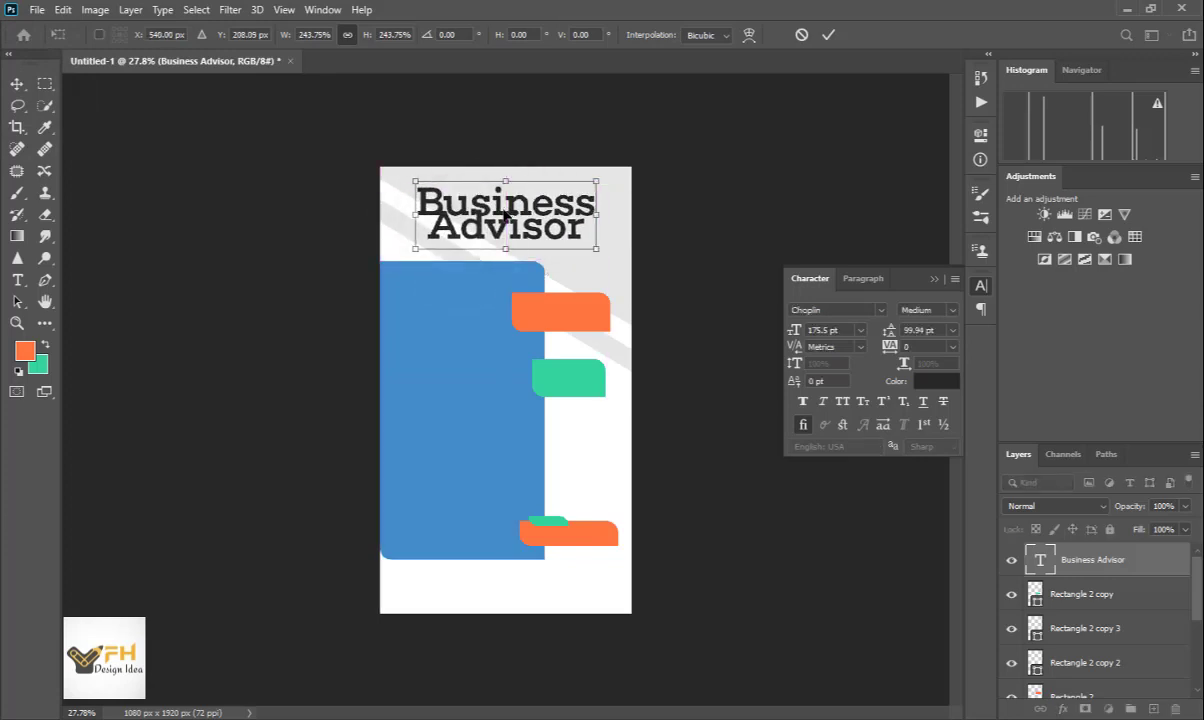
pyautogui.press('Return')
# - Set the leading of the two-line "Business Advisor" heading to 150 pt
pyautogui.doubleClick(510, 216)
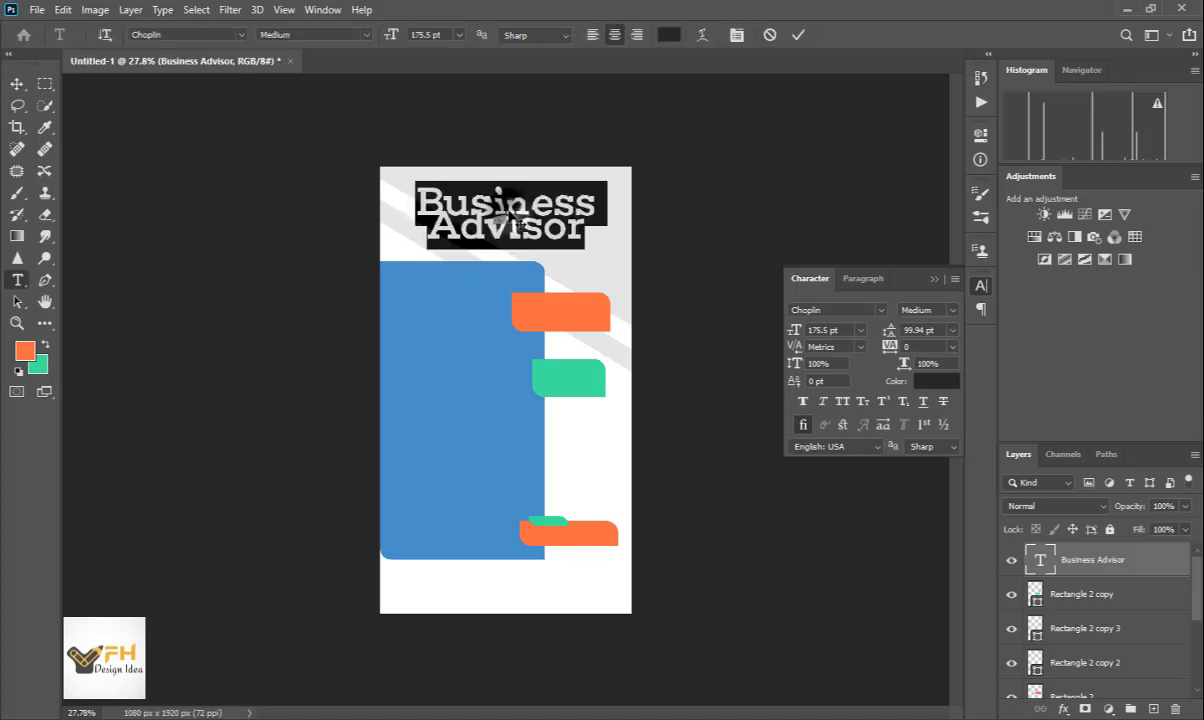
pyautogui.click(953, 330)
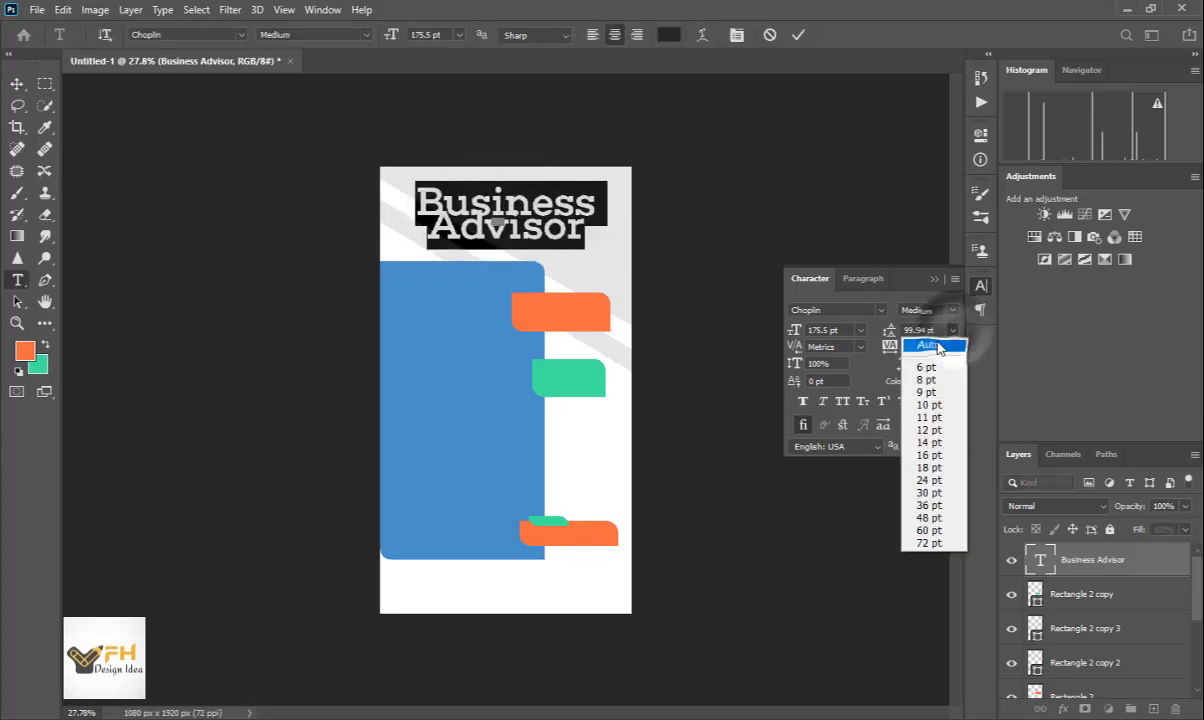
pyautogui.click(930, 345)
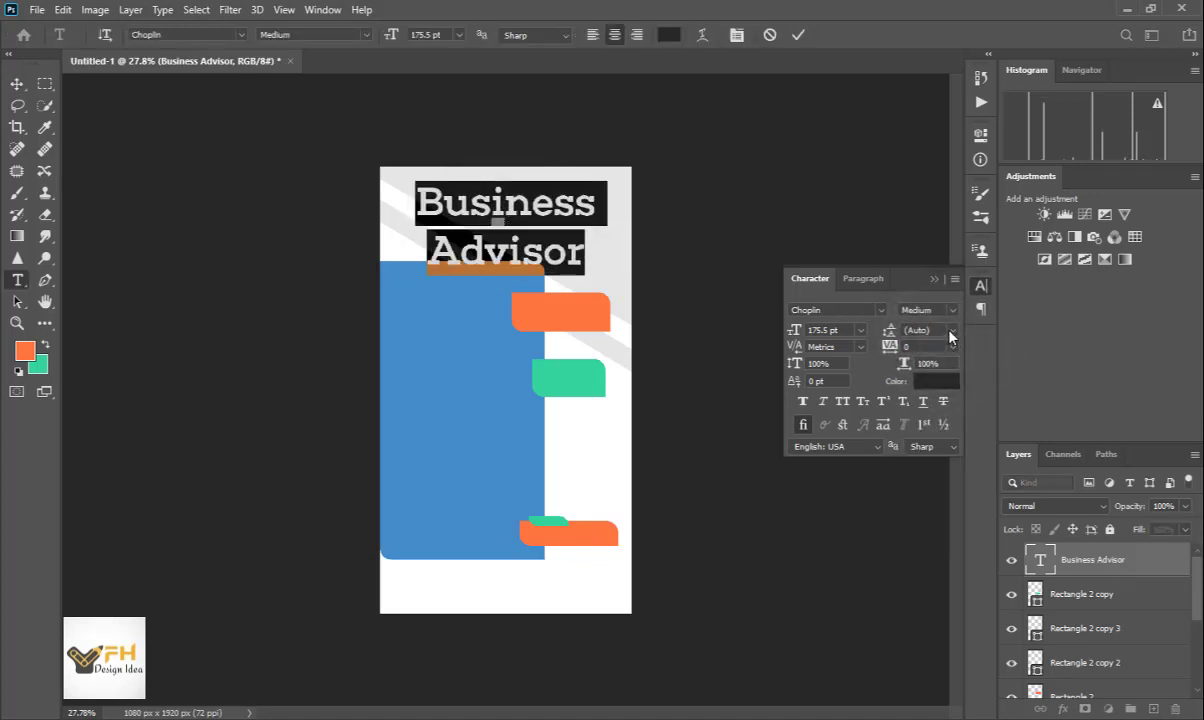
pyautogui.click(953, 330)
pyautogui.click(940, 513)
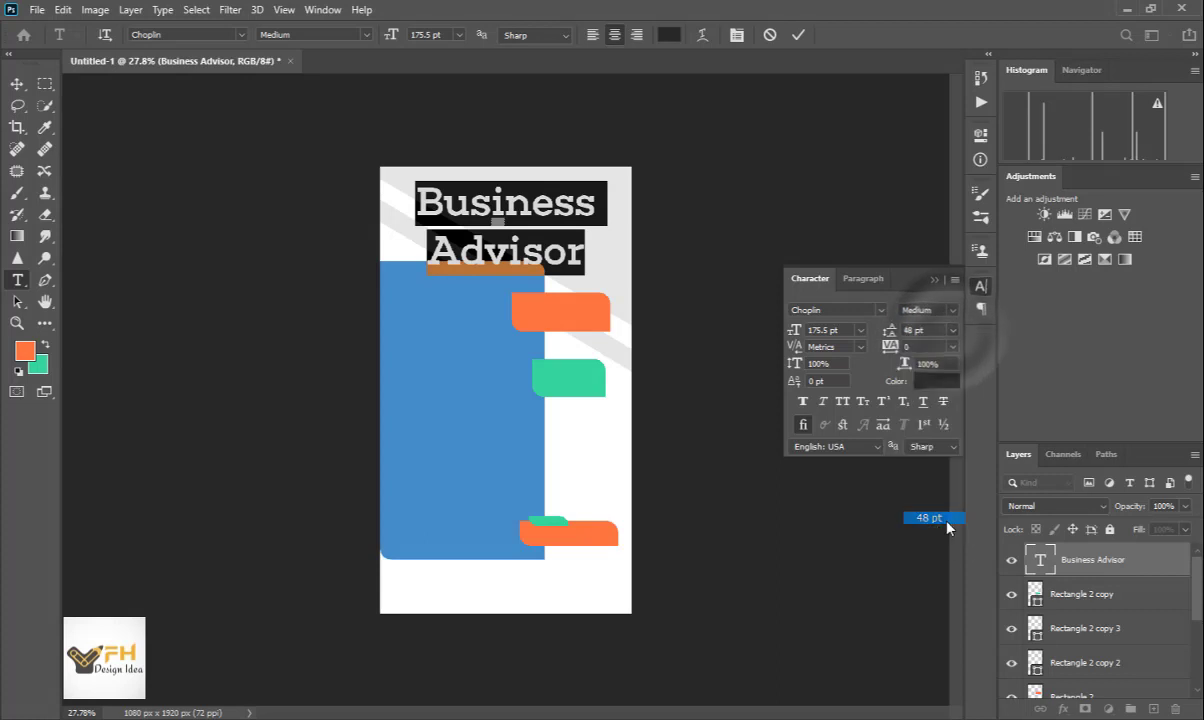
pyautogui.click(953, 331)
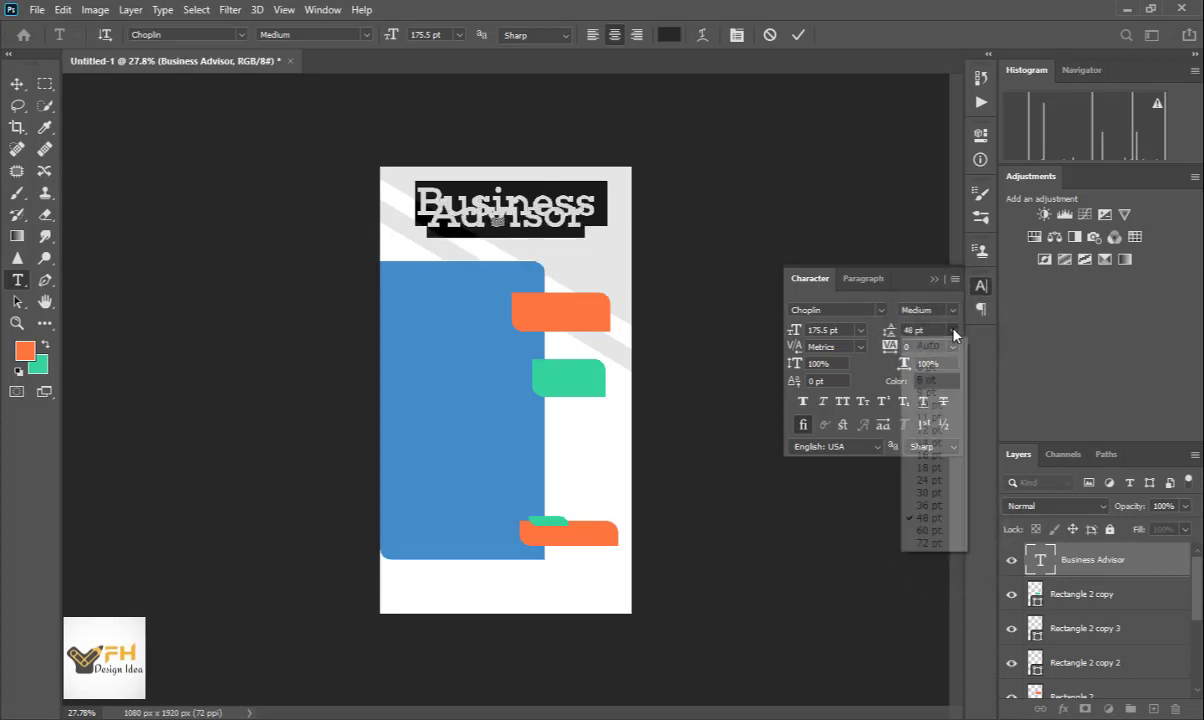
pyautogui.click(945, 542)
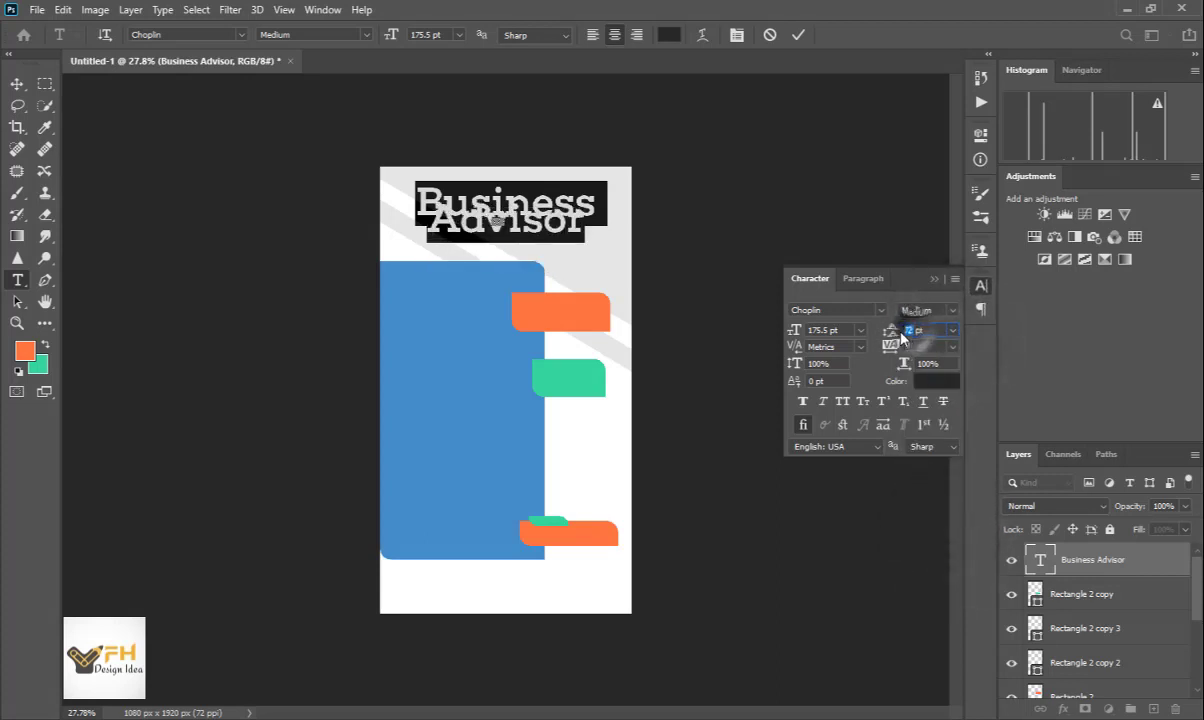
pyautogui.write('8')
pyautogui.press('Return')
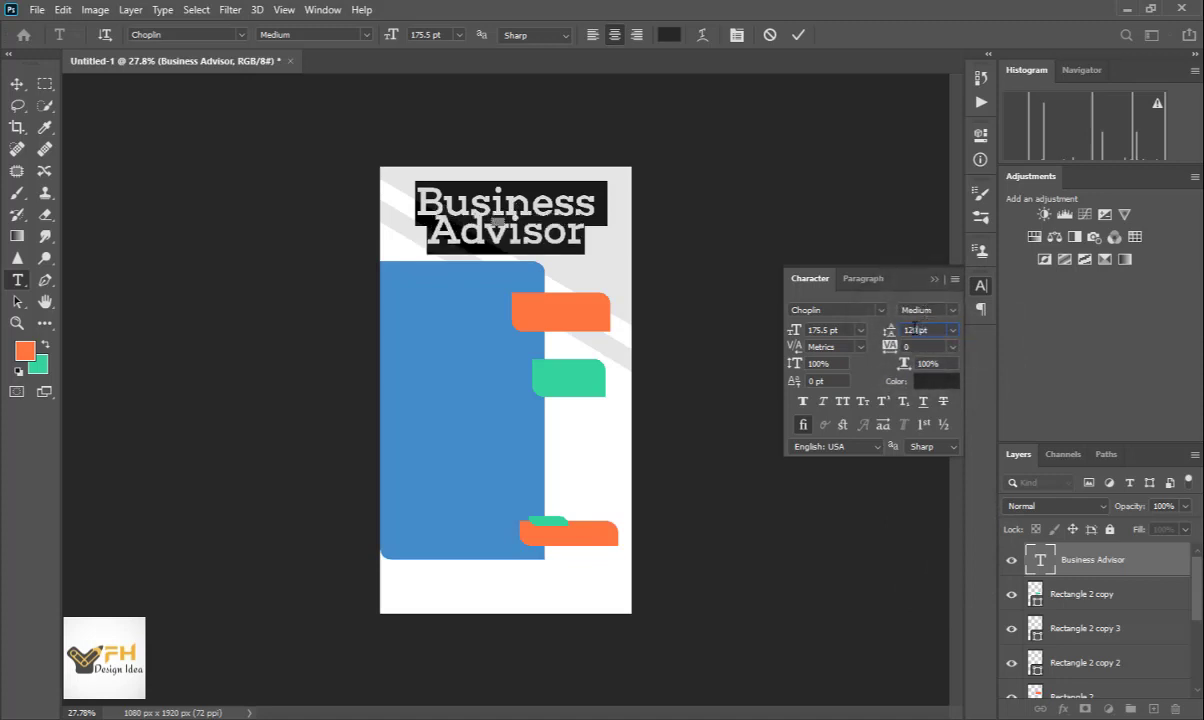
pyautogui.click(895, 331)
pyautogui.write('150')
pyautogui.press('Return')
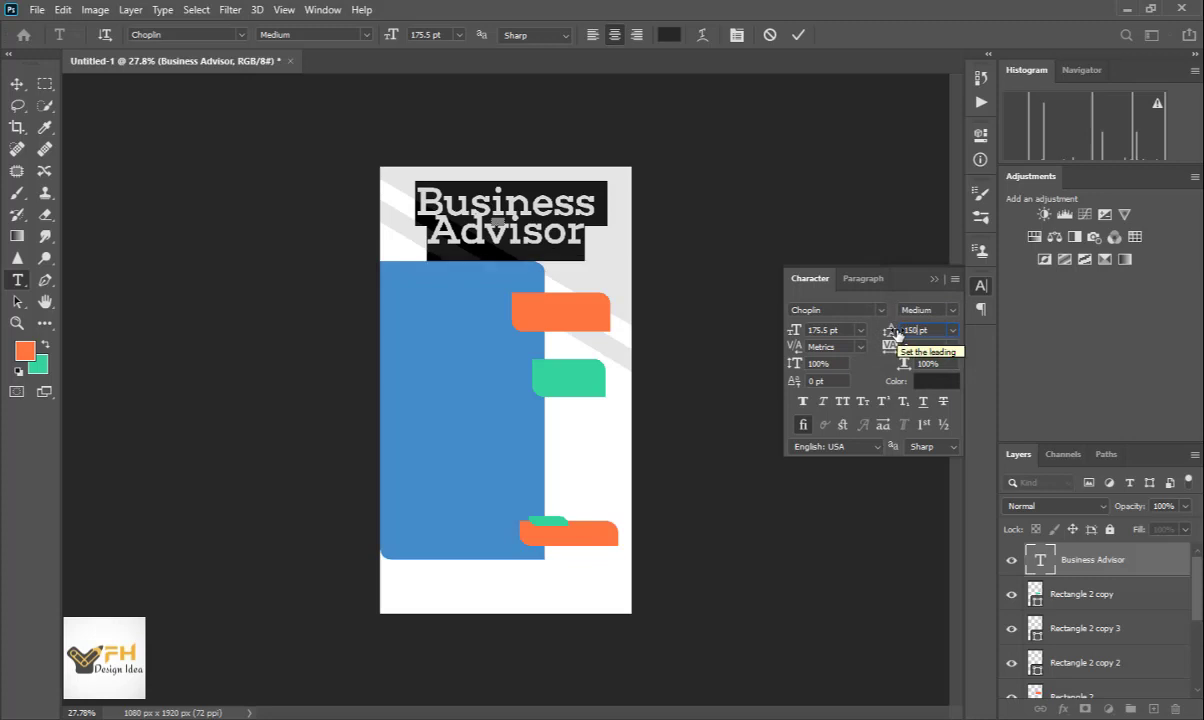
pyautogui.click(14, 83)
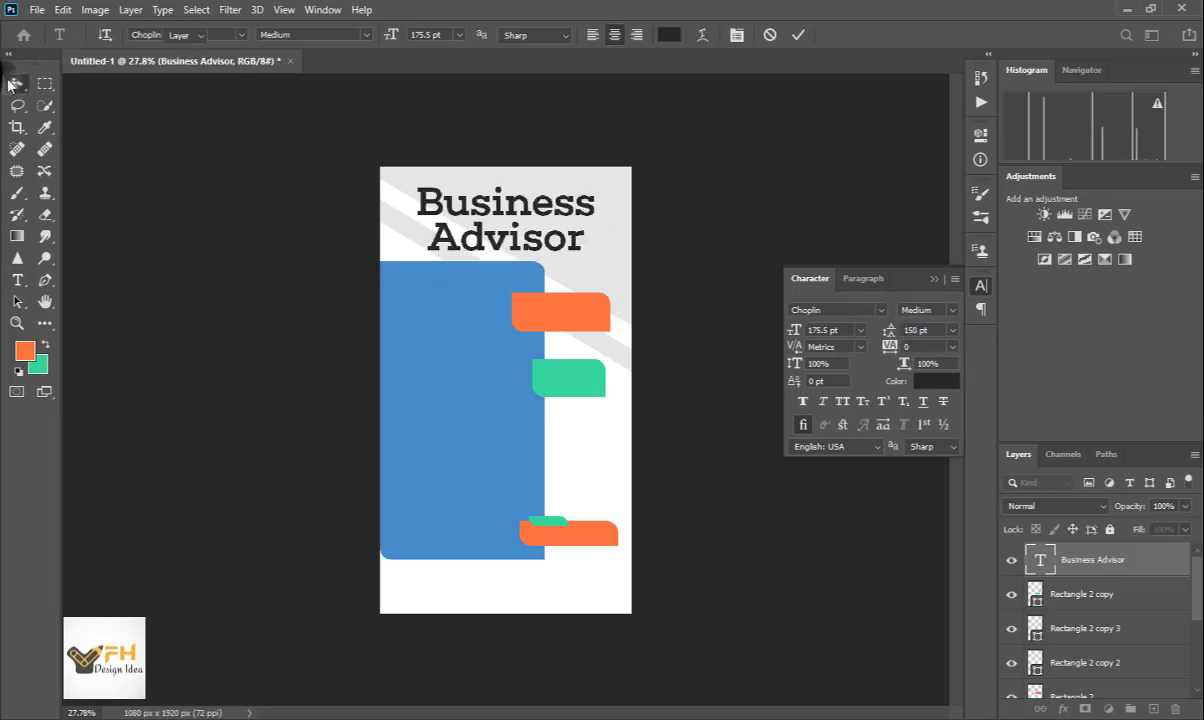
# - Scale the heading down slightly to about 157 pt and centre it horizontally near the canvas's upper edge
pyautogui.moveTo(496, 249)
pyautogui.mouseDown()
pyautogui.moveTo(502, 236)
pyautogui.moveTo(537, 236)
pyautogui.moveTo(511, 255)
pyautogui.mouseUp()
pyautogui.hotkey('ctrl', 't')
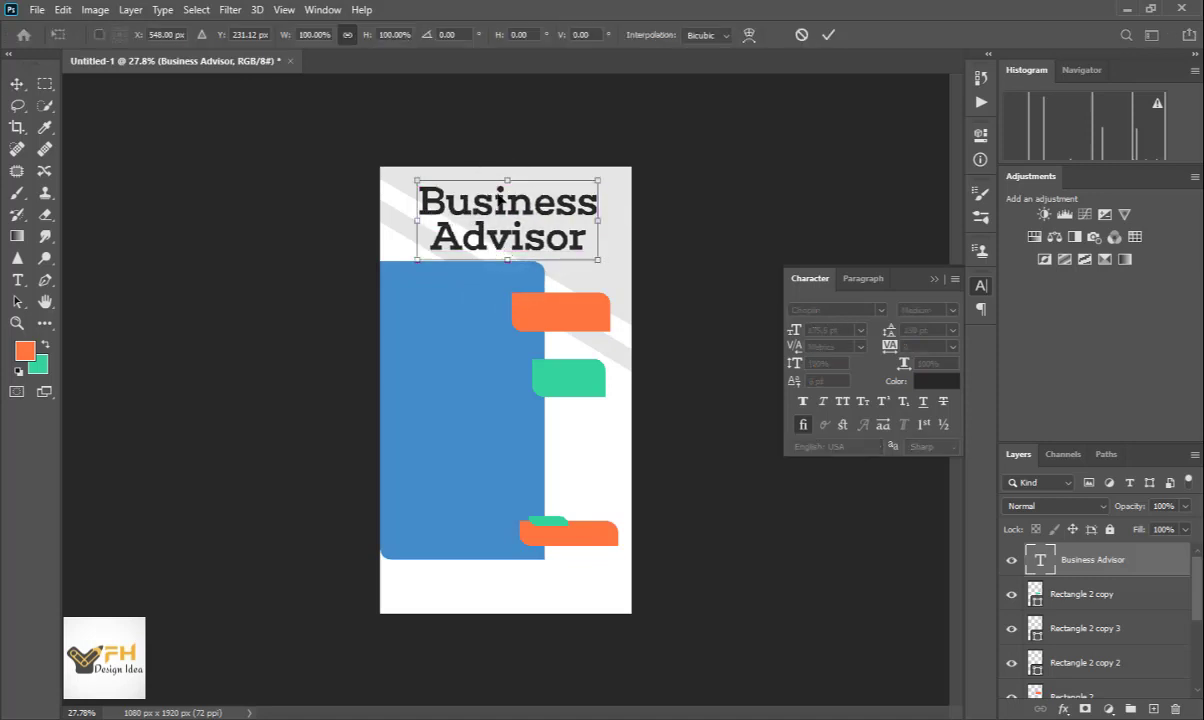
pyautogui.moveTo(506, 180); pyautogui.dragTo(506, 188)
pyautogui.moveTo(506, 238); pyautogui.dragTo(513, 241)
pyautogui.press('Return')
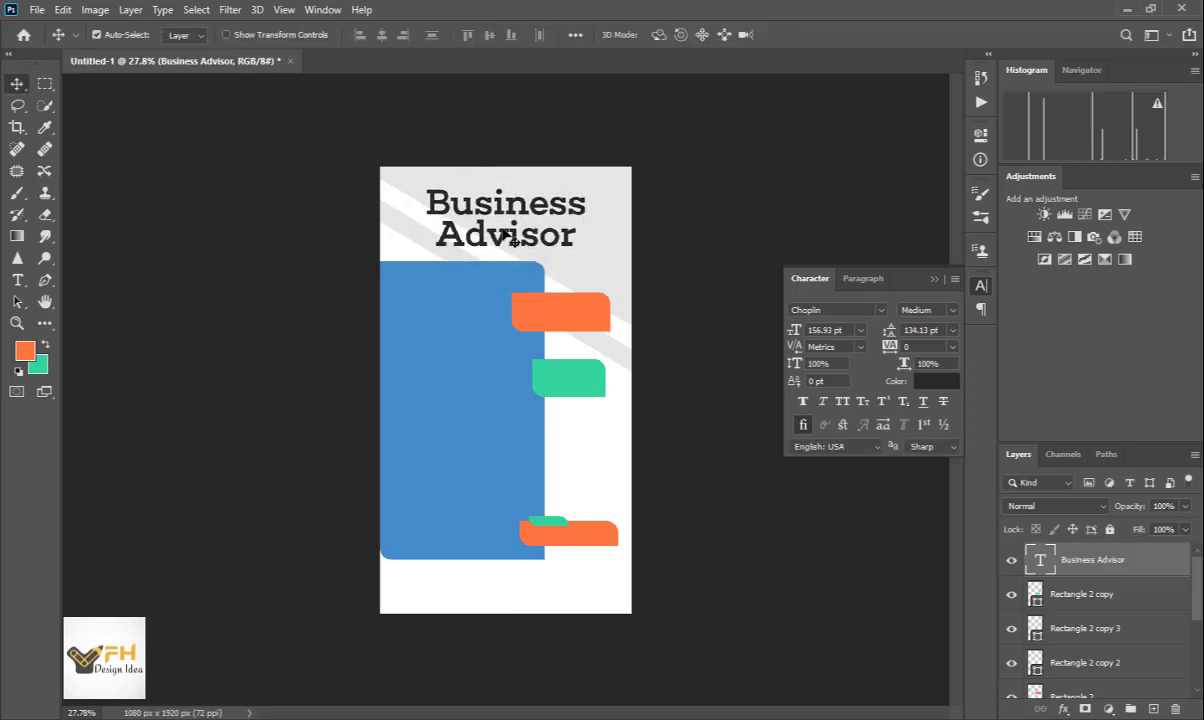
# - Recolour the heading dark navy blue and deselect its layer
pyautogui.click(934, 390)
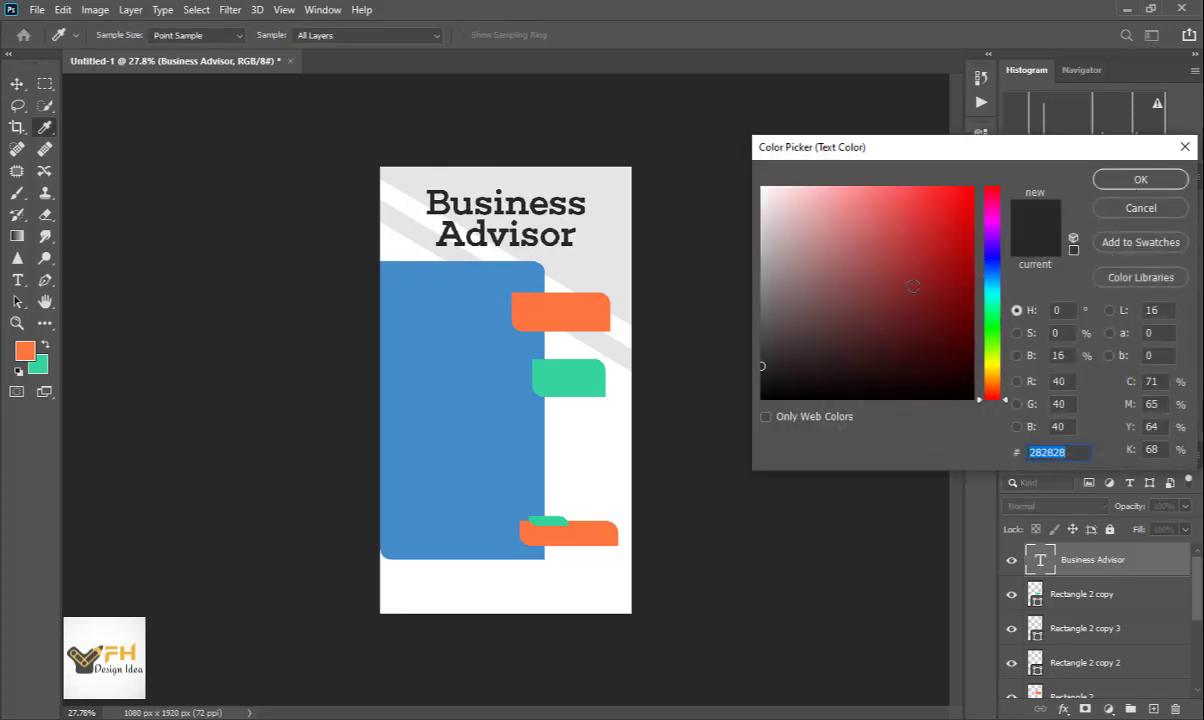
pyautogui.moveTo(991, 325)
pyautogui.mouseDown()
pyautogui.moveTo(991, 253)
pyautogui.moveTo(945, 262)
pyautogui.moveTo(939, 342)
pyautogui.mouseUp()
pyautogui.click(1140, 180)
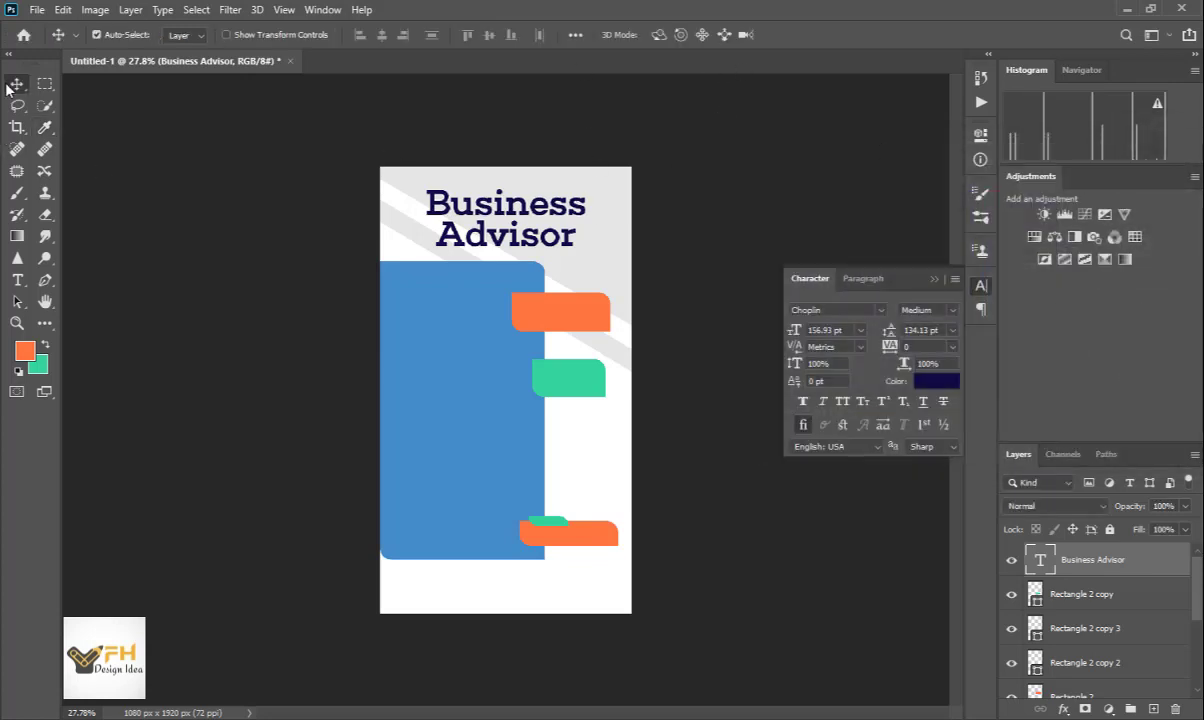
pyautogui.click(760, 524)
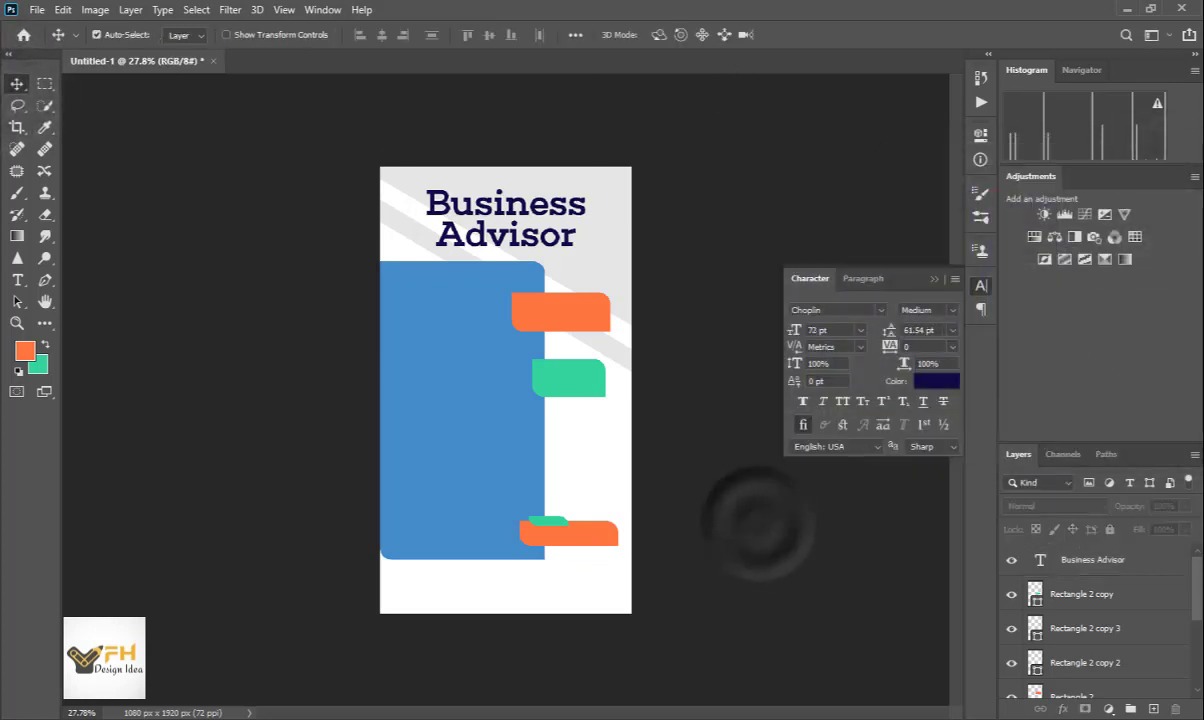
# - Switch to Notepad, copy the two lines "Bring a new experience to your business", and return to the Photoshop layout
pyautogui.click(637, 712)
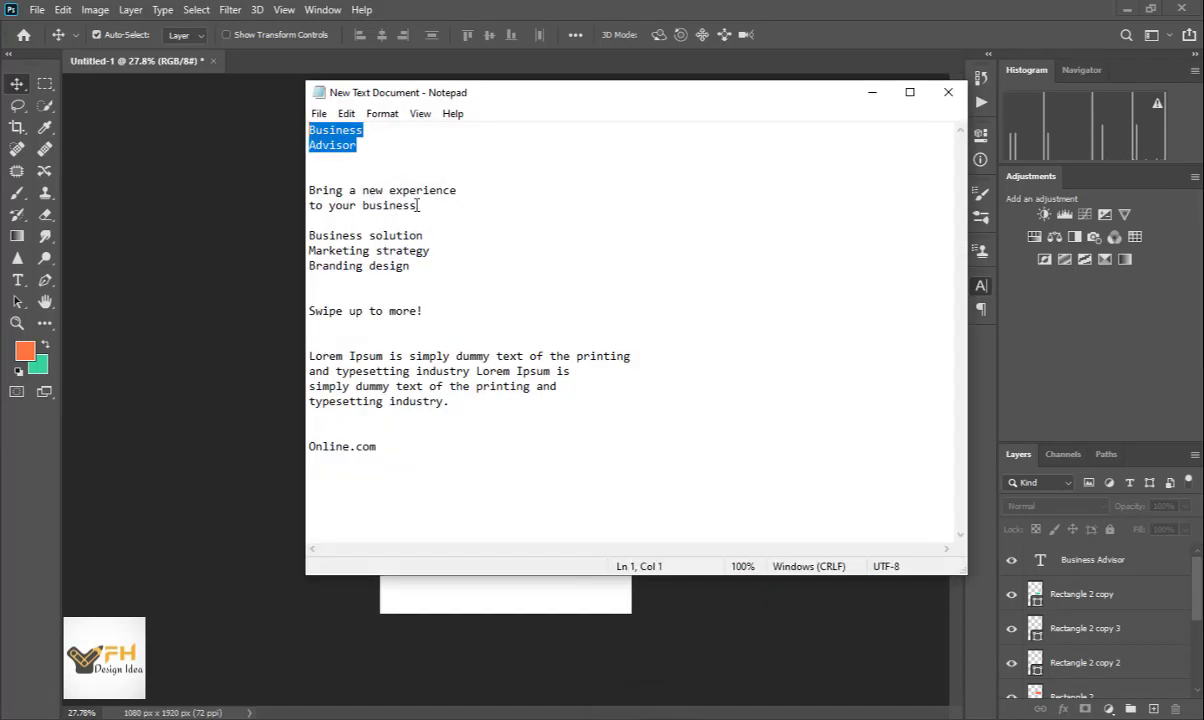
pyautogui.moveTo(418, 205); pyautogui.dragTo(309, 190)
pyautogui.rightClick(343, 200)
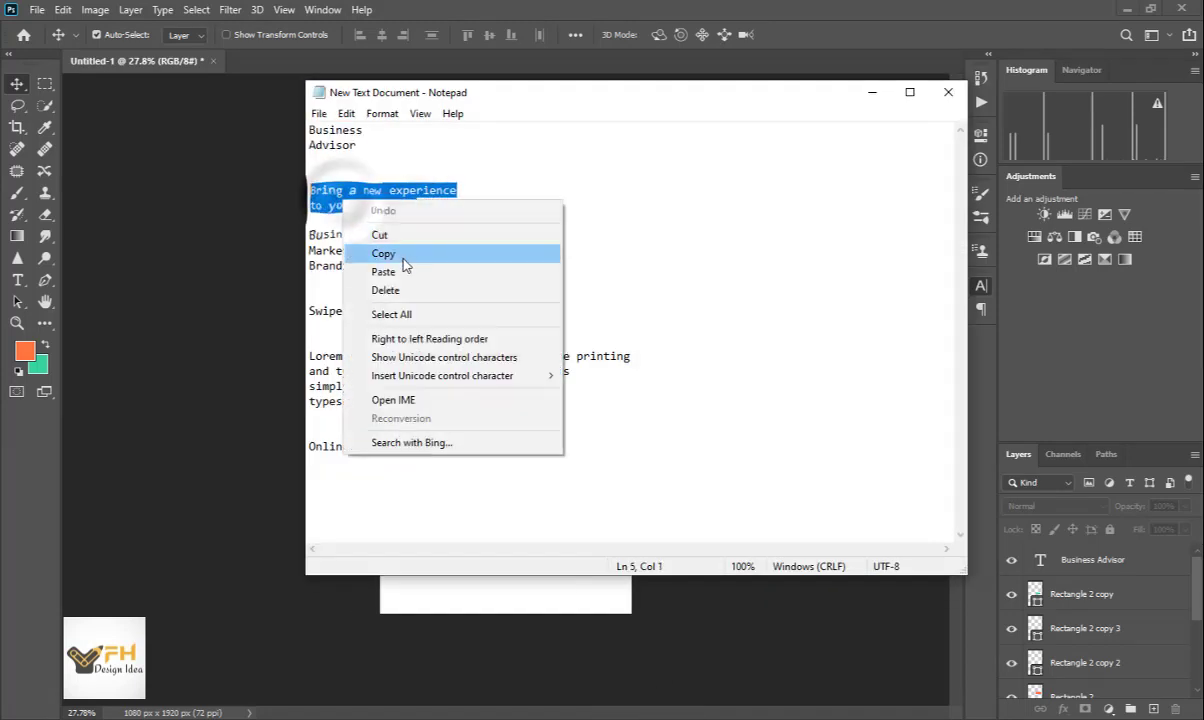
pyautogui.click(403, 256)
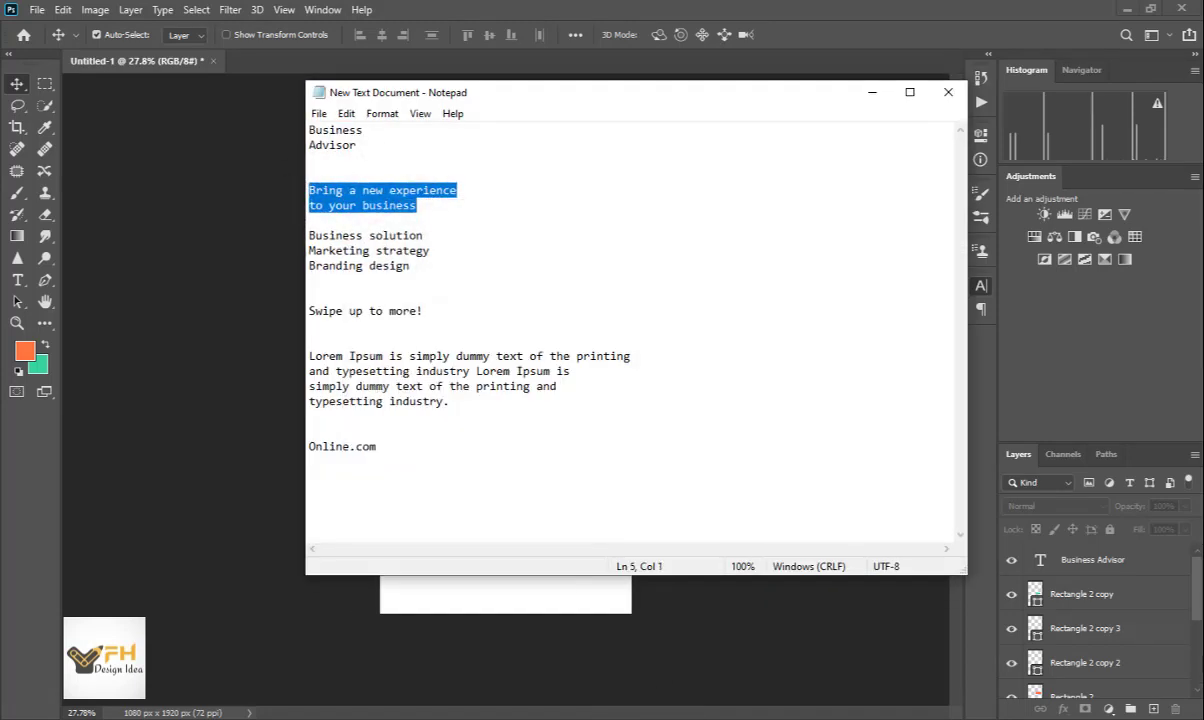
pyautogui.hotkey('alt', 'Tab')
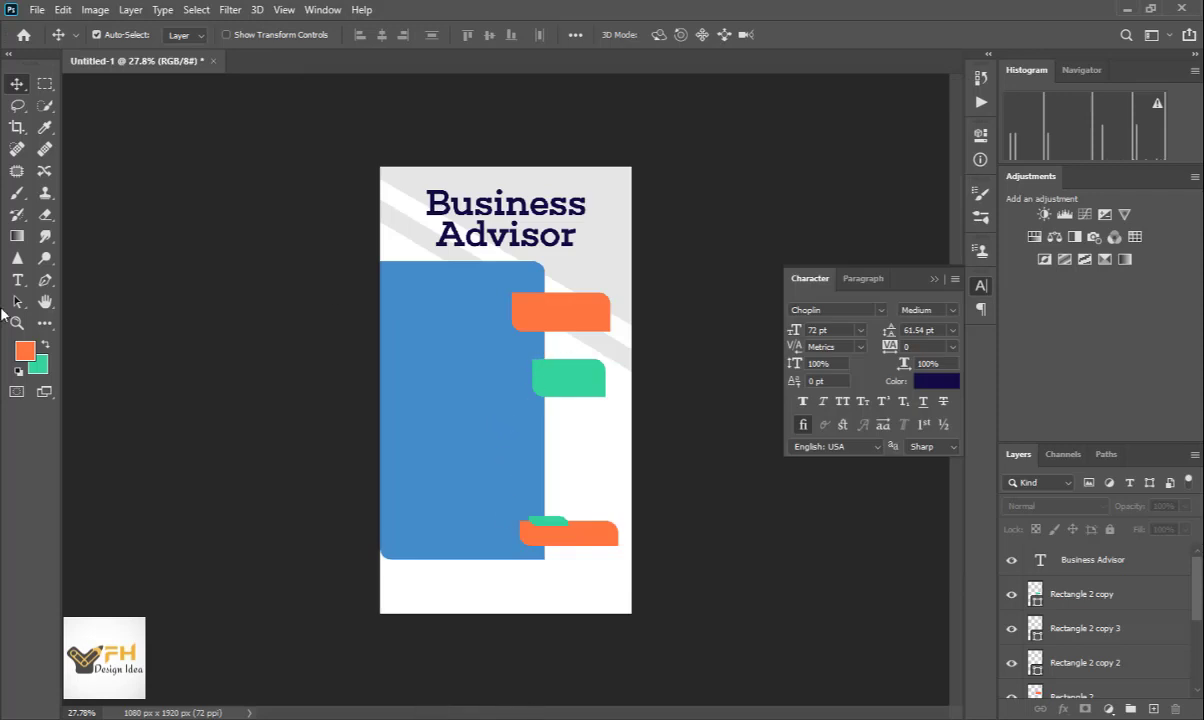
# - Paste "Bring a new experience to your business" as a new text layer over the upper part of the blue rectangle
pyautogui.click(19, 280)
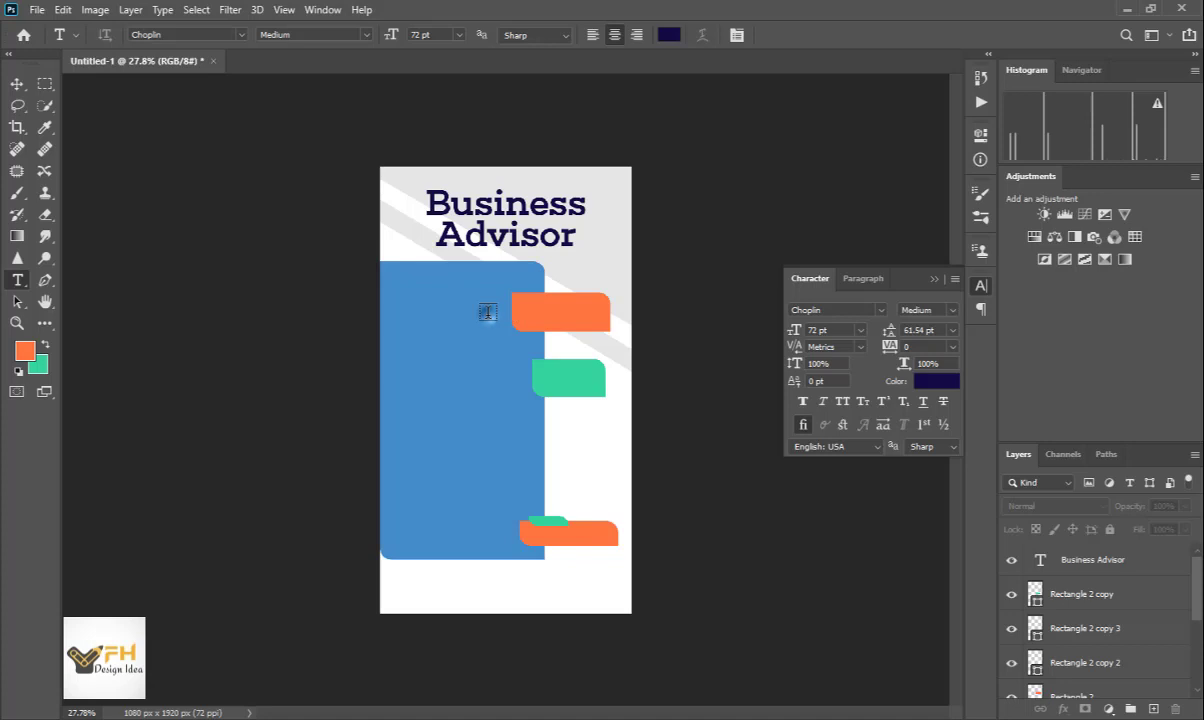
pyautogui.click(487, 312)
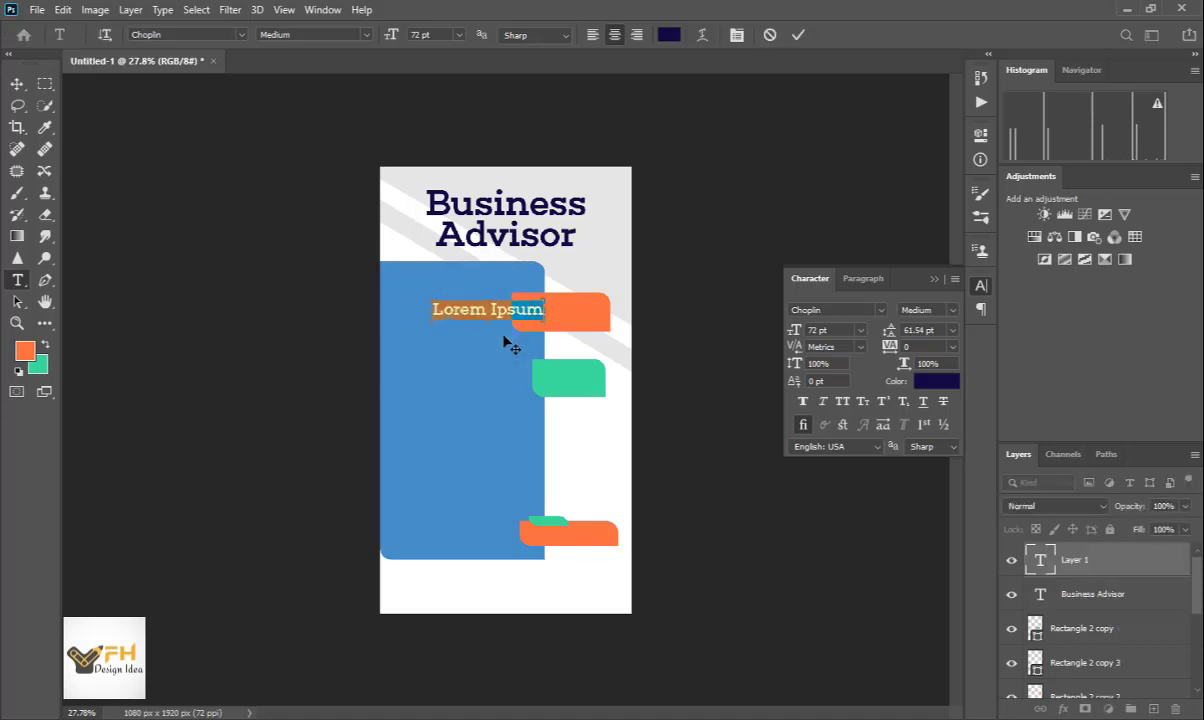
pyautogui.hotkey('ctrl', 'v')
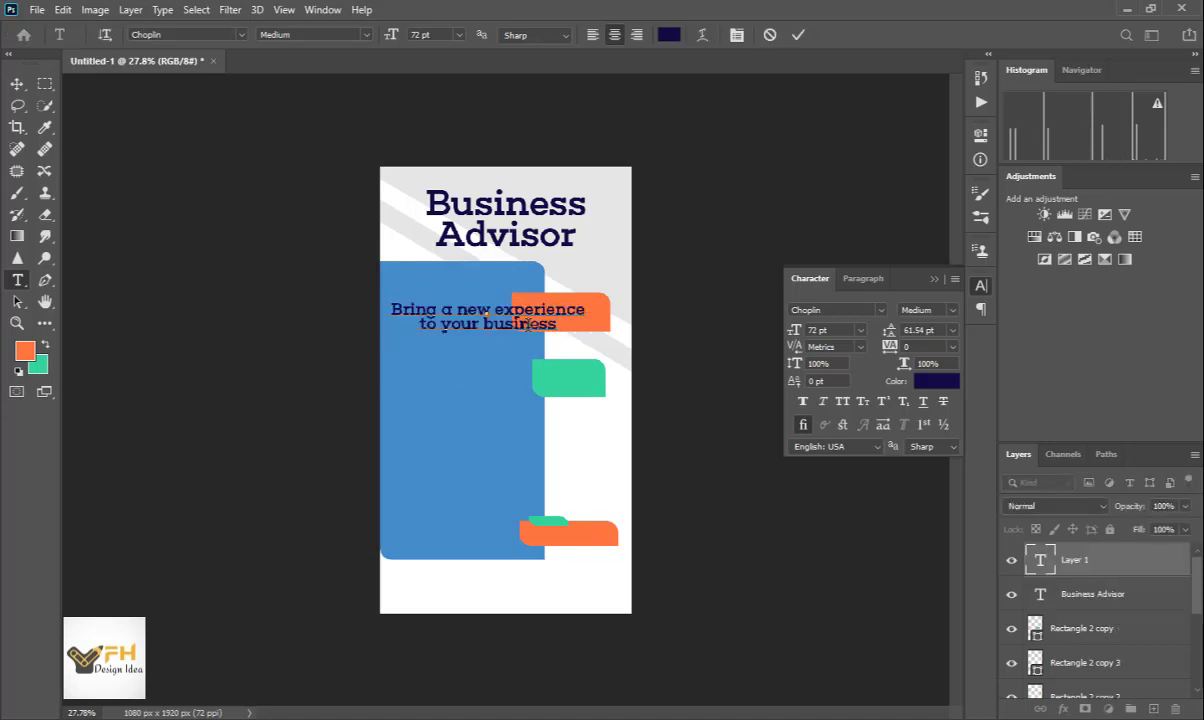
# - Set the tagline's font to Roboto and move the text over the upper orange rectangle
pyautogui.hotkey('ctrl', 'a')
pyautogui.click(880, 316)
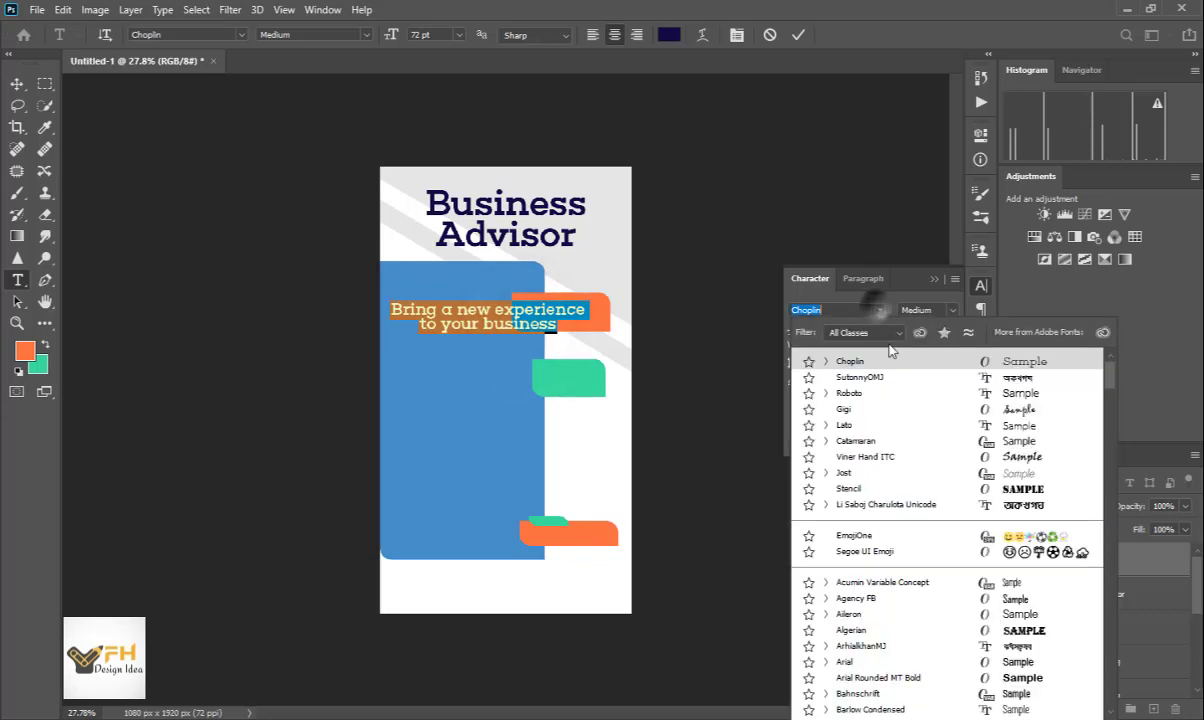
pyautogui.click(866, 396)
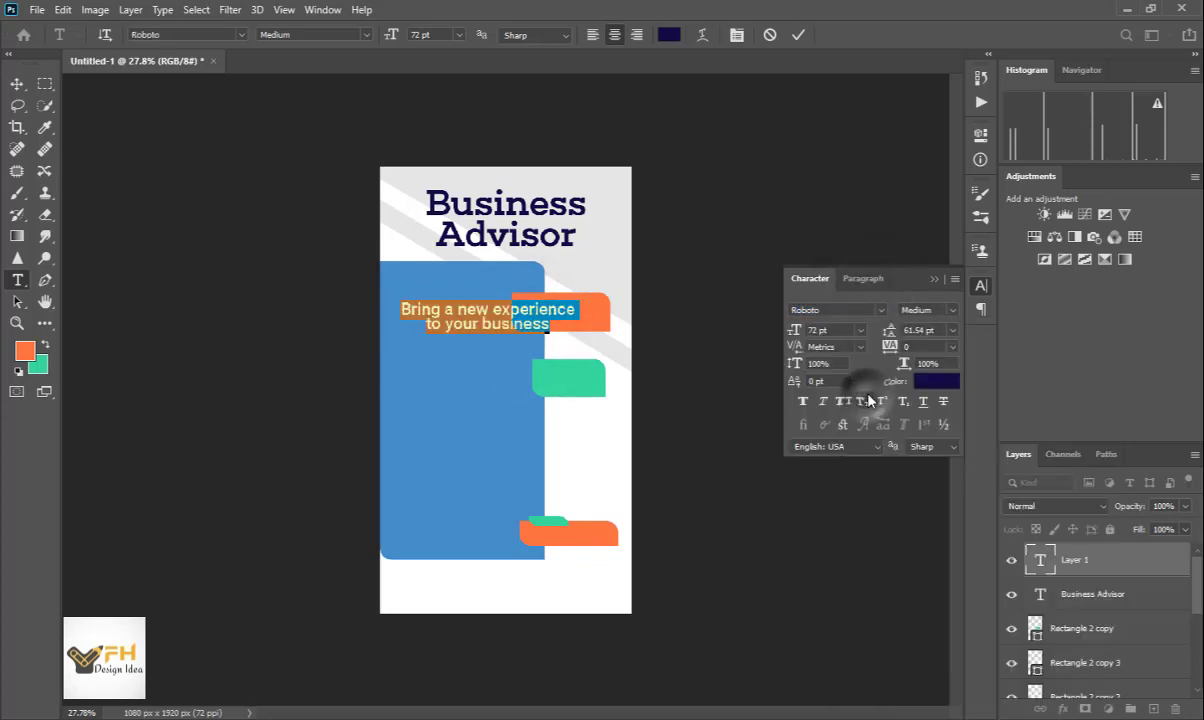
pyautogui.click(17, 83)
pyautogui.moveTo(492, 326); pyautogui.dragTo(544, 322)
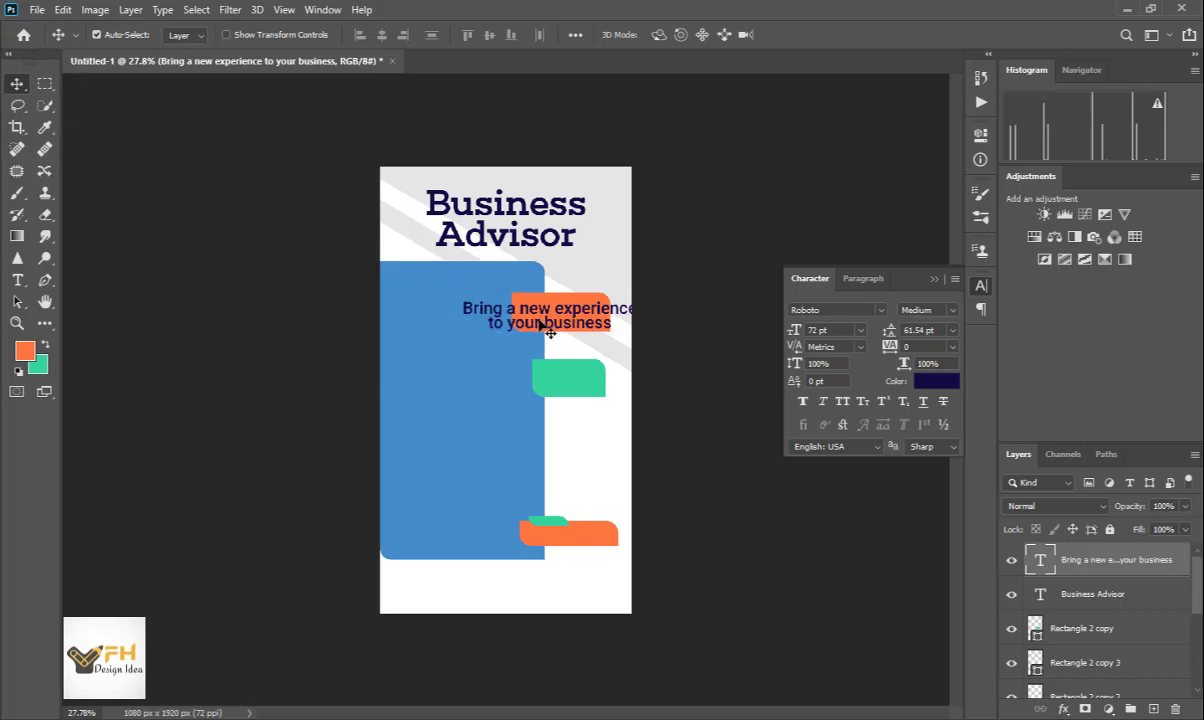
# - Reduce the tagline to 60 pt, and scale it down to about 39 pt to fit the upper orange rectangle
pyautogui.click(860, 336)
pyautogui.click(843, 482)
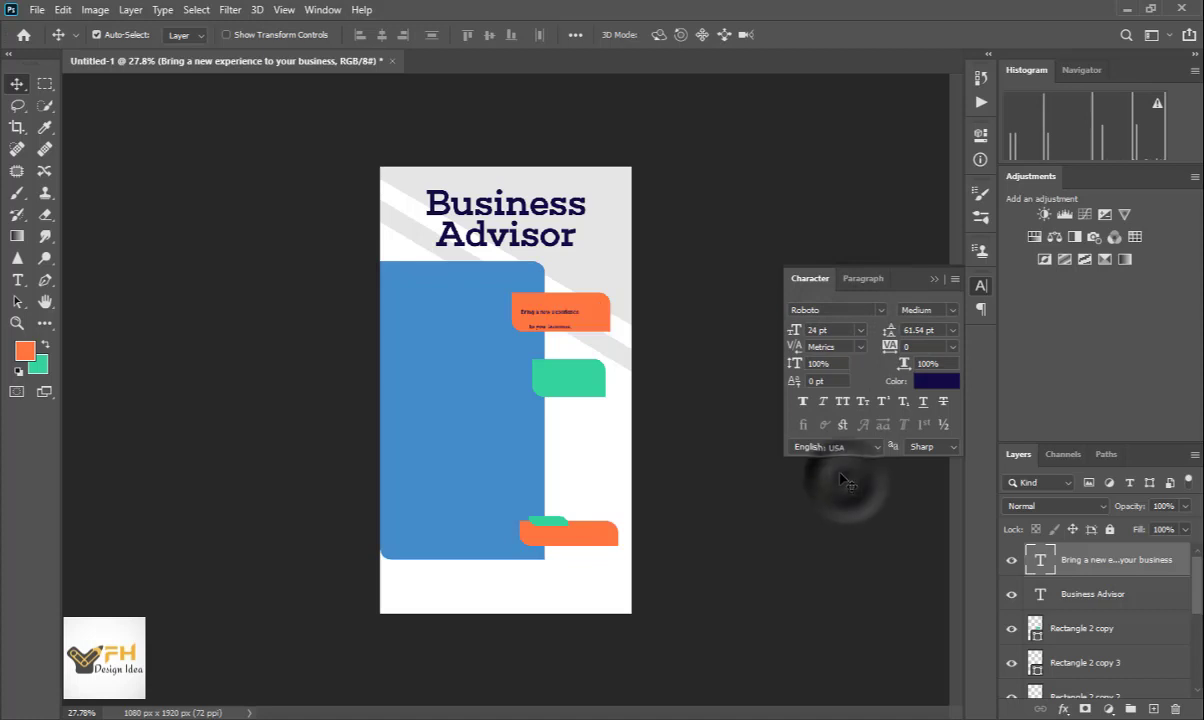
pyautogui.click(860, 331)
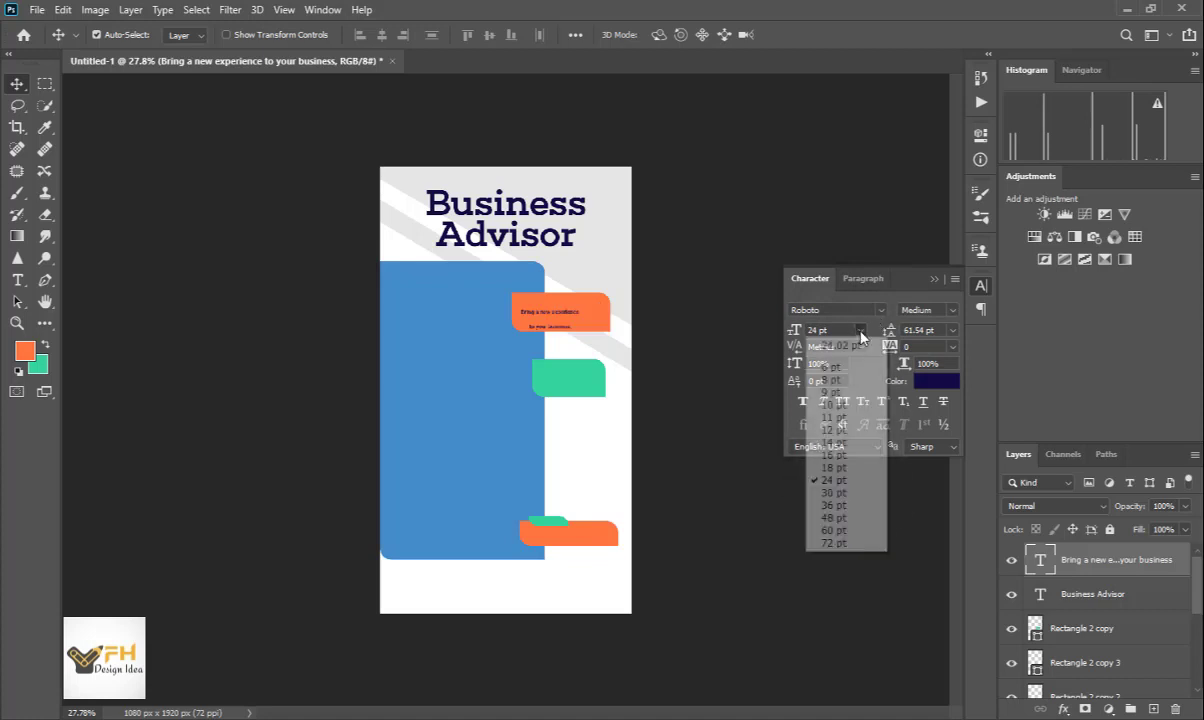
pyautogui.click(838, 528)
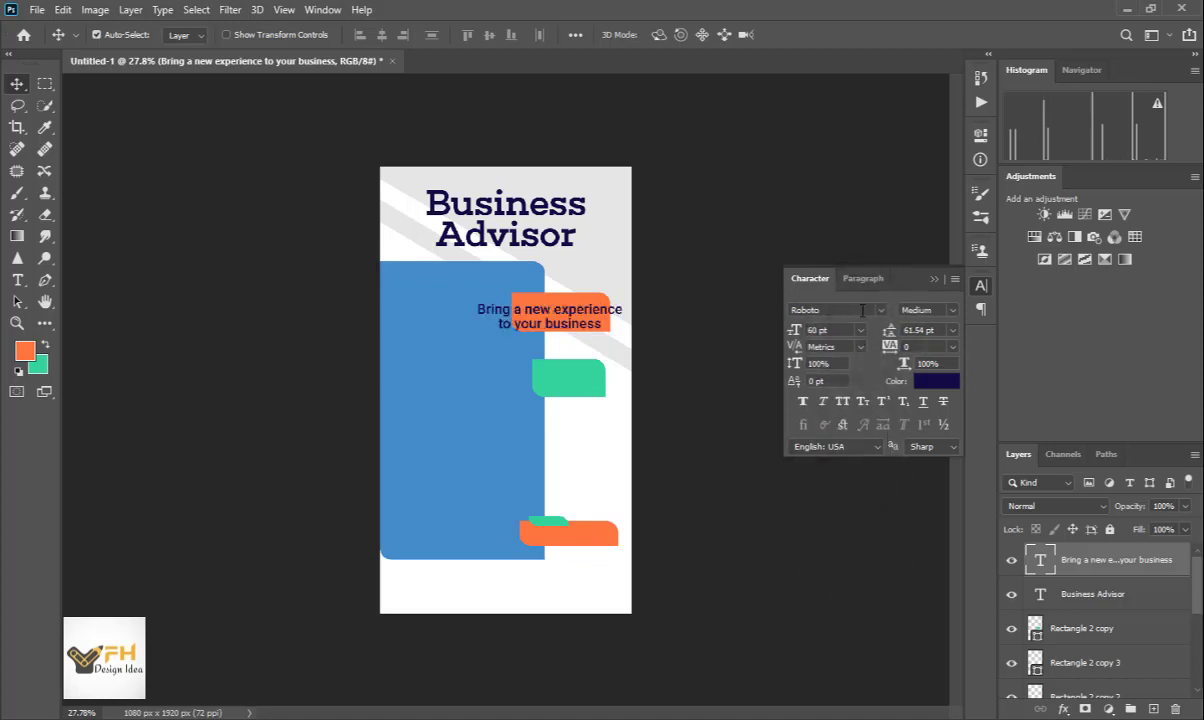
pyautogui.hotkey('ctrl', 't')
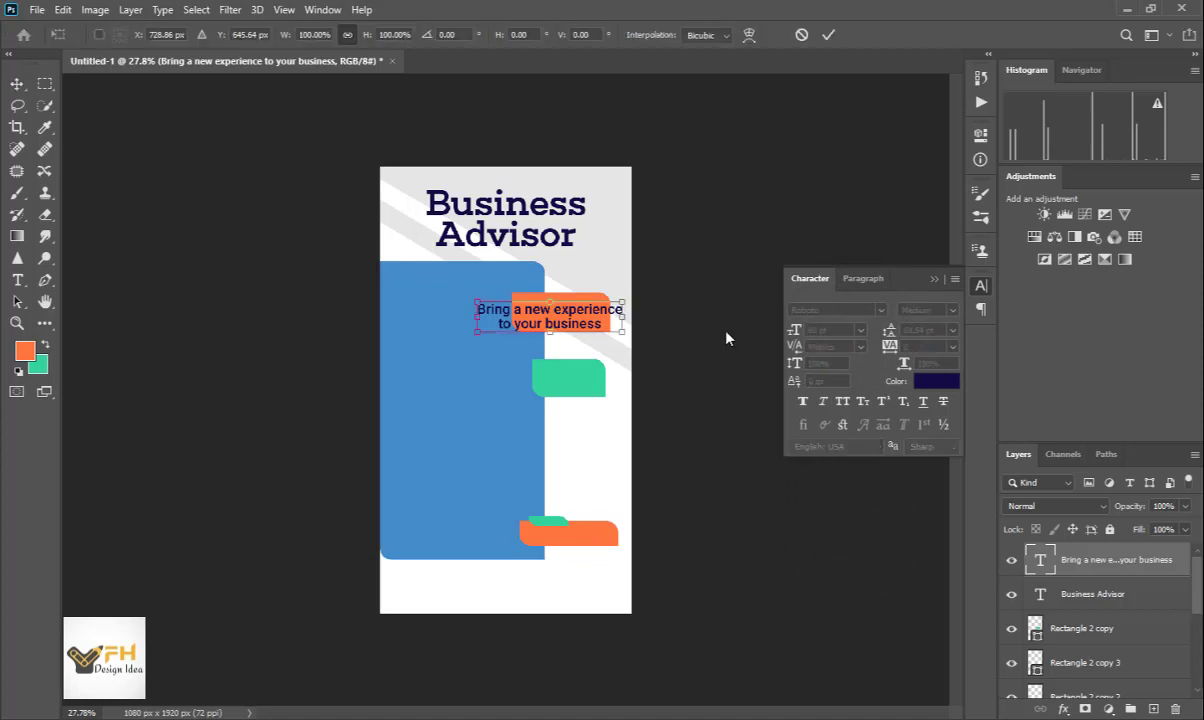
pyautogui.moveTo(550, 301); pyautogui.dragTo(578, 316)
pyautogui.click(16, 83)
# - Left-align the two tagline lines and reposition the text inside the upper orange rectangle
pyautogui.doubleClick(545, 312)
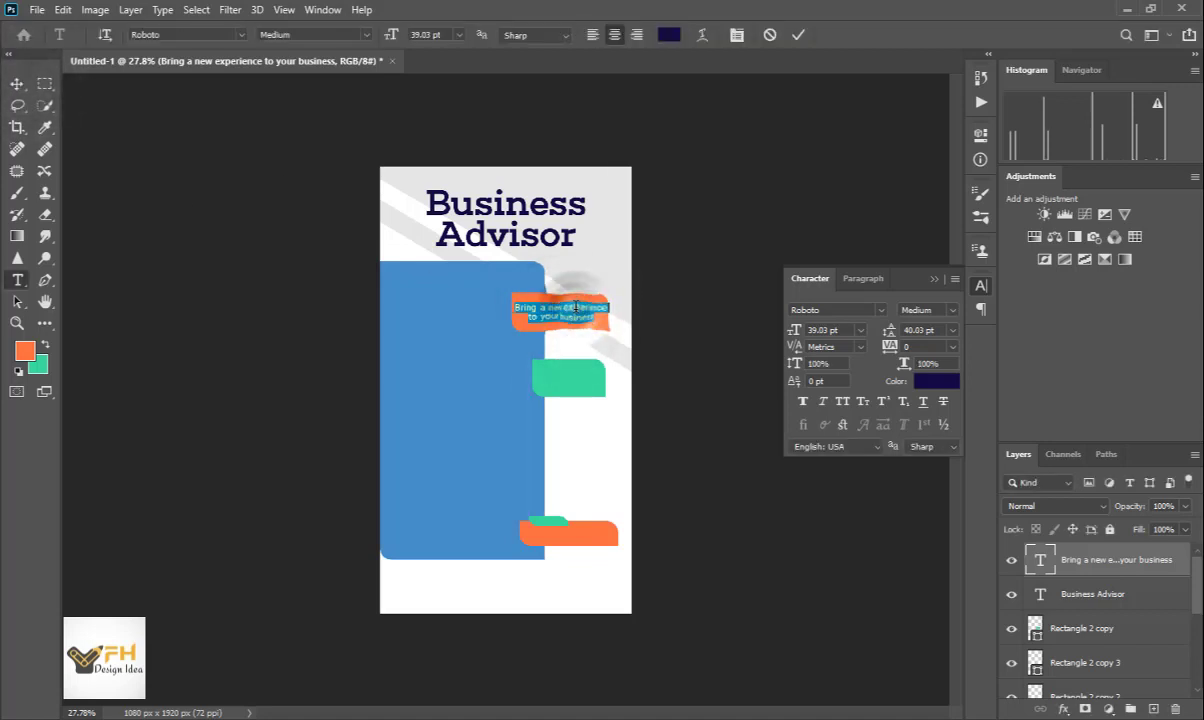
pyautogui.click(592, 35)
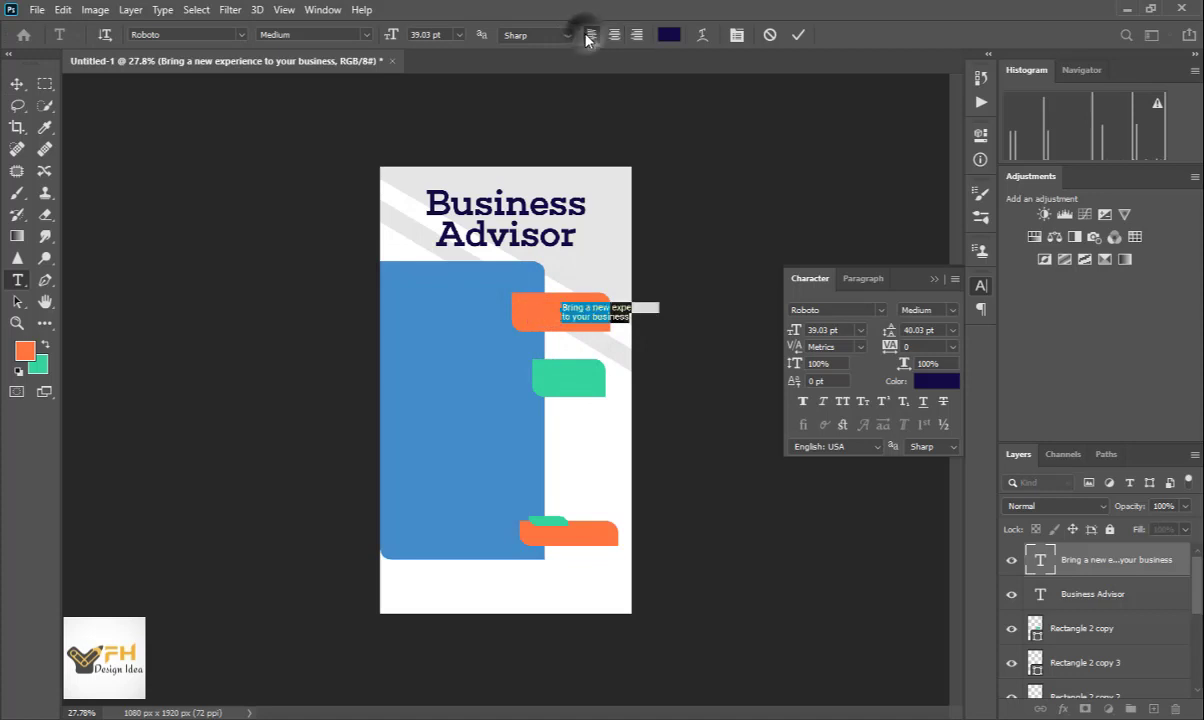
pyautogui.click(18, 85)
pyautogui.moveTo(577, 327); pyautogui.dragTo(528, 320)
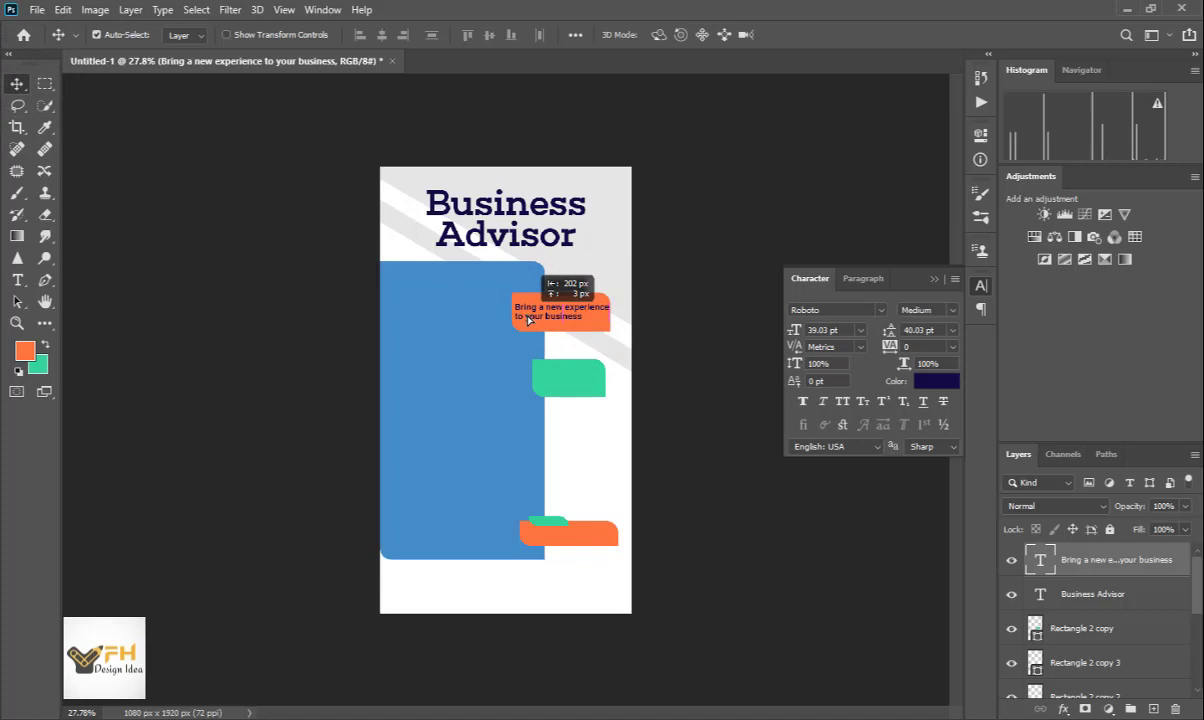
pyautogui.moveTo(528, 320); pyautogui.dragTo(530, 318)
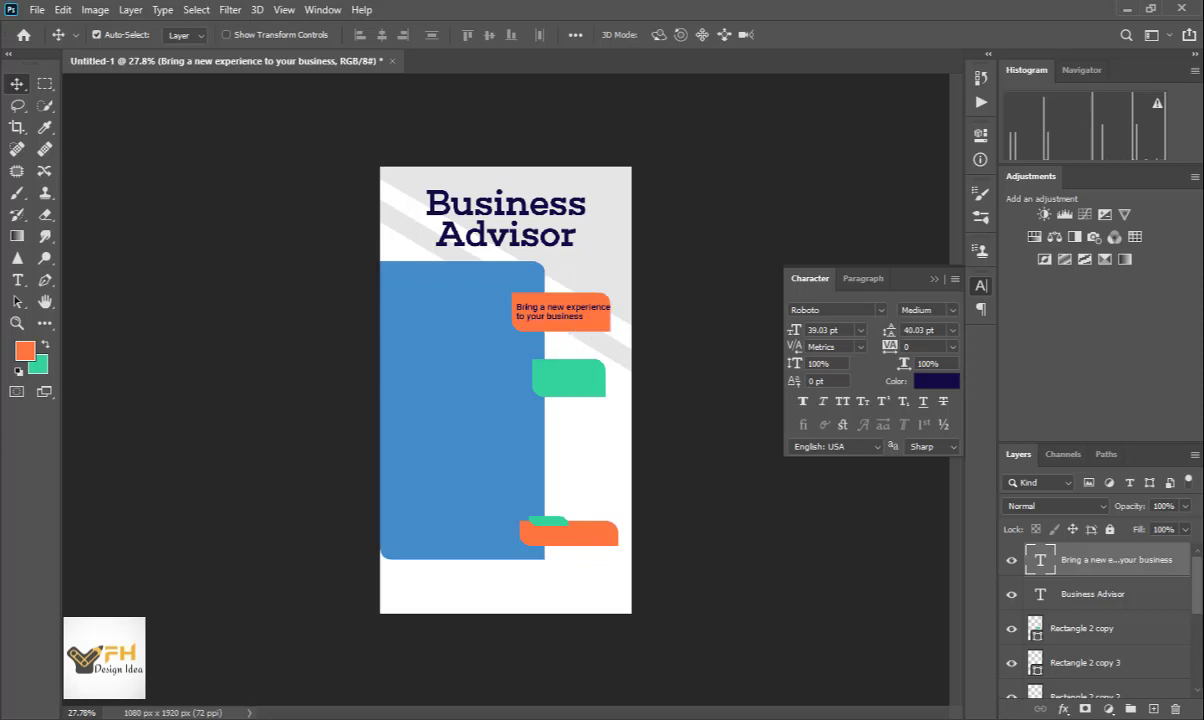
# - Recolour the tagline text white and commit the edit
pyautogui.moveTo(636, 718)
pyautogui.doubleClick(574, 314)
pyautogui.click(935, 381)
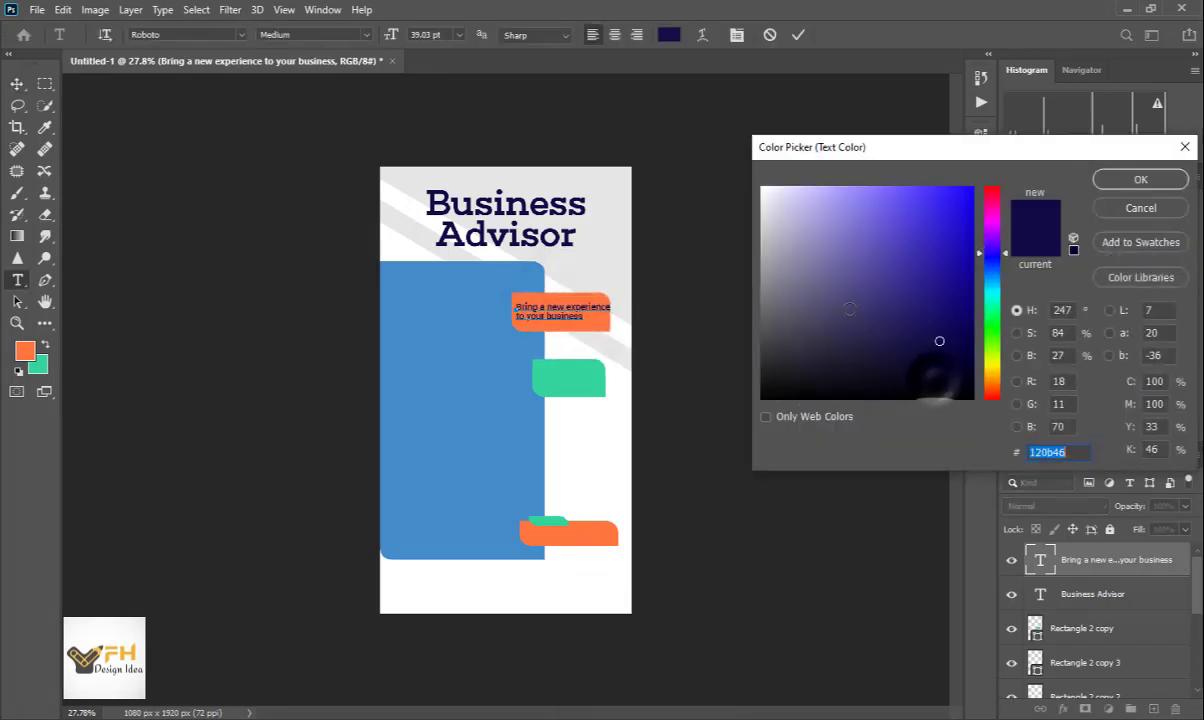
pyautogui.moveTo(890, 365); pyautogui.dragTo(762, 187)
pyautogui.click(1120, 182)
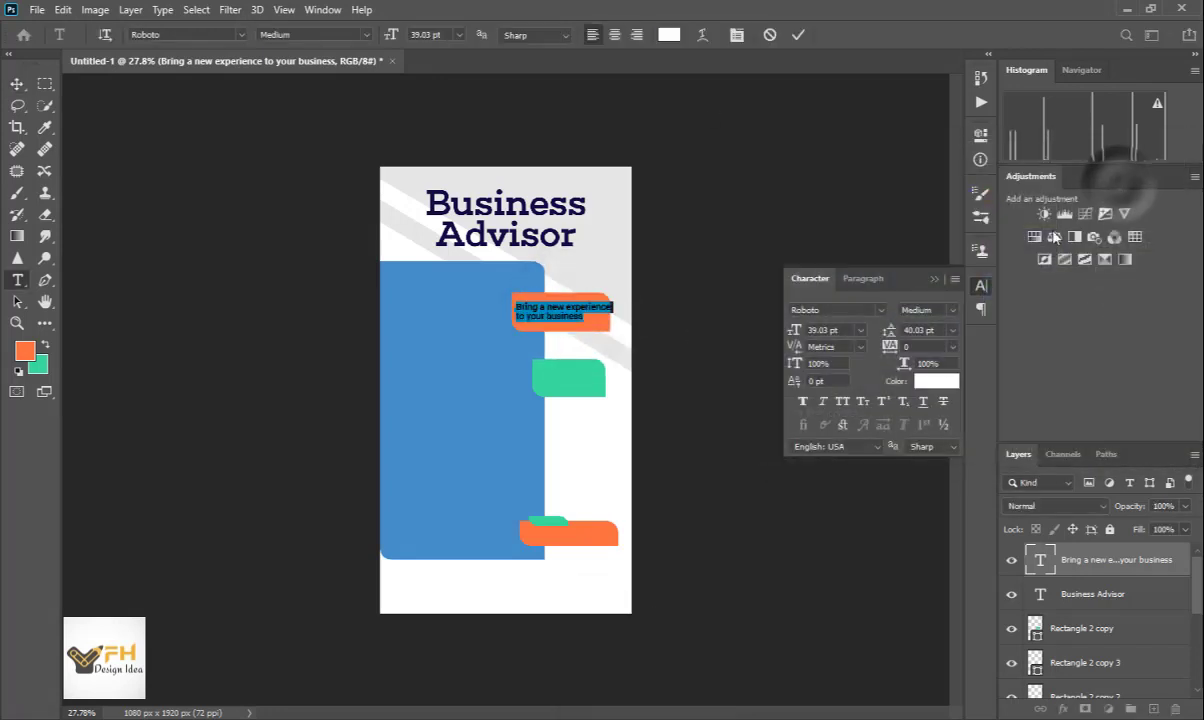
pyautogui.click(800, 36)
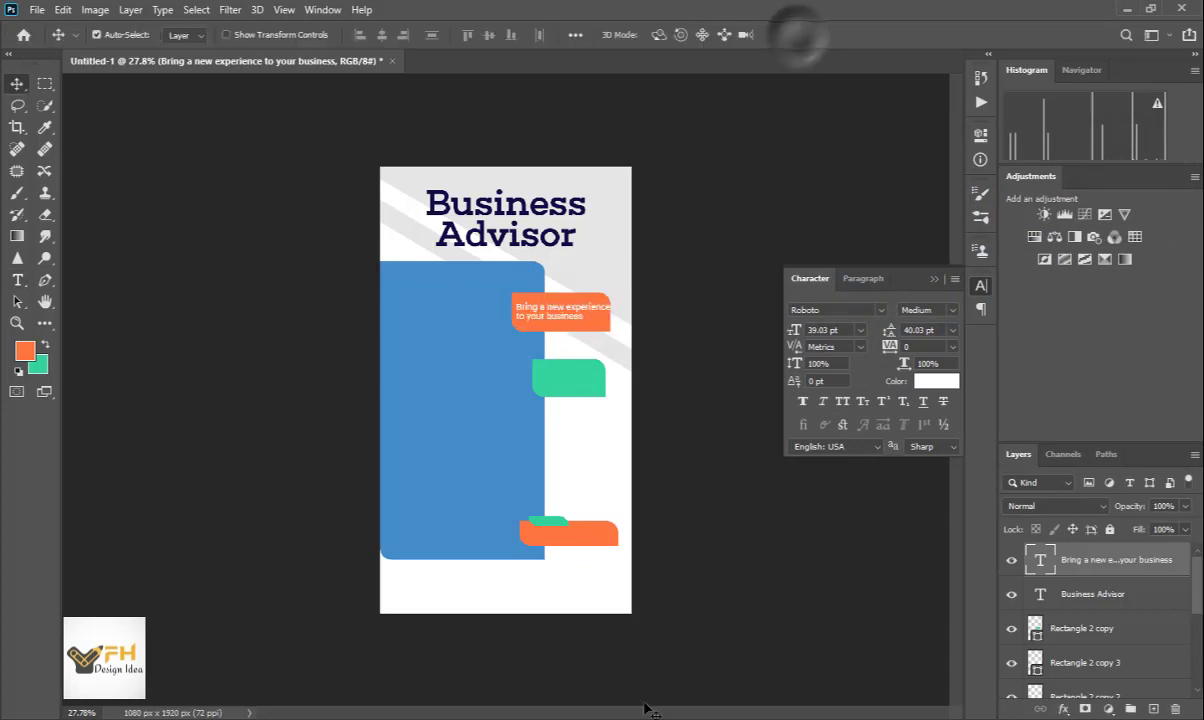
# - Switch to Notepad, copy the lines "Business solution", "Marketing strategy" and "Branding design", and return to the Photoshop layout
pyautogui.hotkey('alt', 'Tab')
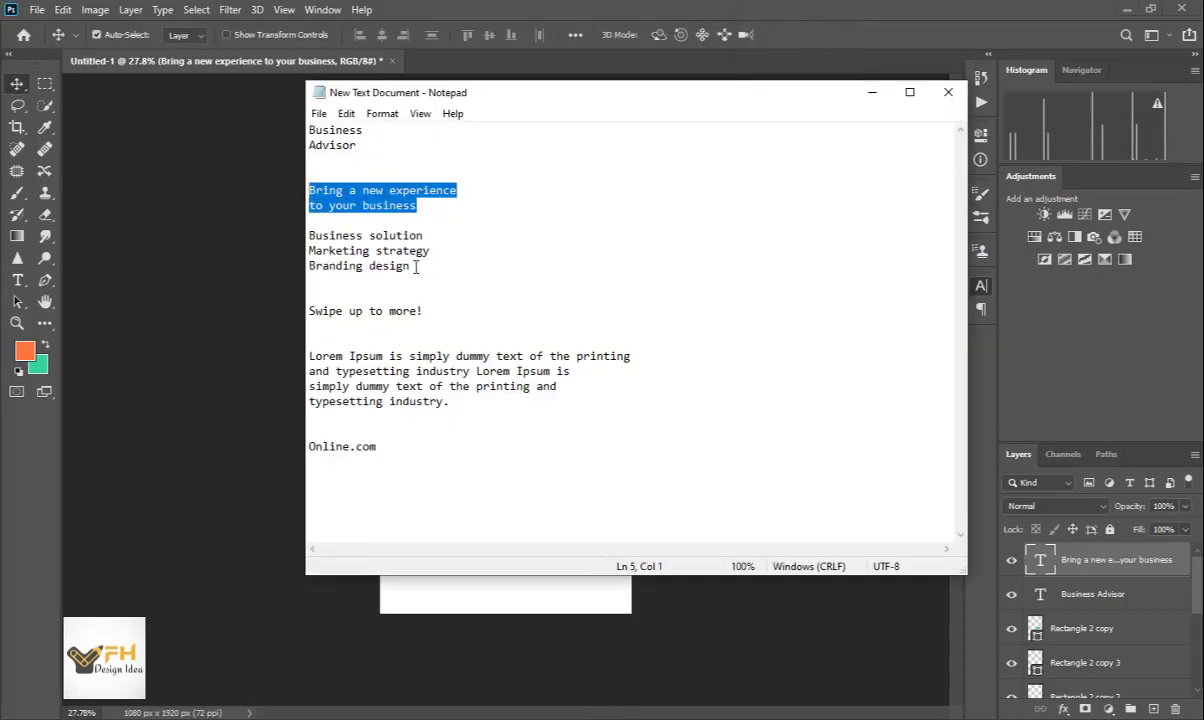
pyautogui.moveTo(417, 266); pyautogui.dragTo(309, 236)
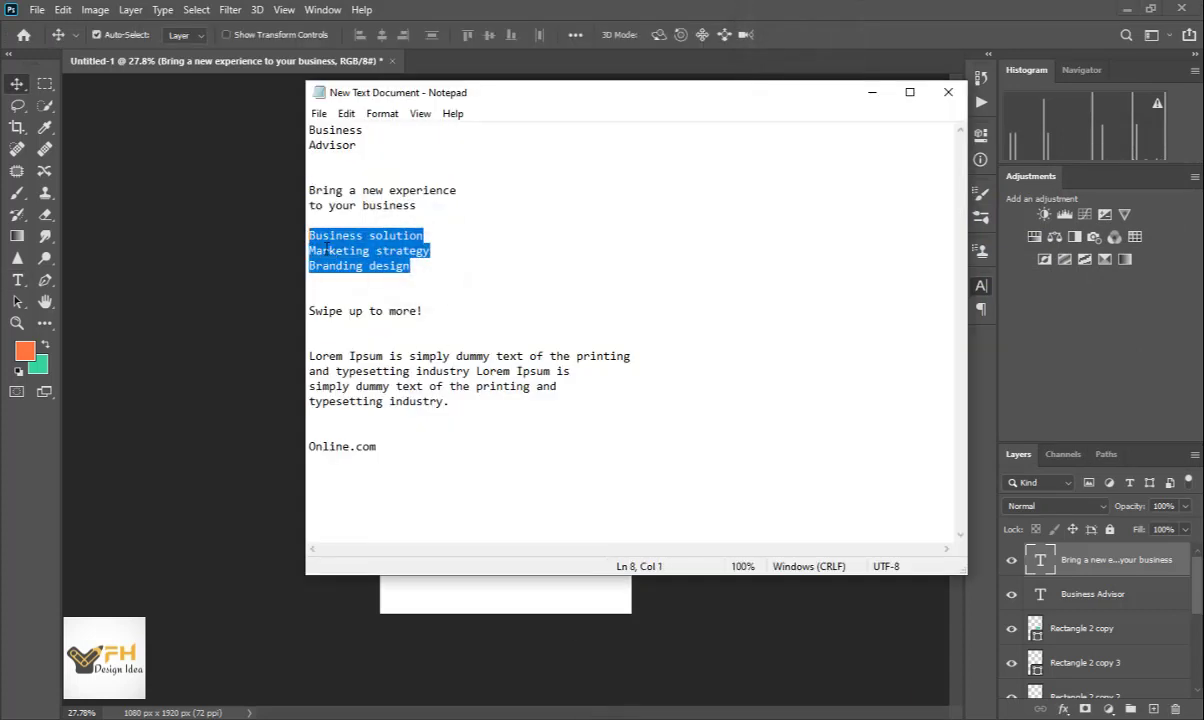
pyautogui.rightClick(326, 249)
pyautogui.click(366, 302)
pyautogui.click(871, 92)
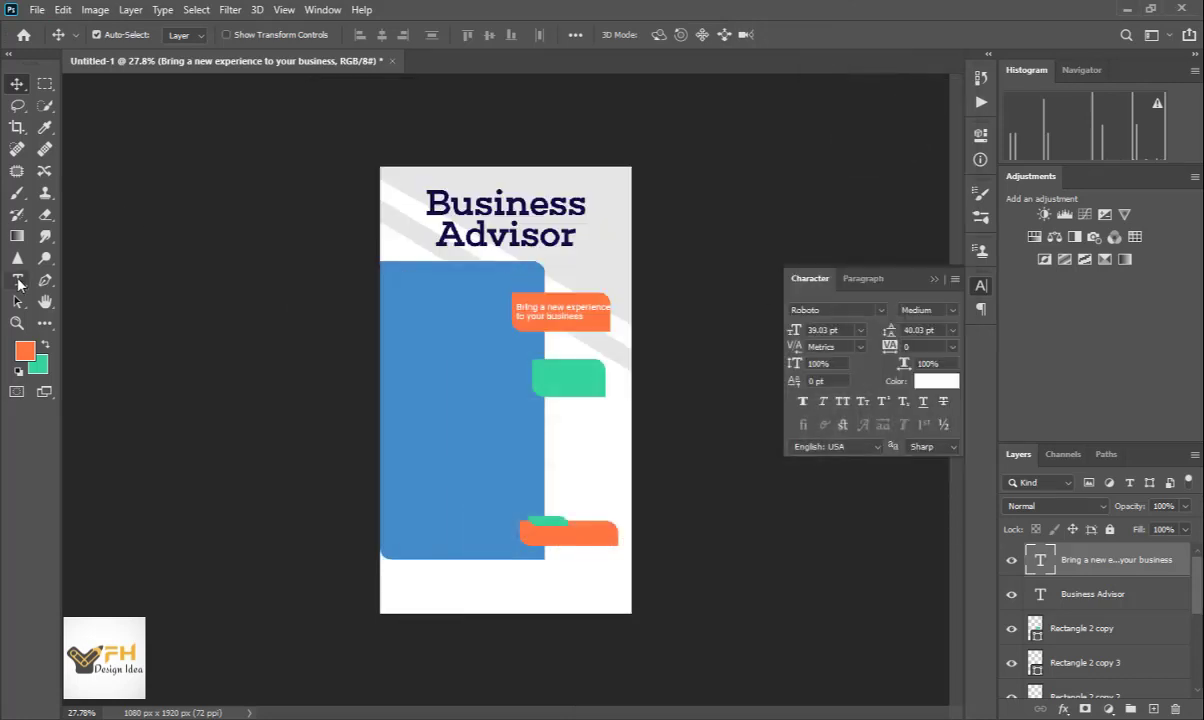
# - Paste "Business solution", "Marketing strategy" and "Branding design" as a new text layer starting on the larger green rectangle
pyautogui.click(18, 283)
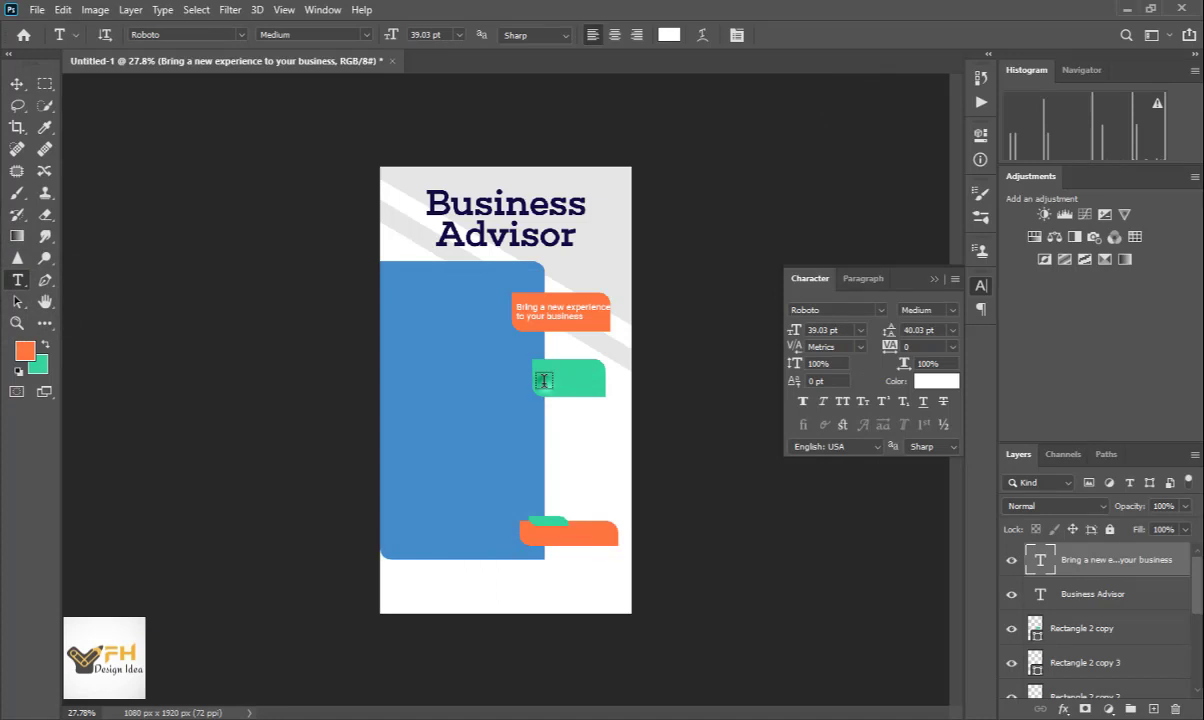
pyautogui.click(543, 380)
pyautogui.hotkey('ctrl', 'v')
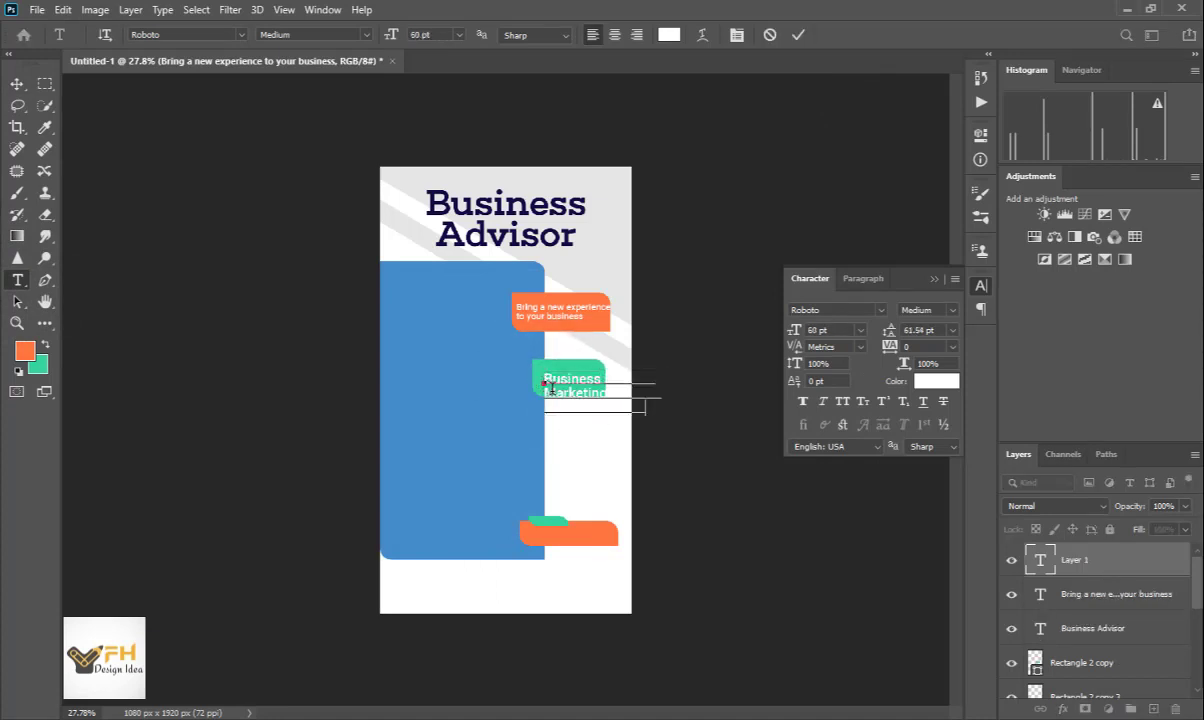
# - Set the pasted three-line services text to 48 pt and commit it
pyautogui.hotkey('ctrl', 'a')
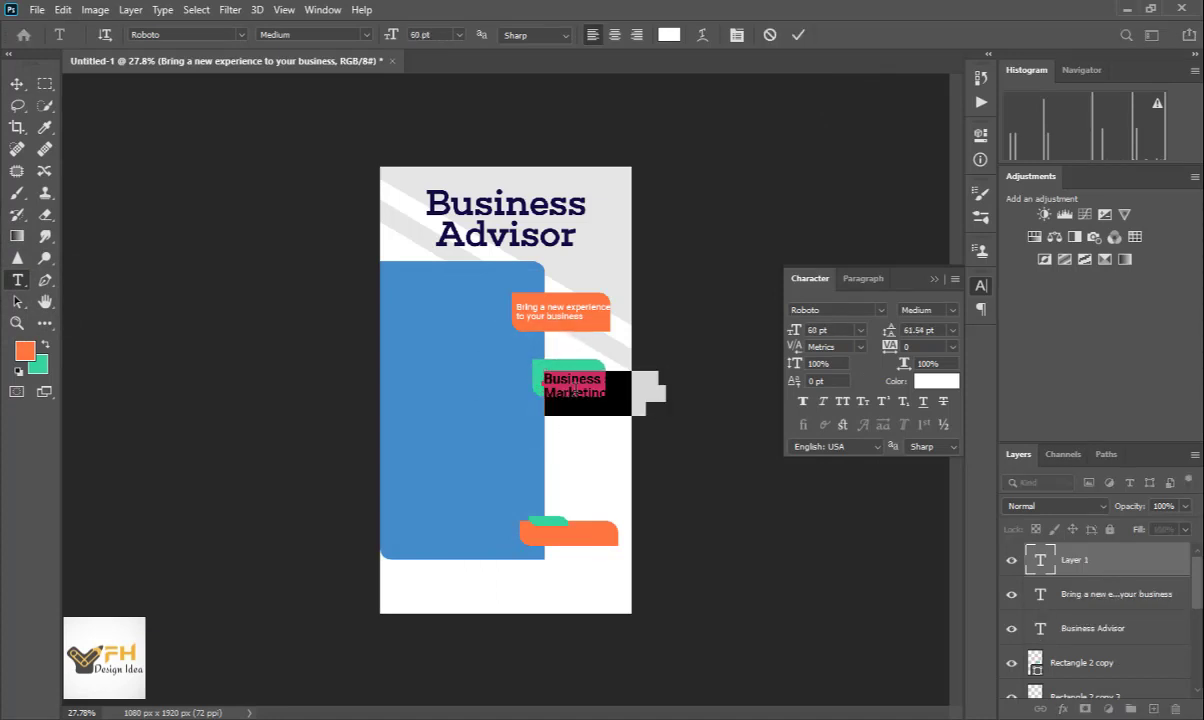
pyautogui.click(862, 331)
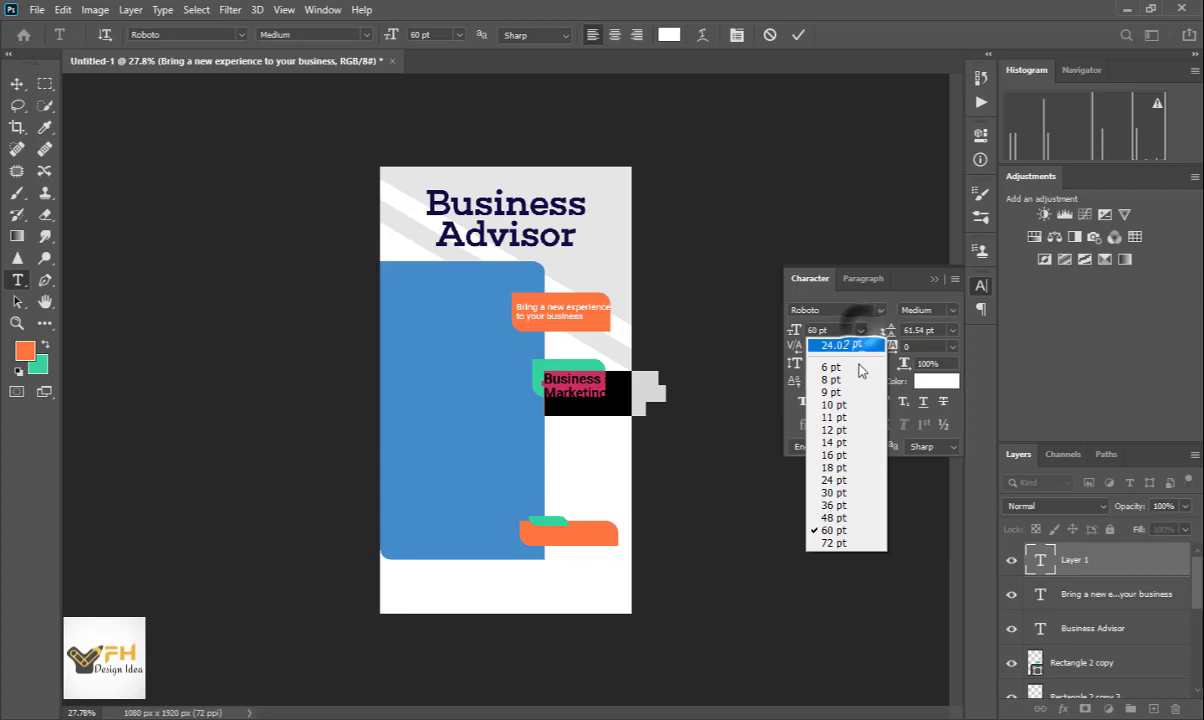
pyautogui.click(838, 493)
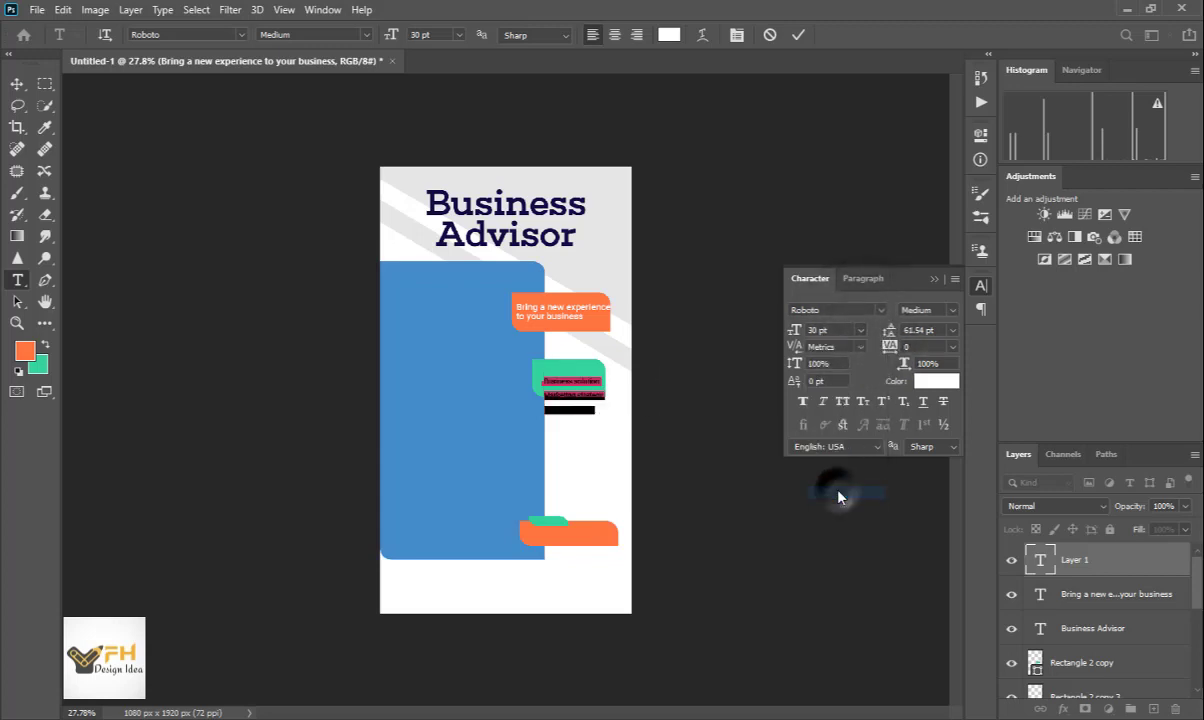
pyautogui.click(859, 333)
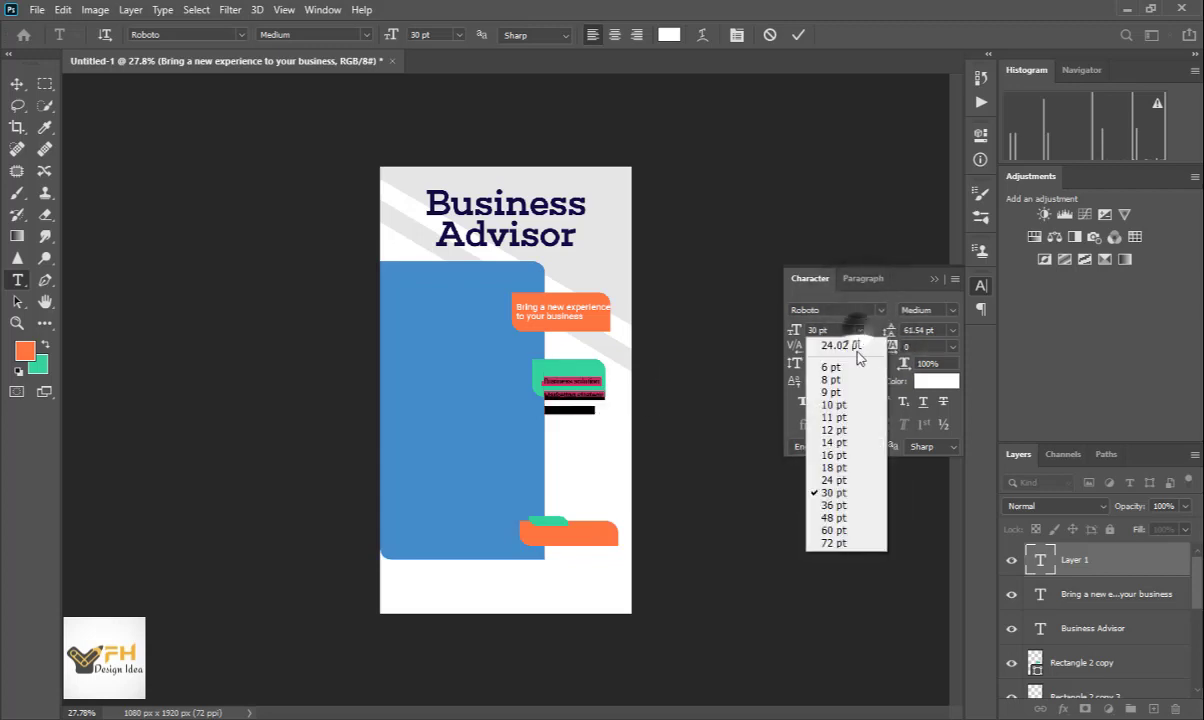
pyautogui.click(838, 514)
pyautogui.hotkey('ctrl', 'Return')
pyautogui.press('v')
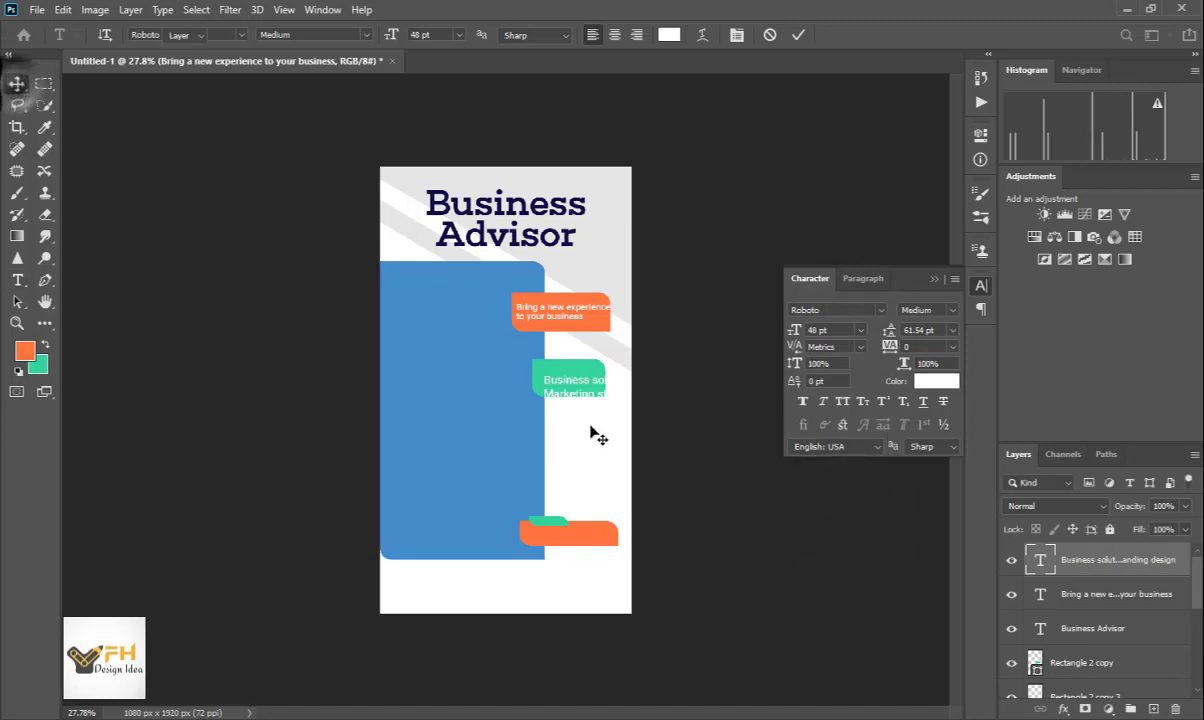
# - Move the services text onto the larger green rectangle and scale it to about 31 pt to fit inside
pyautogui.moveTo(575, 395); pyautogui.dragTo(569, 375)
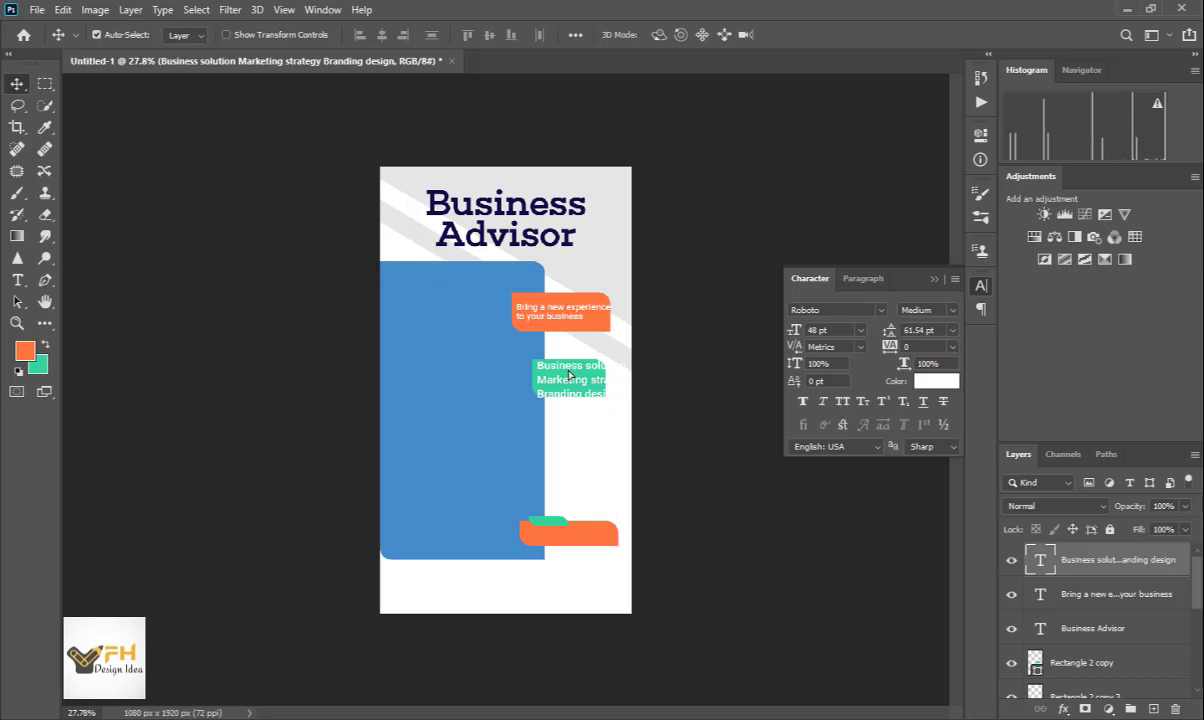
pyautogui.hotkey('ctrl', 't')
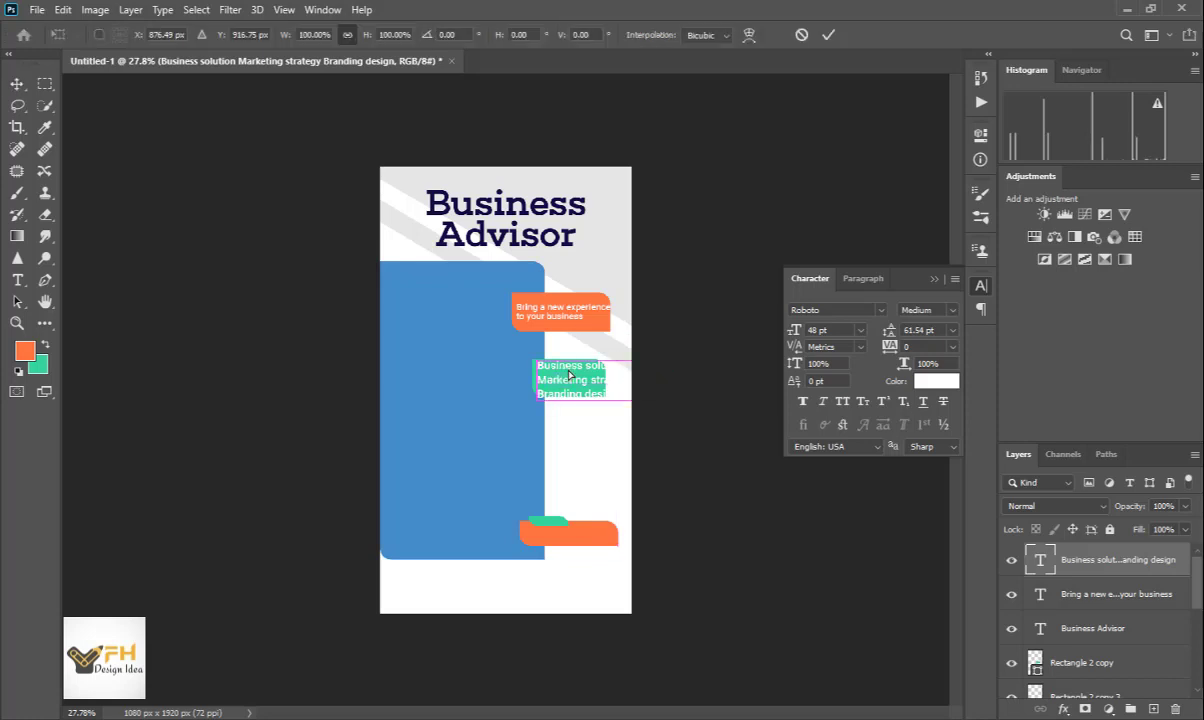
pyautogui.moveTo(584, 363)
pyautogui.mouseDown()
pyautogui.moveTo(573, 378)
pyautogui.moveTo(573, 346)
pyautogui.moveTo(572, 370)
pyautogui.mouseUp()
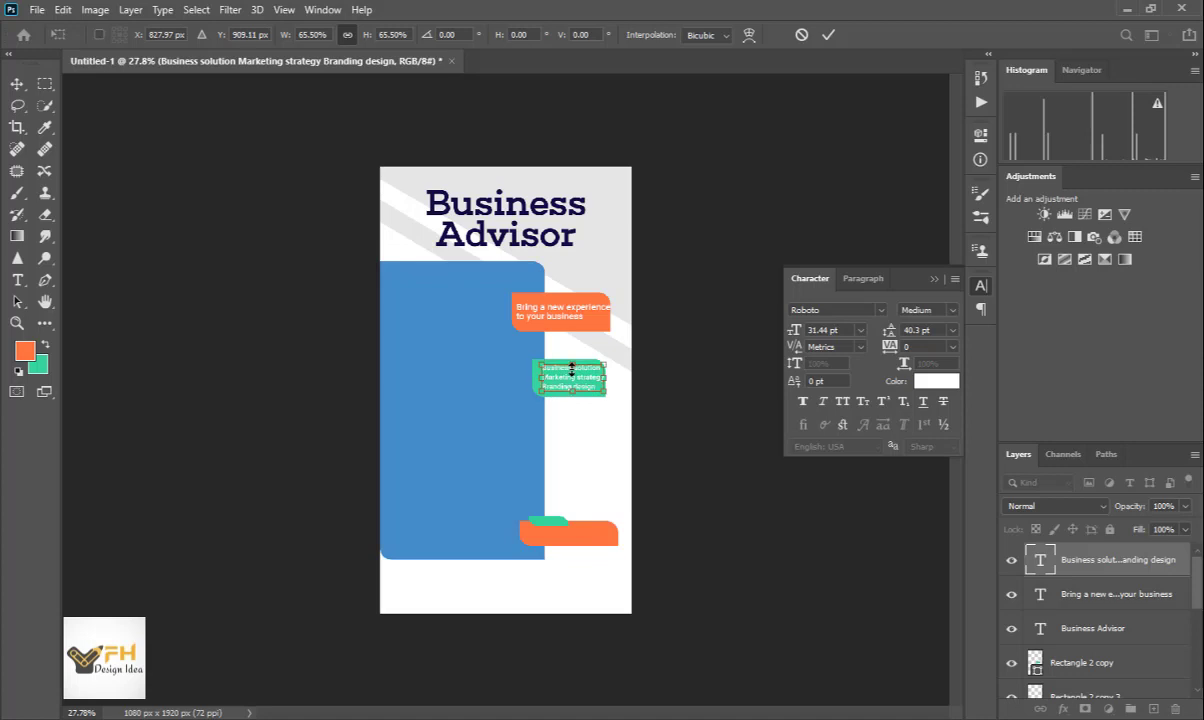
pyautogui.press('Return')
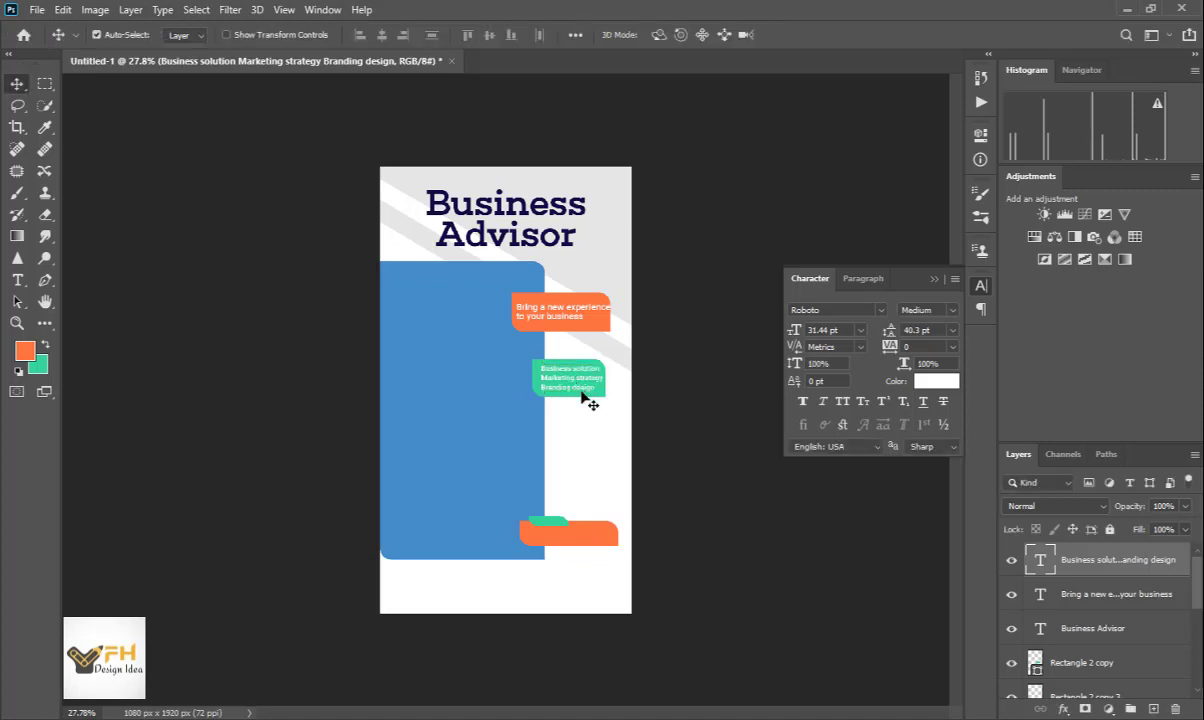
# - Nudge the services text slightly within the green rectangle and select the rectangle's layer
pyautogui.scroll(3, 573, 383)
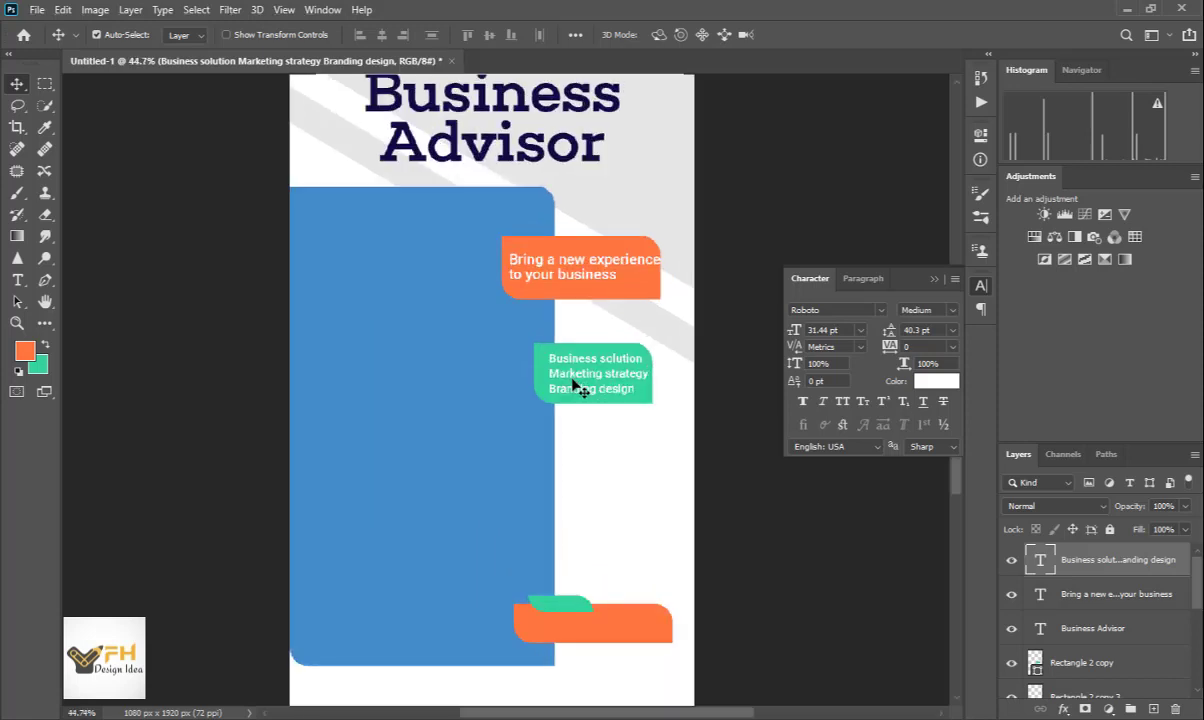
pyautogui.scroll(2, 573, 383)
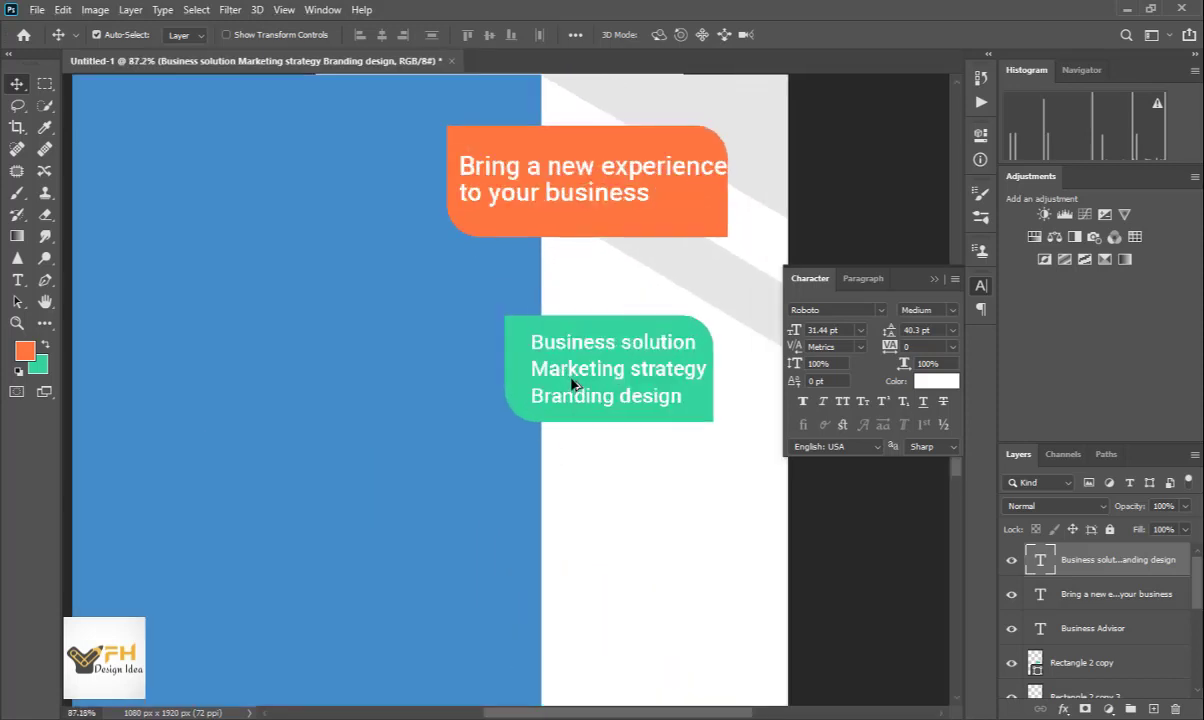
pyautogui.moveTo(573, 374); pyautogui.dragTo(572, 370)
pyautogui.click(605, 415)
pyautogui.scroll(-4, 610, 410)
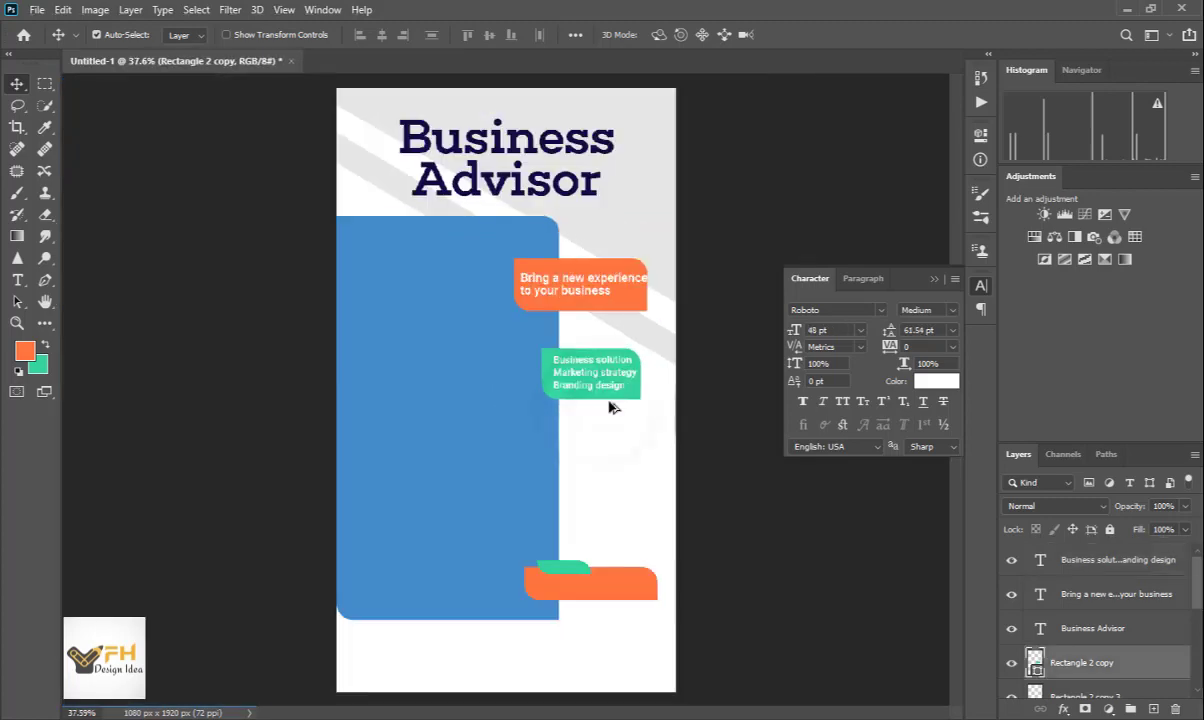
# - Switch to Notepad, copy the line "Swipe up to more!", and return to the Photoshop layout
pyautogui.hotkey('alt', 'Tab')
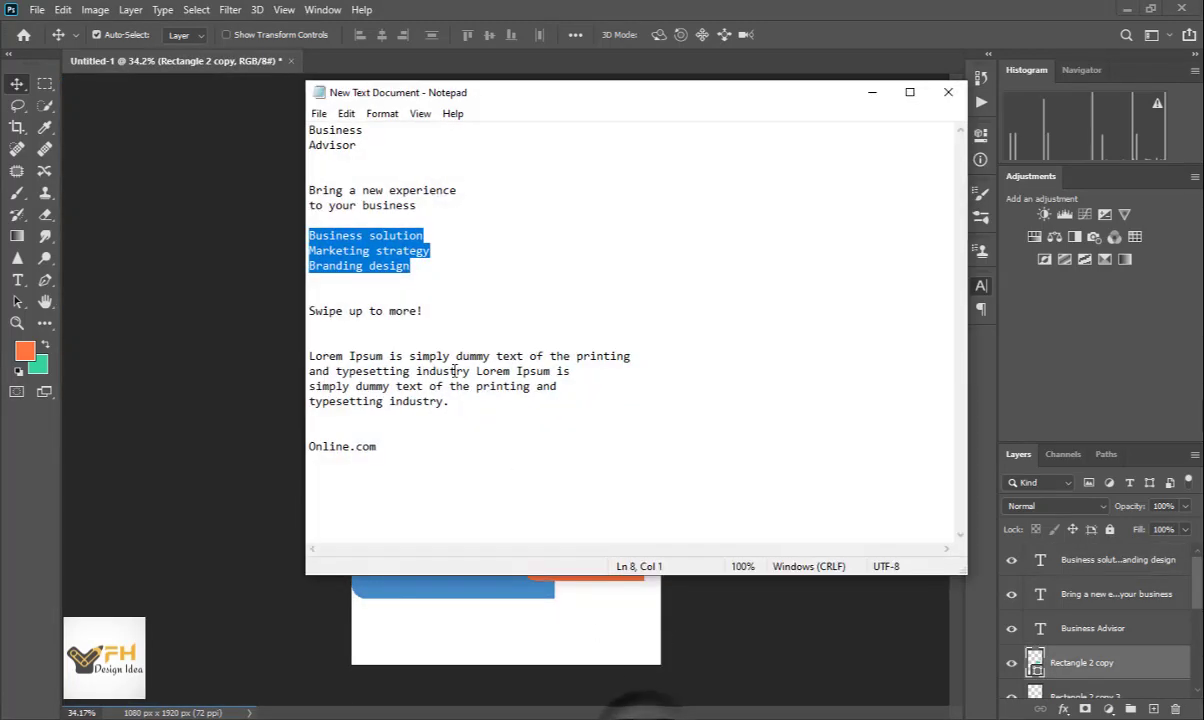
pyautogui.moveTo(424, 311); pyautogui.dragTo(307, 311)
pyautogui.rightClick(344, 313)
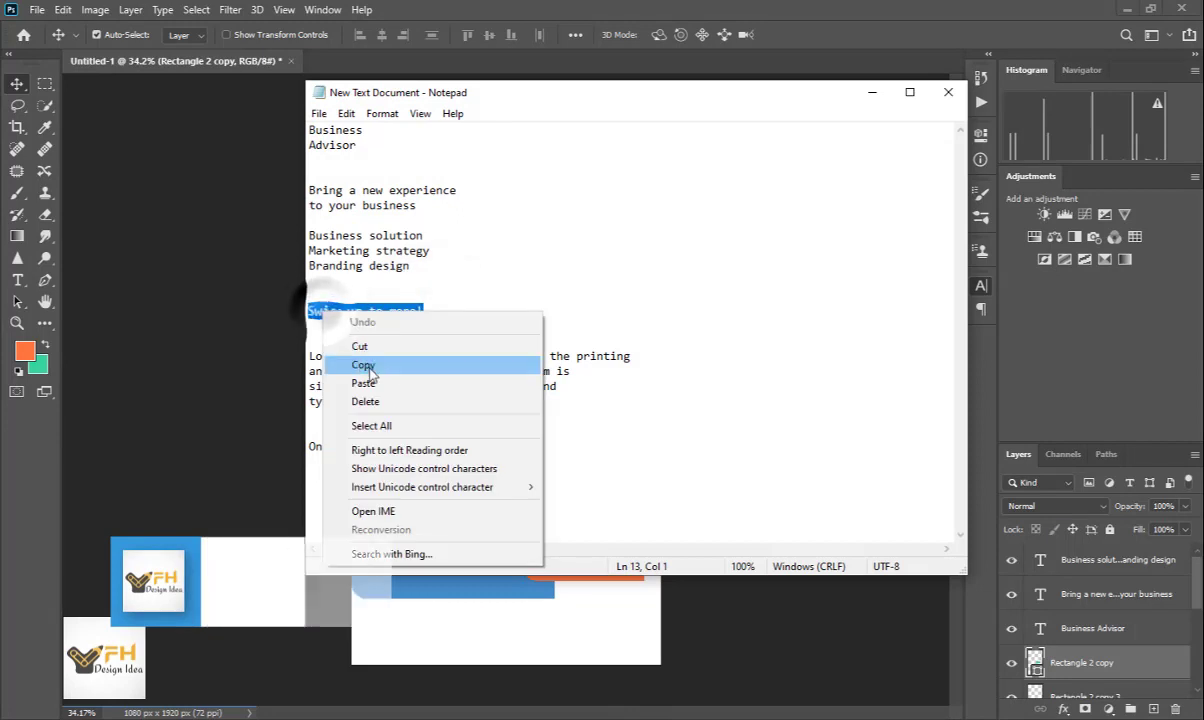
pyautogui.click(357, 362)
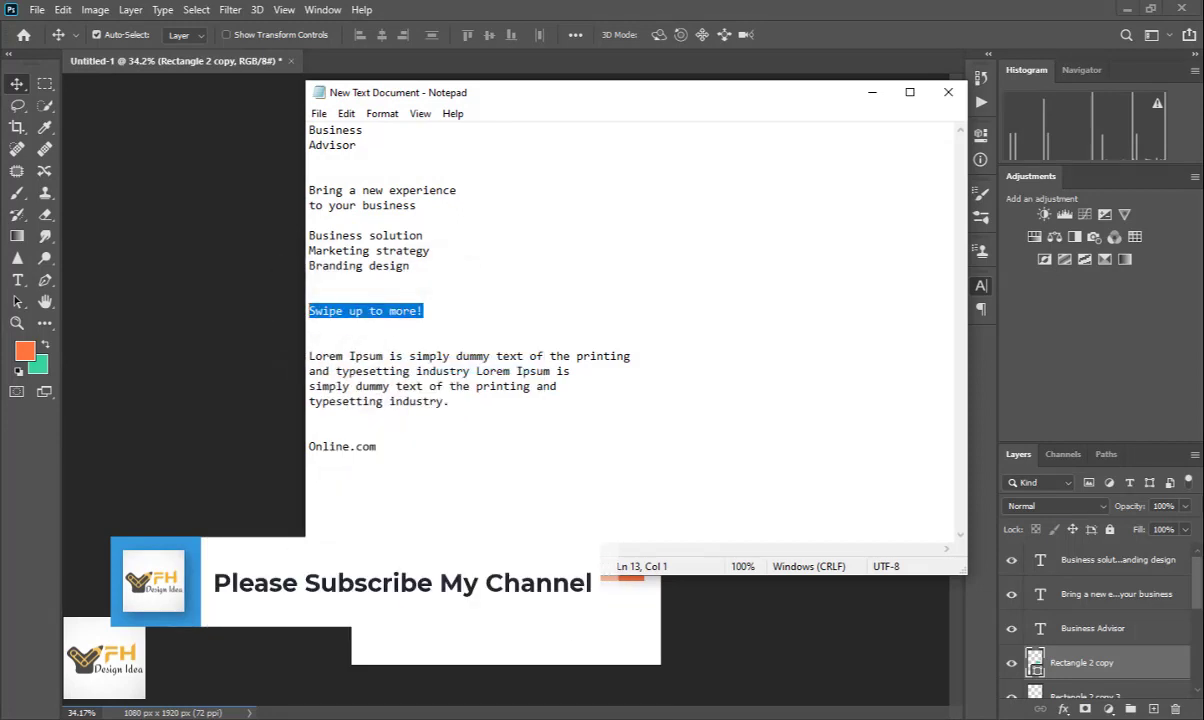
pyautogui.hotkey('alt', 'Tab')
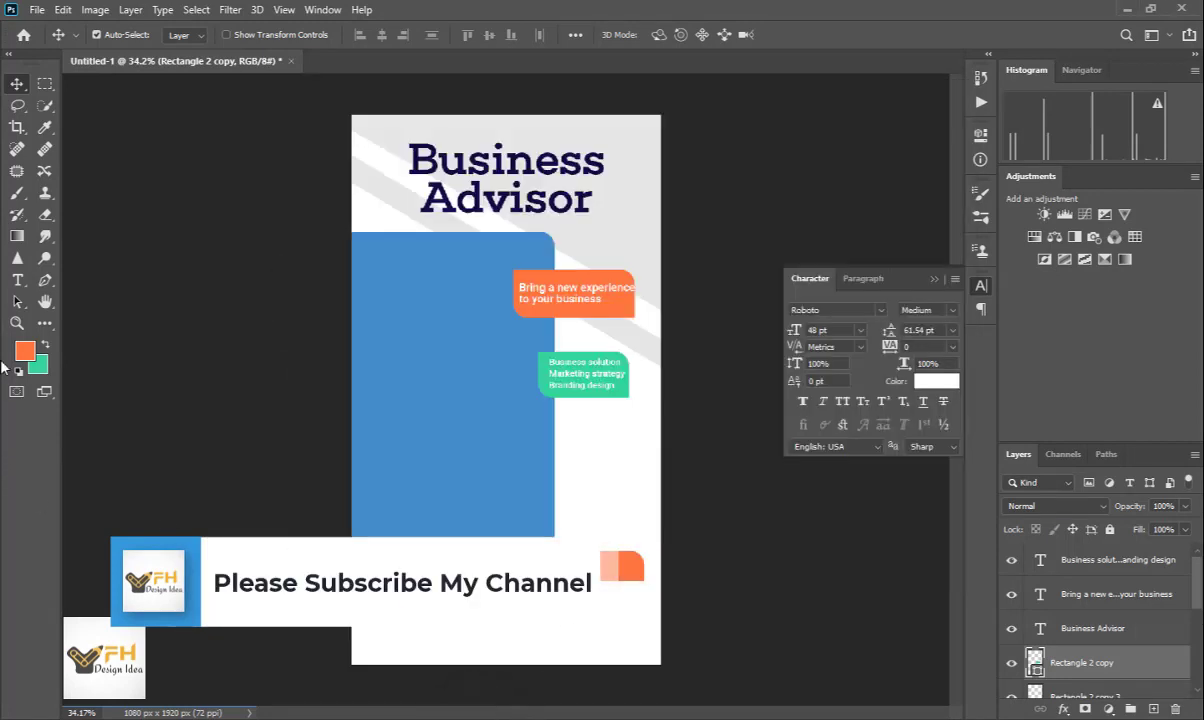
# - Paste "Swipe up to more!" as a new text layer and move it inside the lower orange rectangle
pyautogui.click(19, 279)
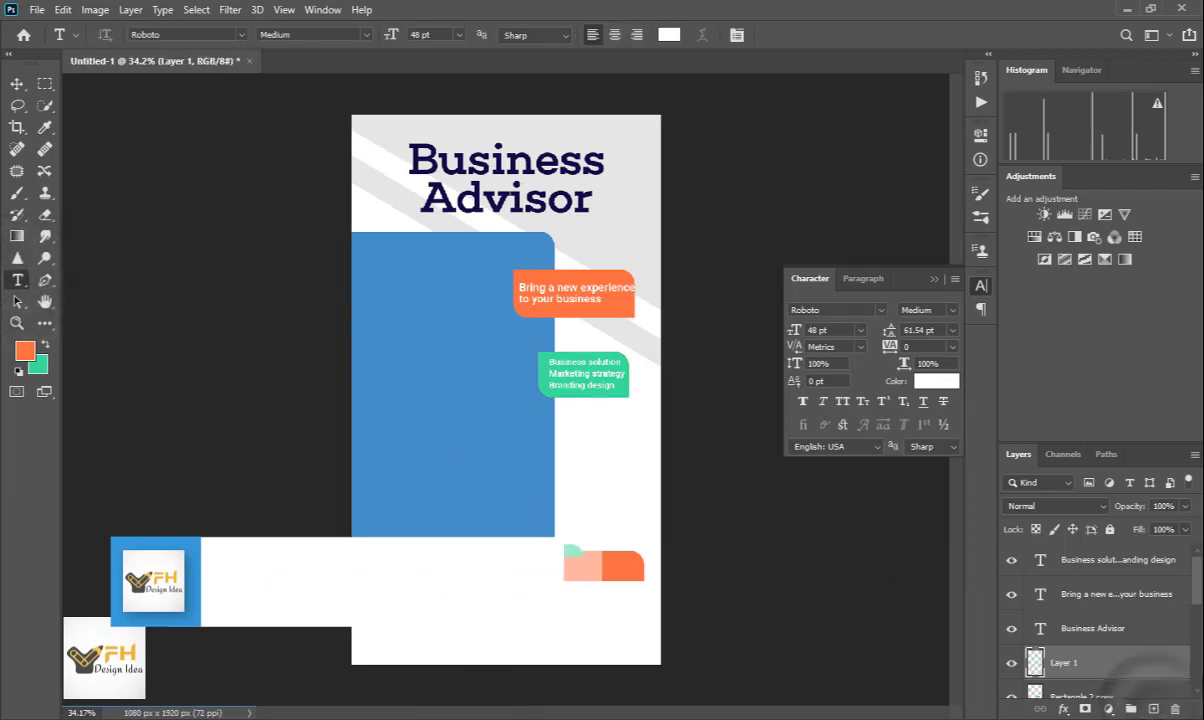
pyautogui.click(549, 571)
pyautogui.hotkey('ctrl', 'v')
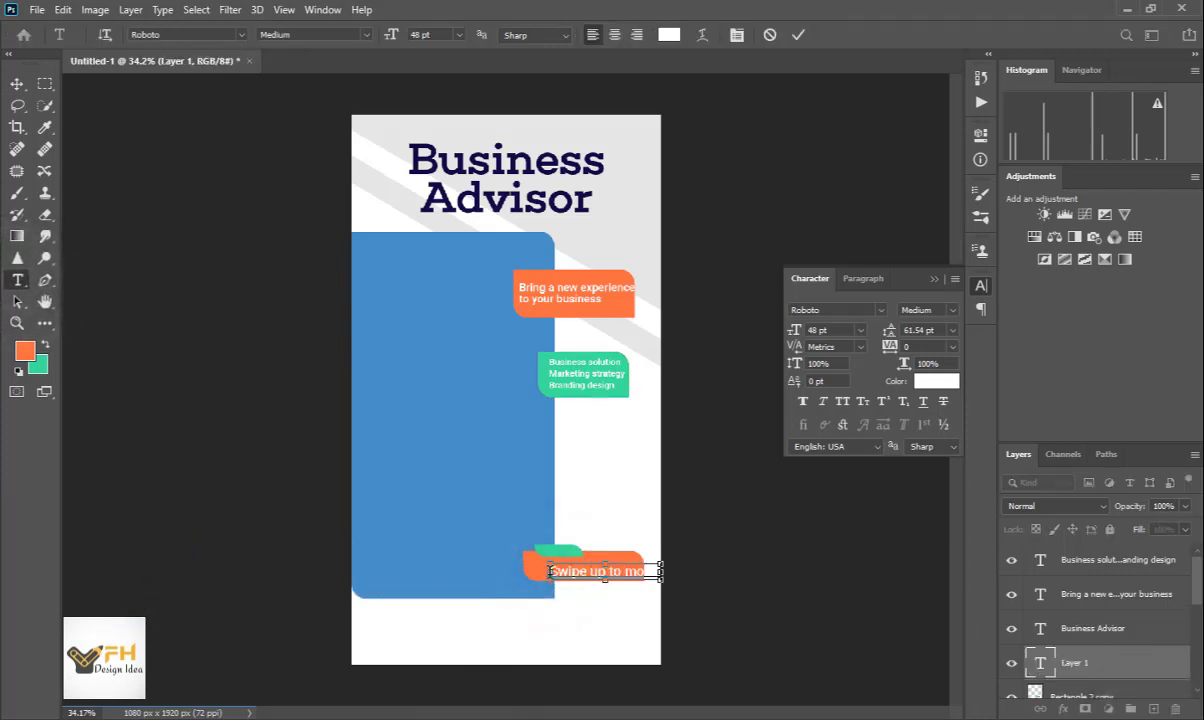
pyautogui.click(17, 84)
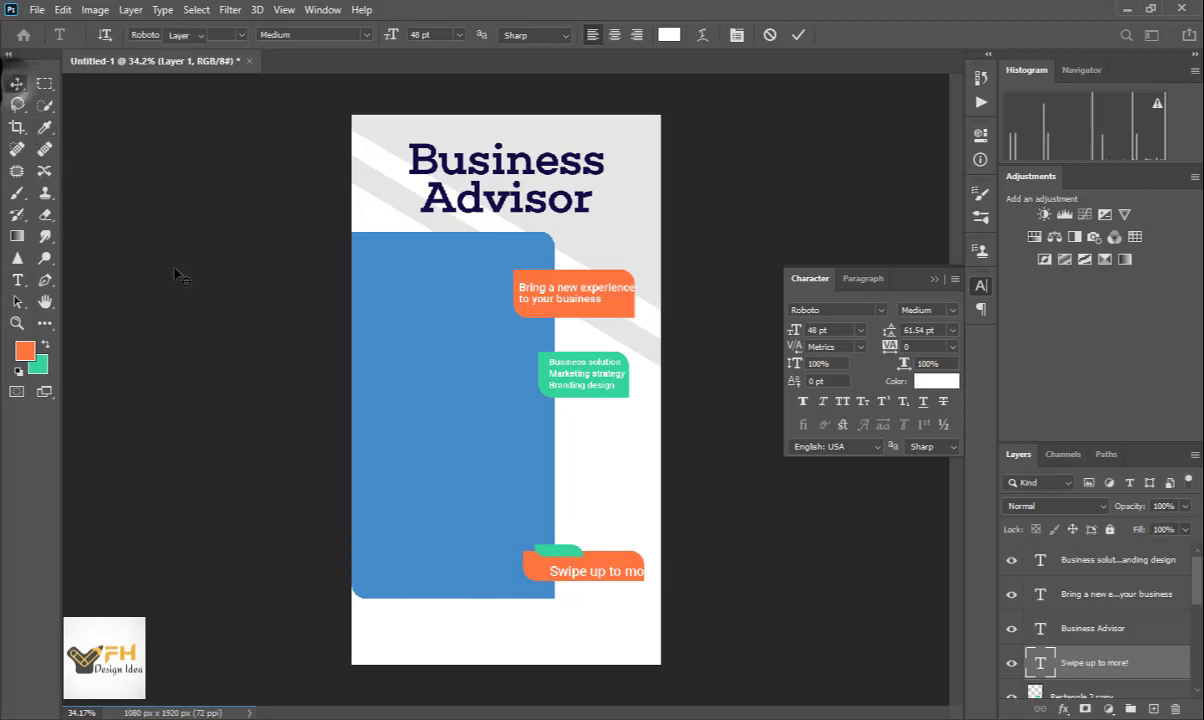
pyautogui.moveTo(598, 577)
pyautogui.mouseDown()
pyautogui.moveTo(566, 573)
pyautogui.moveTo(577, 568)
pyautogui.mouseUp()
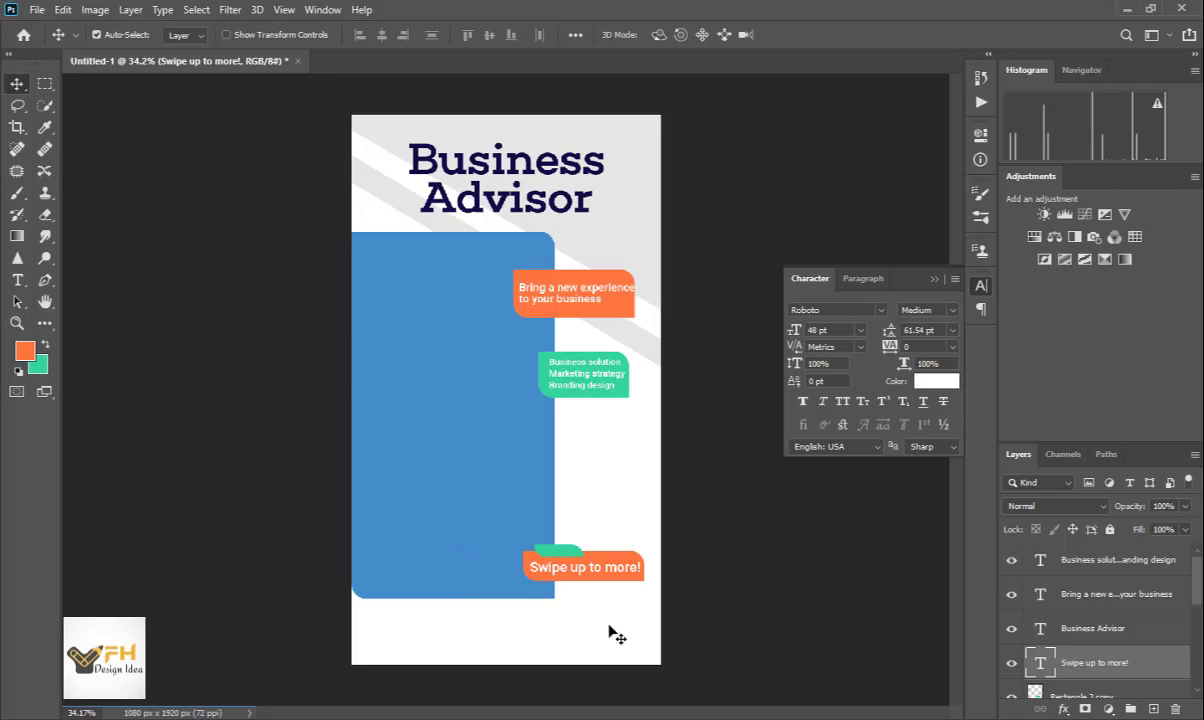
# - Switch to Notepad, copy the four-line Lorem Ipsum paragraph, and return to the Photoshop layout
pyautogui.hotkey('alt', 'Tab')
pyautogui.moveTo(449, 402); pyautogui.dragTo(309, 356)
pyautogui.rightClick(309, 356)
pyautogui.click(365, 411)
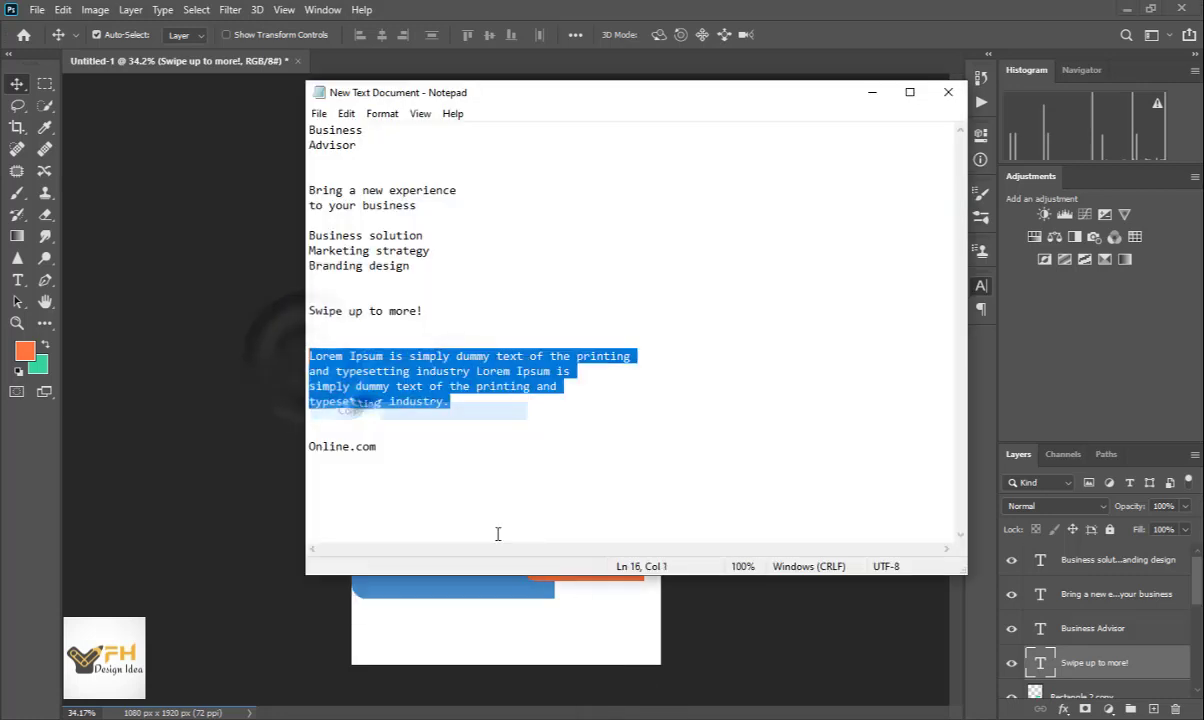
pyautogui.hotkey('alt', 'Tab')
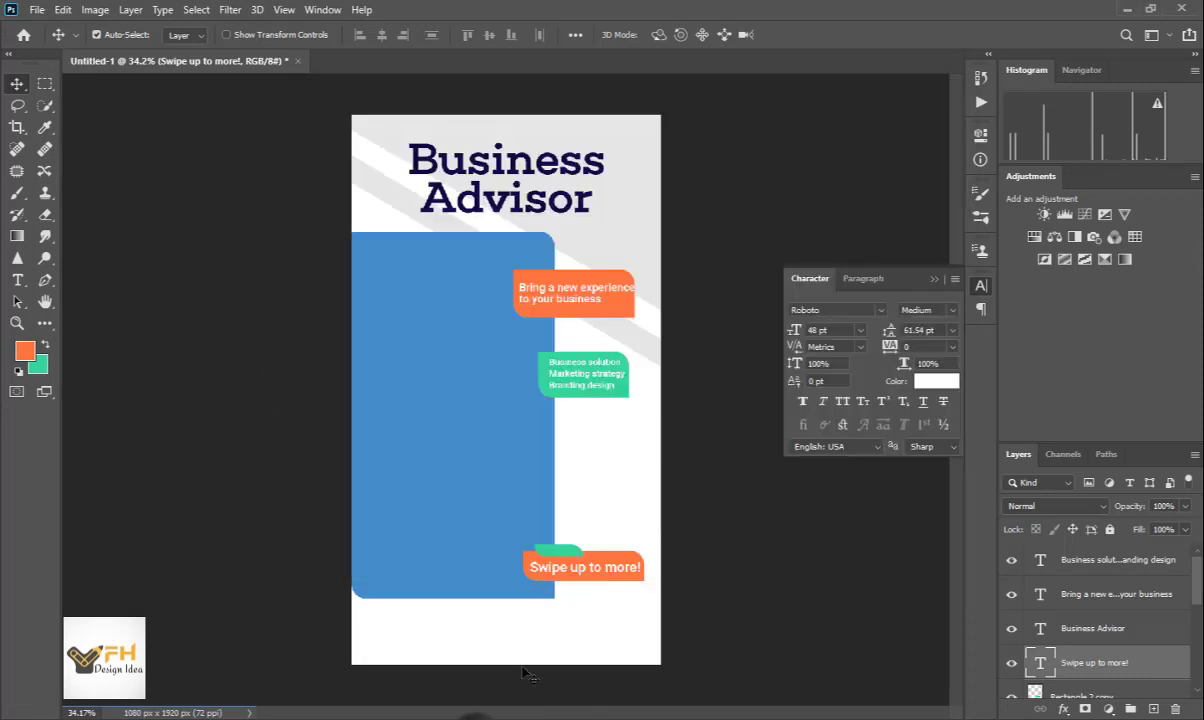
# - Paste the Lorem Ipsum paragraph as a new text layer below the blue rectangle and colour it #1a1616
pyautogui.click(18, 281)
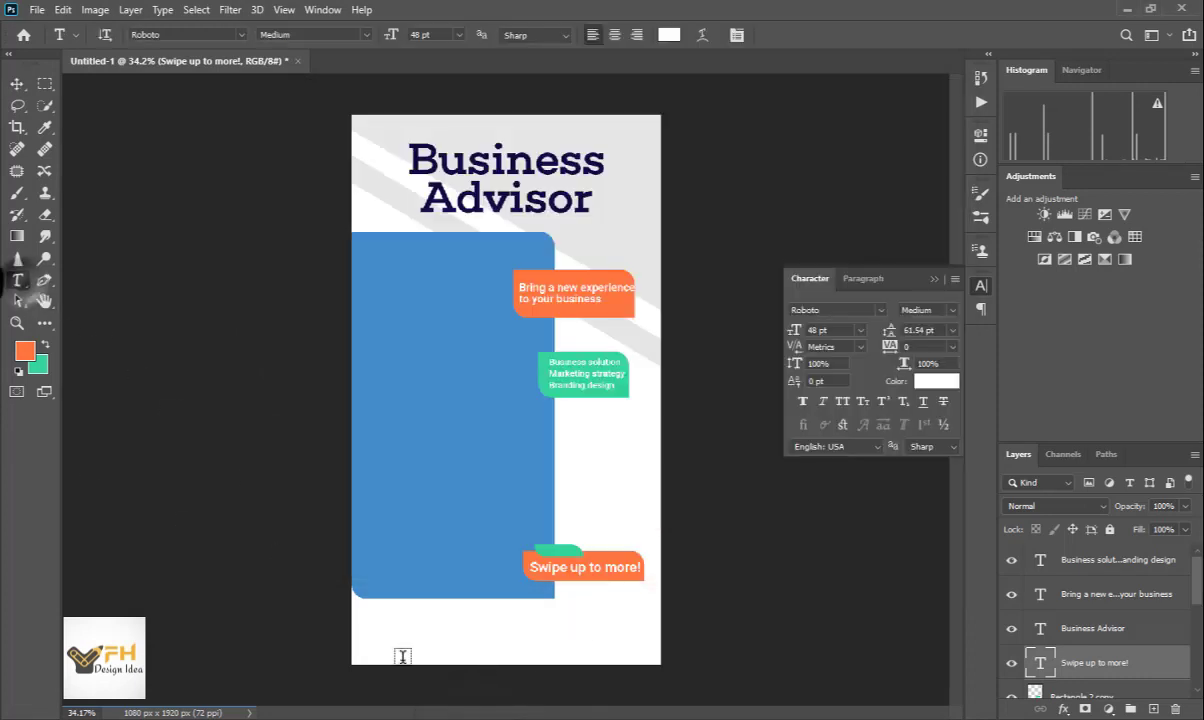
pyautogui.click(412, 620)
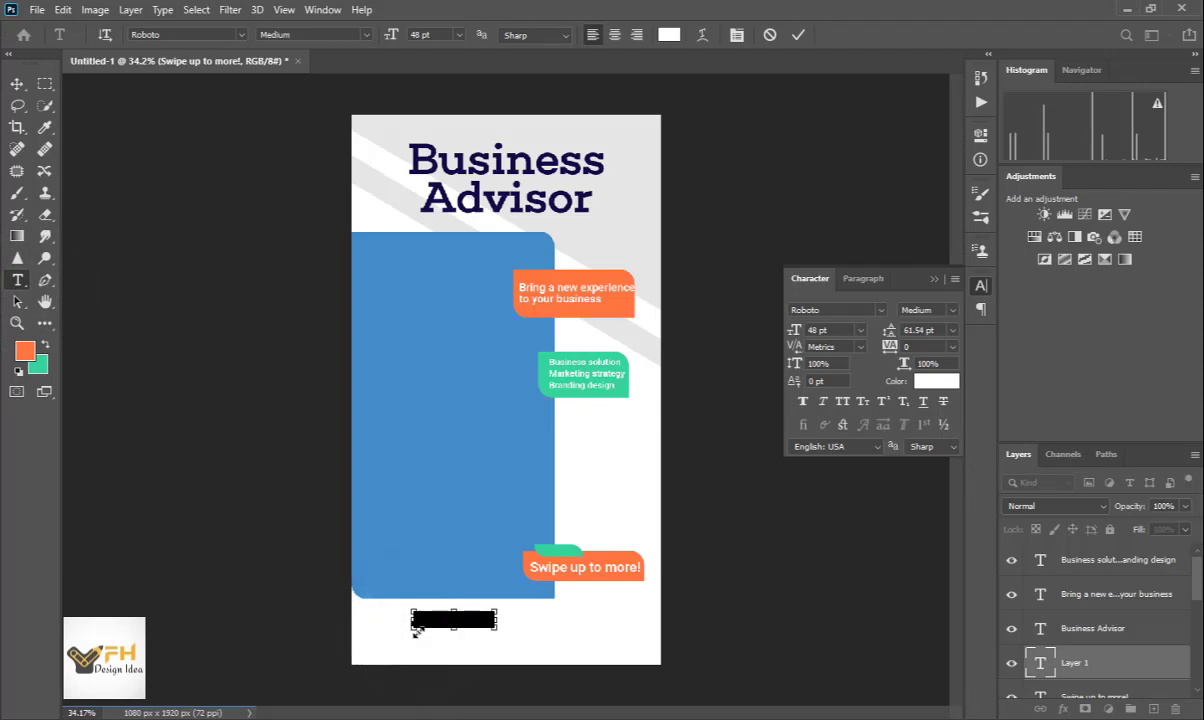
pyautogui.hotkey('ctrl', 'v')
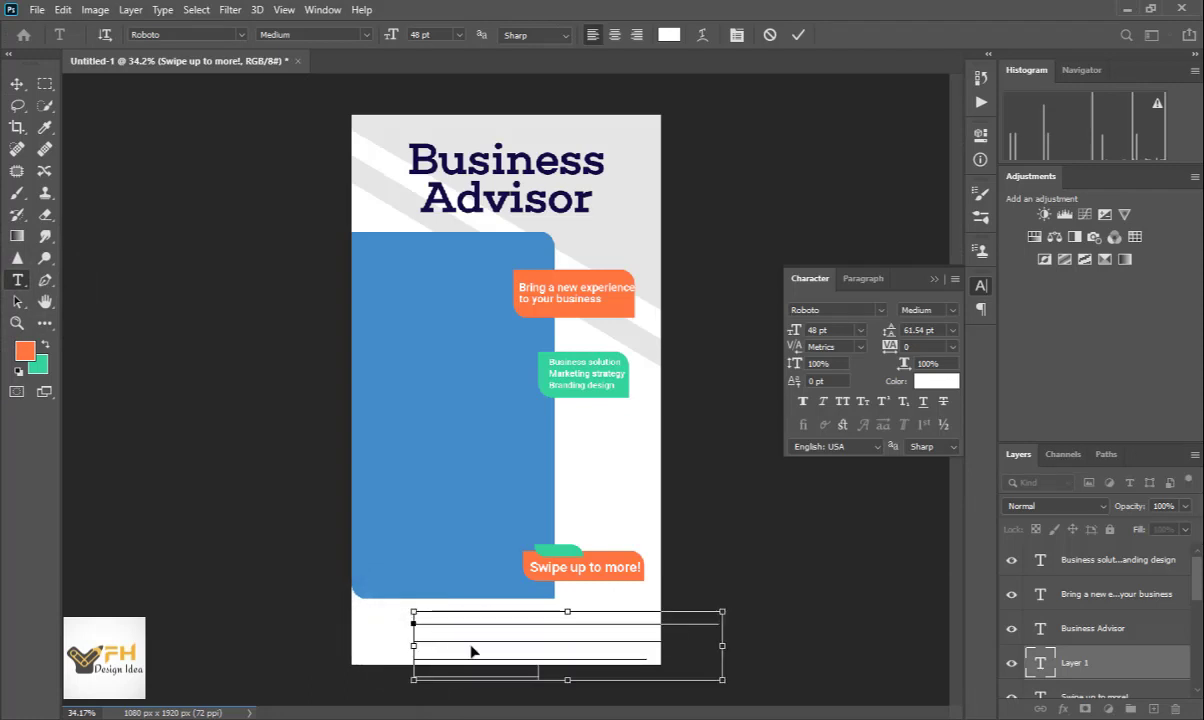
pyautogui.hotkey('ctrl', 'a')
pyautogui.click(936, 381)
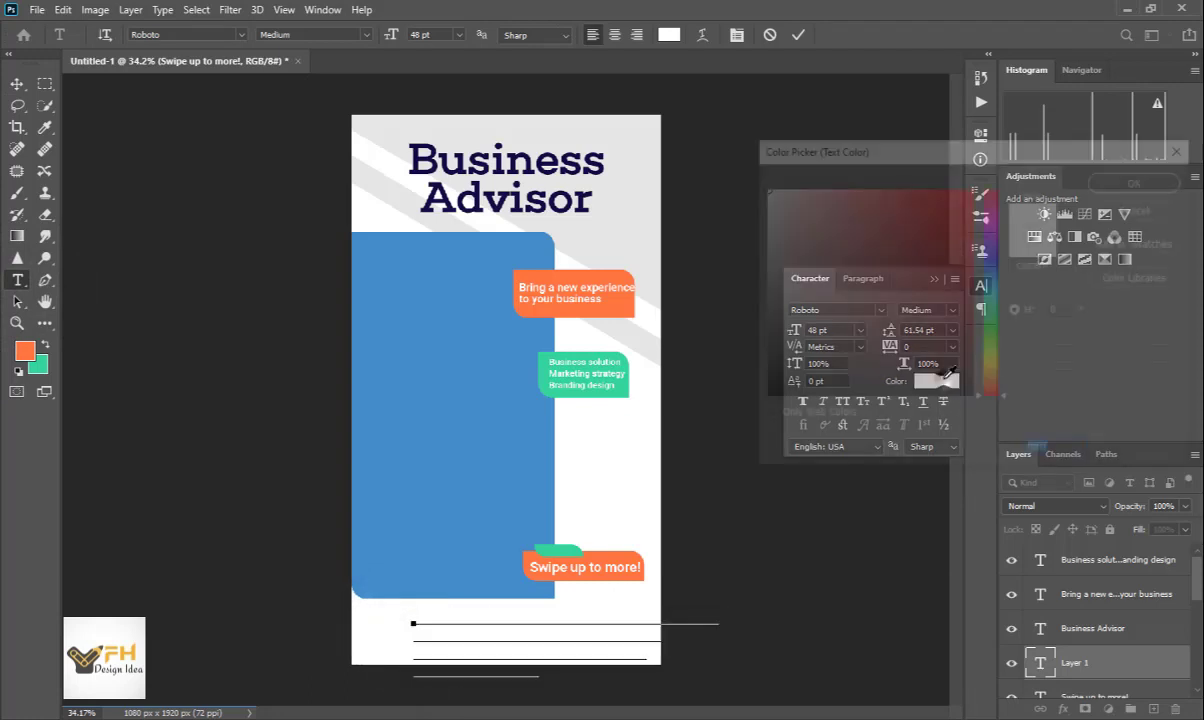
pyautogui.moveTo(918, 386); pyautogui.dragTo(790, 377)
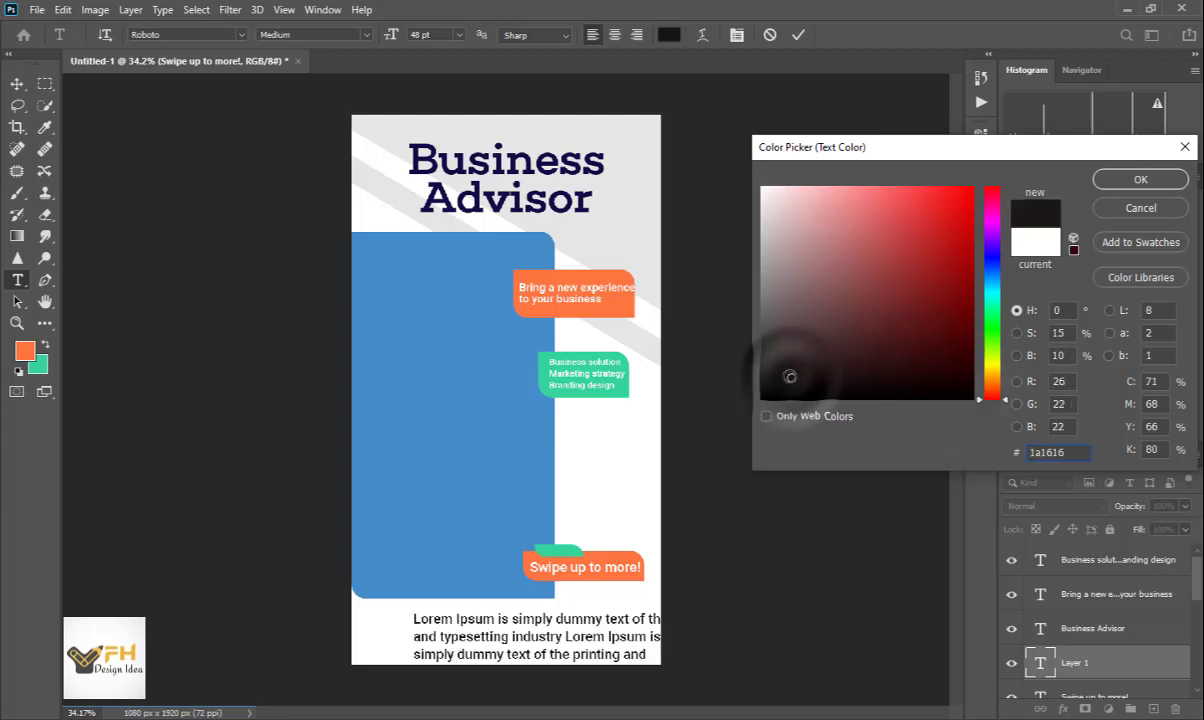
pyautogui.click(1140, 179)
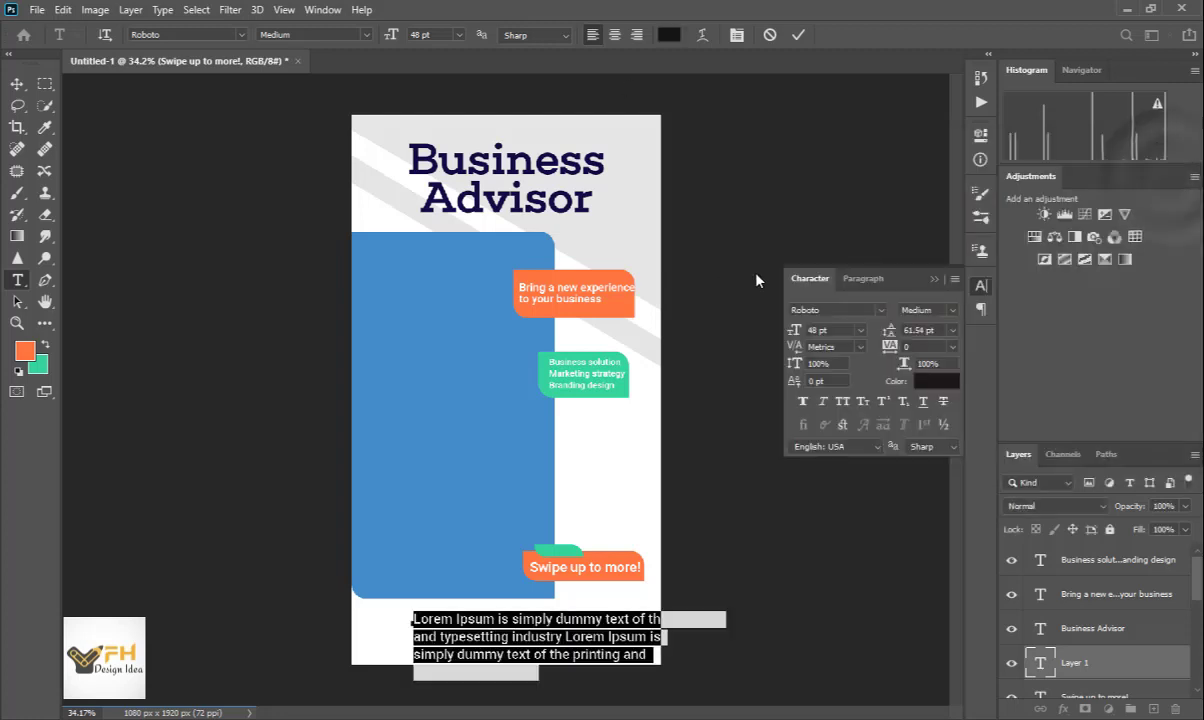
# - Set the Lorem Ipsum paragraph to 36 pt with Auto leading, moving it up slightly in the white area
pyautogui.click(860, 330)
pyautogui.click(855, 497)
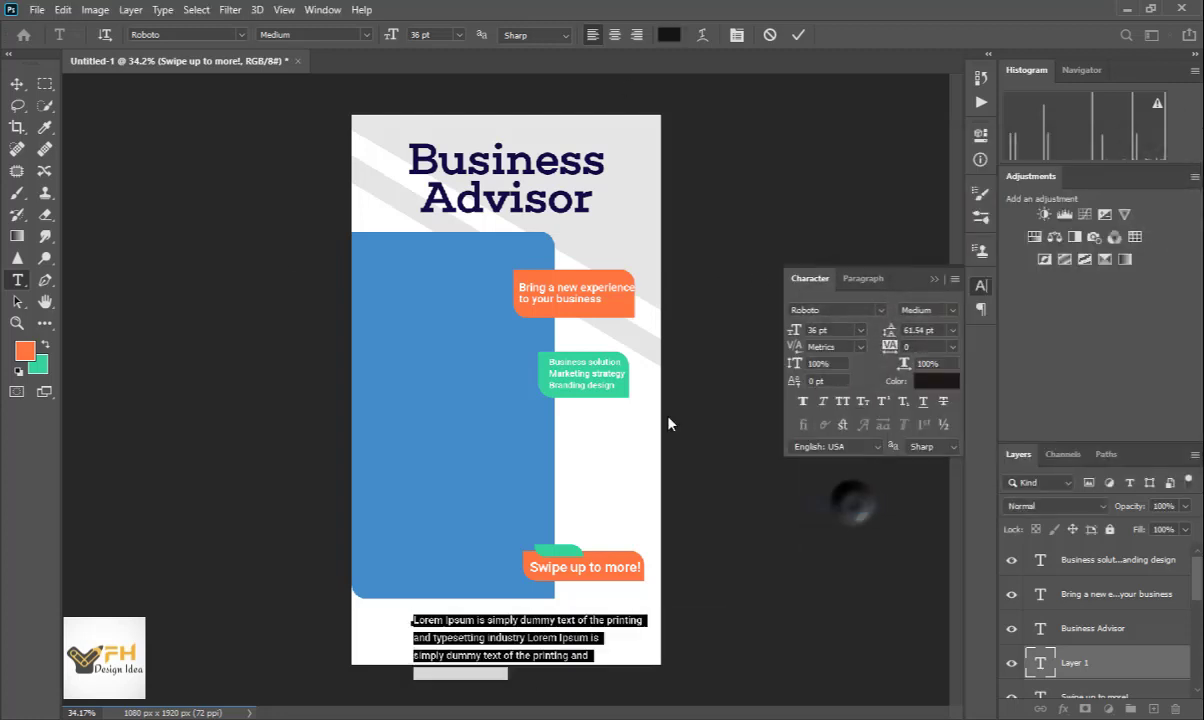
pyautogui.click(17, 83)
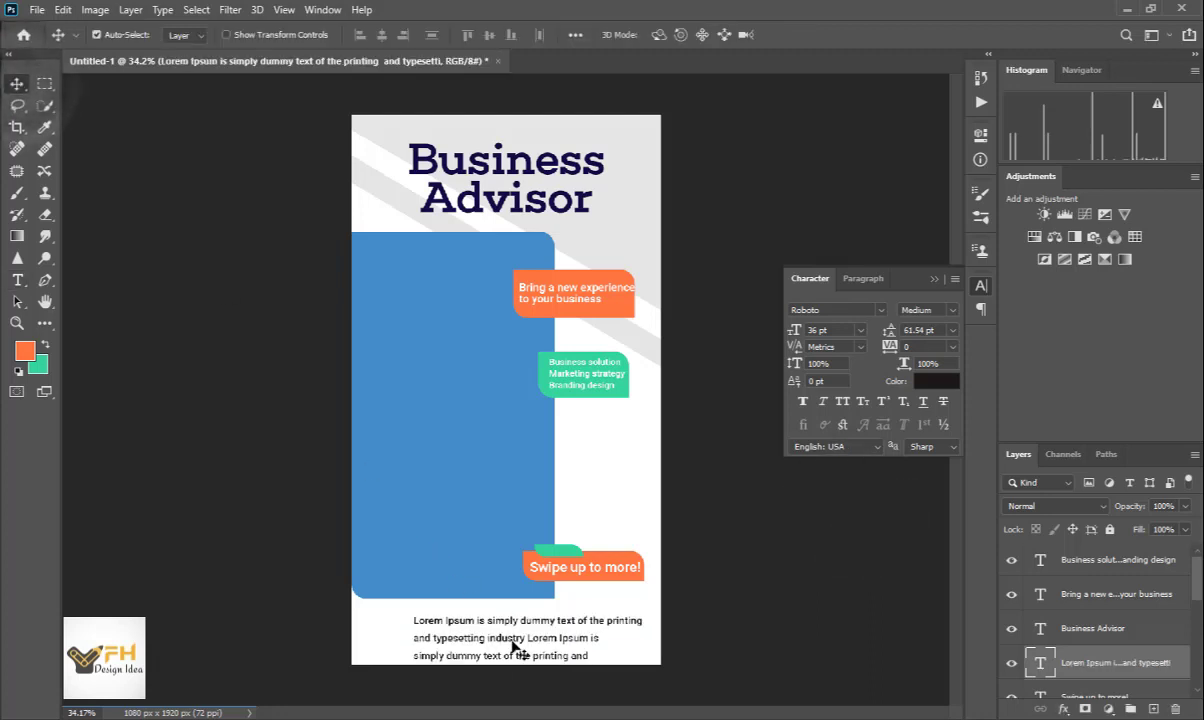
pyautogui.moveTo(514, 646); pyautogui.dragTo(508, 630)
pyautogui.doubleClick(508, 630)
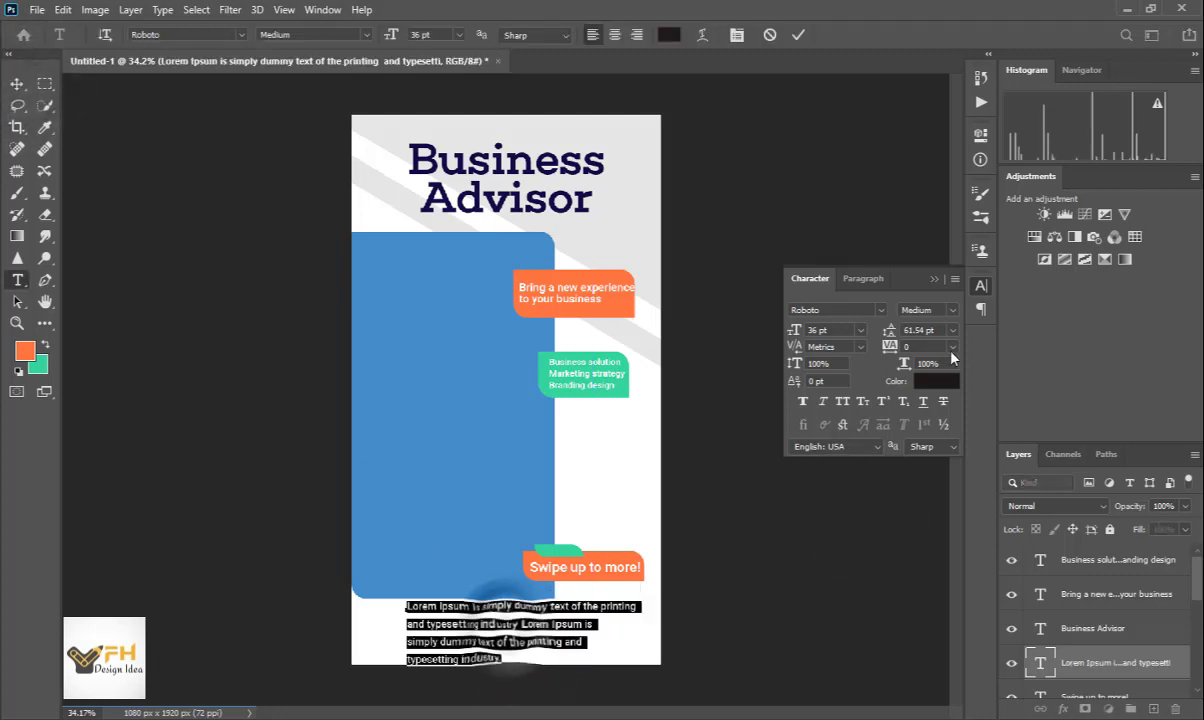
pyautogui.click(953, 330)
pyautogui.click(925, 346)
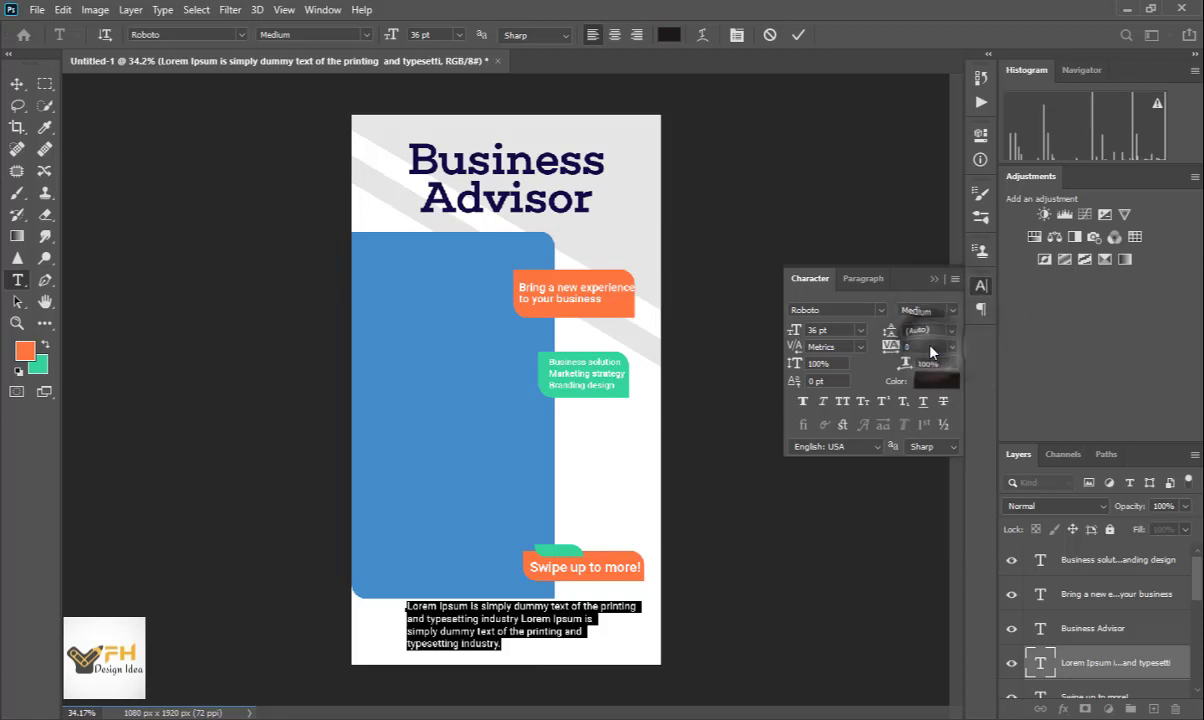
# - Move the heading, the blue rectangle and the Lorem Ipsum paragraph upward to free space at the bottom of the design
pyautogui.click(17, 83)
pyautogui.moveTo(457, 634); pyautogui.dragTo(452, 636)
pyautogui.moveTo(441, 466); pyautogui.dragTo(441, 464)
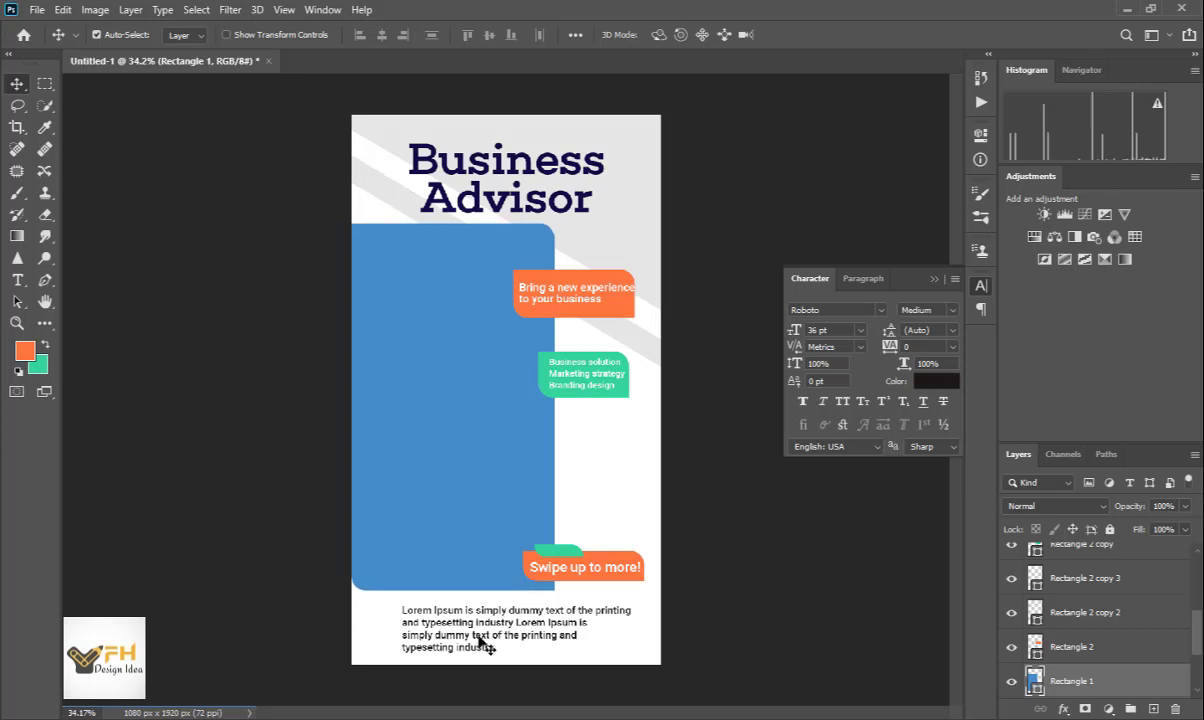
pyautogui.moveTo(479, 640); pyautogui.dragTo(478, 636)
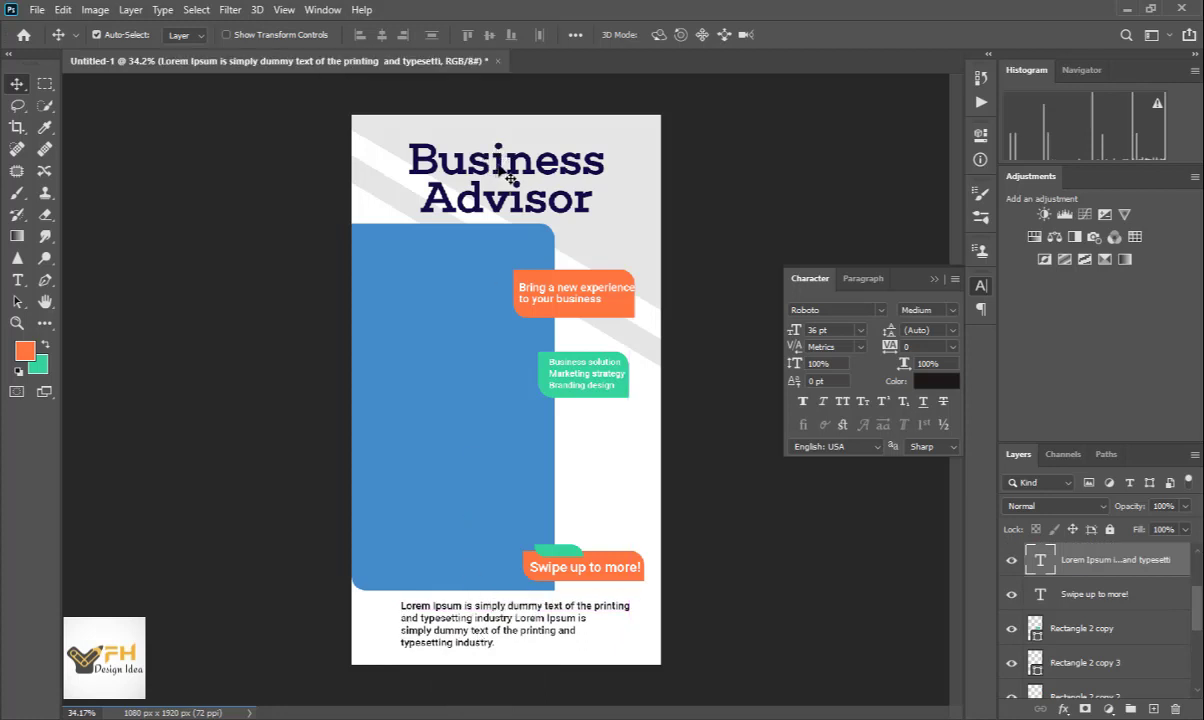
pyautogui.moveTo(505, 162); pyautogui.dragTo(505, 151)
pyautogui.click(480, 278)
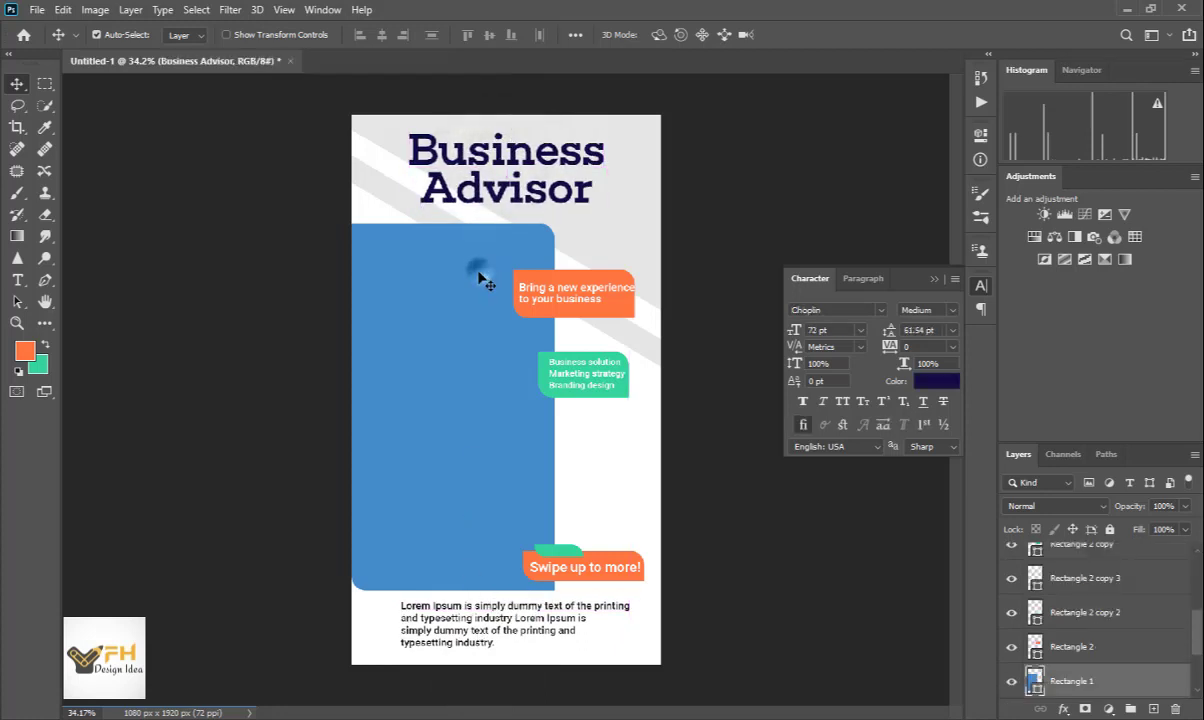
pyautogui.moveTo(480, 278); pyautogui.dragTo(481, 268)
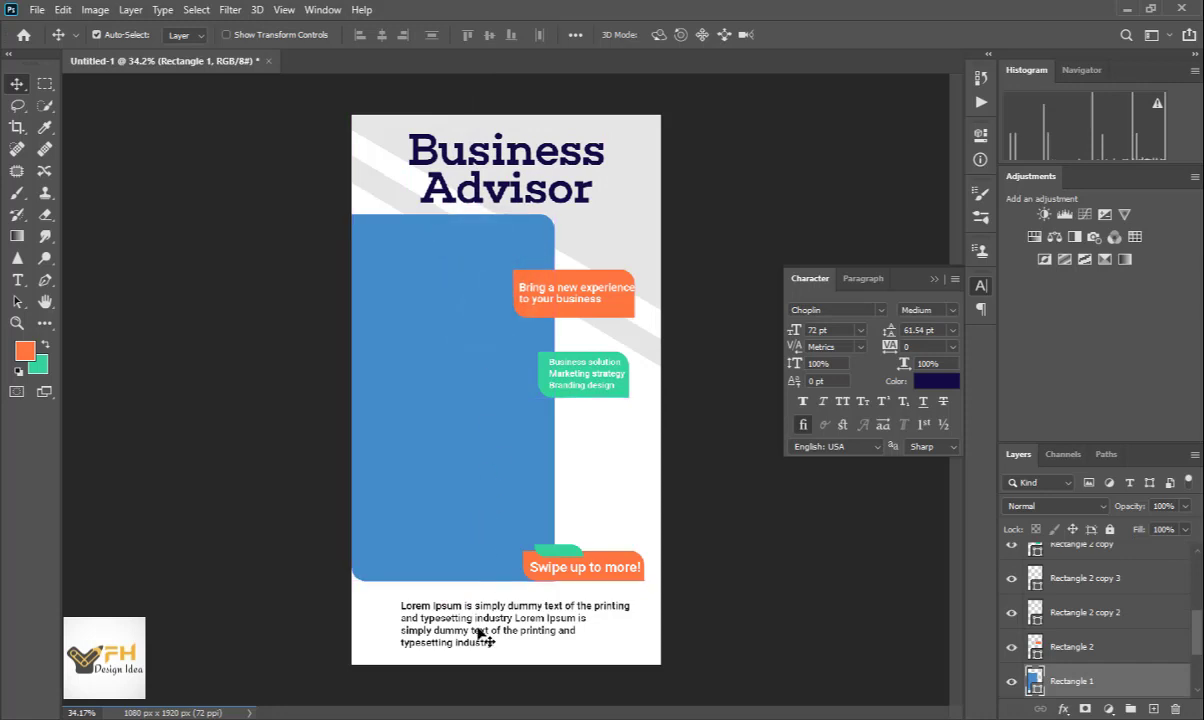
pyautogui.moveTo(490, 628); pyautogui.dragTo(488, 614)
# - Switch to Notepad, copy the line "Online.com", and return to the Photoshop layout
pyautogui.hotkey('alt', 'Tab')
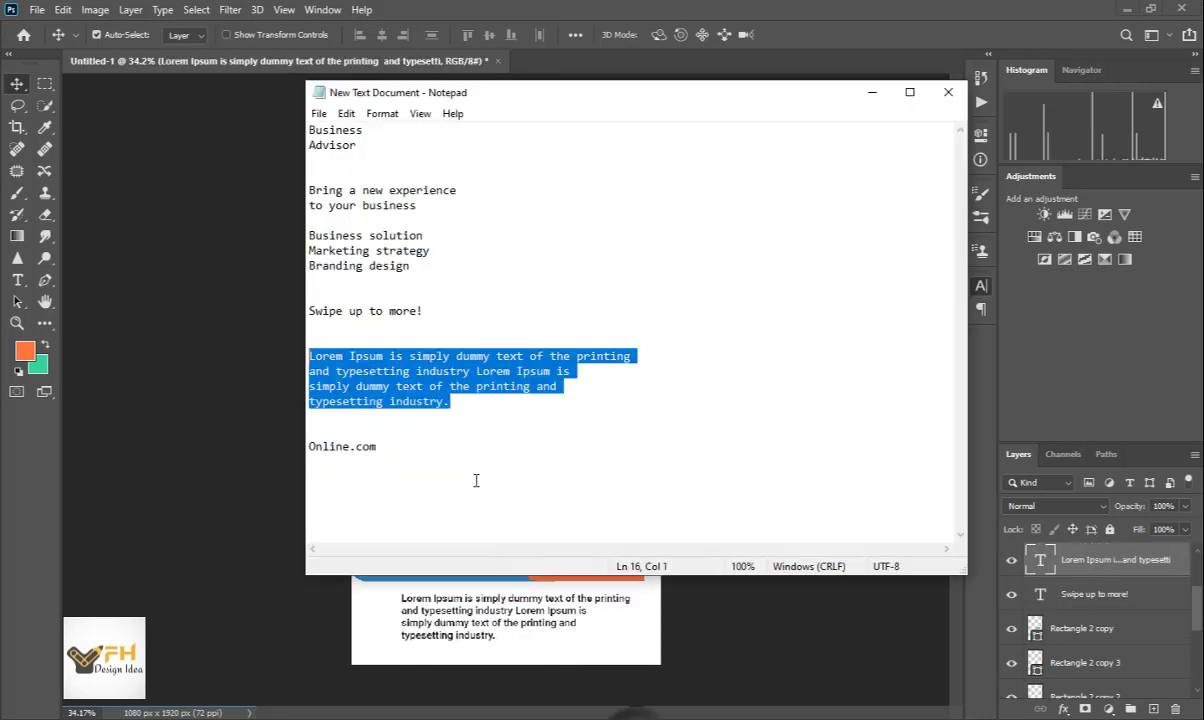
pyautogui.moveTo(398, 450); pyautogui.dragTo(316, 446)
pyautogui.rightClick(325, 447)
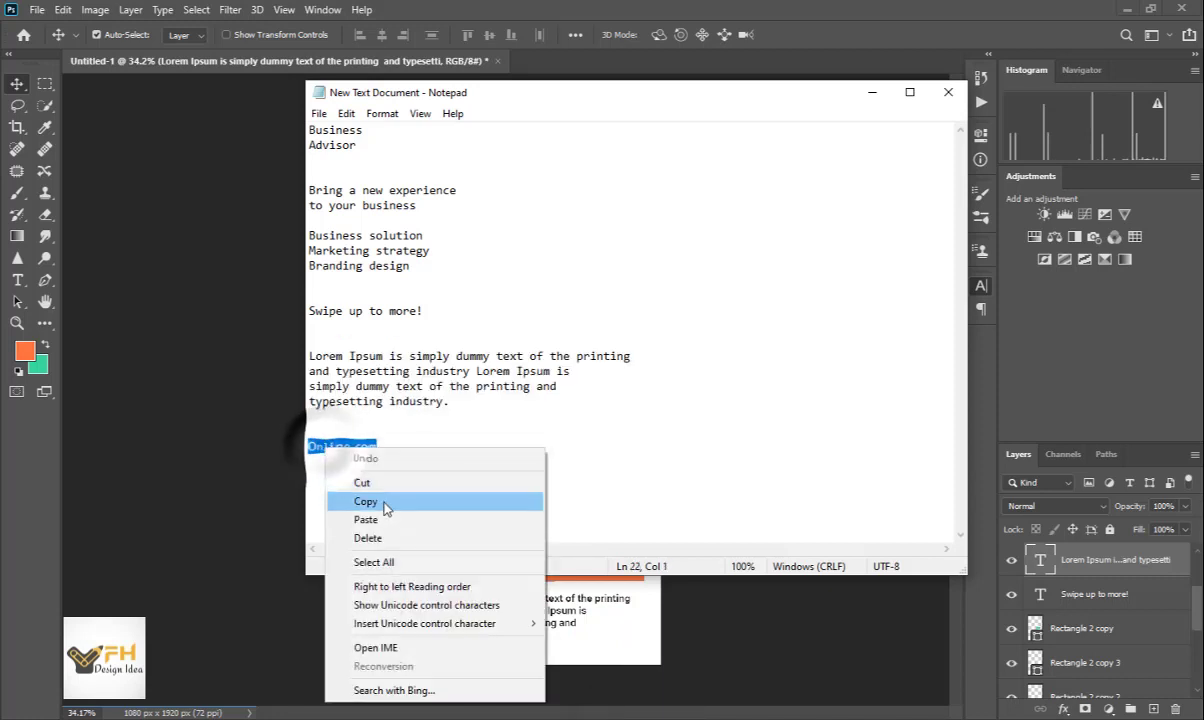
pyautogui.click(384, 502)
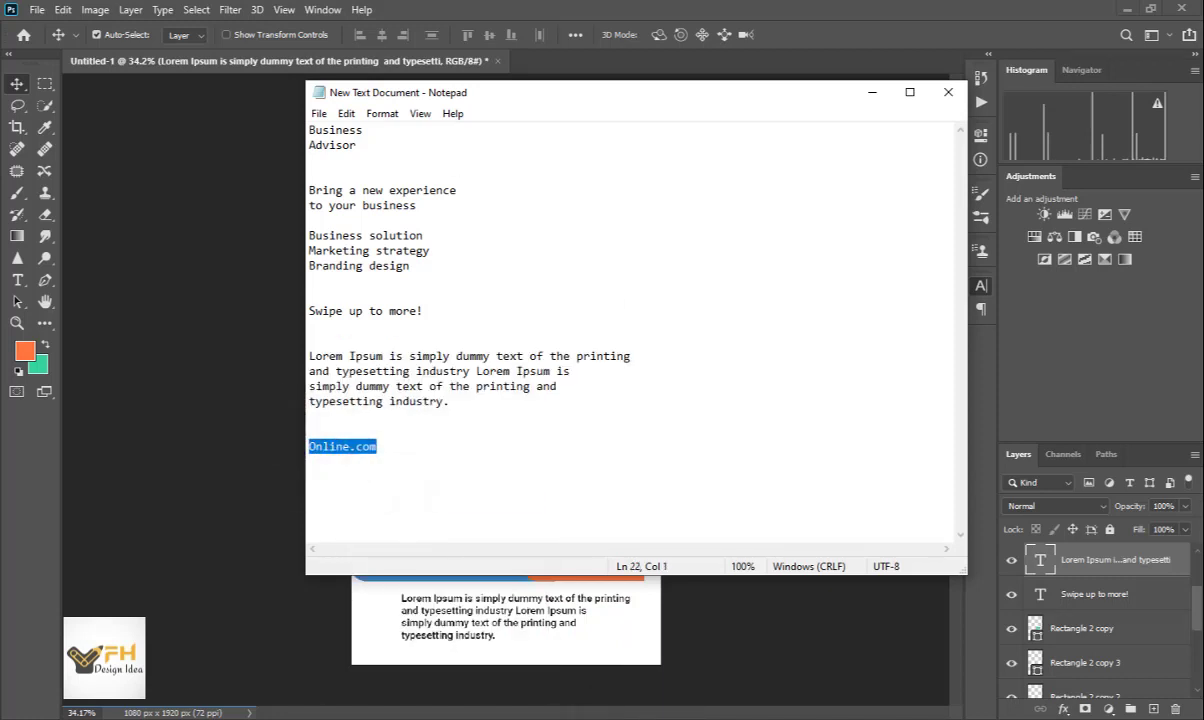
pyautogui.hotkey('alt', 'Tab')
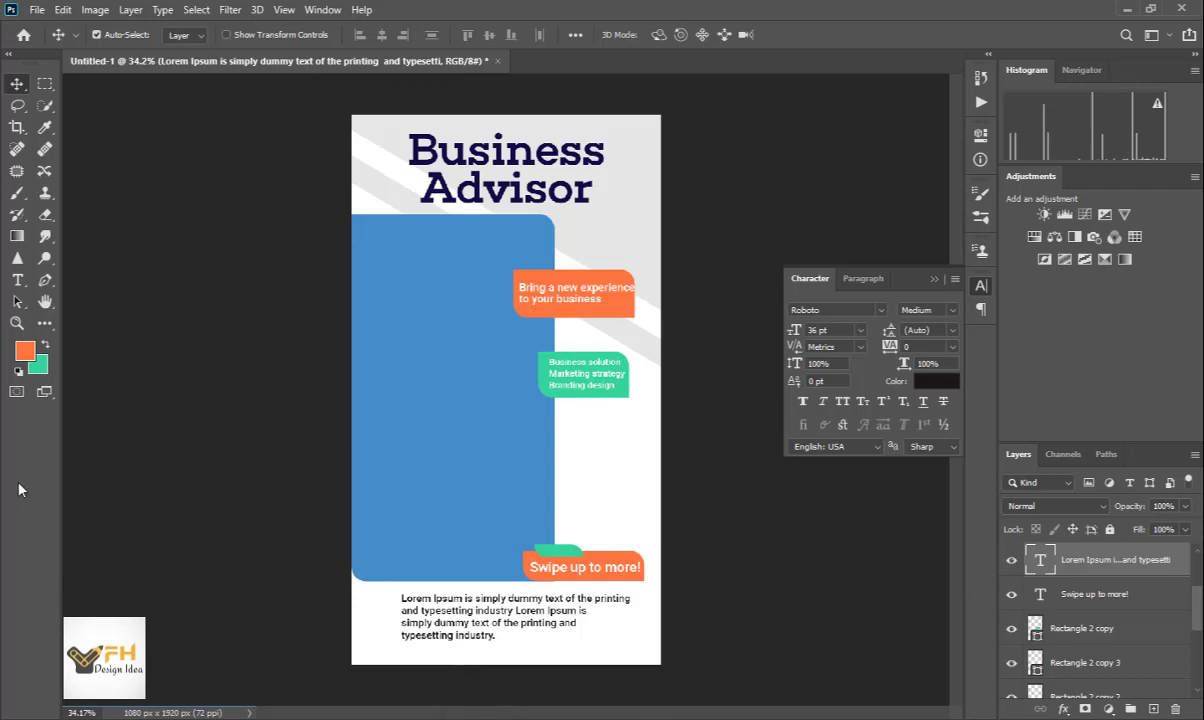
# - Paste "Online.com" as a new text layer below the paragraph and align it with the paragraph's left edge
pyautogui.click(17, 280)
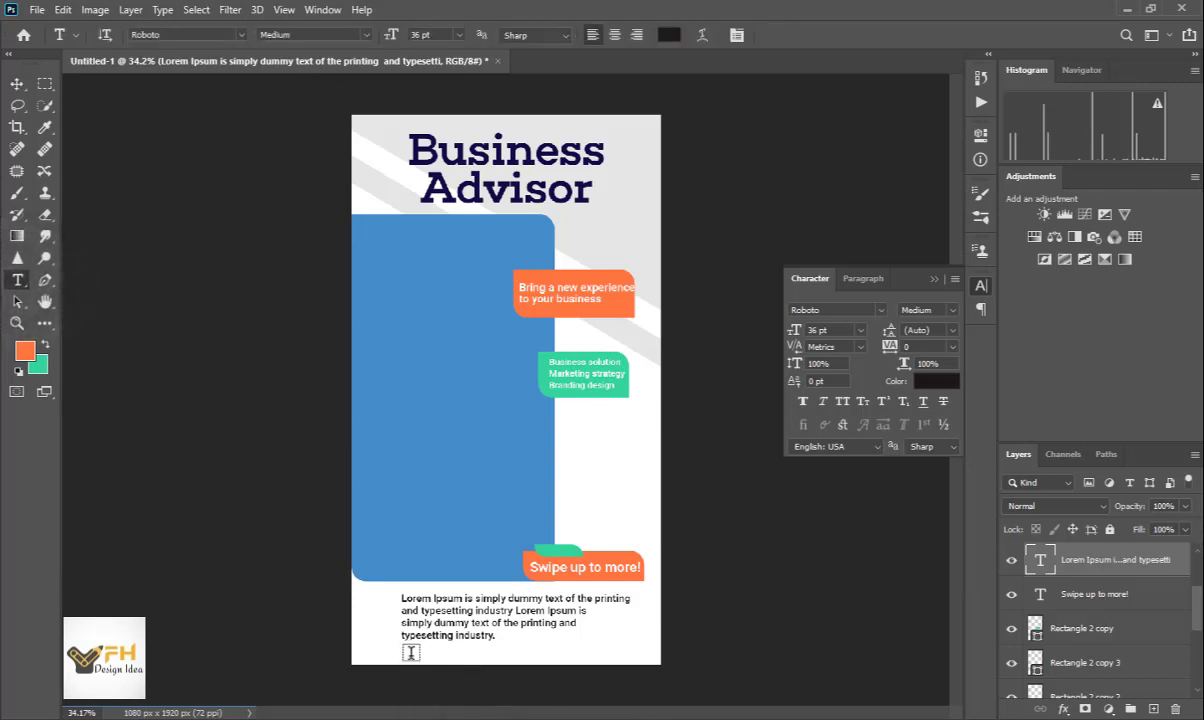
pyautogui.click(409, 652)
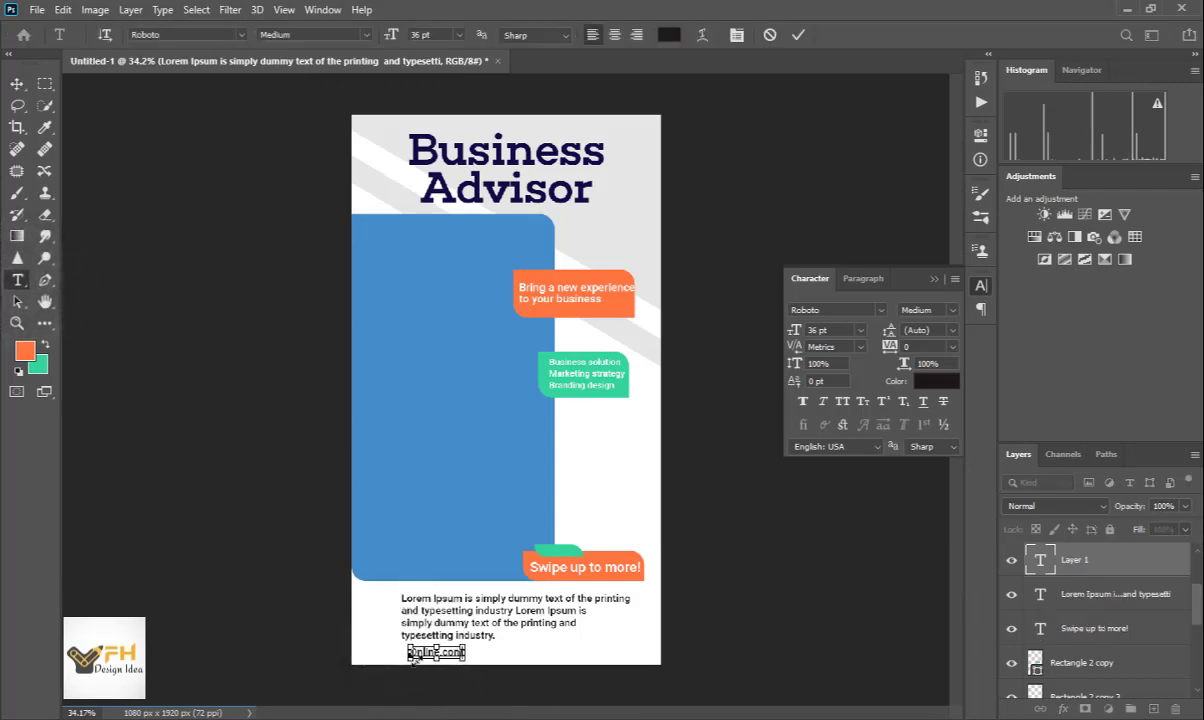
pyautogui.click(17, 83)
pyautogui.moveTo(447, 657); pyautogui.dragTo(436, 657)
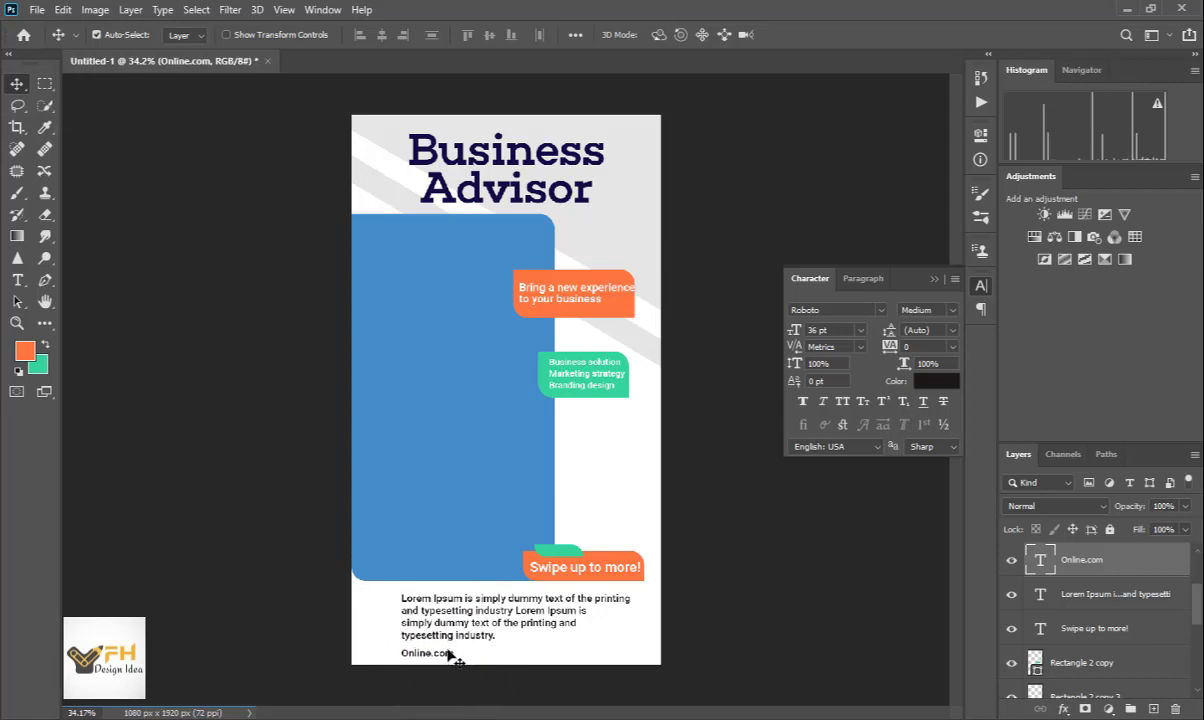
# - Nudge the large blue rectangle slightly downward and select the tagline text layer
pyautogui.click(430, 398)
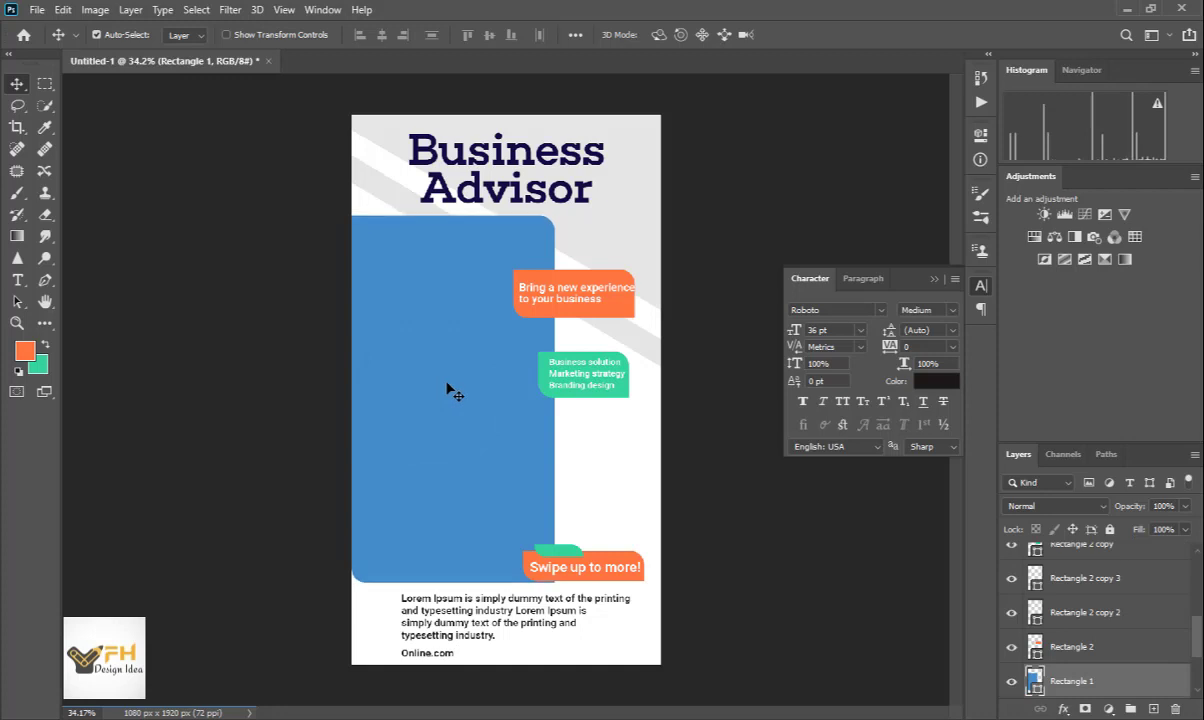
pyautogui.click(543, 377)
pyautogui.click(568, 318)
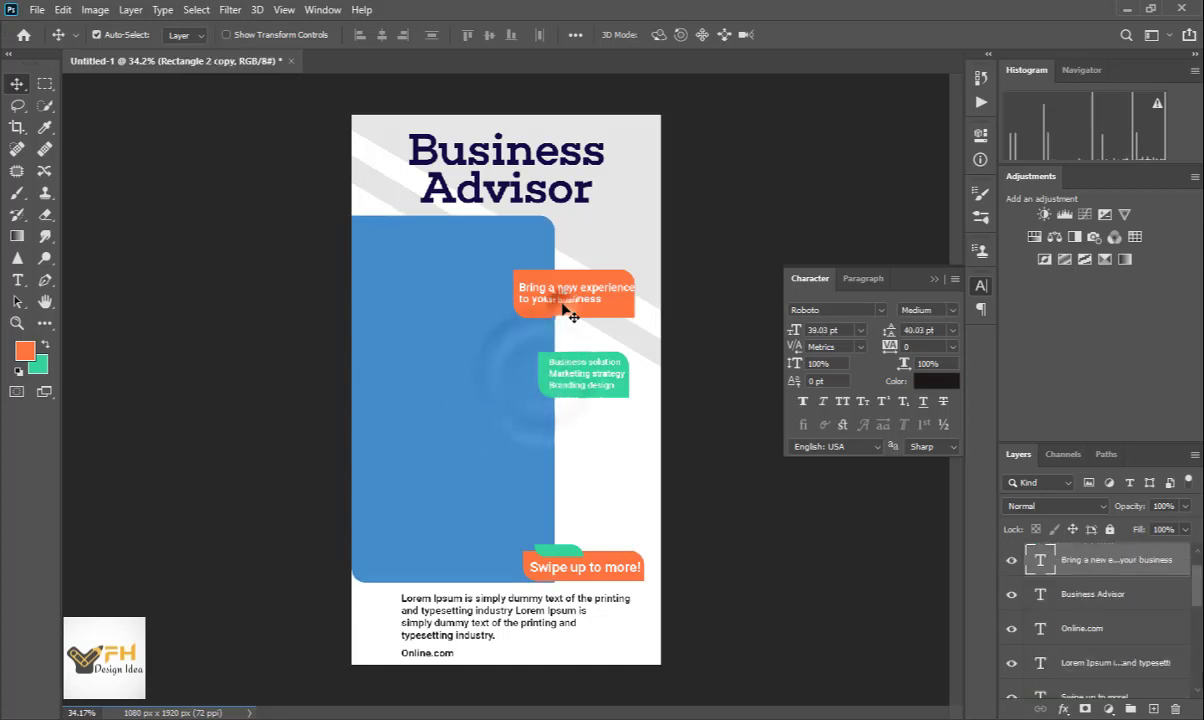
pyautogui.hotkey('ctrl', 't')
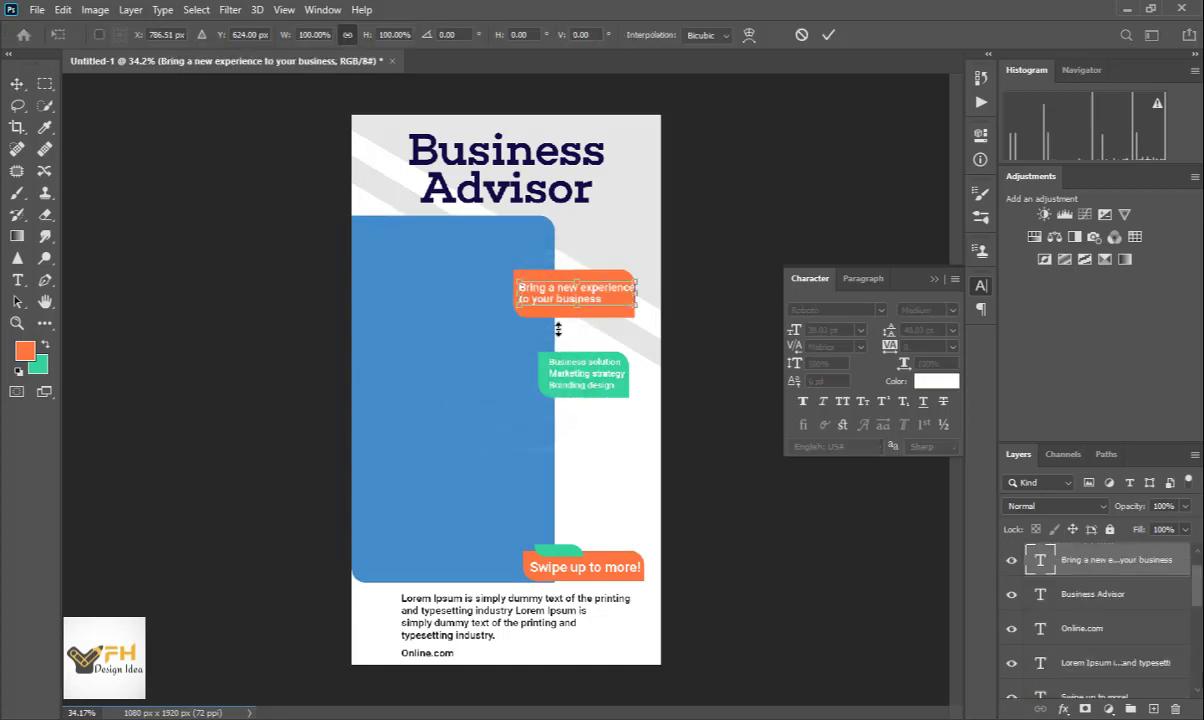
pyautogui.press('Return')
# - Show the rulers and widen the orange tagline rectangle leftward to about 115% of its width
pyautogui.click(613, 312)
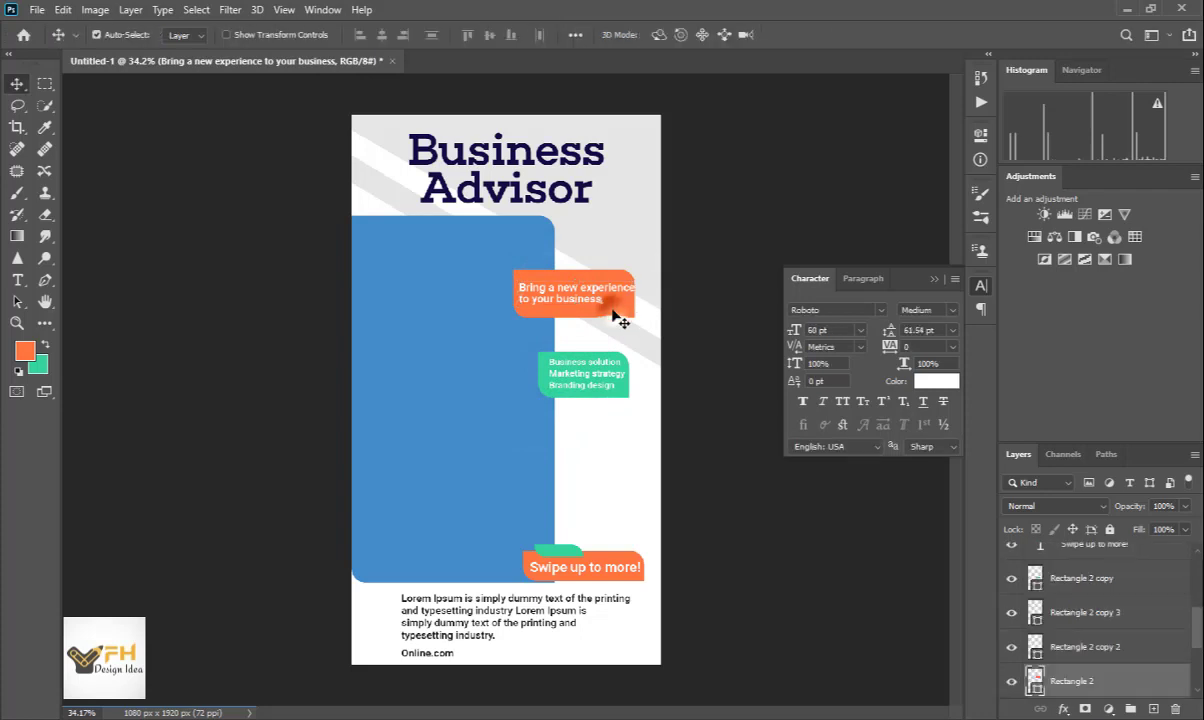
pyautogui.hotkey('ctrl', 'r')
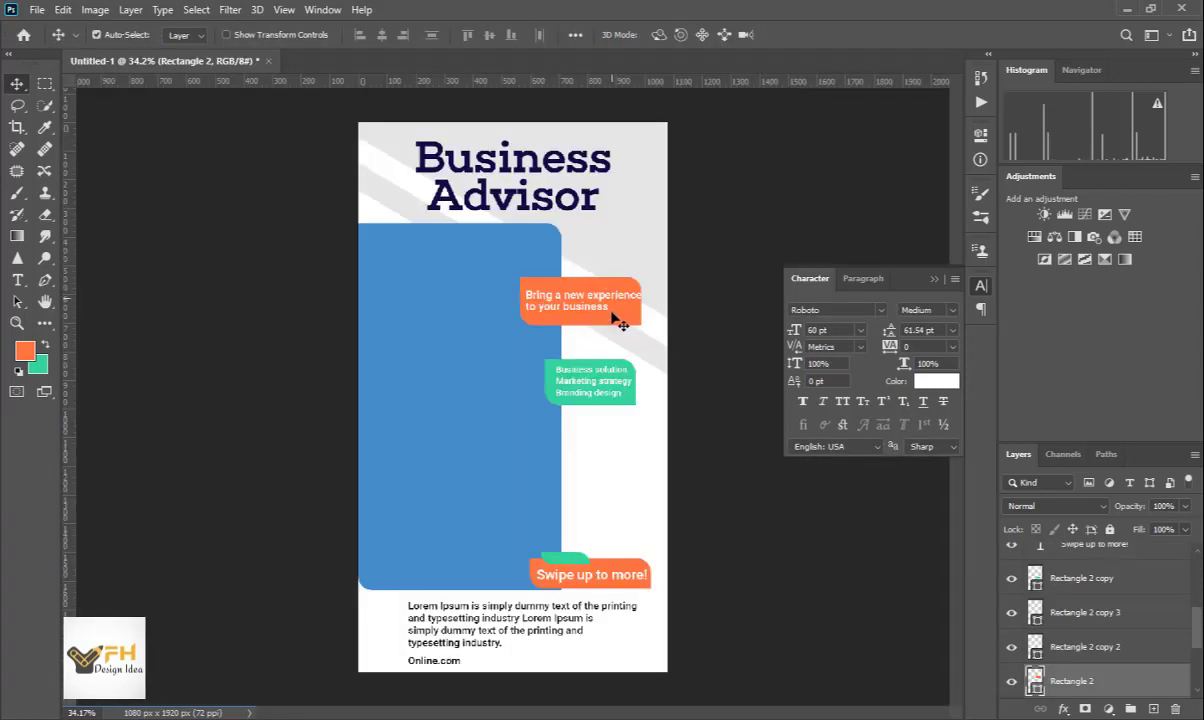
pyautogui.hotkey('ctrl', 't')
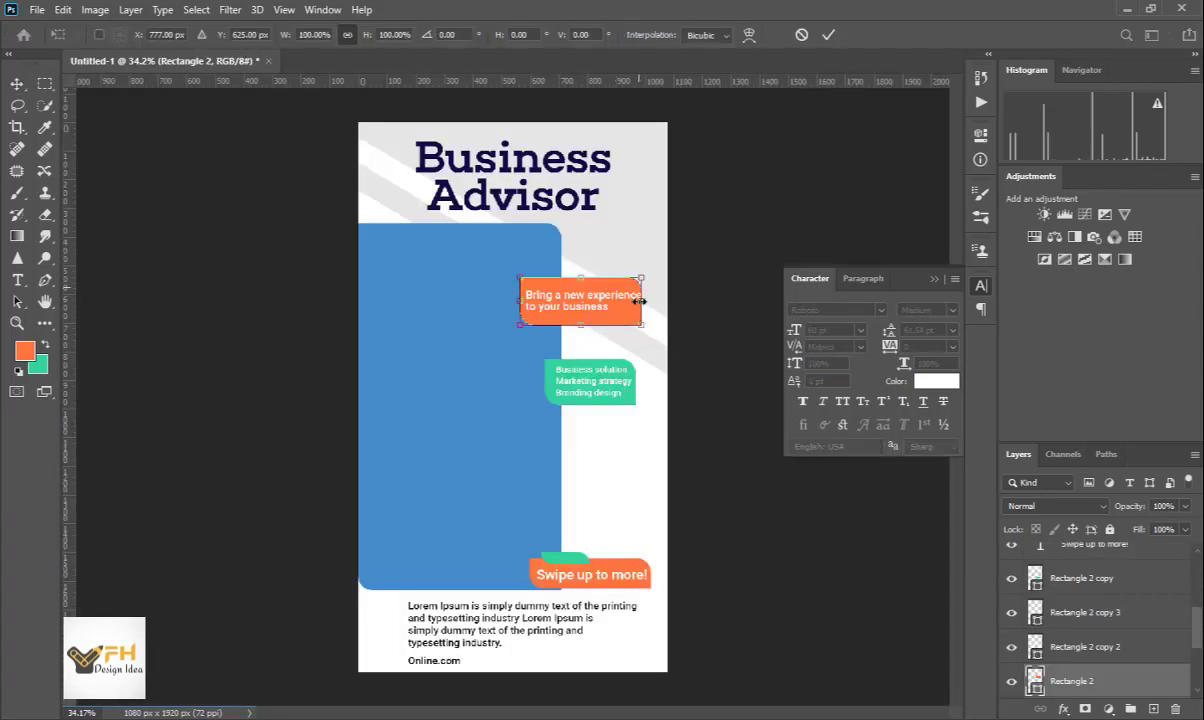
pyautogui.moveTo(519, 301); pyautogui.dragTo(501, 300)
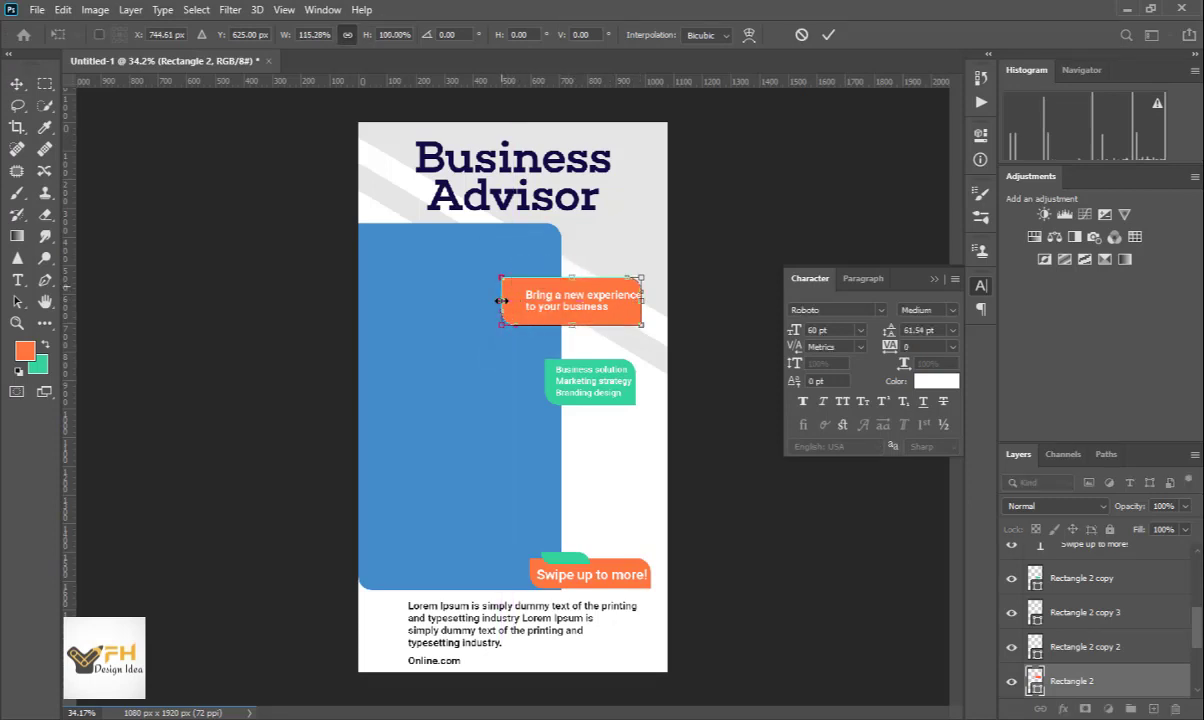
pyautogui.press('Return')
pyautogui.moveTo(621, 310); pyautogui.dragTo(629, 312)
pyautogui.click(512, 302)
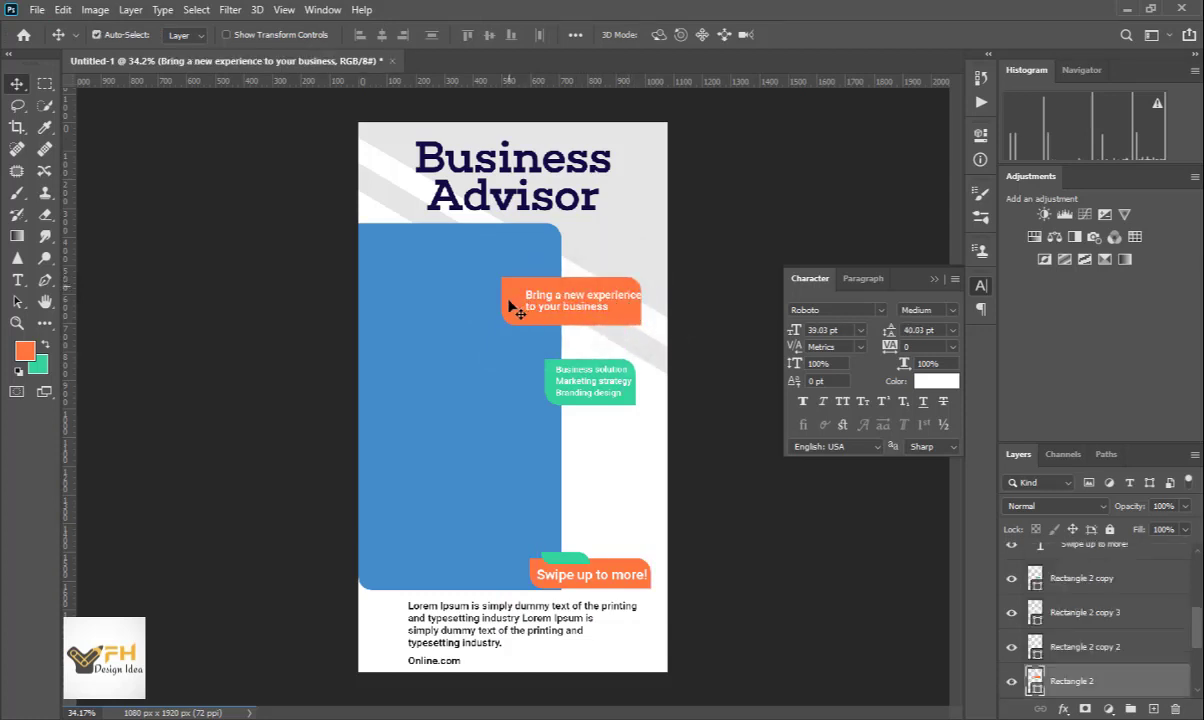
# - Move the orange tagline rectangle right to line up with the swipe-up box's right edge and centre the tagline text inside it
pyautogui.moveTo(624, 326); pyautogui.dragTo(628, 325)
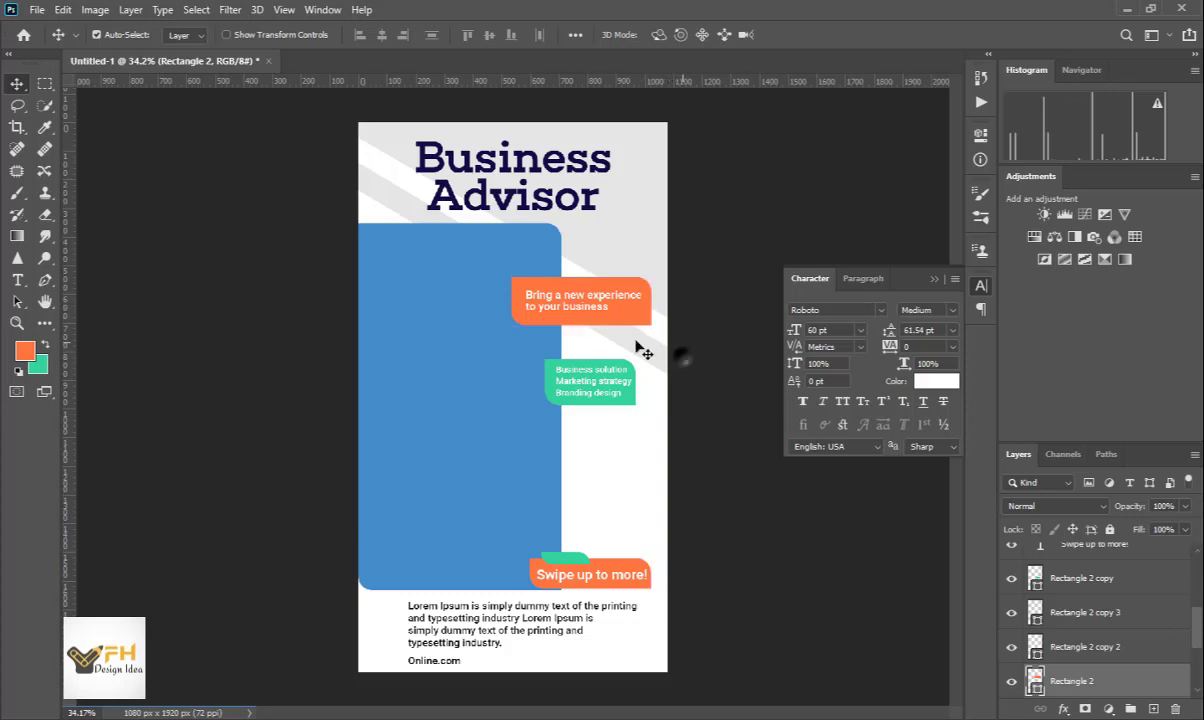
pyautogui.click(545, 296)
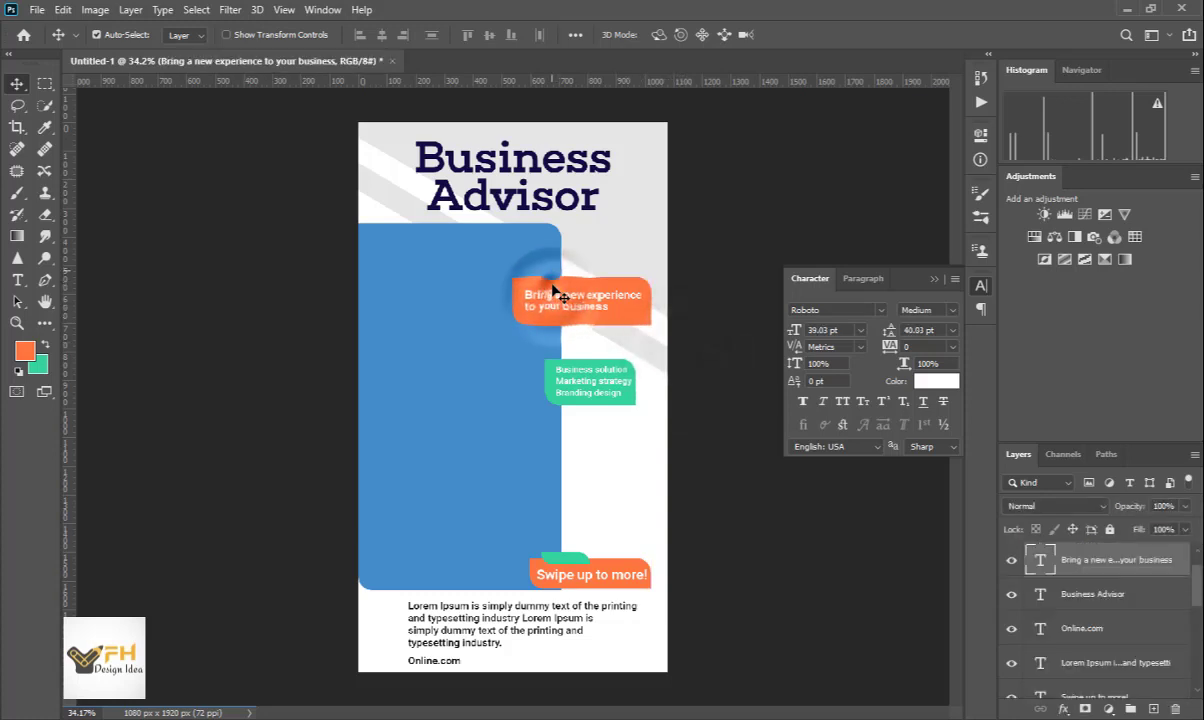
pyautogui.click(382, 35)
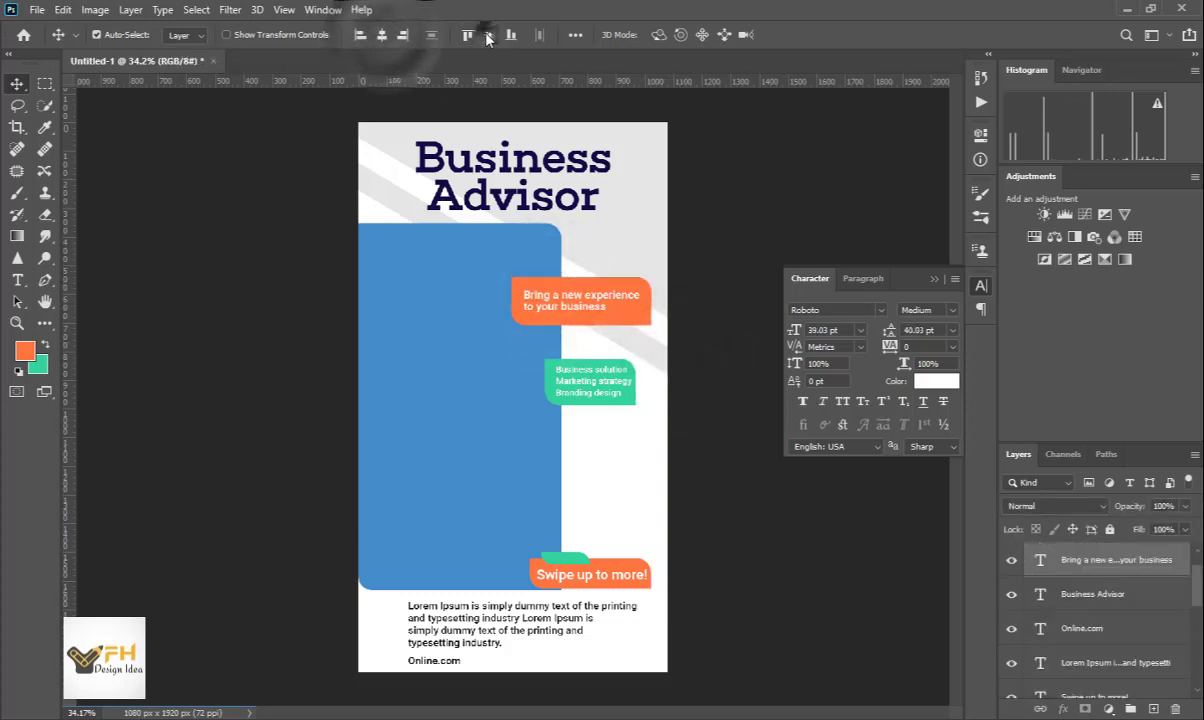
pyautogui.click(487, 37)
pyautogui.click(730, 250)
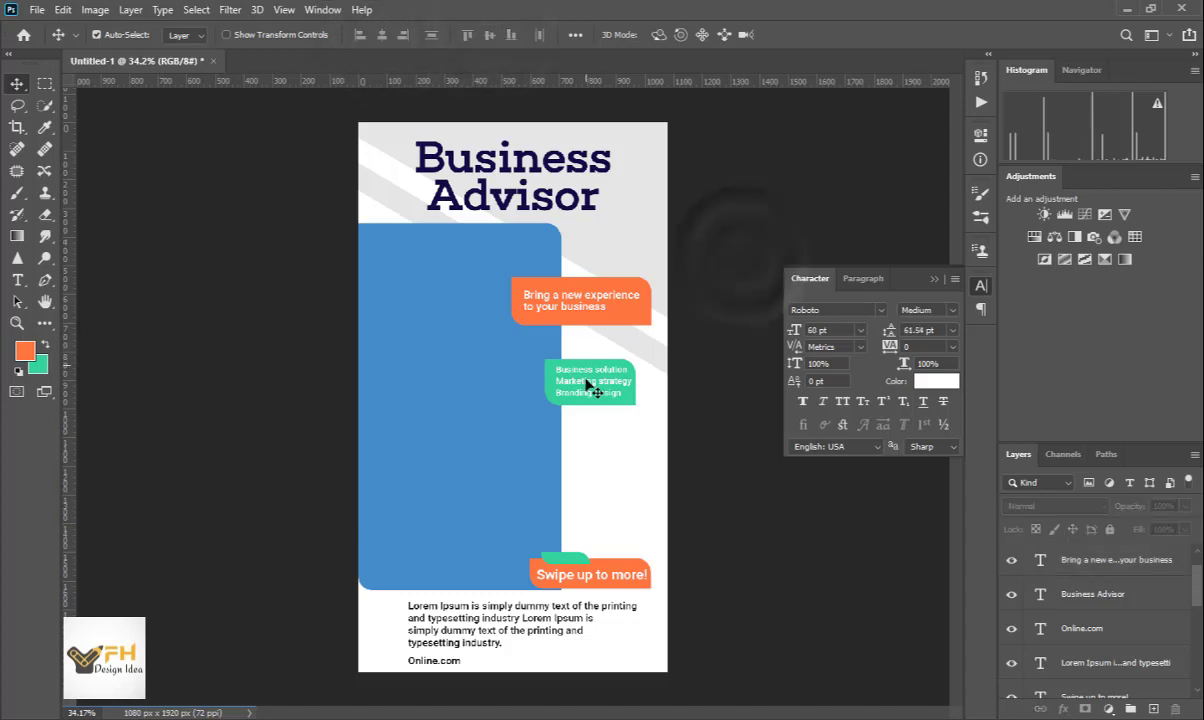
# - Put the green rectangle behind the services text into Free Transform
pyautogui.scroll(5, 585, 384)
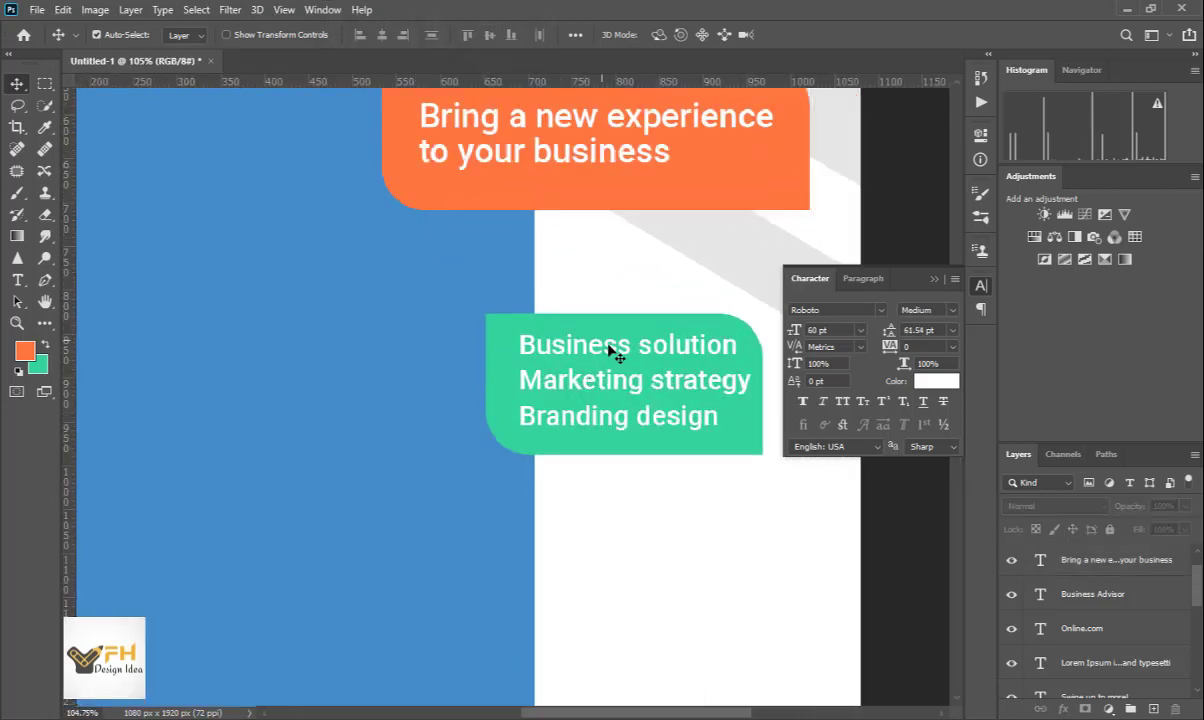
pyautogui.click(620, 330)
pyautogui.hotkey('ctrl', 't')
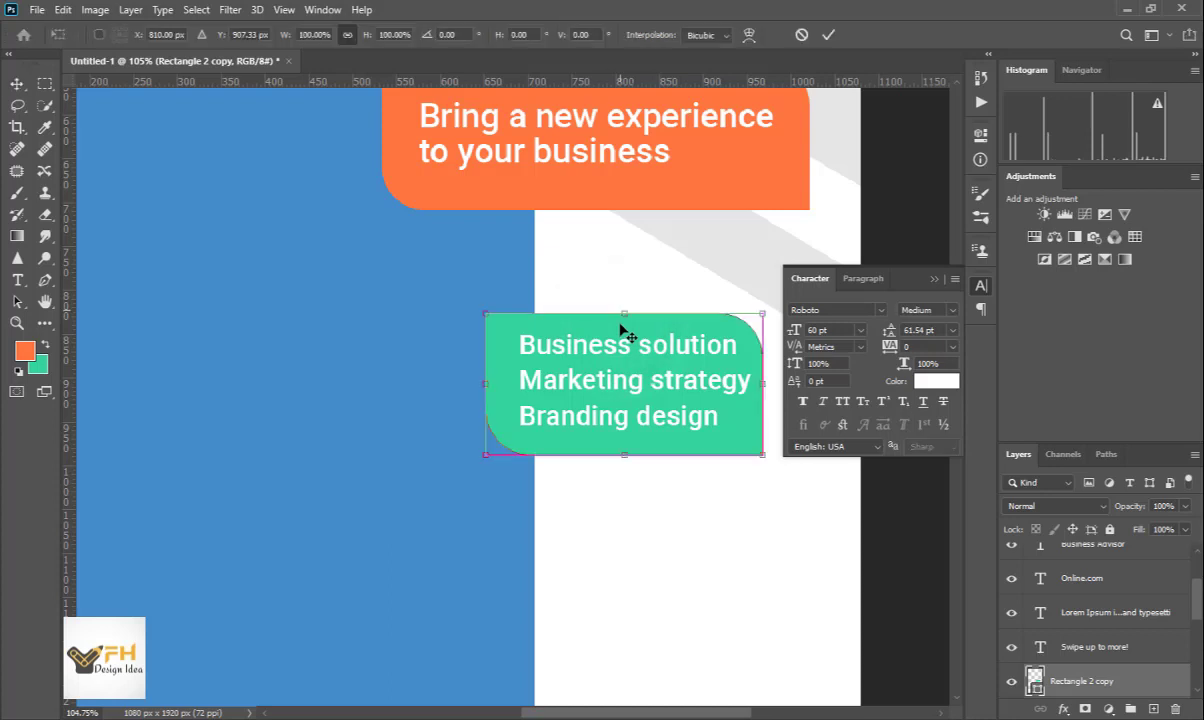
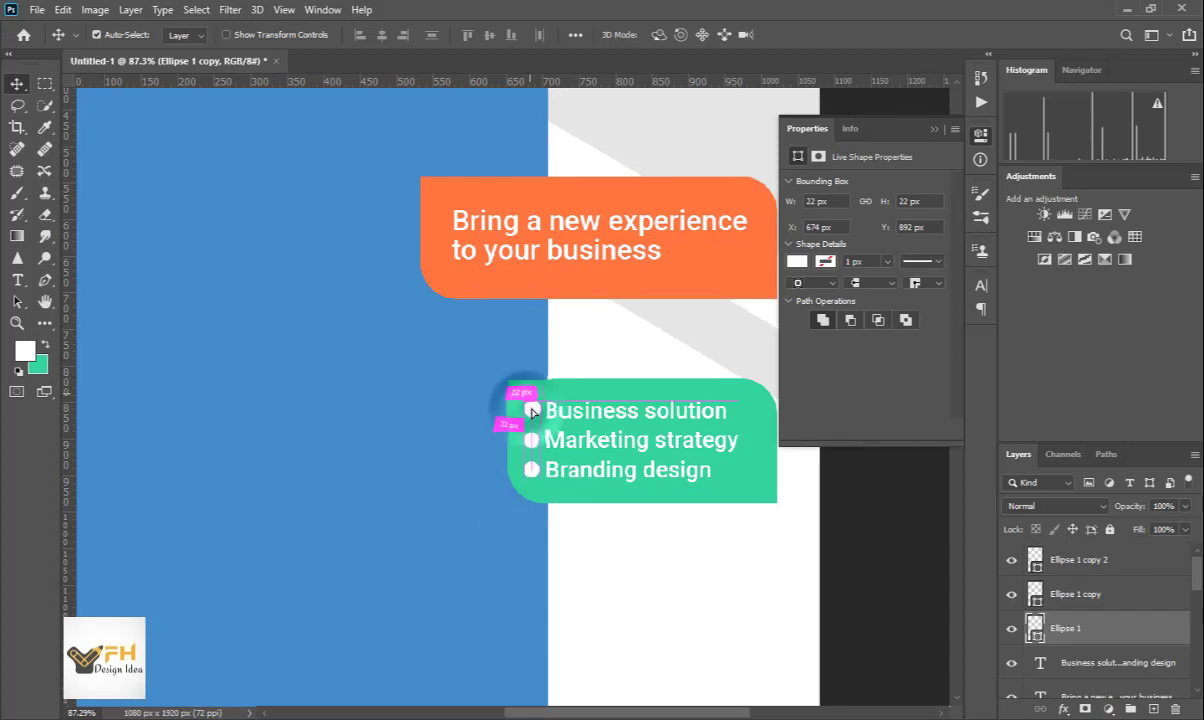
# - Fine-tune the positions of the white bullet circles so each lines up with its service line
pyautogui.click(620, 543)
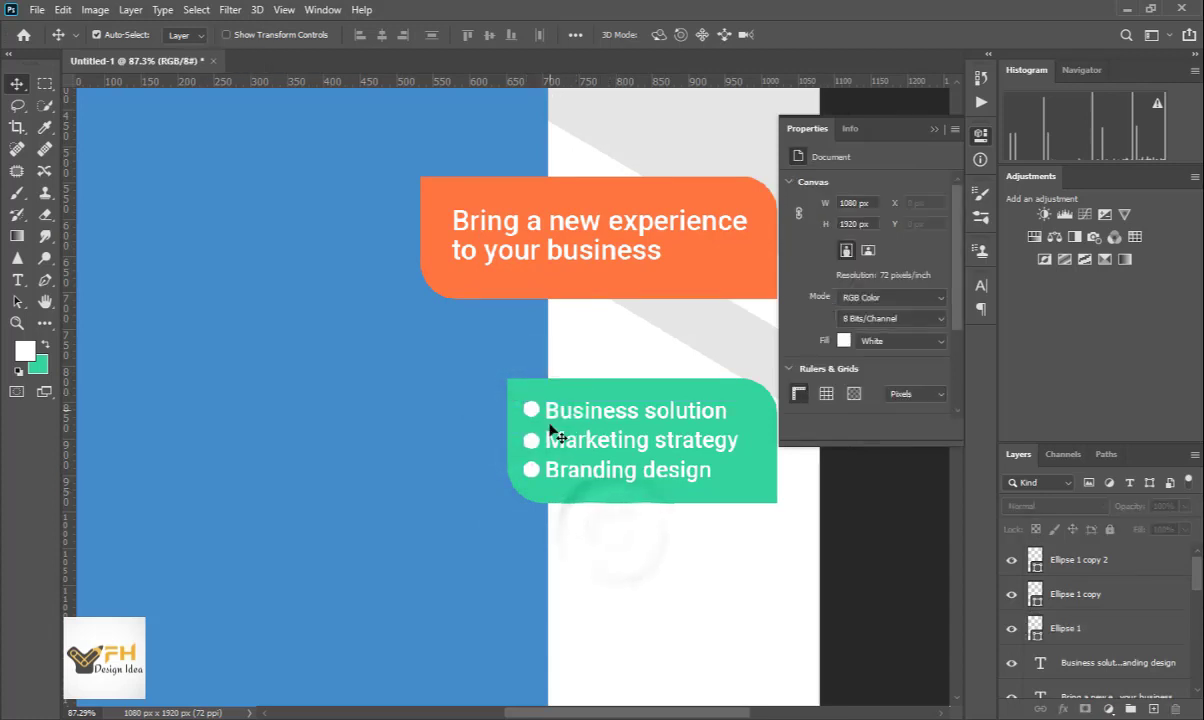
pyautogui.scroll(3, 545, 420)
pyautogui.click(522, 400)
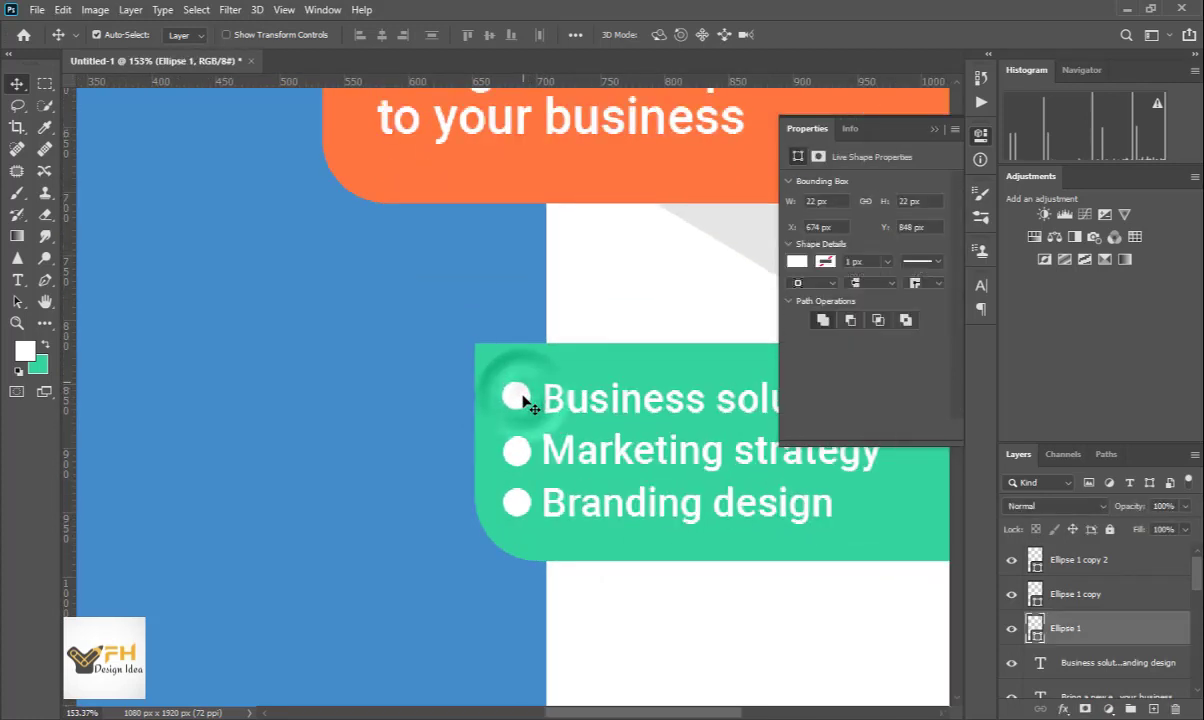
pyautogui.click(512, 458)
pyautogui.click(520, 507)
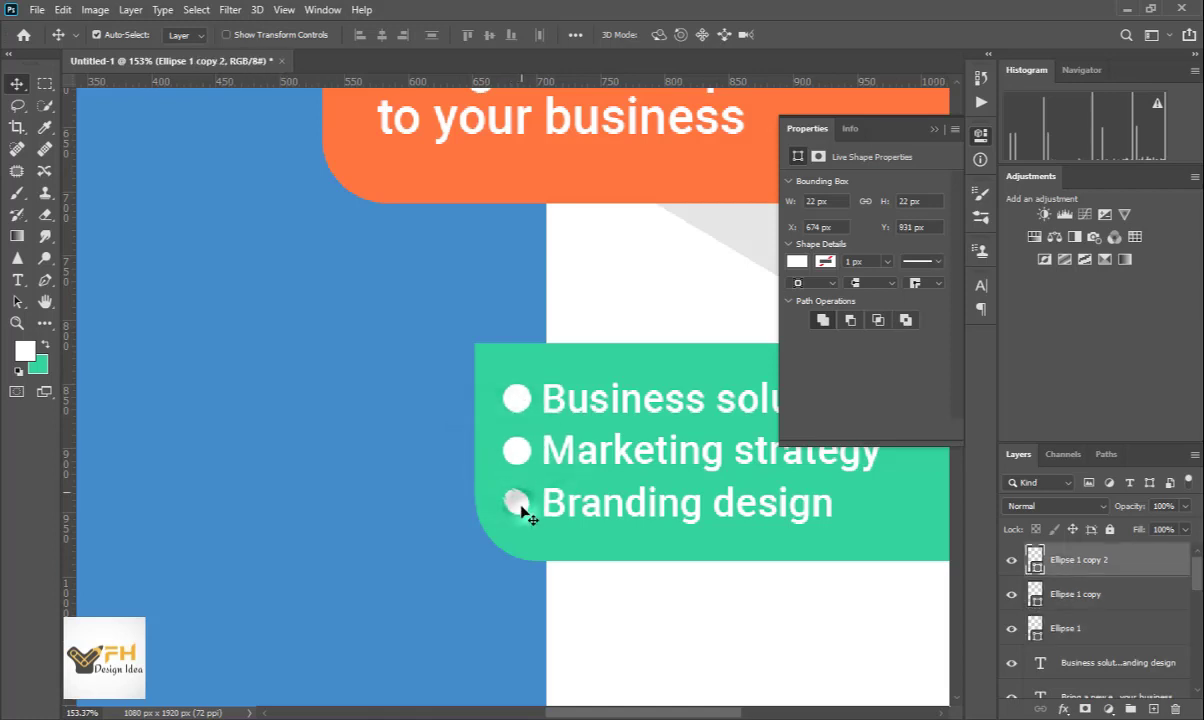
# - Move the three bullet circles and the services text together slightly right to centre them in the green rectangle
pyautogui.scroll(-3, 559, 479)
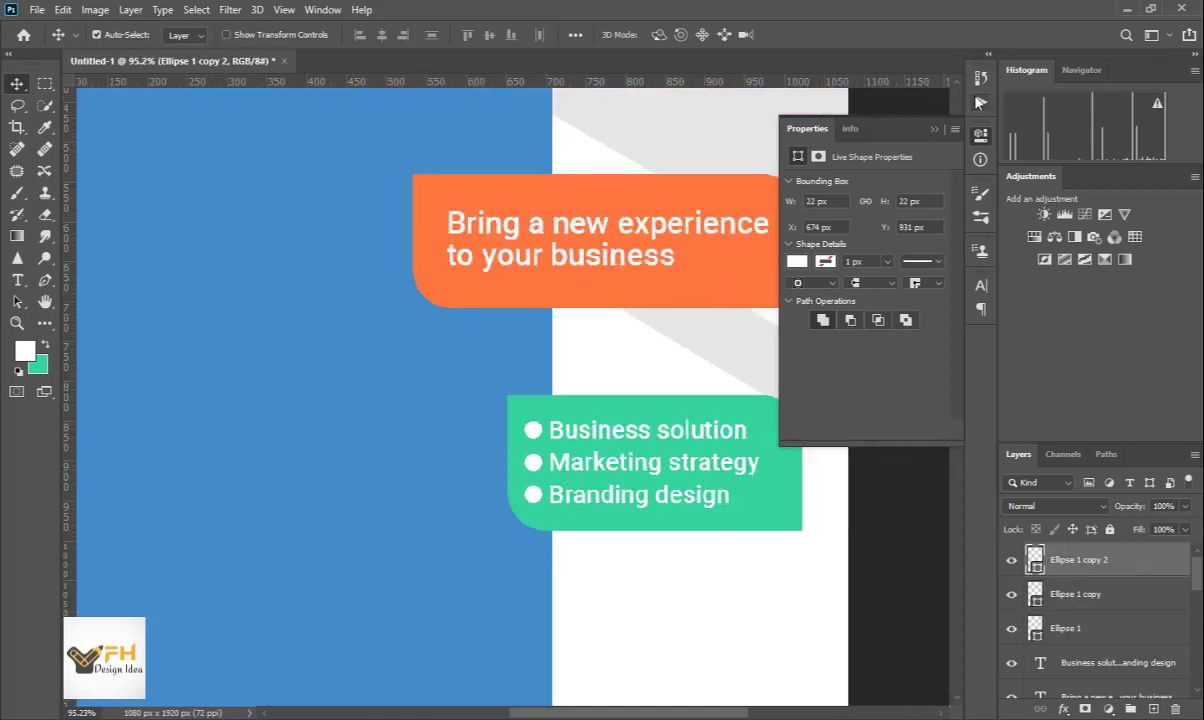
pyautogui.click(938, 130)
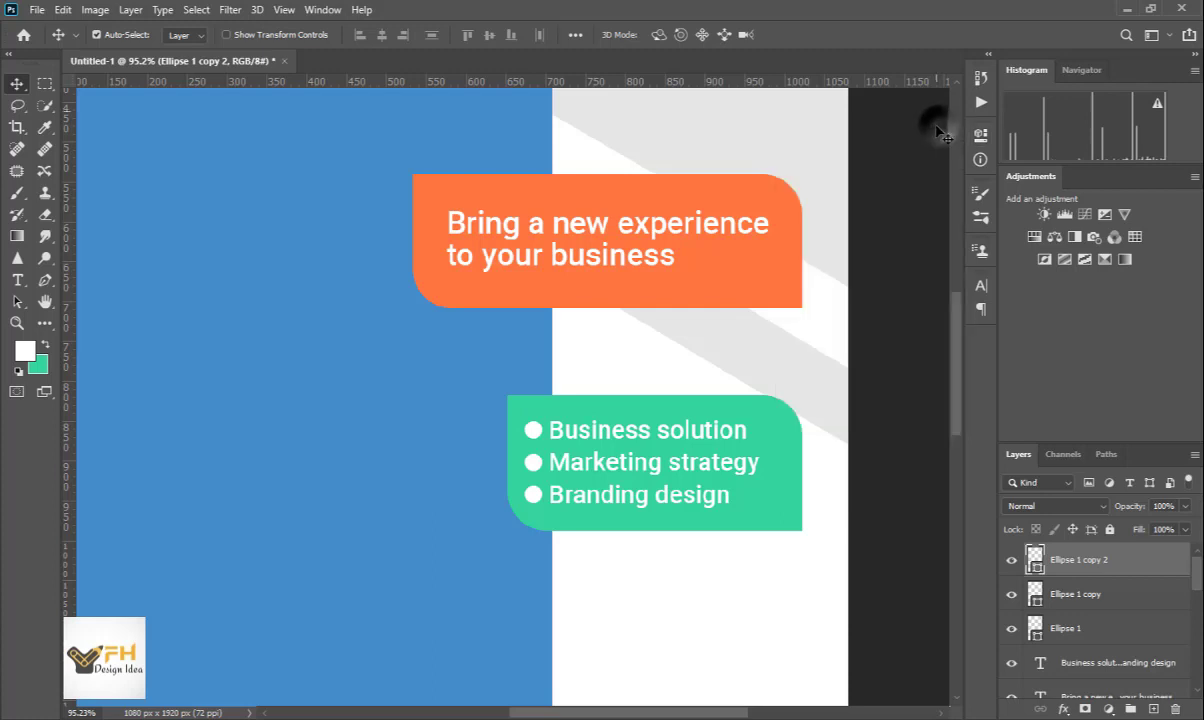
pyautogui.click(535, 432)
pyautogui.keyDown('shift'); pyautogui.click(532, 463); pyautogui.keyUp('shift')
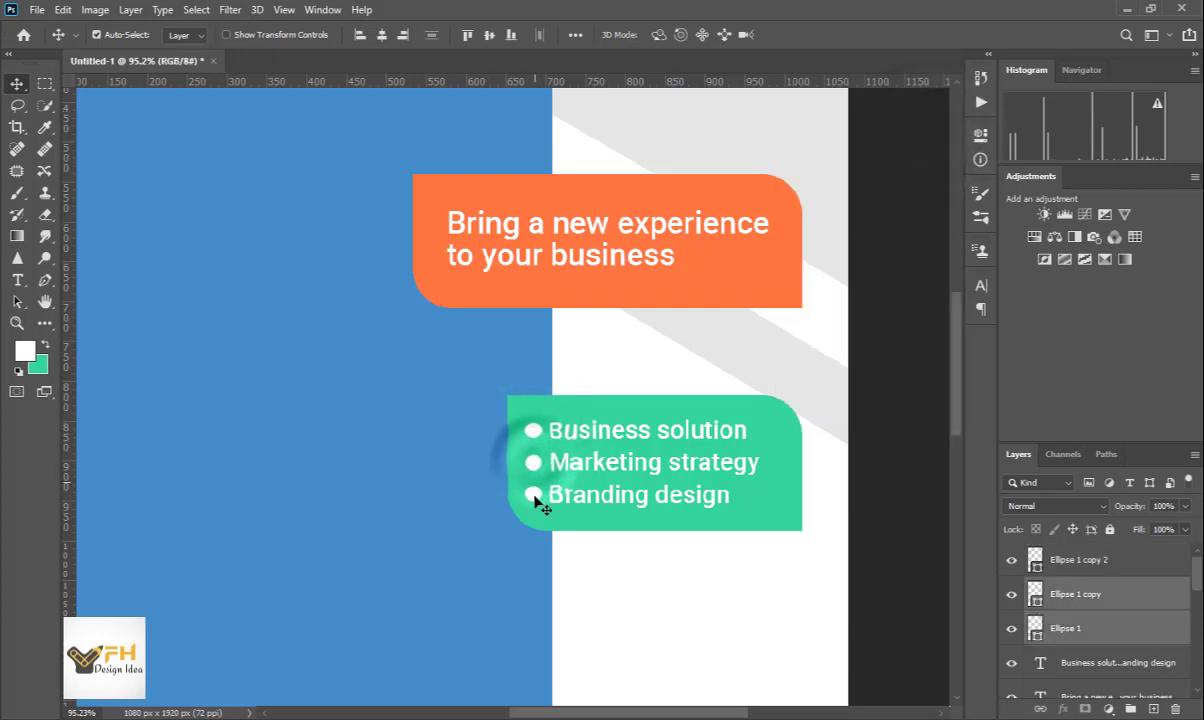
pyautogui.keyDown('shift'); pyautogui.click(535, 498); pyautogui.keyUp('shift')
pyautogui.keyDown('shift'); pyautogui.click(617, 465); pyautogui.keyUp('shift')
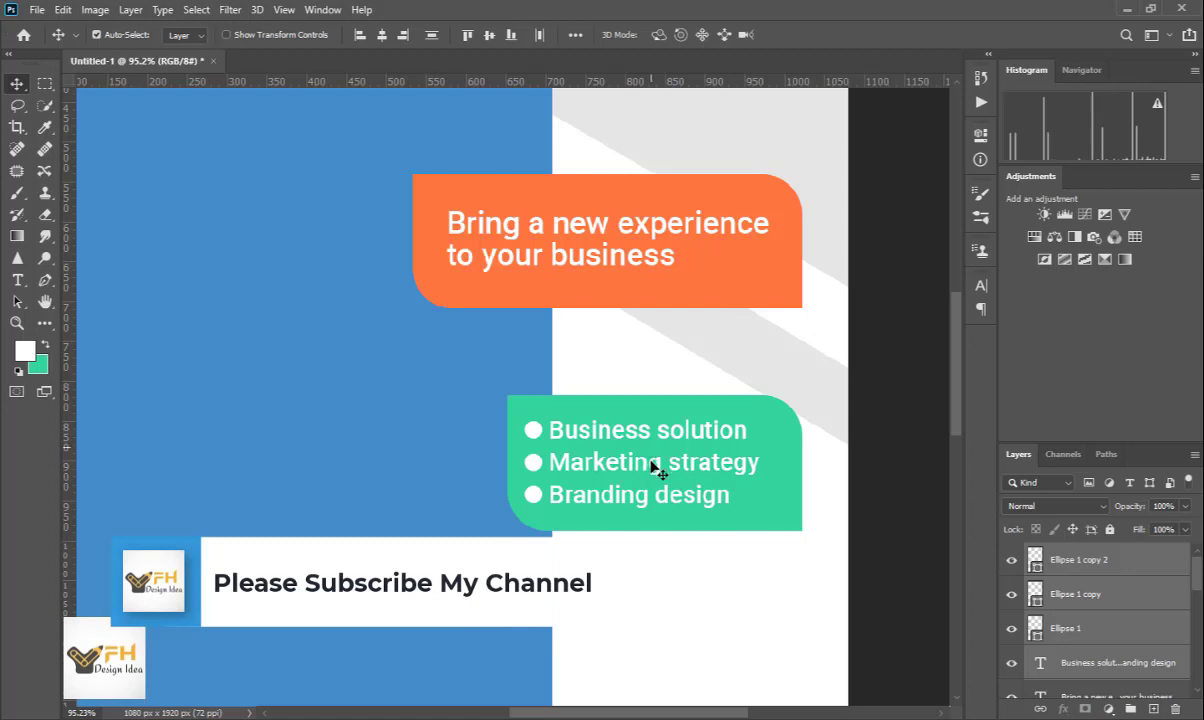
pyautogui.moveTo(652, 466); pyautogui.dragTo(667, 467)
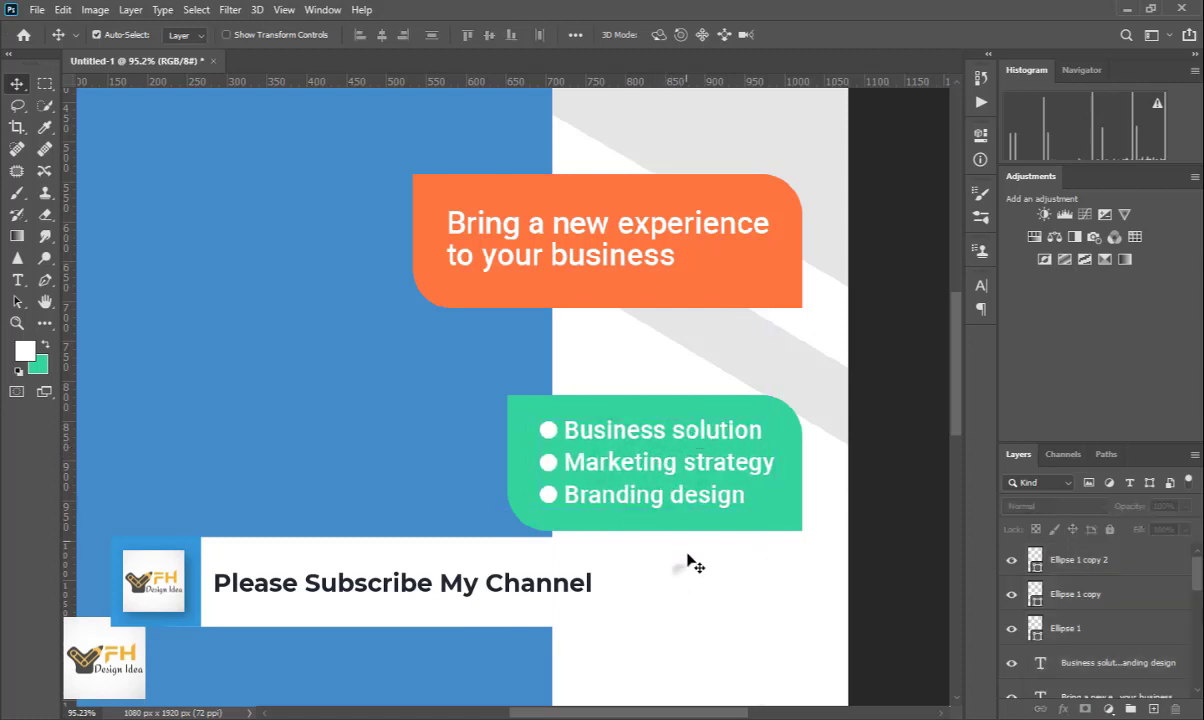
# - Draw a rectangle about 228 × 168 px over the canvas's lower-left corner and fill it with the tagline rectangle's orange
pyautogui.keyDown('alt'); pyautogui.scroll(-5, 672, 516); pyautogui.keyUp('alt')
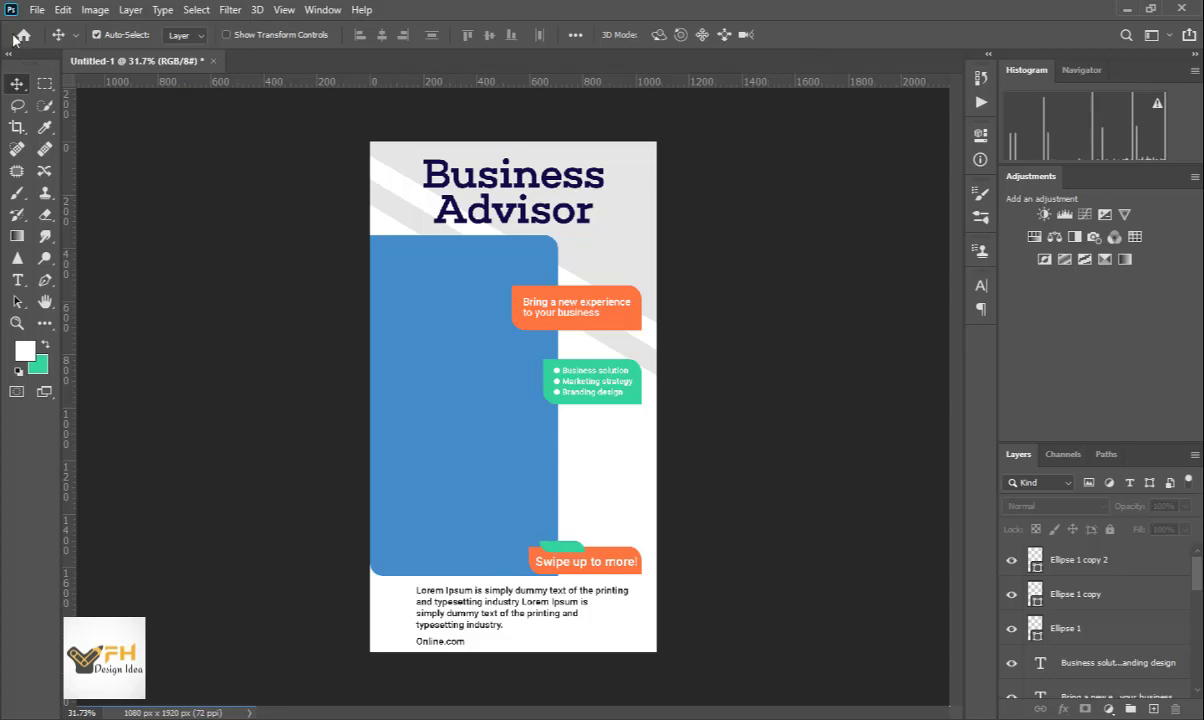
pyautogui.click(43, 322)
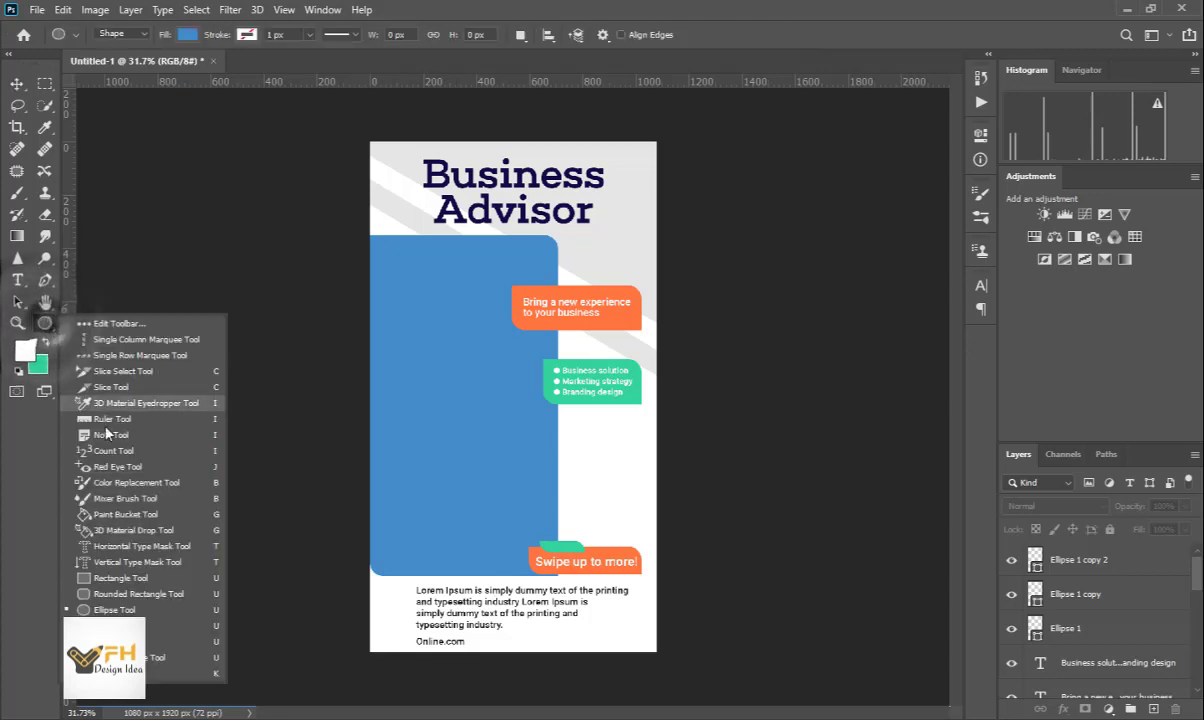
pyautogui.click(113, 578)
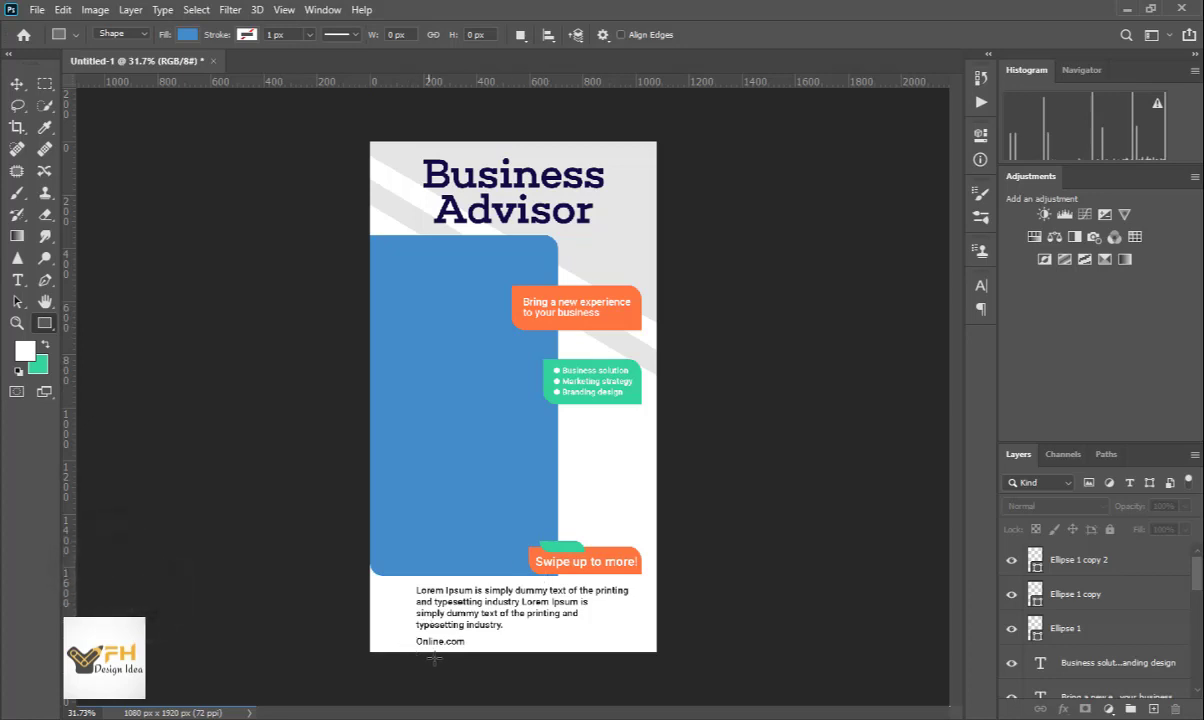
pyautogui.moveTo(349, 625); pyautogui.dragTo(406, 669)
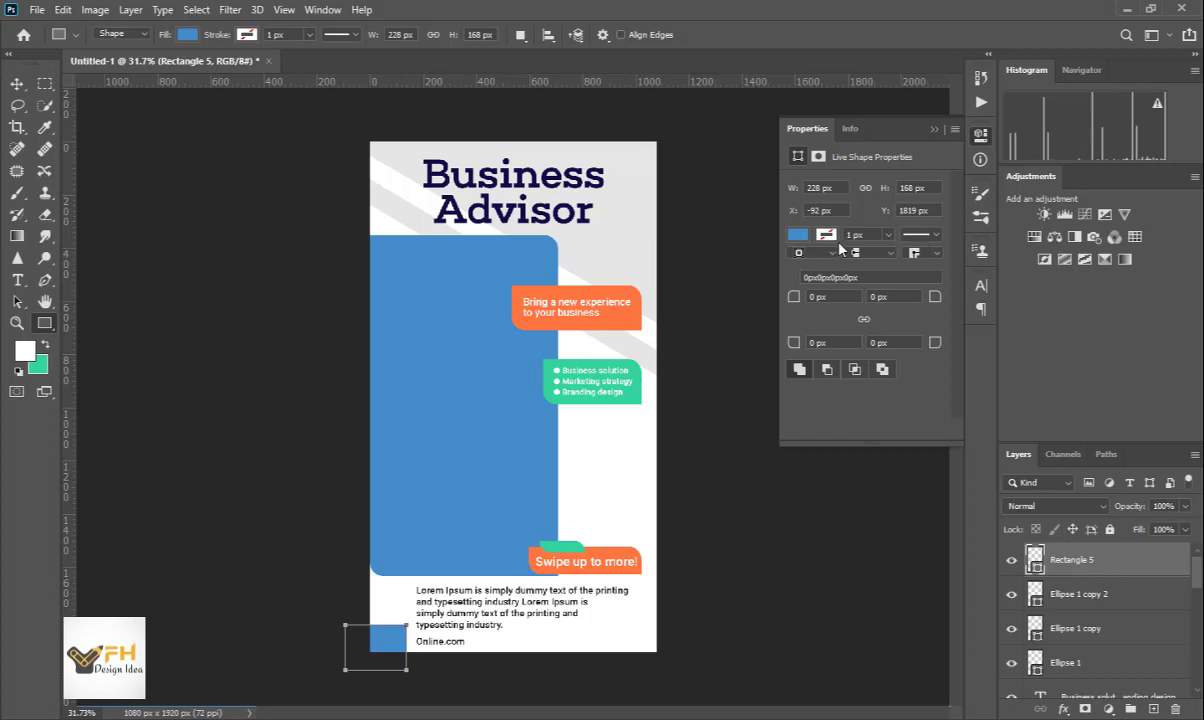
pyautogui.click(798, 236)
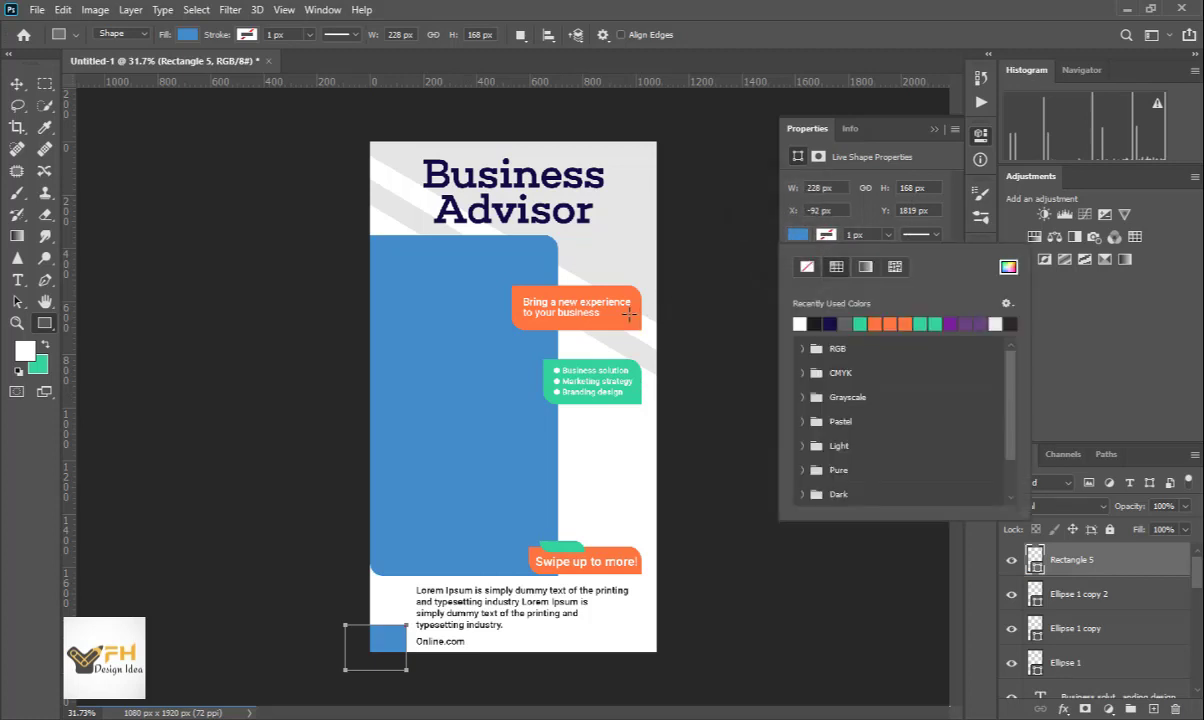
pyautogui.click(1008, 266)
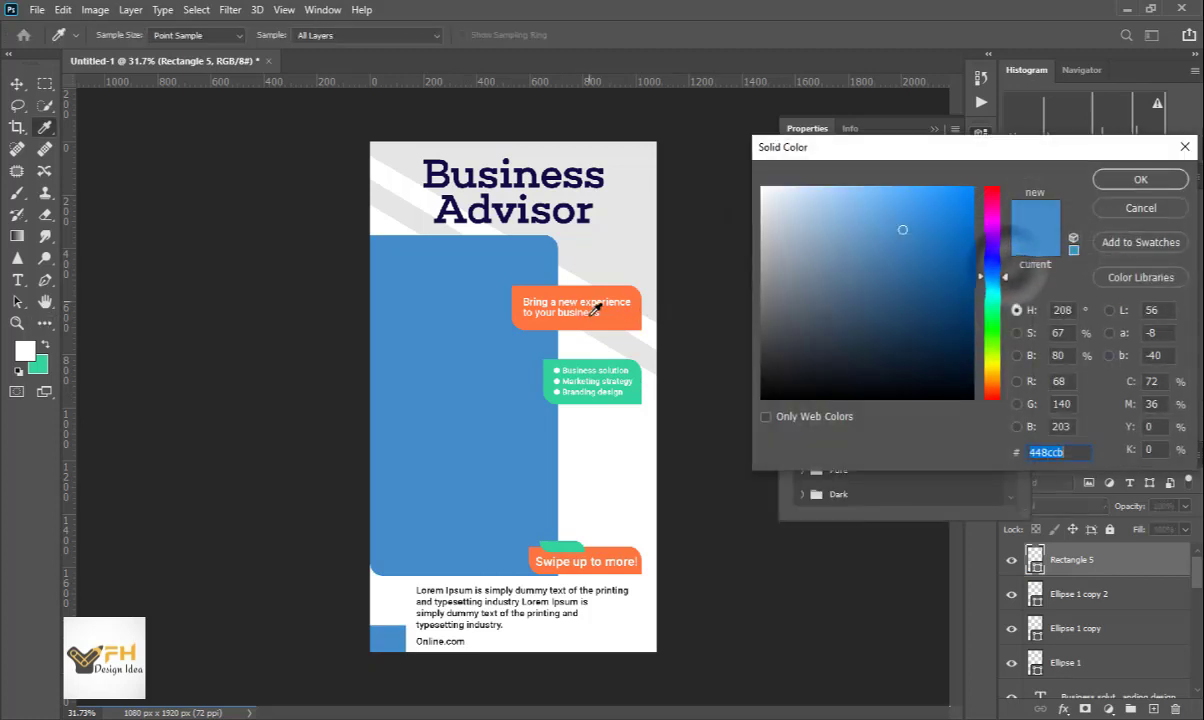
pyautogui.click(590, 308)
pyautogui.click(1140, 179)
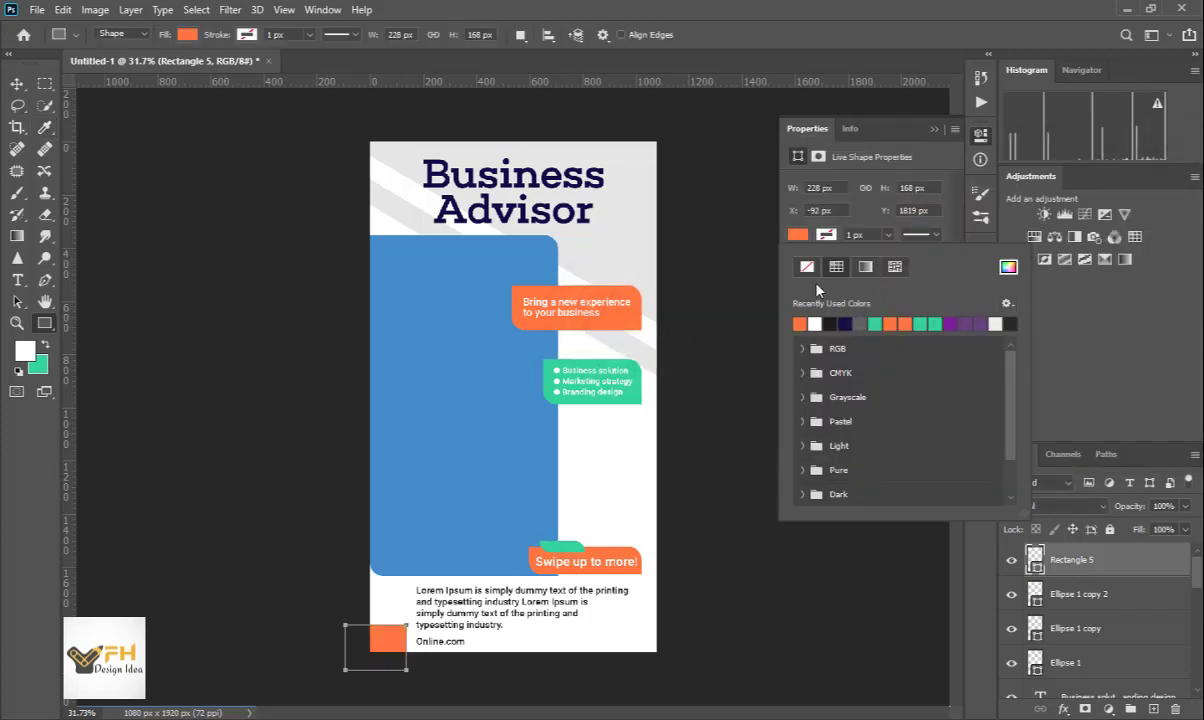
# - Round the top-right corner of the small orange corner rectangle with a 50 px radius
pyautogui.click(864, 236)
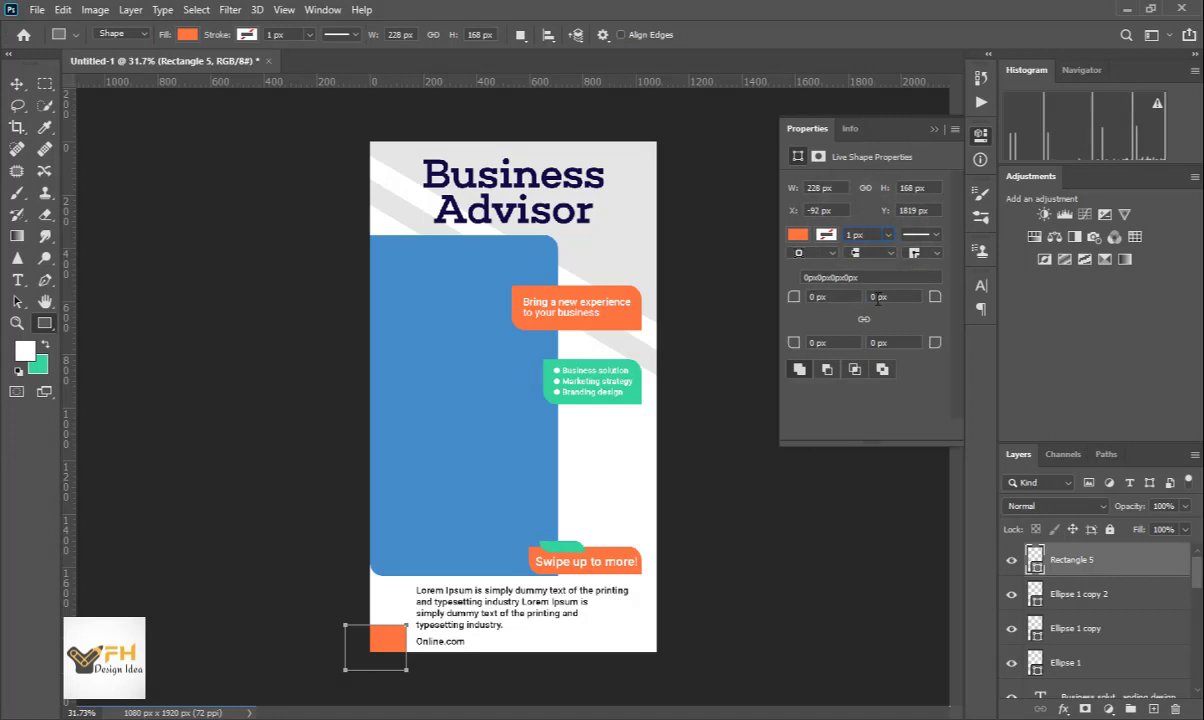
pyautogui.write('50')
pyautogui.press('Return')
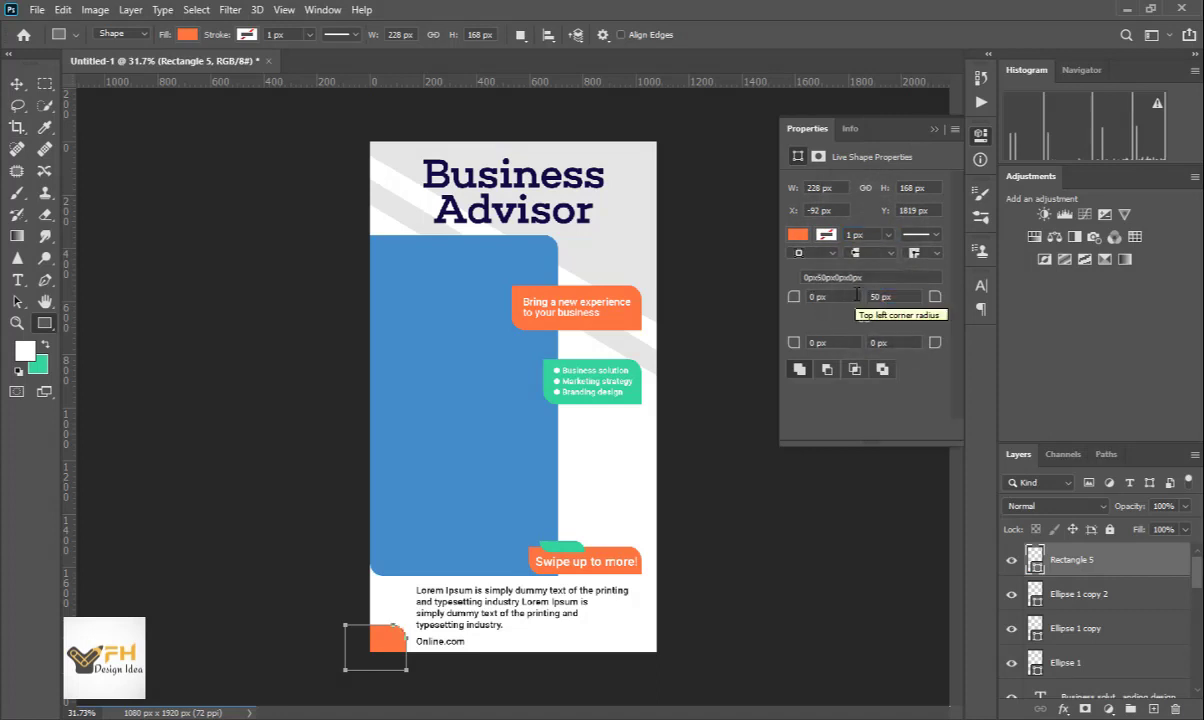
# - Set the font size of the Lorem Ipsum paragraph to 30 pt
pyautogui.click(17, 83)
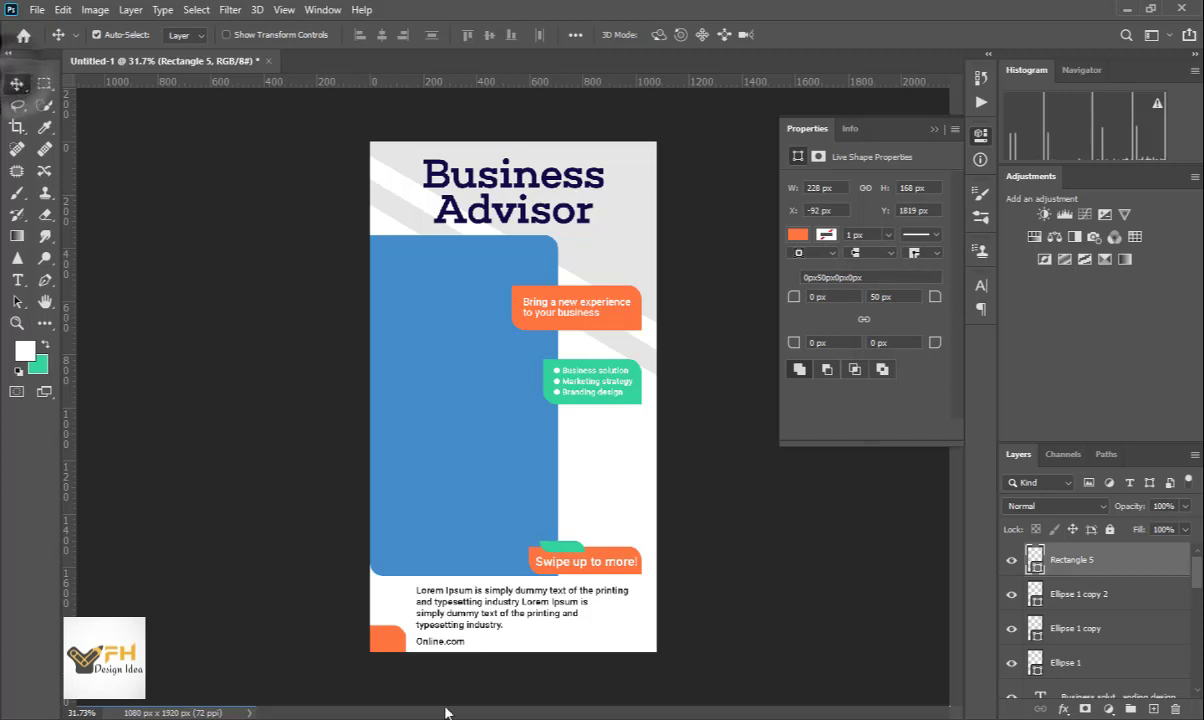
pyautogui.click(430, 628)
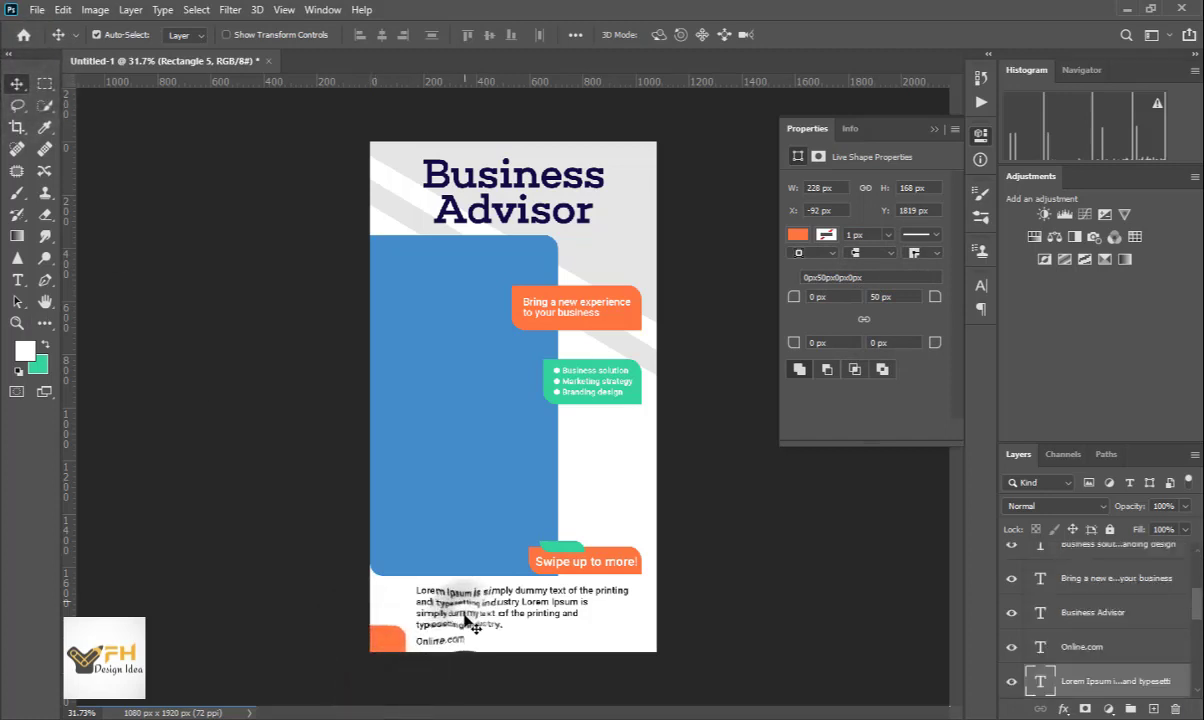
pyautogui.doubleClick(440, 607)
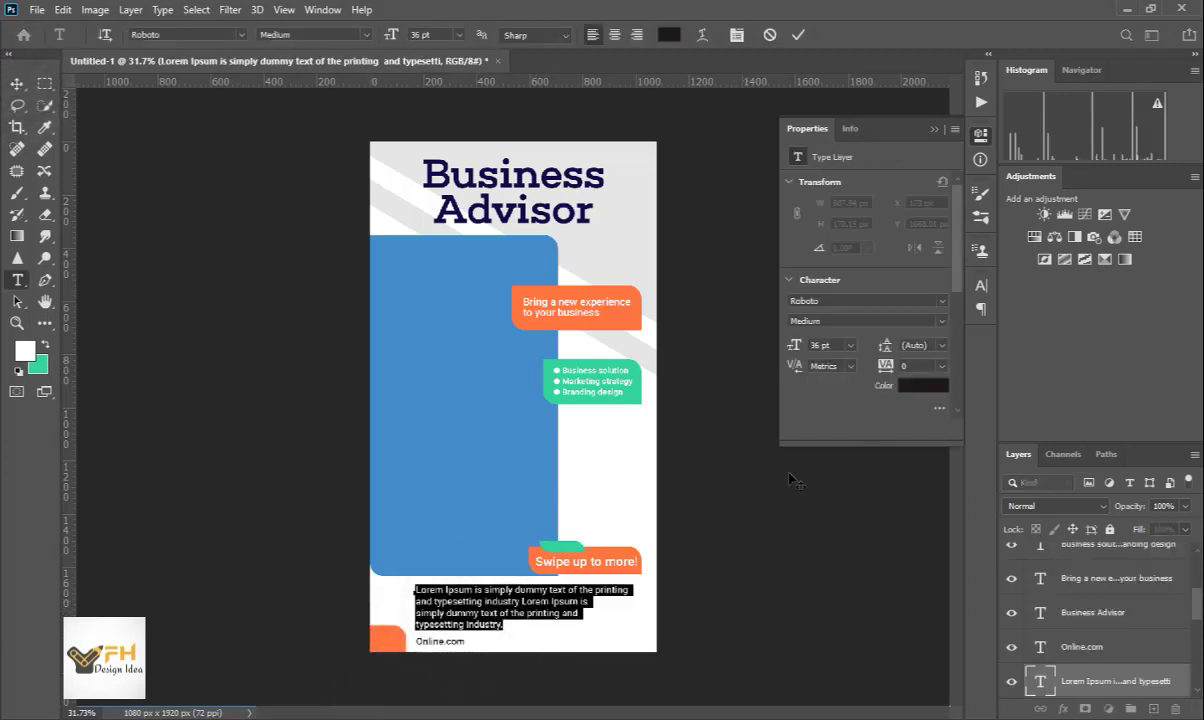
pyautogui.click(851, 346)
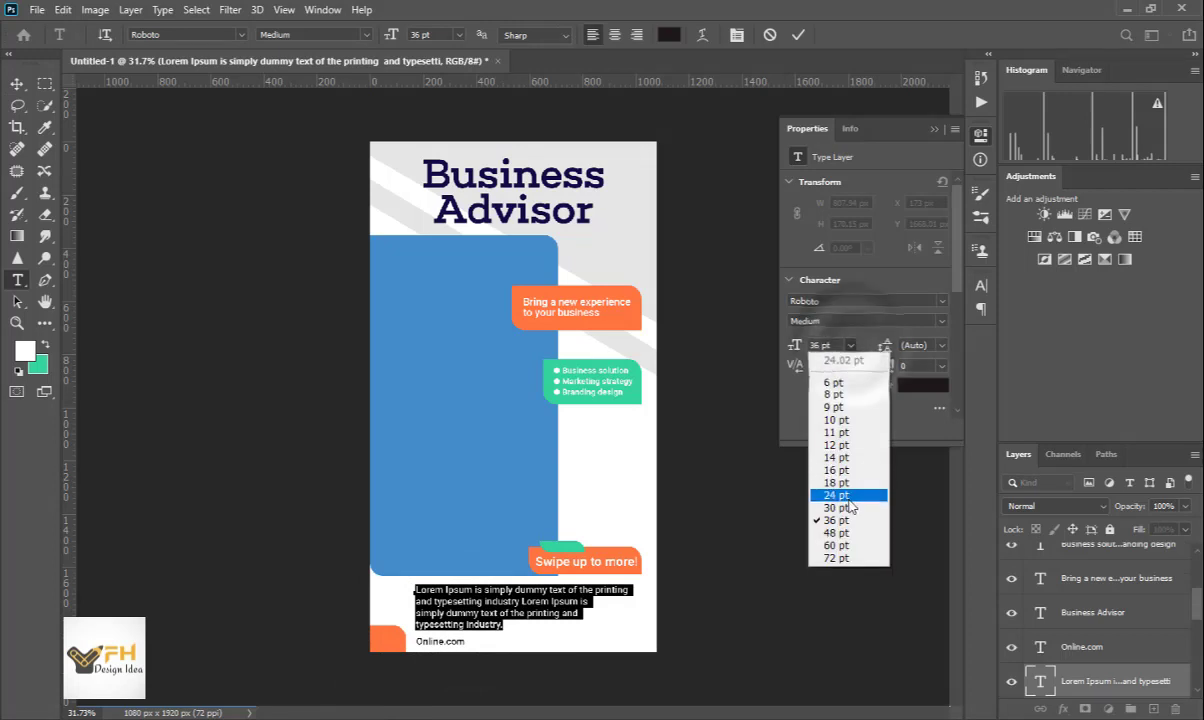
pyautogui.click(845, 494)
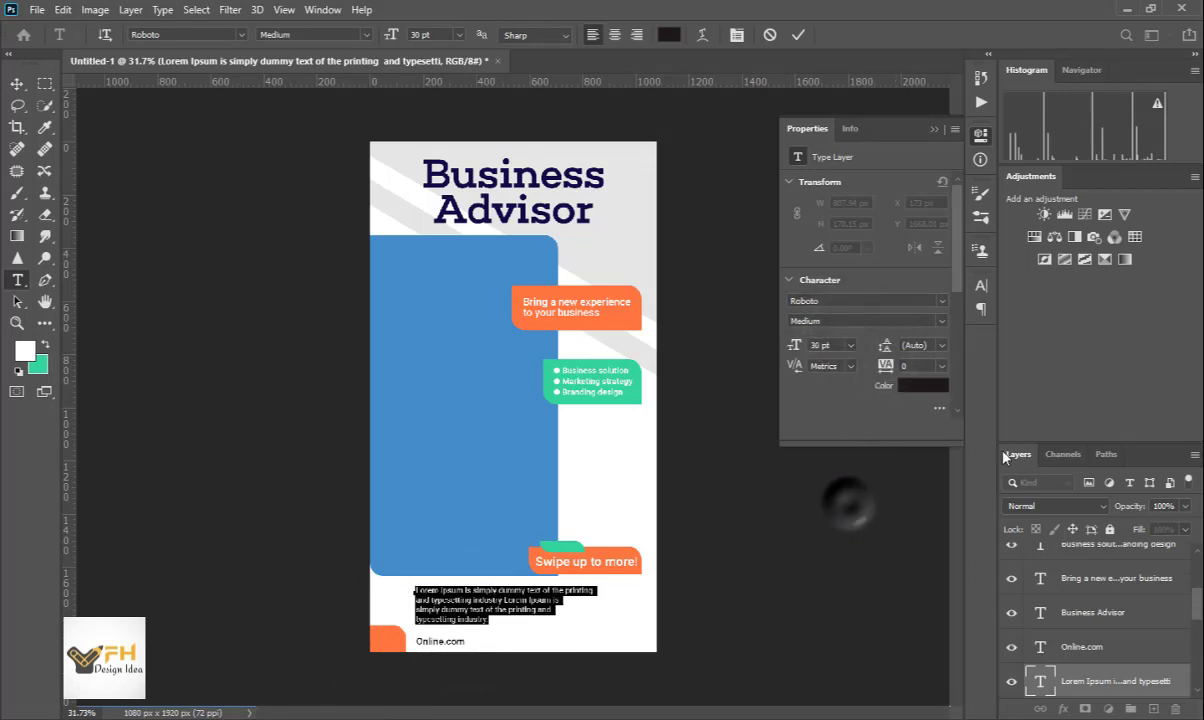
# - Shift the paragraph and "Online.com" texts right towards the swipe-up box's right edge, and nudge the heading slightly upward
pyautogui.click(17, 83)
pyautogui.moveTo(470, 607); pyautogui.dragTo(517, 613)
pyautogui.moveTo(455, 647); pyautogui.dragTo(498, 646)
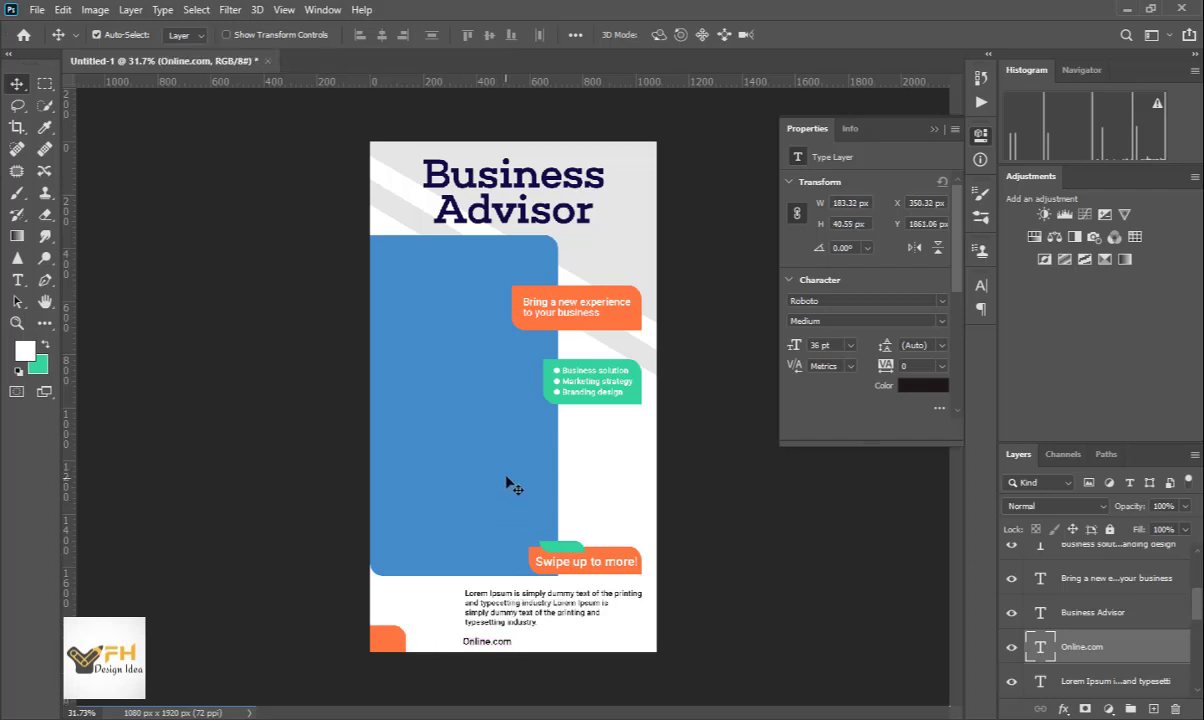
pyautogui.click(513, 227)
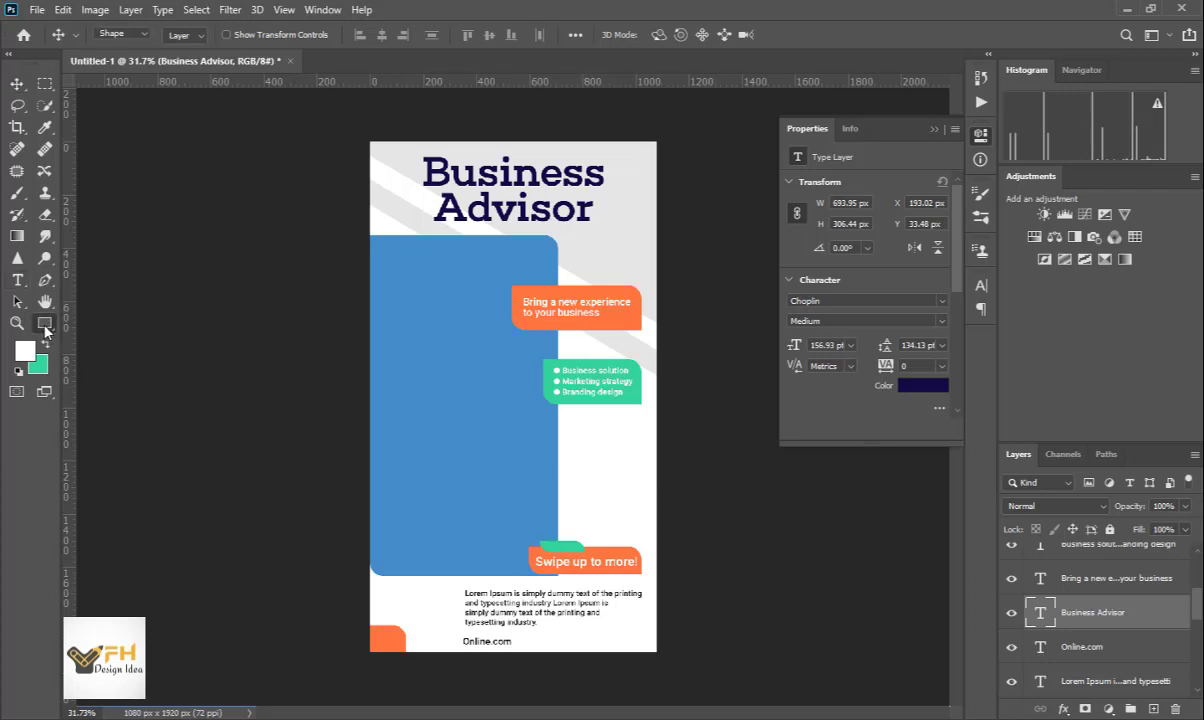
# - Draw a rectangle about 353 × 313 px over the canvas's upper-right corner, fill it with the tagline box's orange, and shift it farther past the corner
pyautogui.click(44, 323)
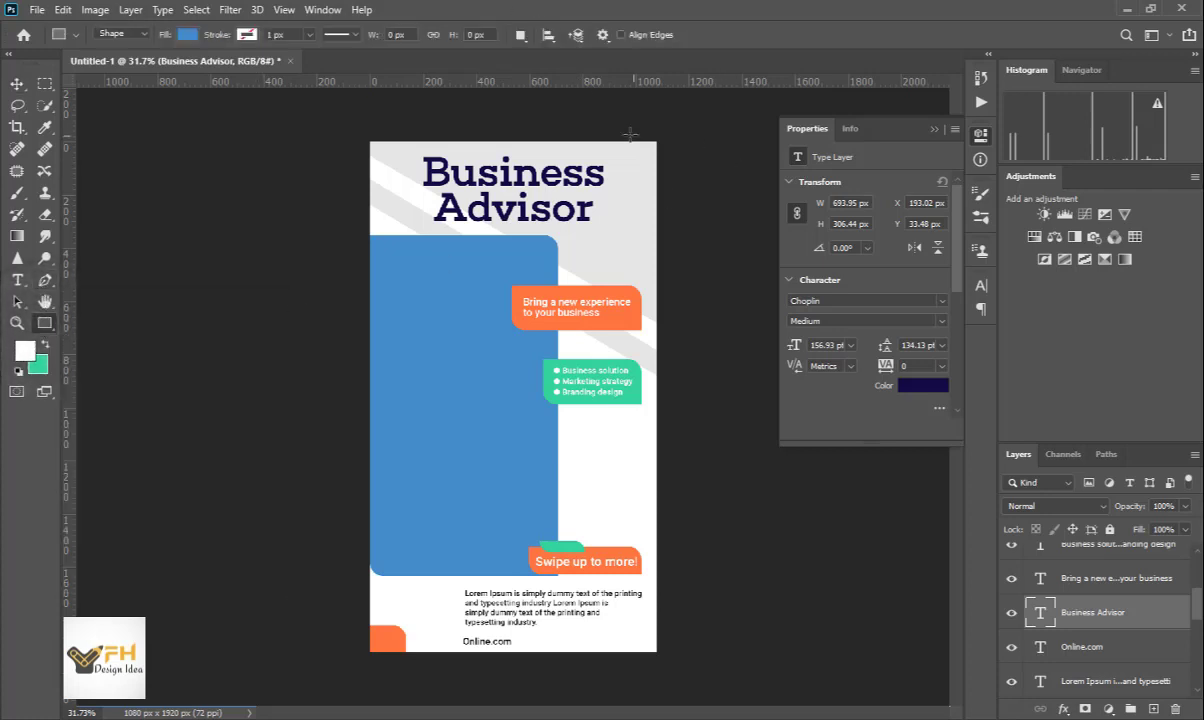
pyautogui.moveTo(613, 127); pyautogui.dragTo(704, 211)
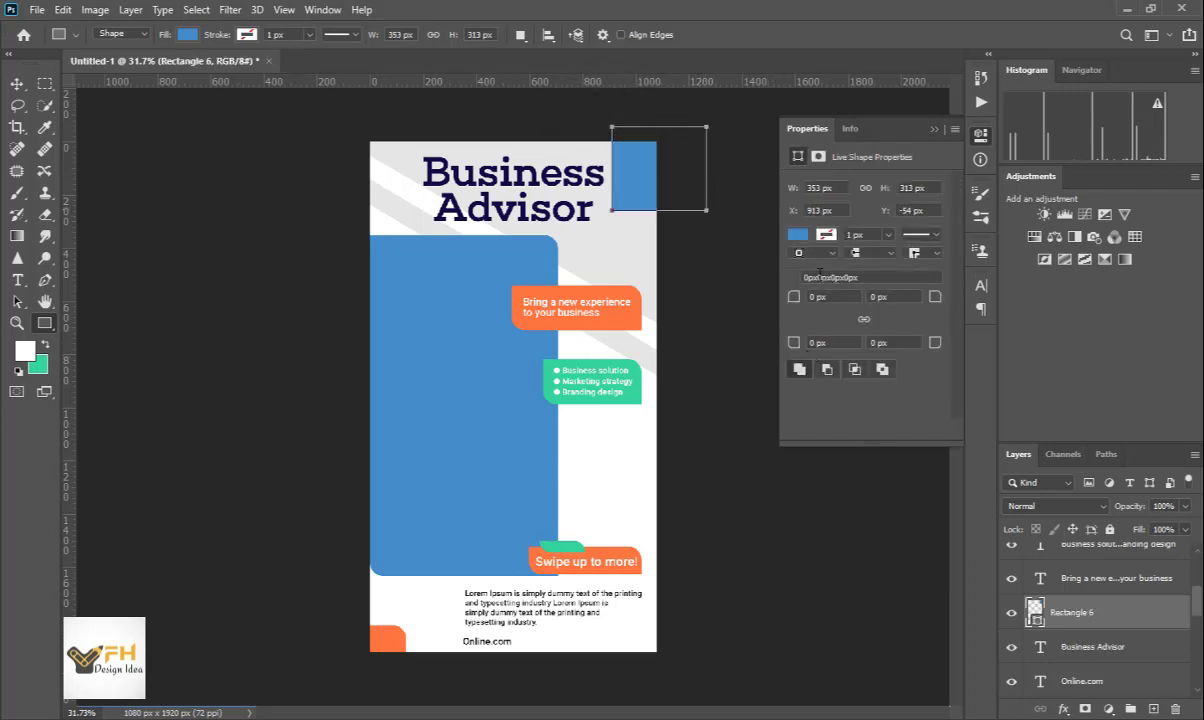
pyautogui.click(798, 235)
pyautogui.click(1008, 266)
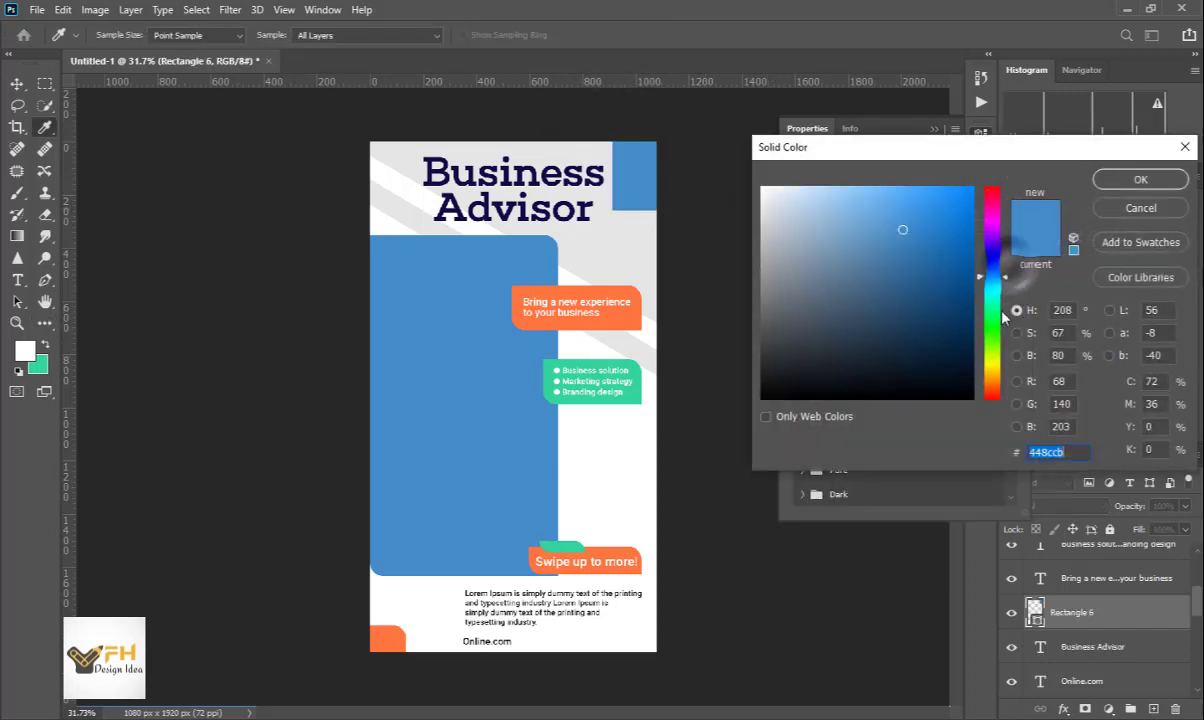
pyautogui.click(628, 311)
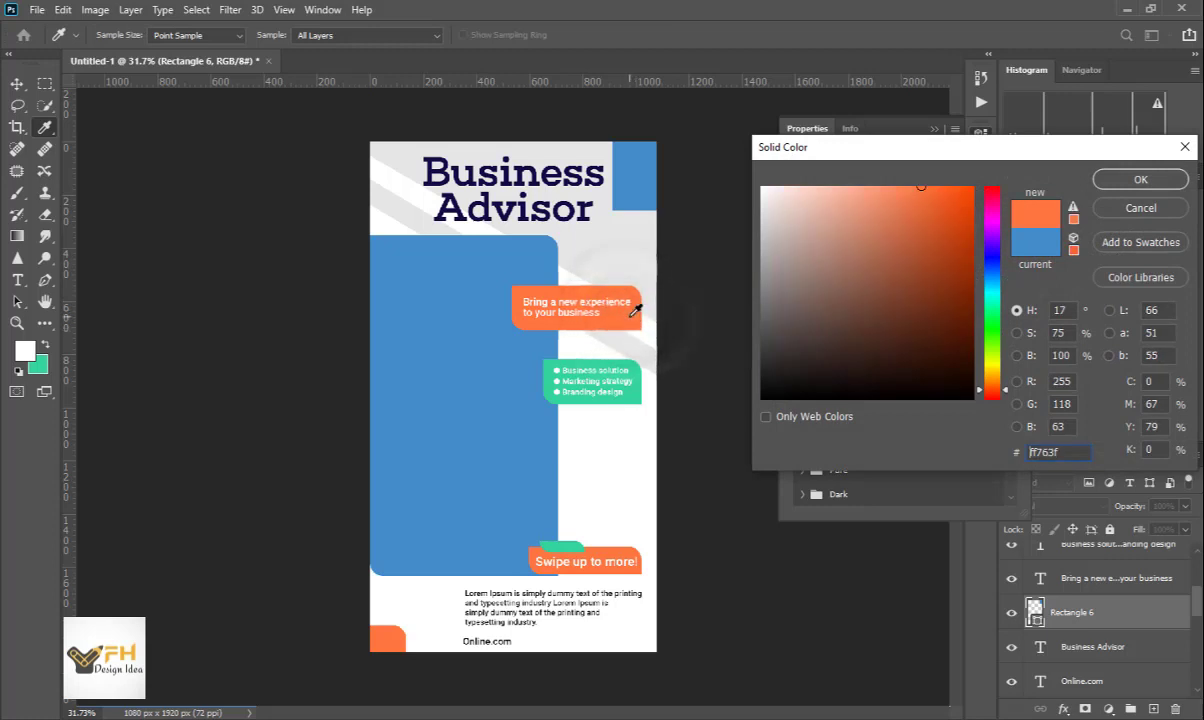
pyautogui.press('Return')
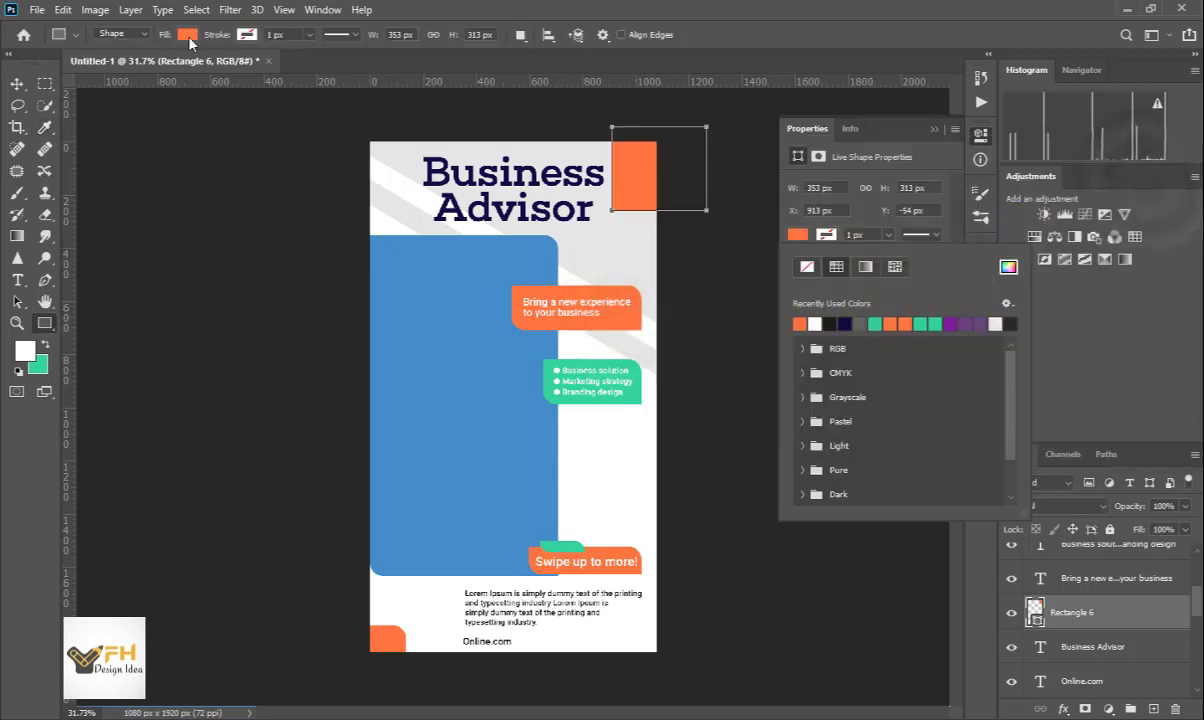
pyautogui.click(17, 83)
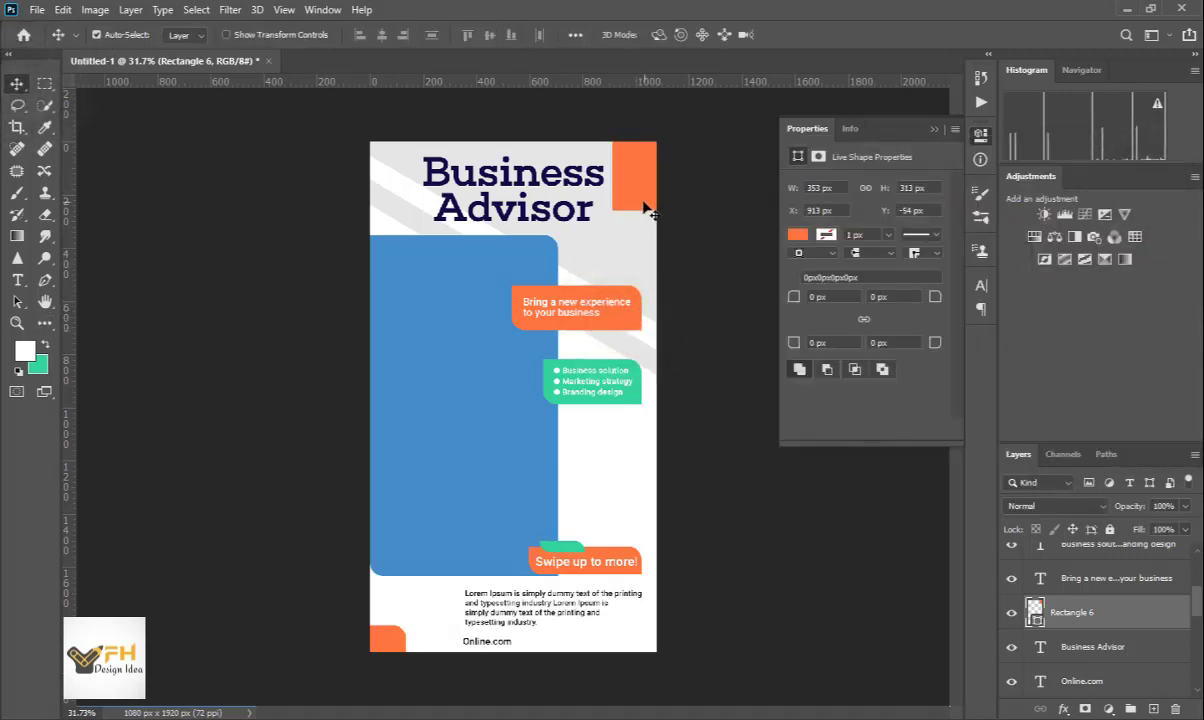
pyautogui.moveTo(648, 204); pyautogui.dragTo(660, 152)
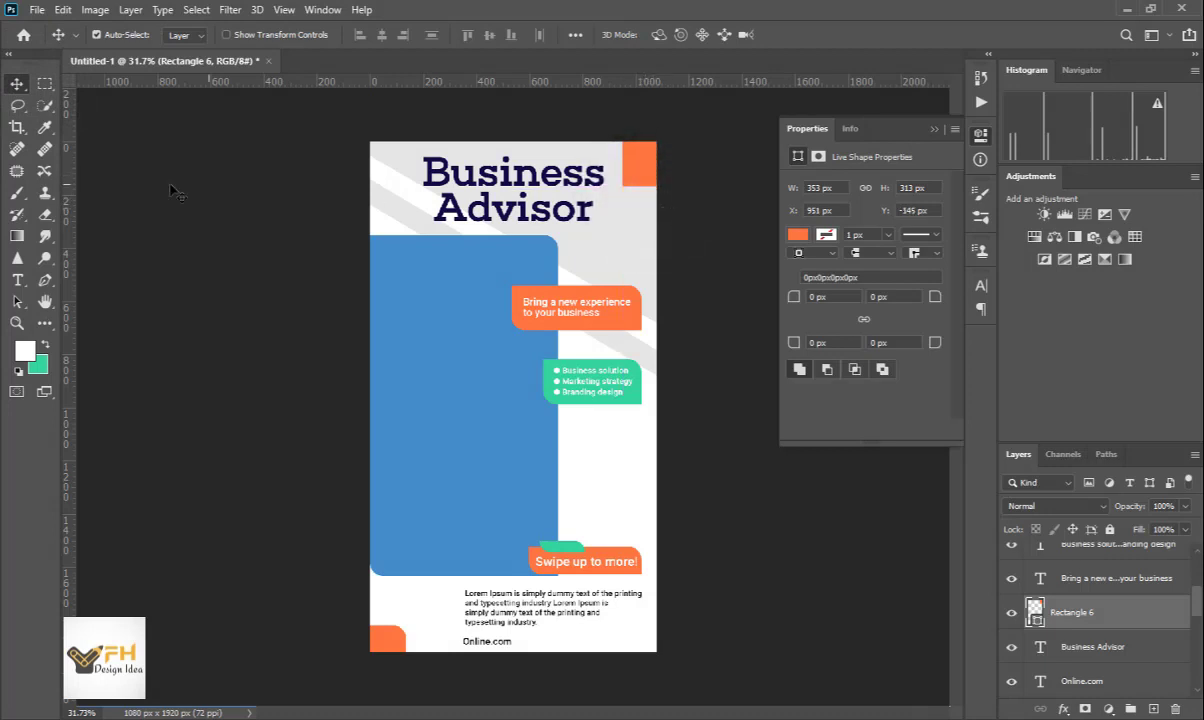
# - Draw a rectangle about 155 × 134 px above the tagline box and round its top-right and bottom-left corners with a 50 px radius
pyautogui.click(44, 322)
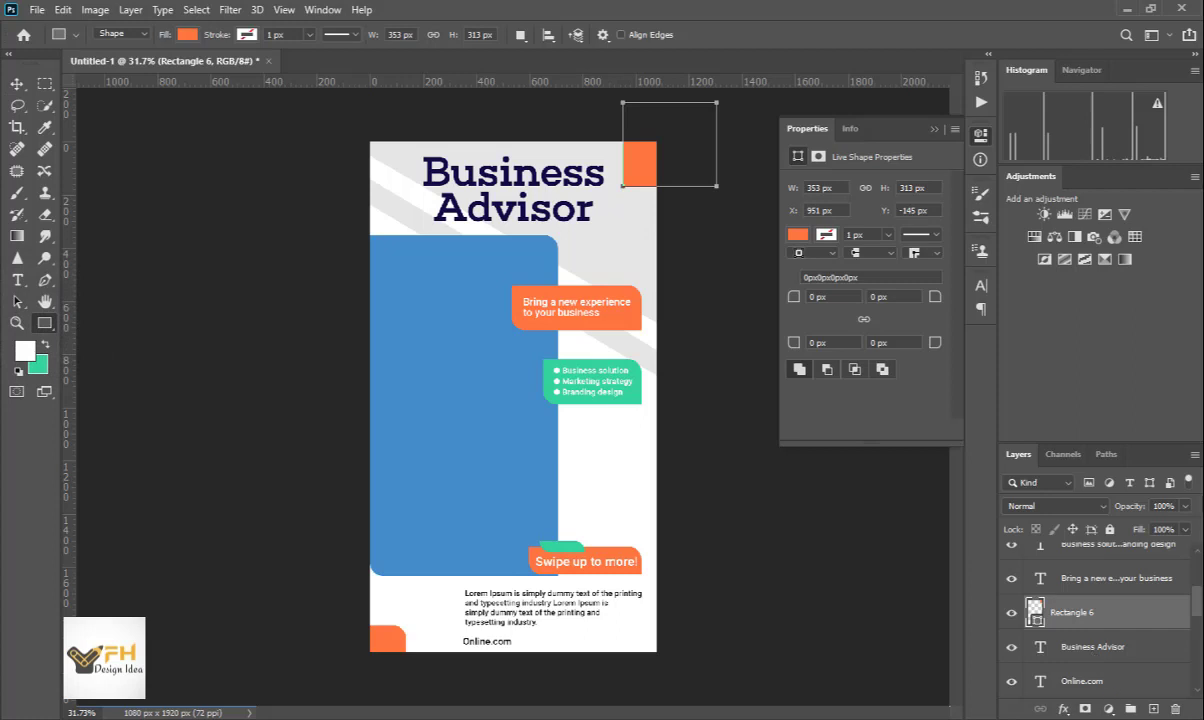
pyautogui.hotkey('ctrl', 'shift', 'alt', 'n')
pyautogui.moveTo(587, 237); pyautogui.dragTo(628, 273)
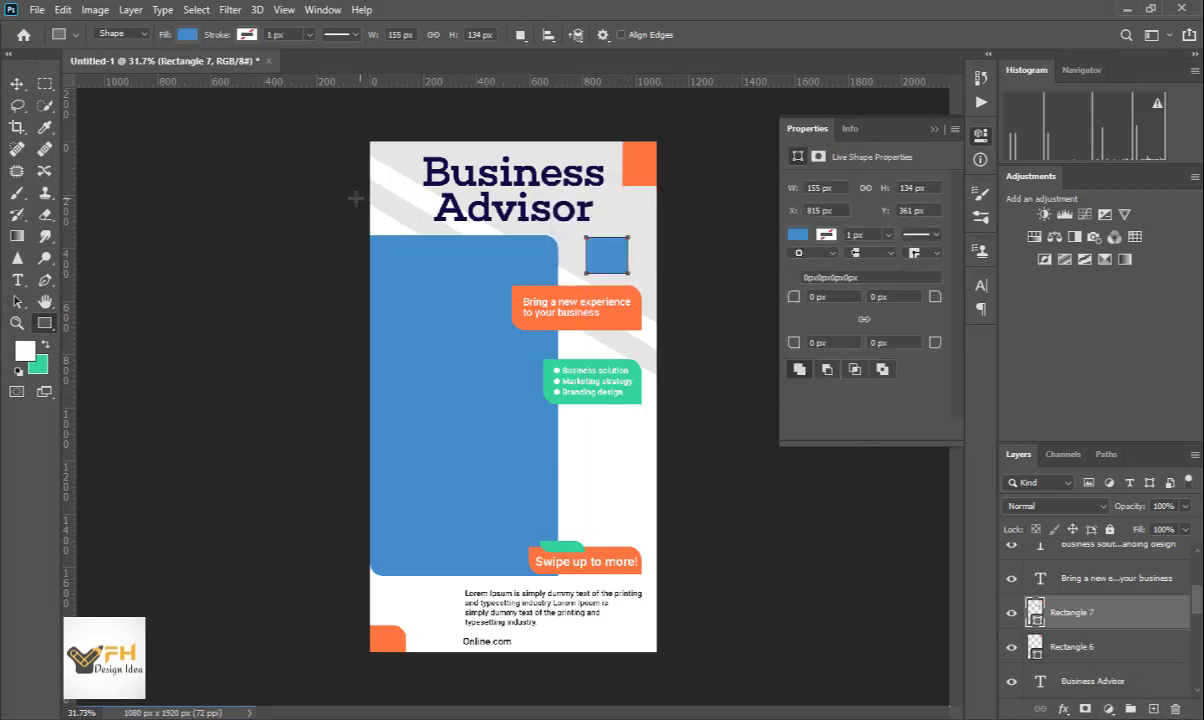
pyautogui.click(878, 296)
pyautogui.write('50')
pyautogui.write('50')
pyautogui.press('Return')
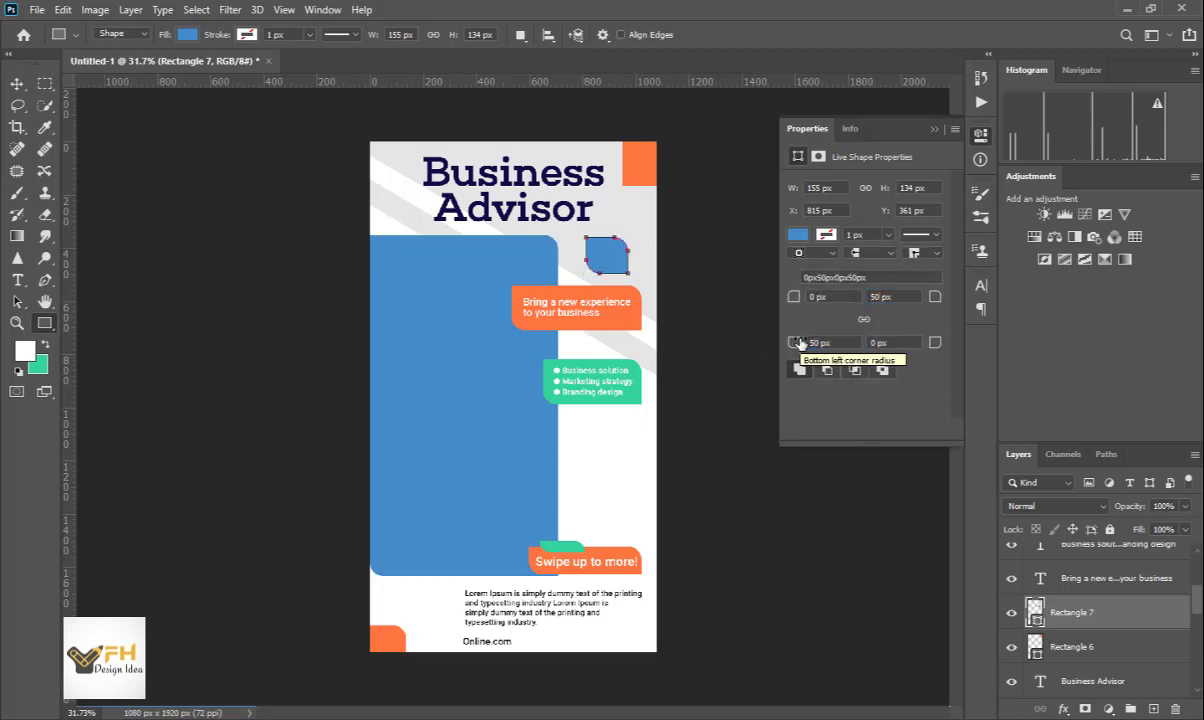
# - Move the small rounded rectangle over the upper-right orange rectangle and fill it with the services box's green
pyautogui.click(17, 84)
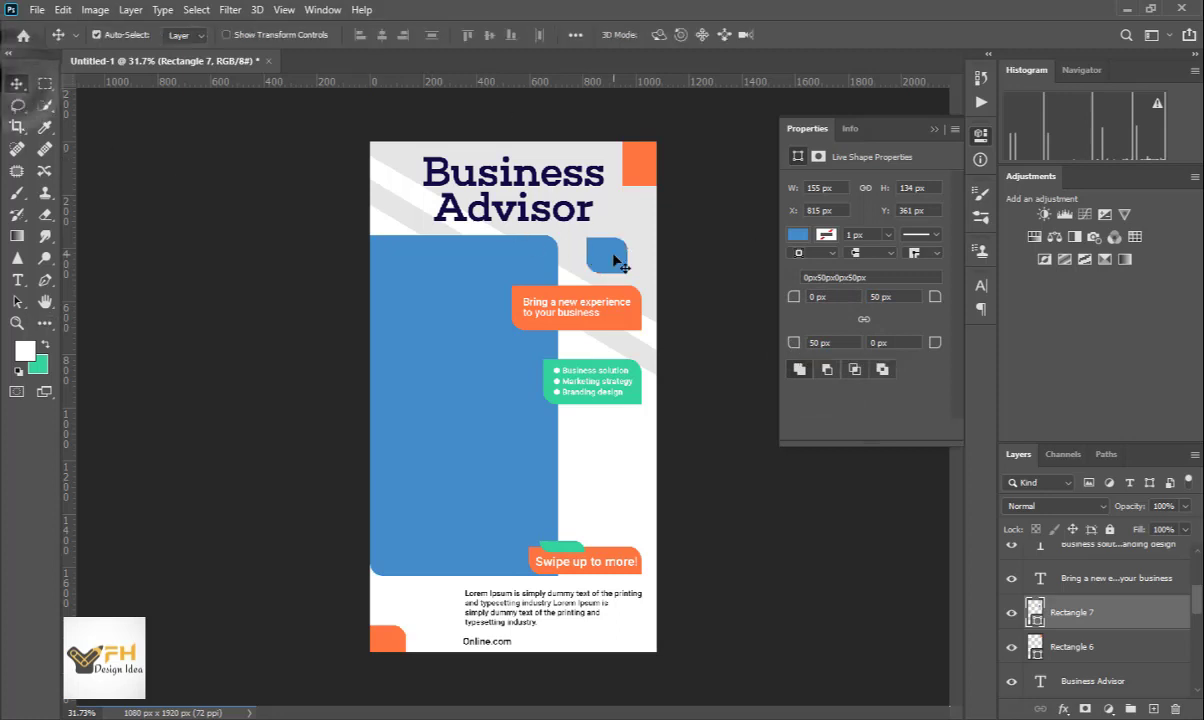
pyautogui.moveTo(613, 261); pyautogui.dragTo(636, 175)
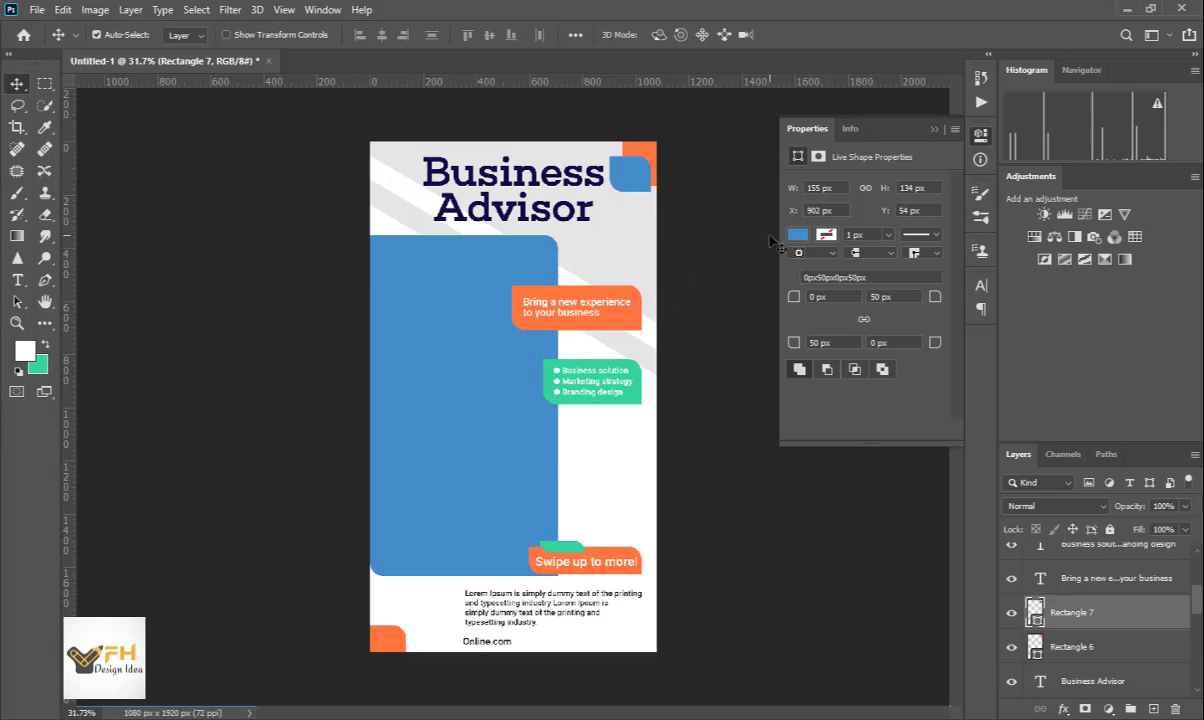
pyautogui.click(797, 234)
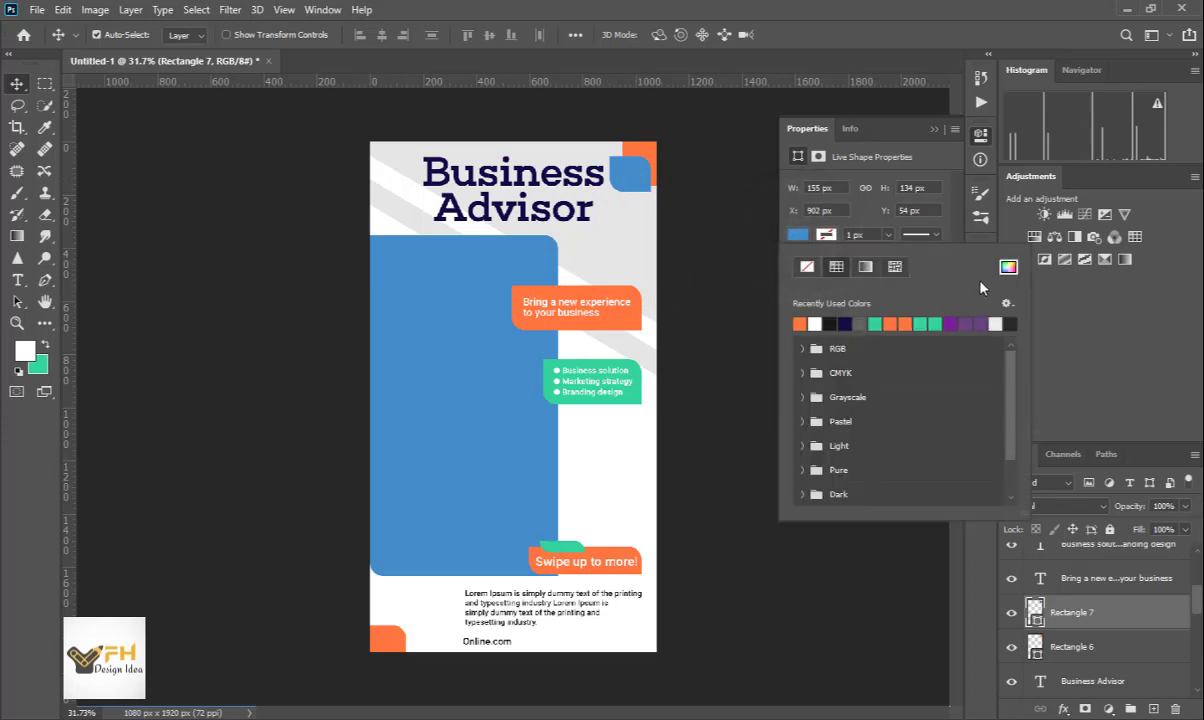
pyautogui.click(1008, 266)
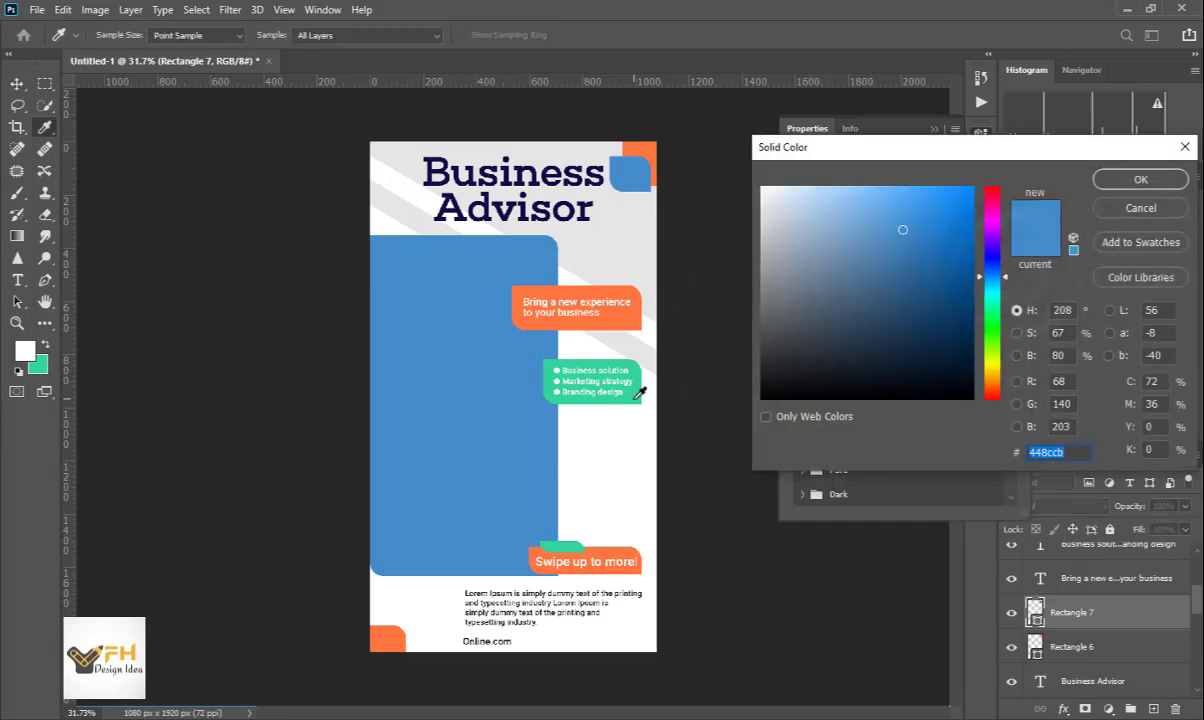
pyautogui.click(625, 388)
pyautogui.click(1140, 179)
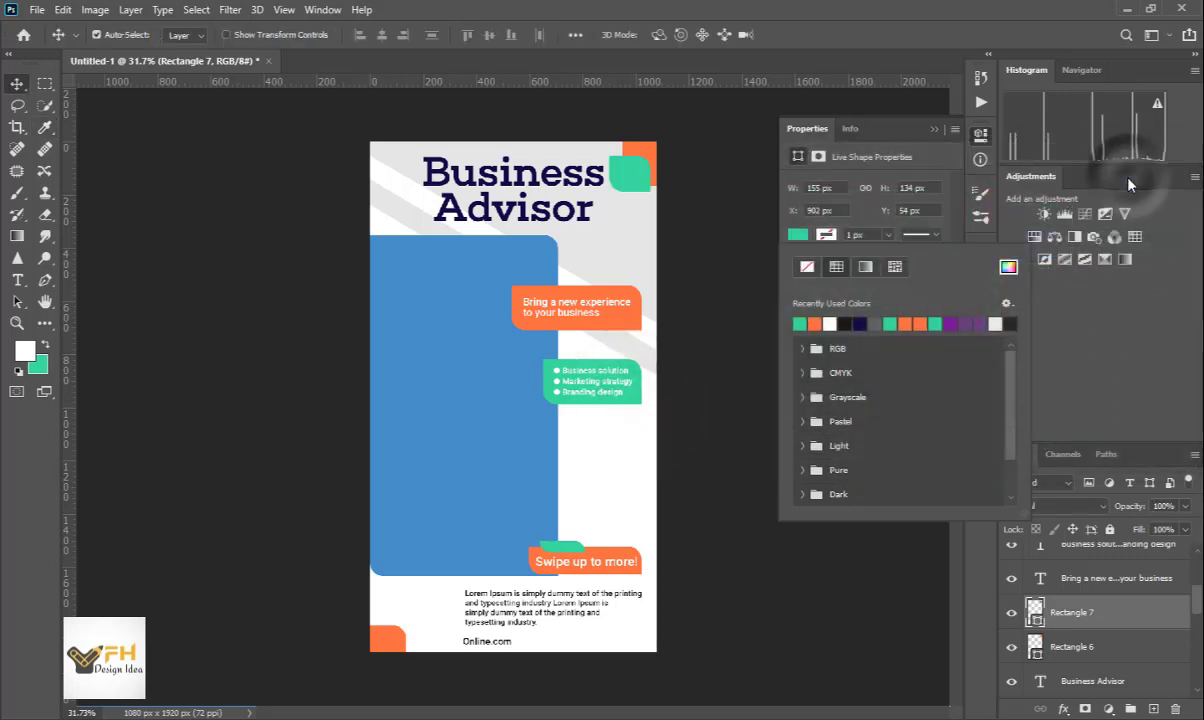
pyautogui.click(18, 83)
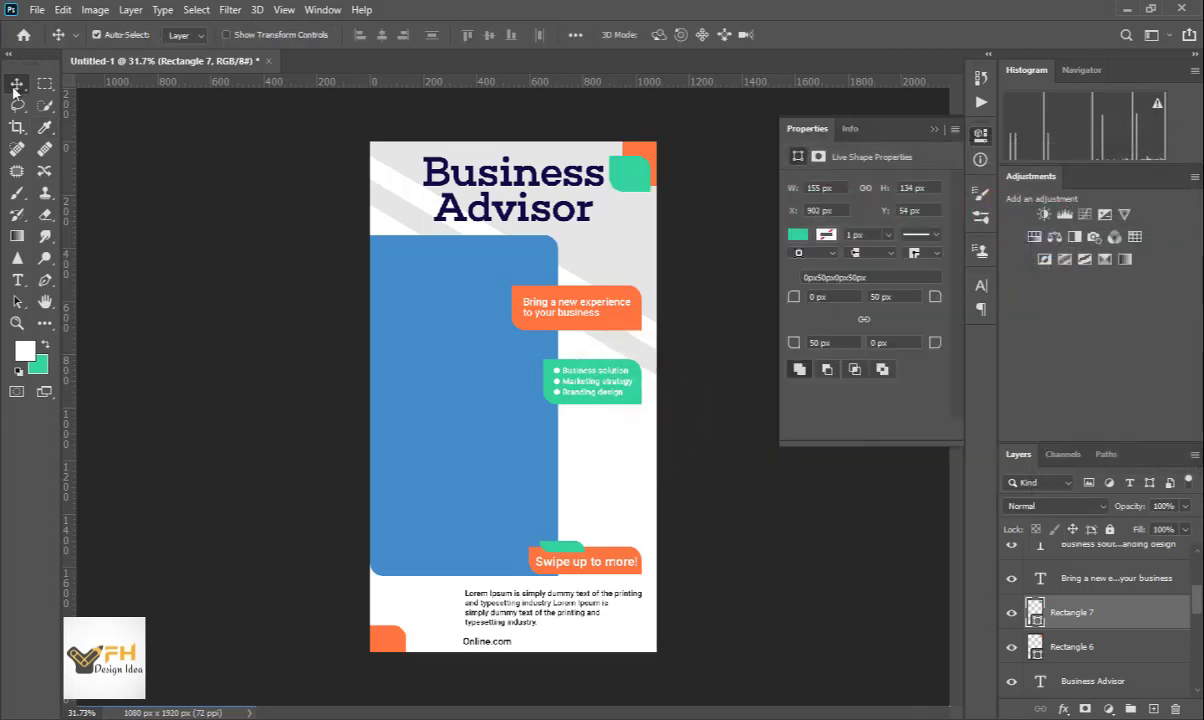
pyautogui.click(716, 312)
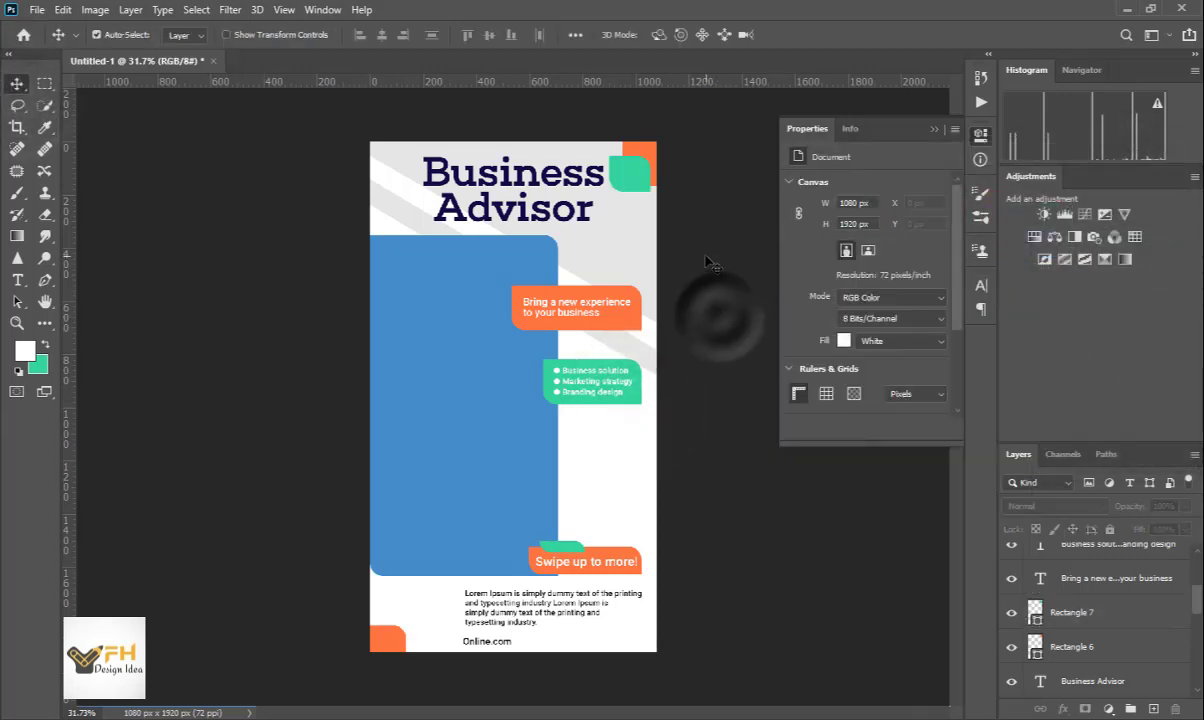
# - Duplicate the small green rounded rectangle twice and stack the copies over the canvas's upper-left corner
pyautogui.click(636, 182)
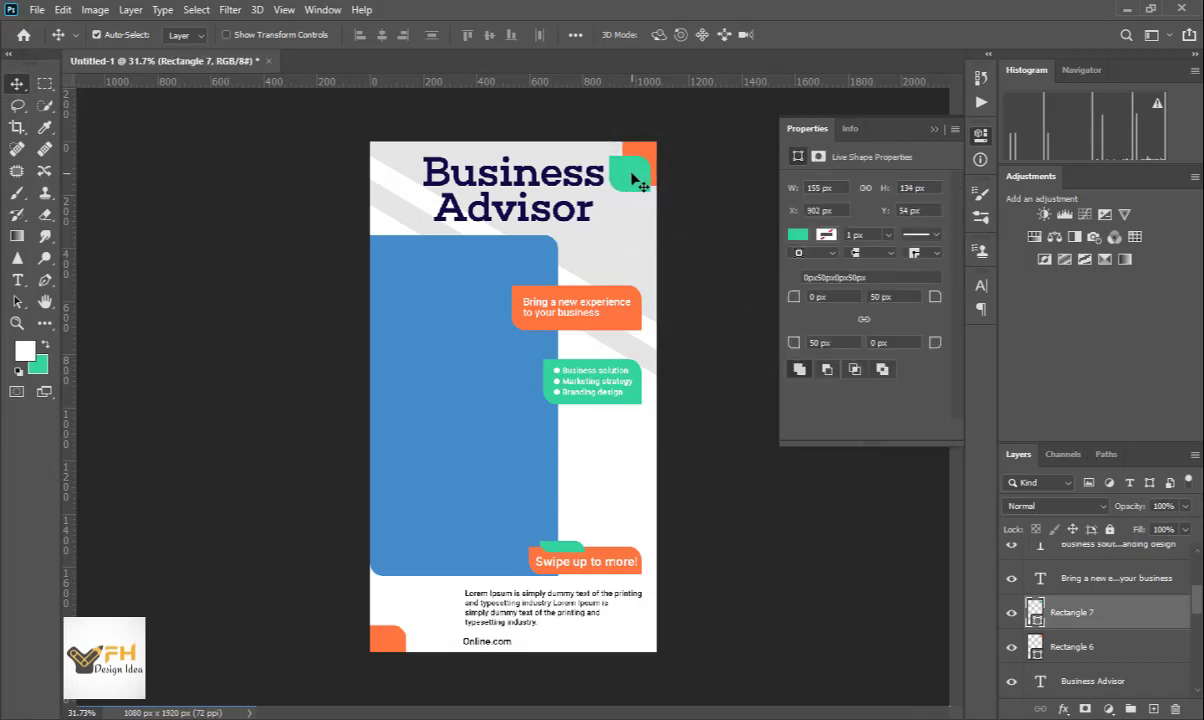
pyautogui.click(636, 182)
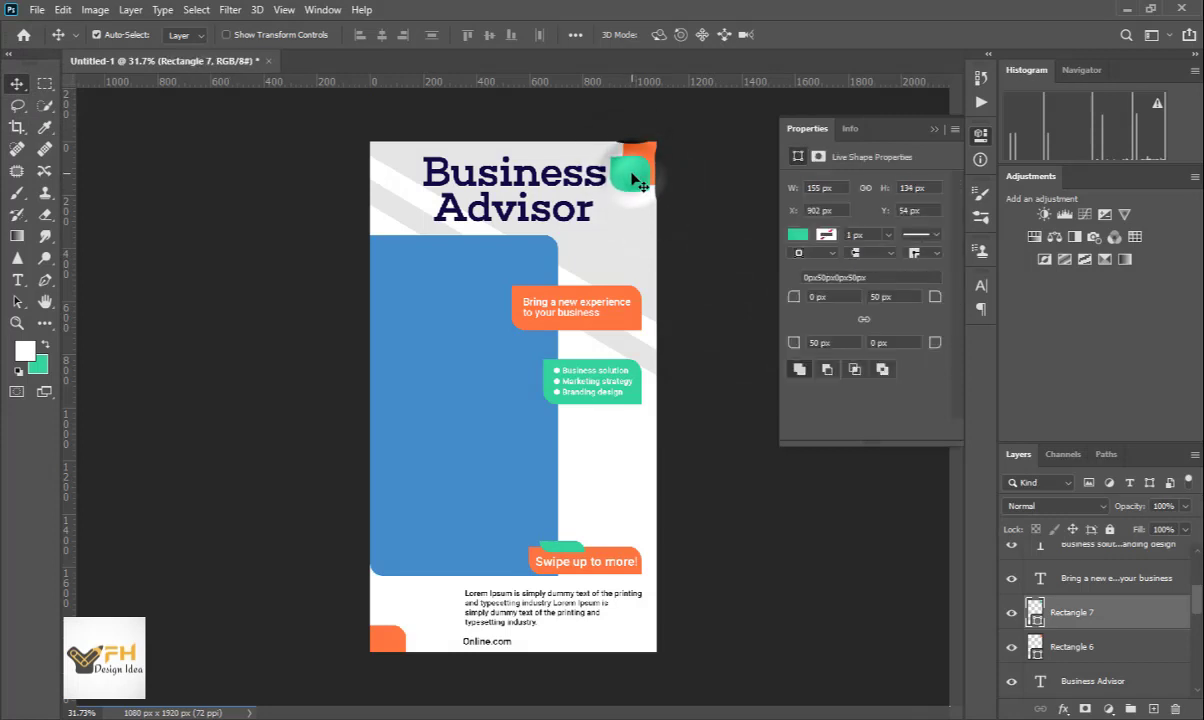
pyautogui.rightClick(1103, 616)
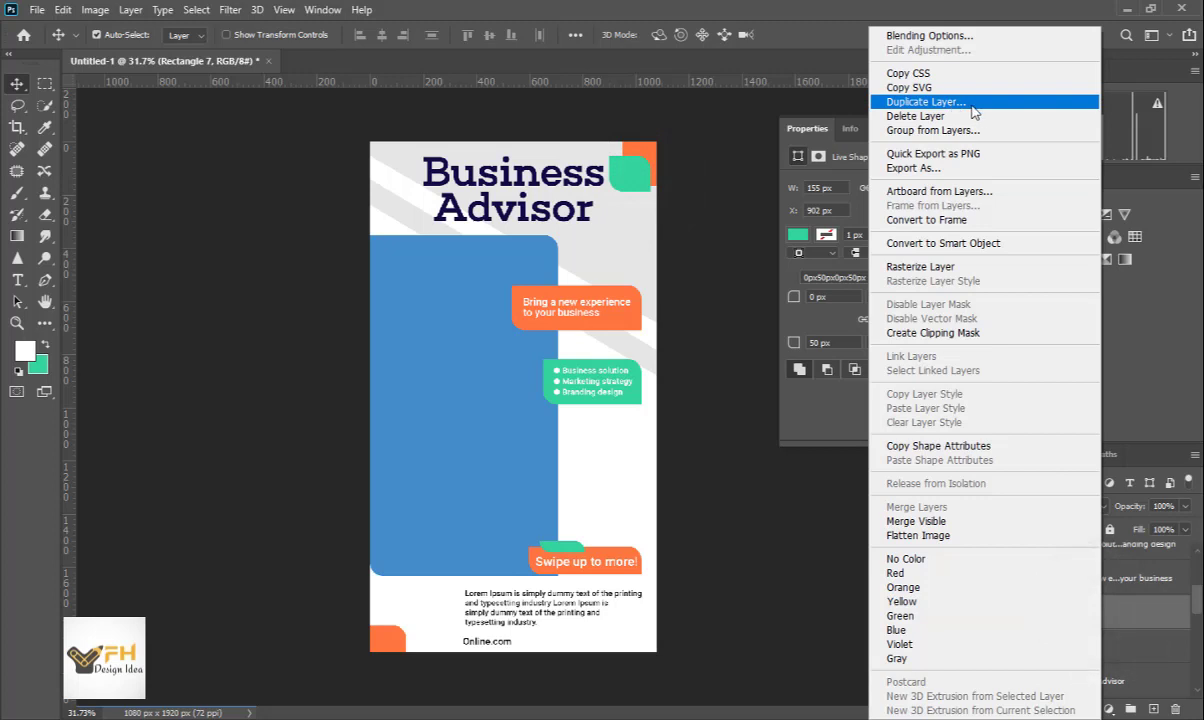
pyautogui.click(970, 103)
pyautogui.click(732, 194)
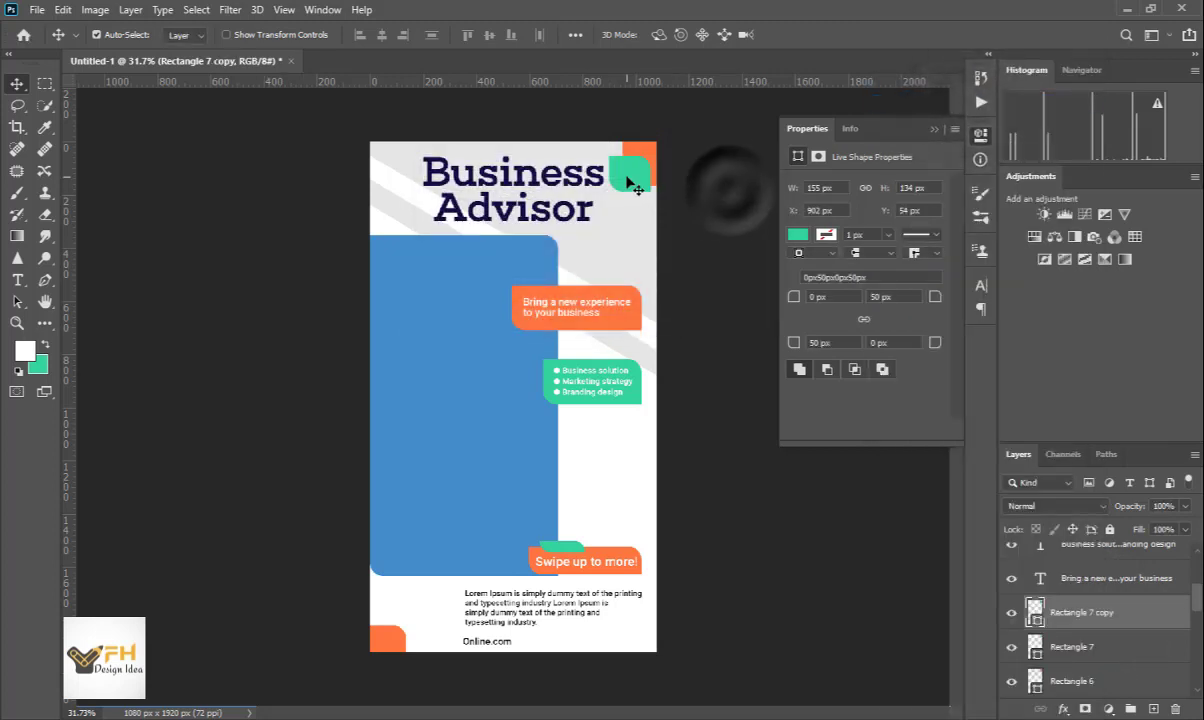
pyautogui.moveTo(628, 180); pyautogui.dragTo(398, 204)
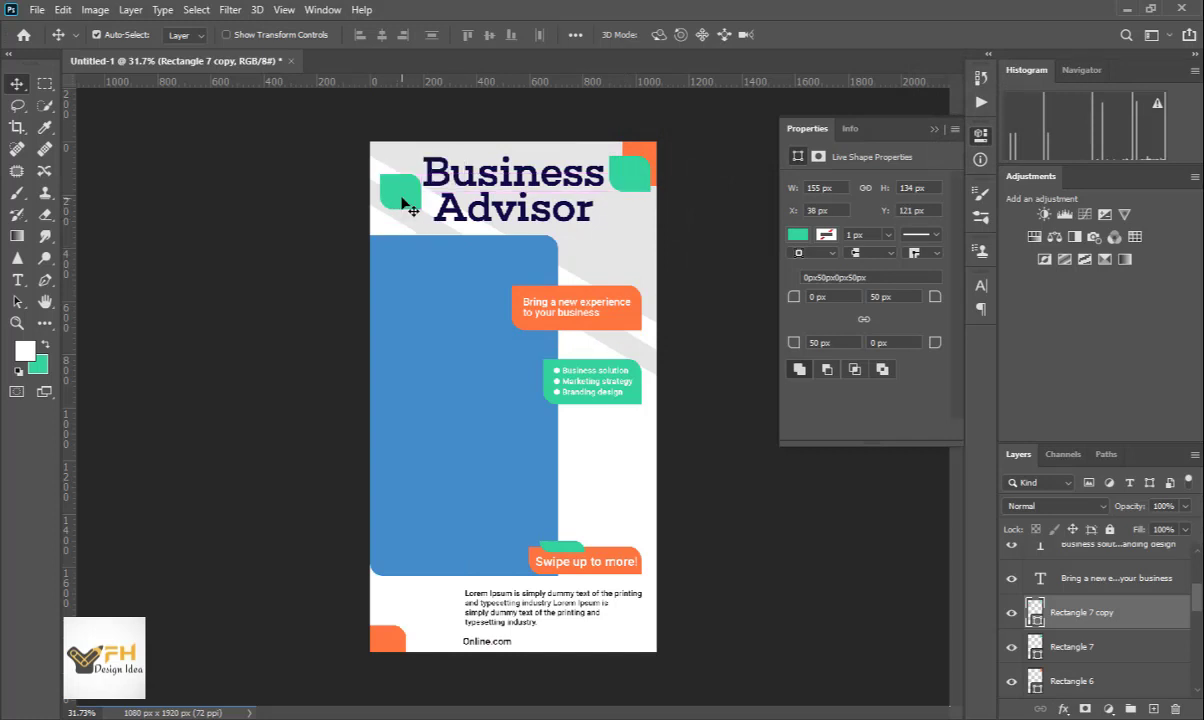
pyautogui.scroll(4, 398, 204)
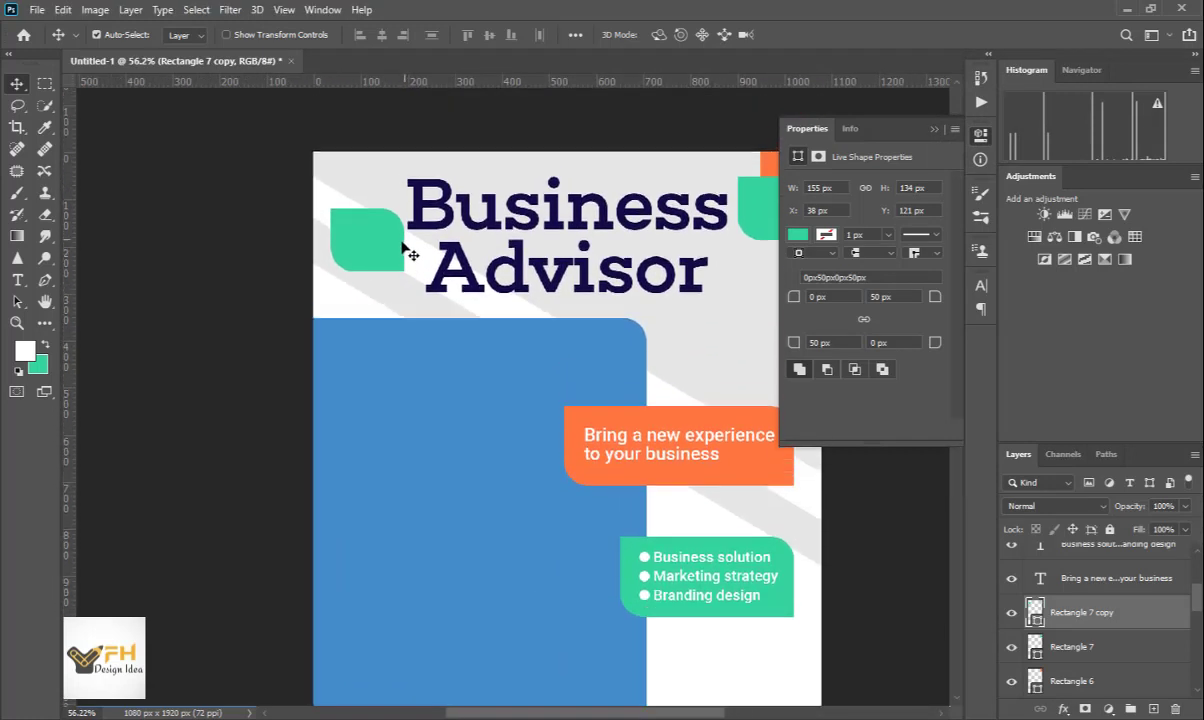
pyautogui.moveTo(368, 258); pyautogui.dragTo(334, 177)
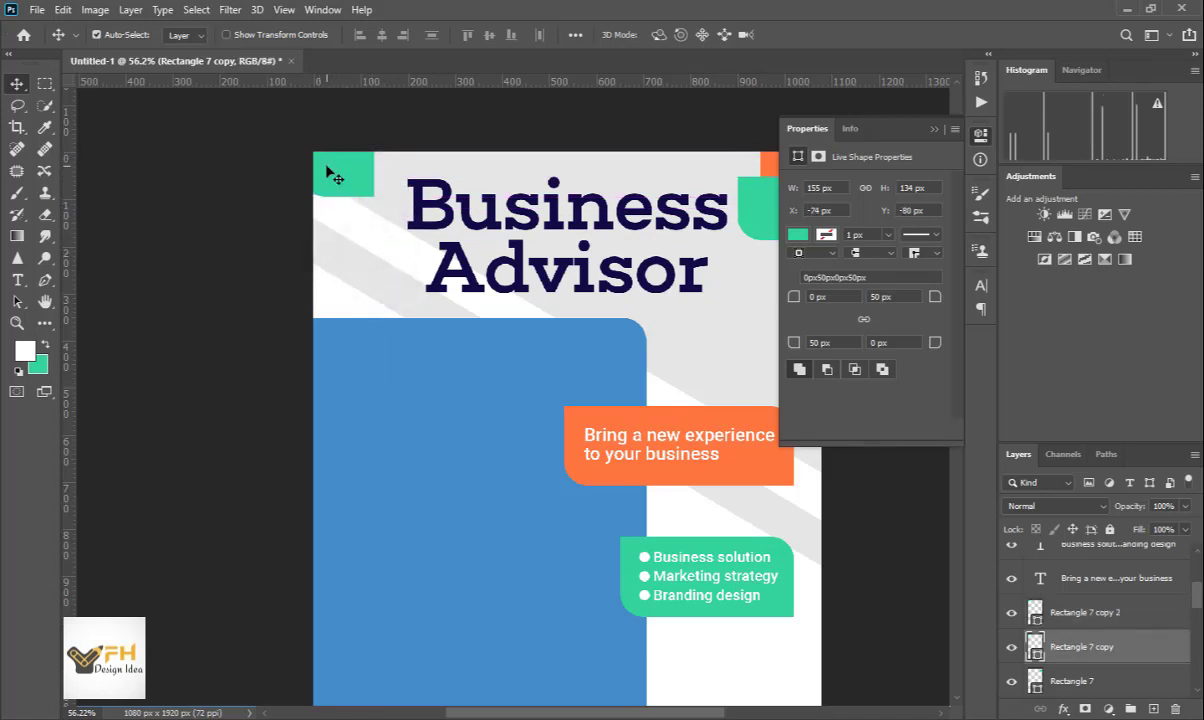
# - Fill the lower of the two upper-left corner copies with the tagline box's orange
pyautogui.click(797, 235)
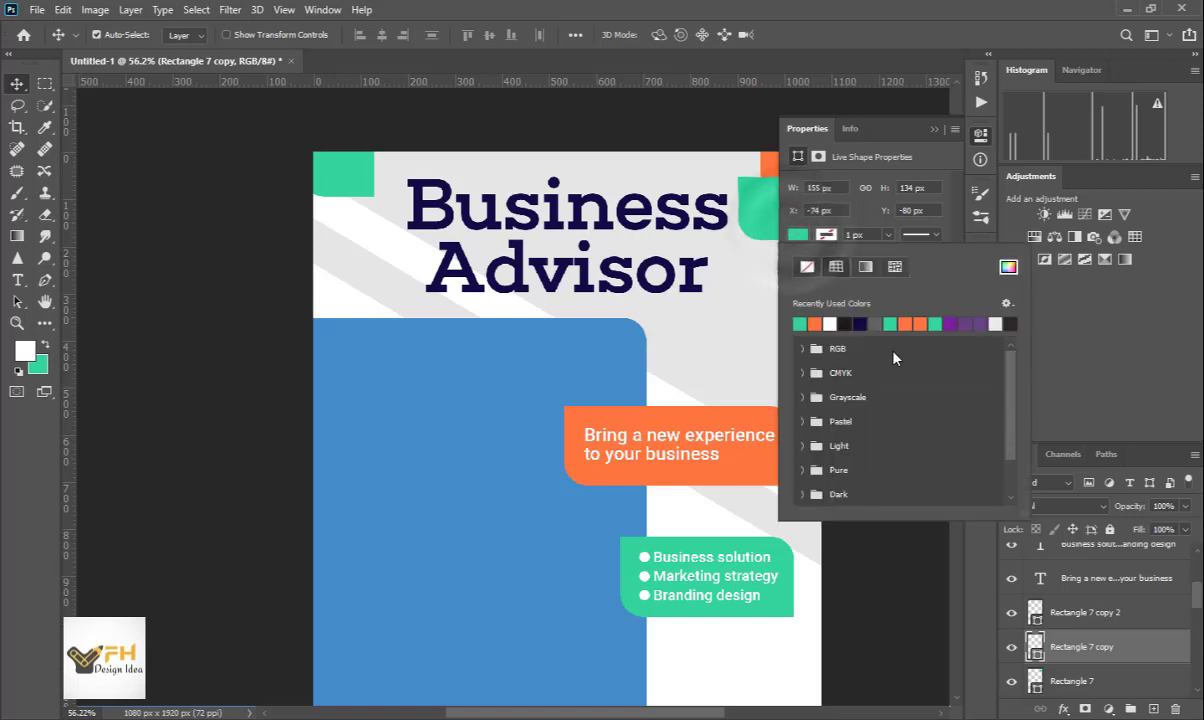
pyautogui.click(1010, 266)
pyautogui.click(716, 416)
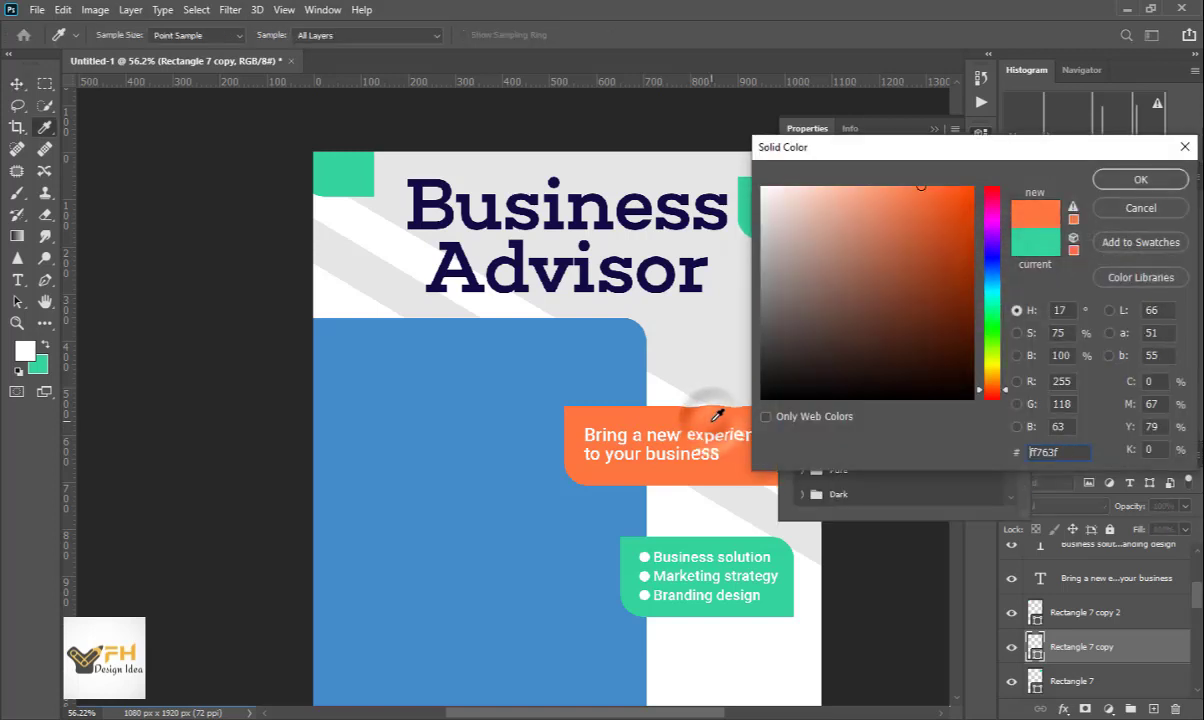
pyautogui.click(1138, 180)
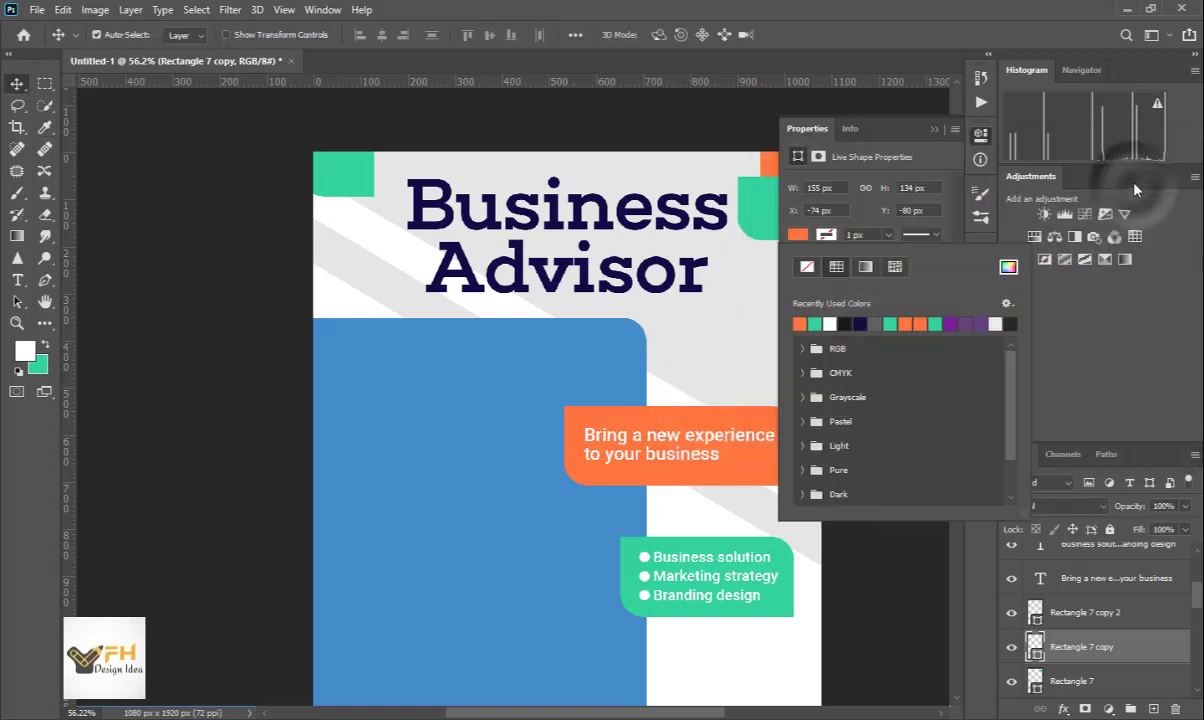
# - Offset the green and orange corner rectangles so a thin orange edge shows beside and below the green one
pyautogui.moveTo(340, 183)
pyautogui.mouseDown()
pyautogui.moveTo(340, 165)
pyautogui.moveTo(323, 167)
pyautogui.moveTo(360, 218)
pyautogui.moveTo(357, 250)
pyautogui.moveTo(348, 193)
pyautogui.mouseUp()
pyautogui.moveTo(356, 237); pyautogui.dragTo(332, 153)
pyautogui.click(364, 198)
pyautogui.moveTo(372, 207); pyautogui.dragTo(362, 196)
pyautogui.click(392, 247)
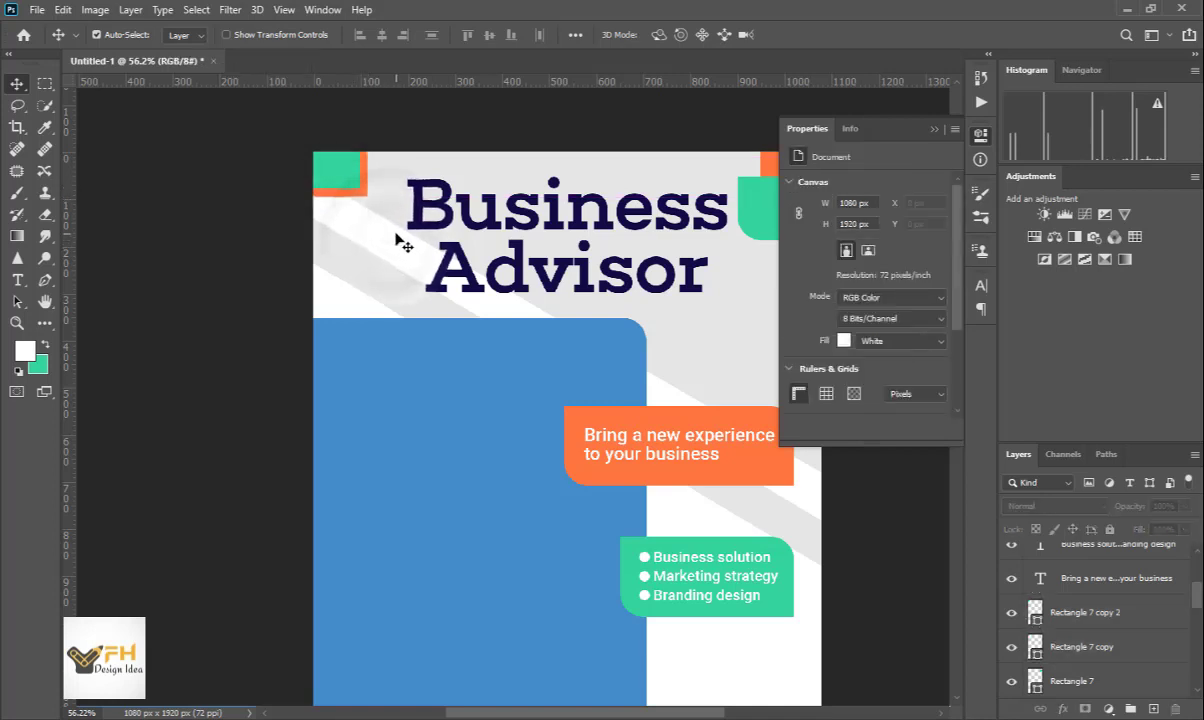
# - Convert the large blue rectangle layer to a smart object and open its contents for editing
pyautogui.scroll(-3, 398, 245)
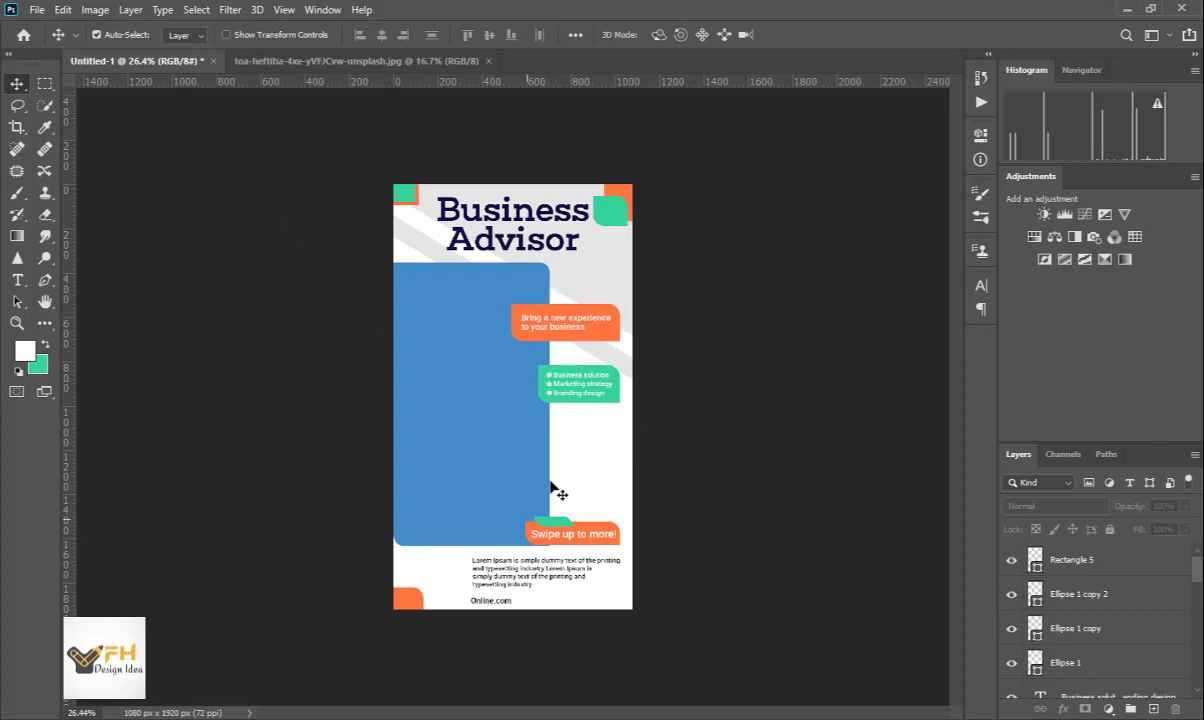
pyautogui.click(472, 410)
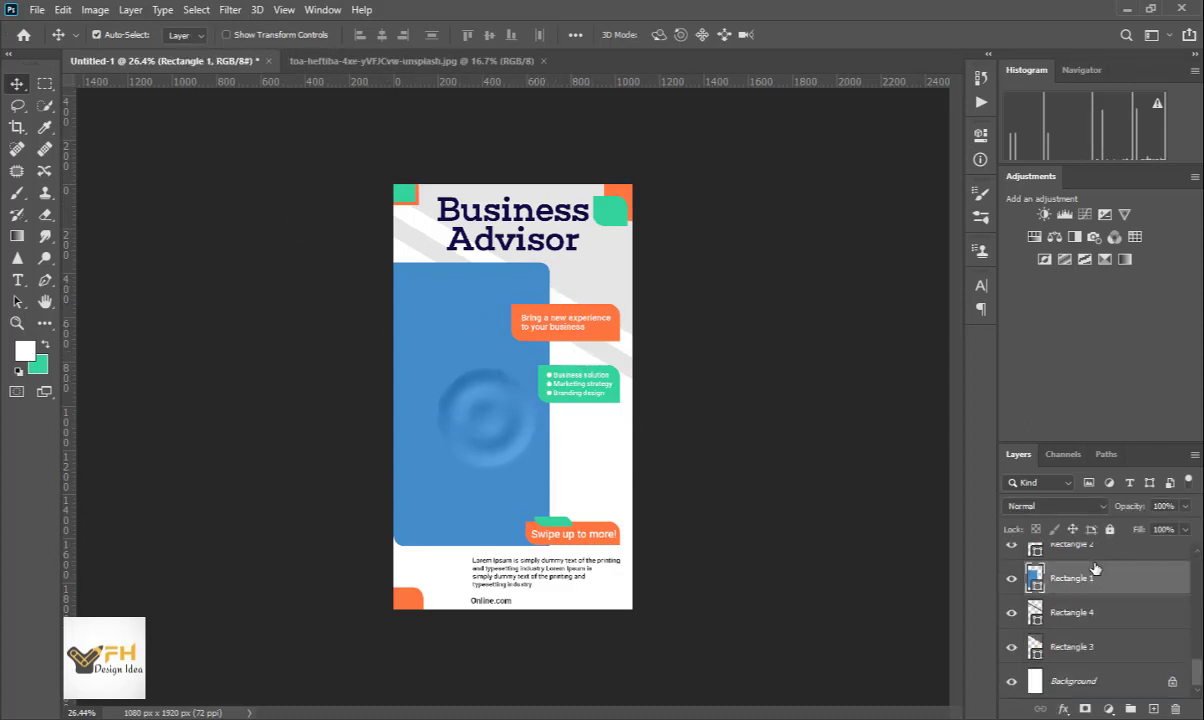
pyautogui.rightClick(1087, 585)
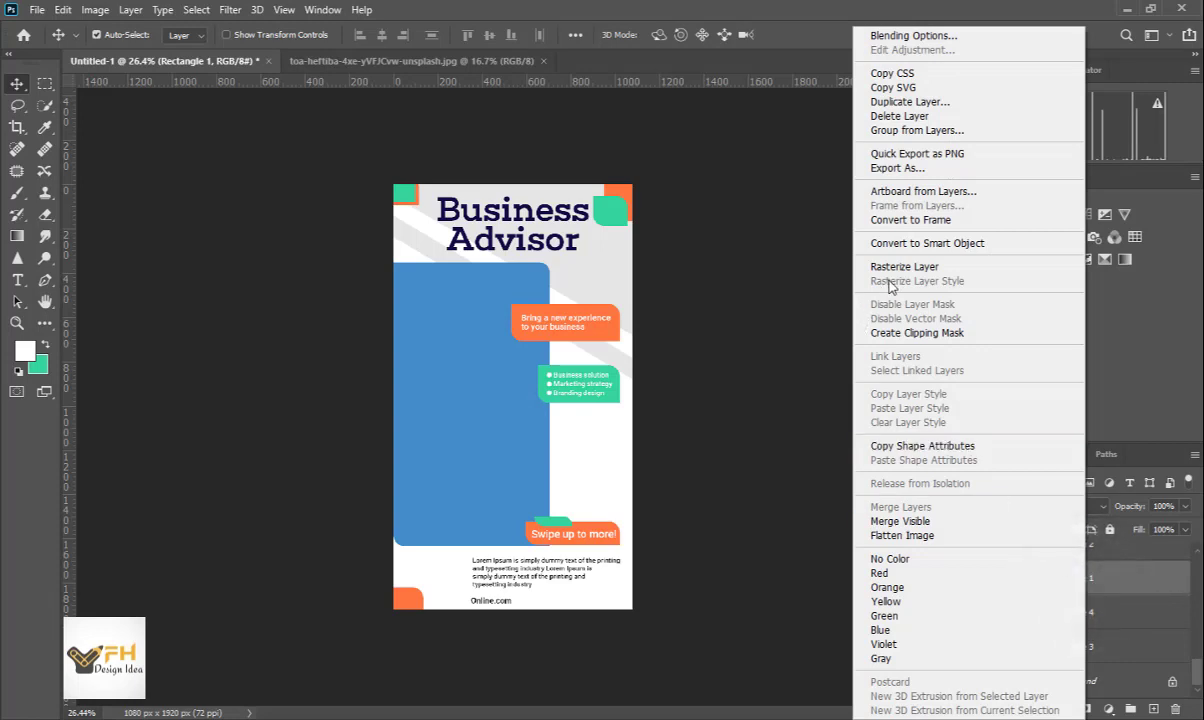
pyautogui.click(928, 245)
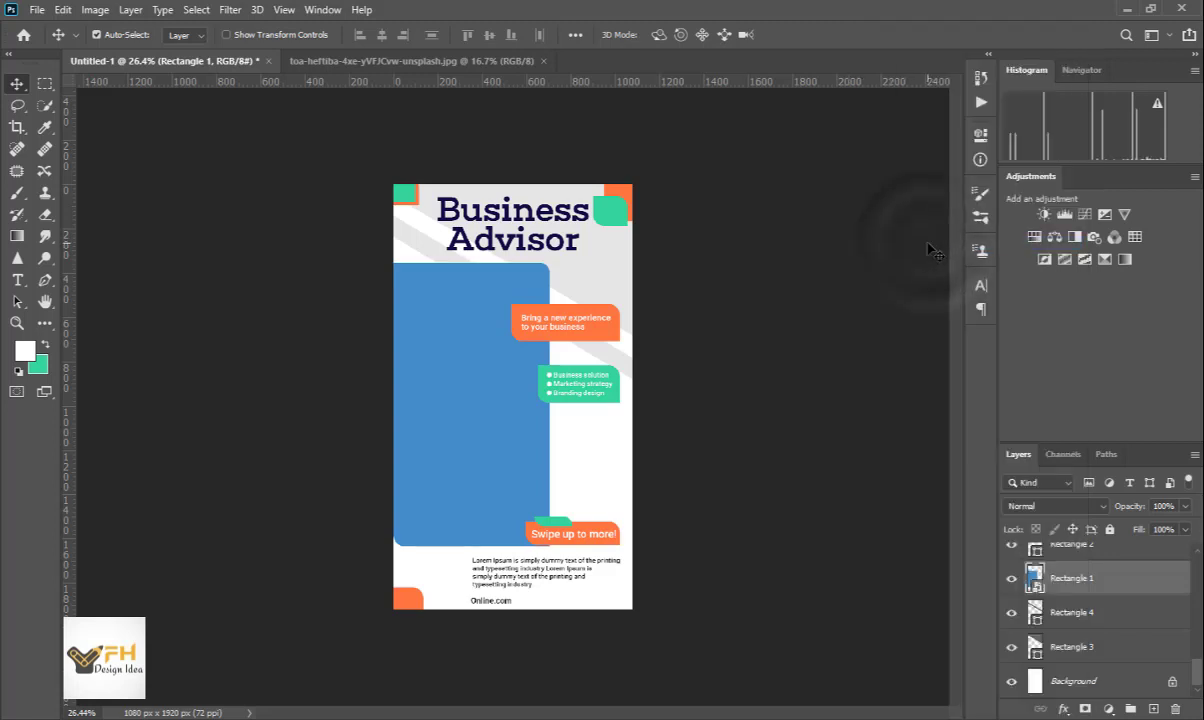
pyautogui.click(1036, 590)
pyautogui.doubleClick(1036, 590)
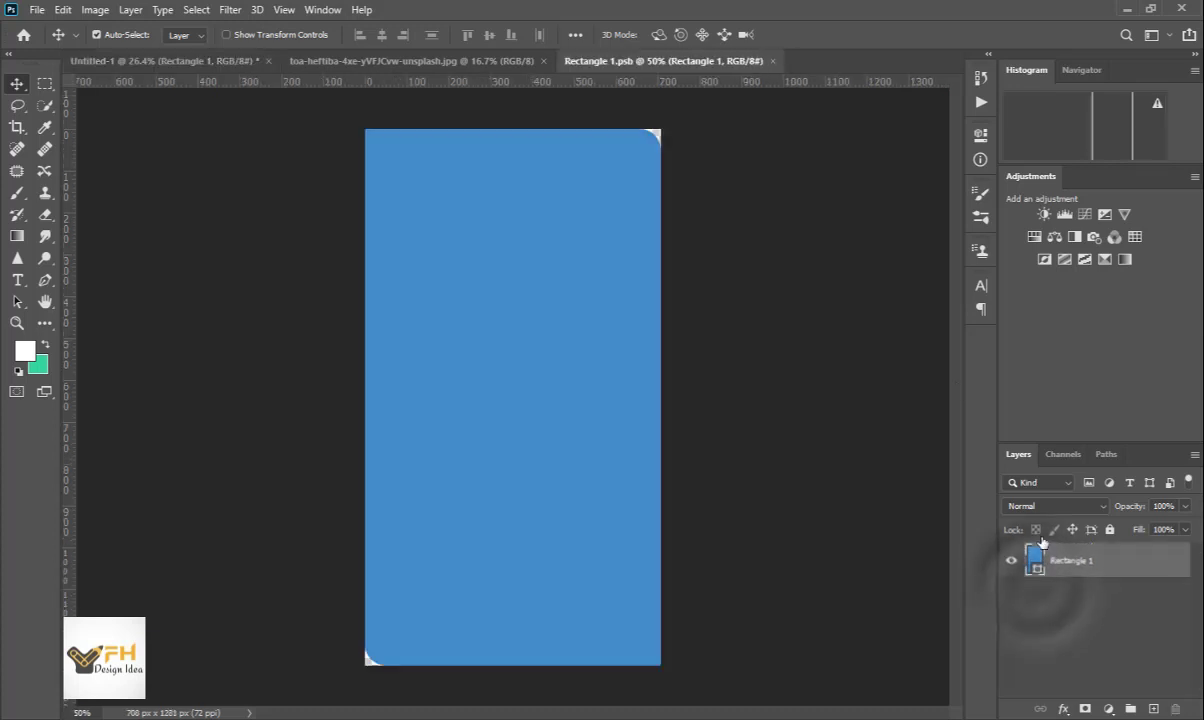
# - Bring the toa-heftiba office photo into the Rectangle 1.psb document as a layer above the blue rectangle
pyautogui.click(409, 62)
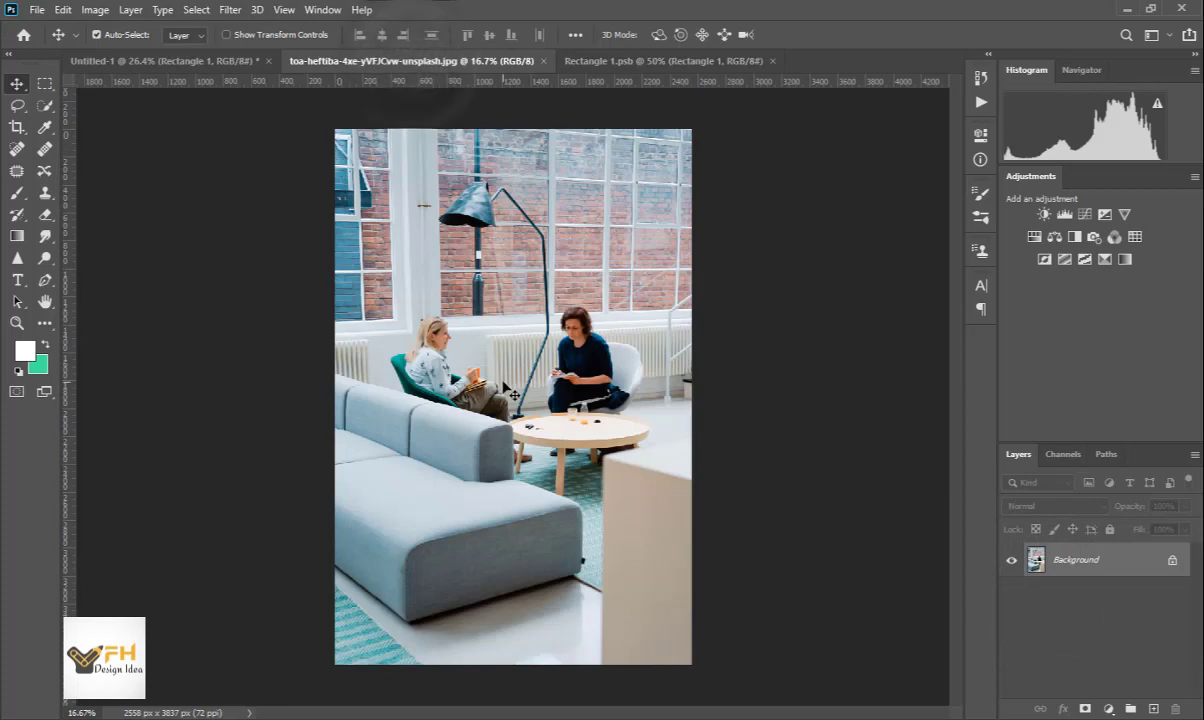
pyautogui.moveTo(476, 363); pyautogui.dragTo(513, 381)
pyautogui.click(560, 316)
pyautogui.moveTo(530, 316); pyautogui.dragTo(529, 396)
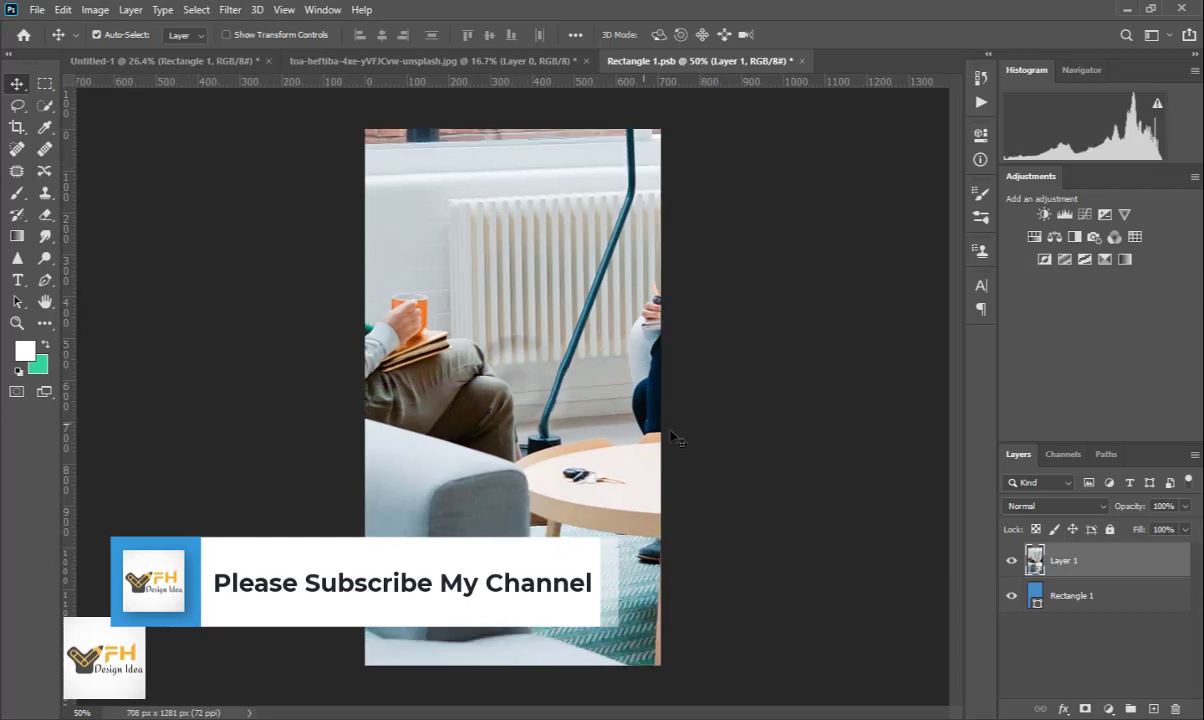
# - Clip the office photo layer to the Rectangle 1 layer and scale it to 33.39%, centred and matching the canvas height
pyautogui.rightClick(1076, 570)
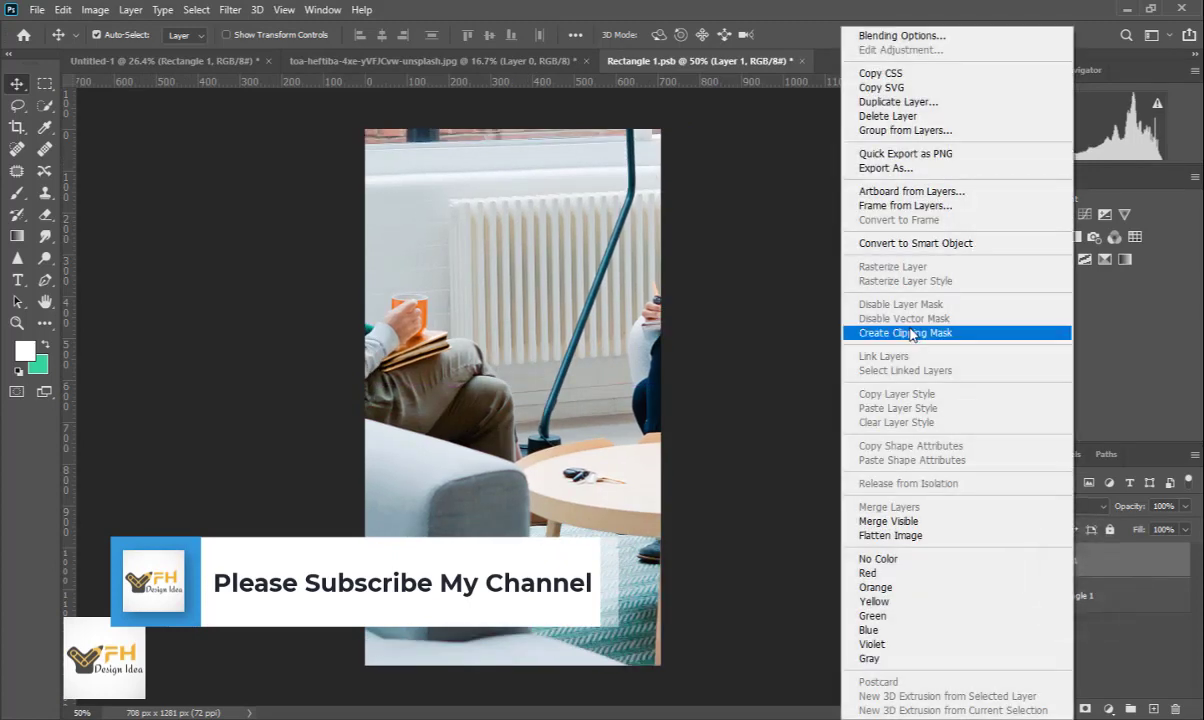
pyautogui.click(958, 338)
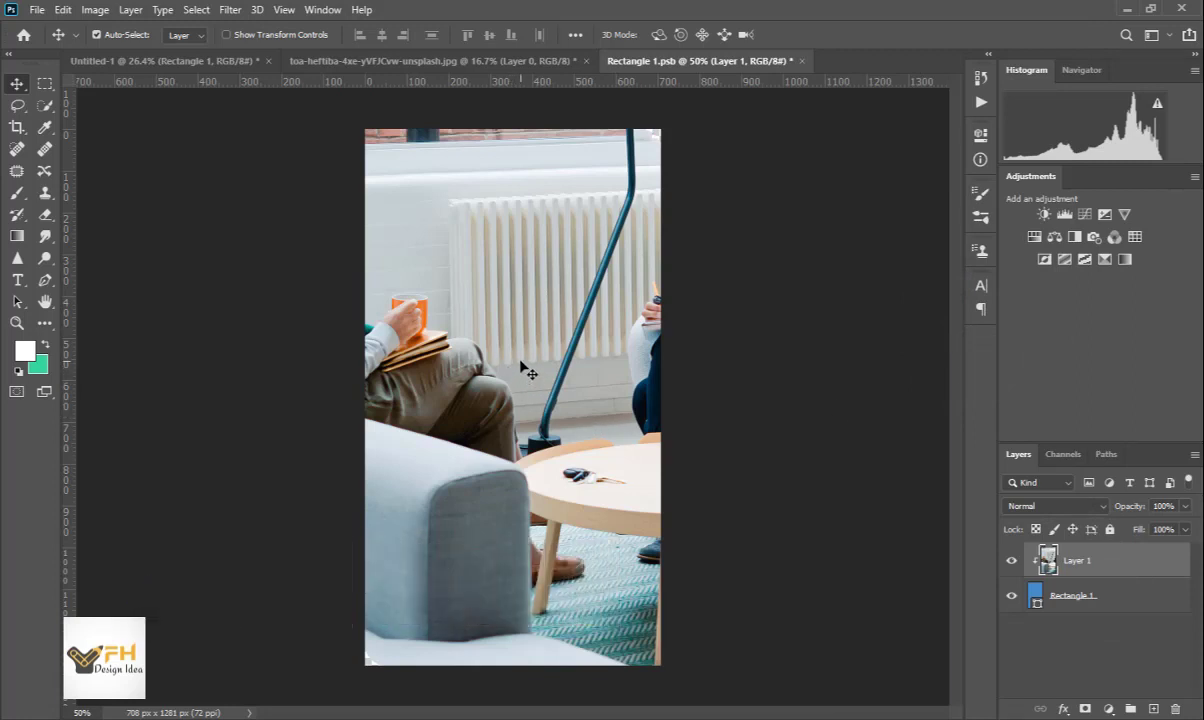
pyautogui.scroll(-3, 522, 368)
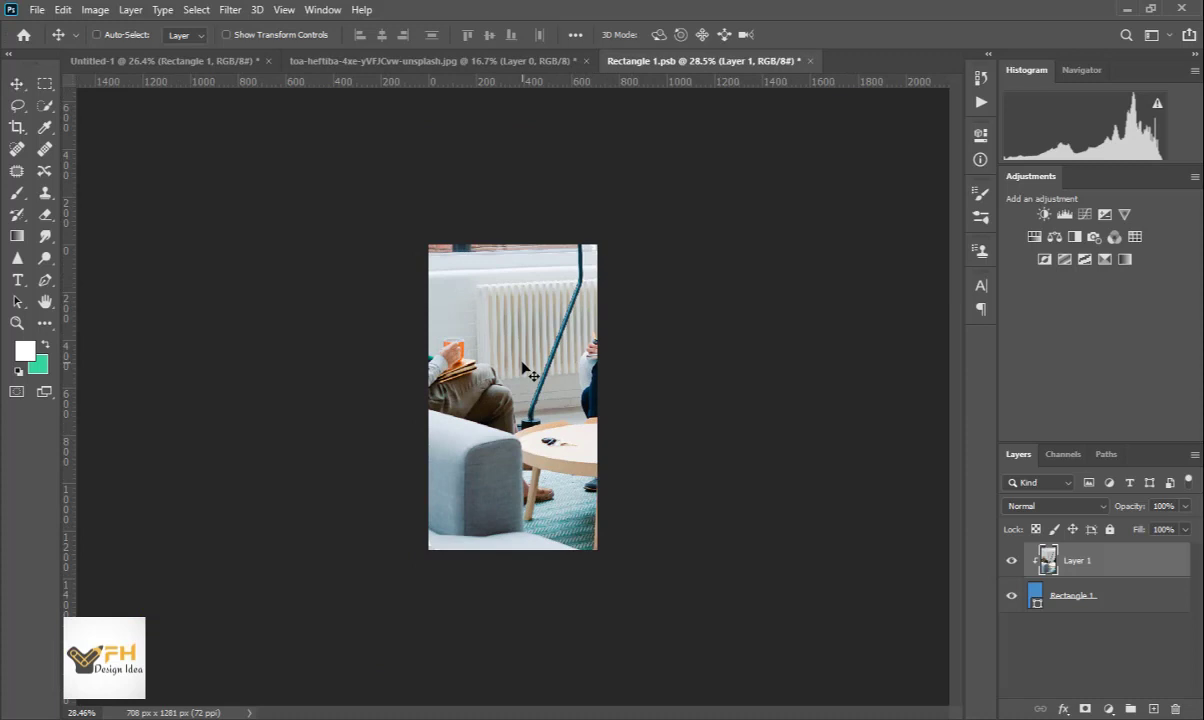
pyautogui.hotkey('ctrl', 't')
pyautogui.scroll(-5, 522, 340)
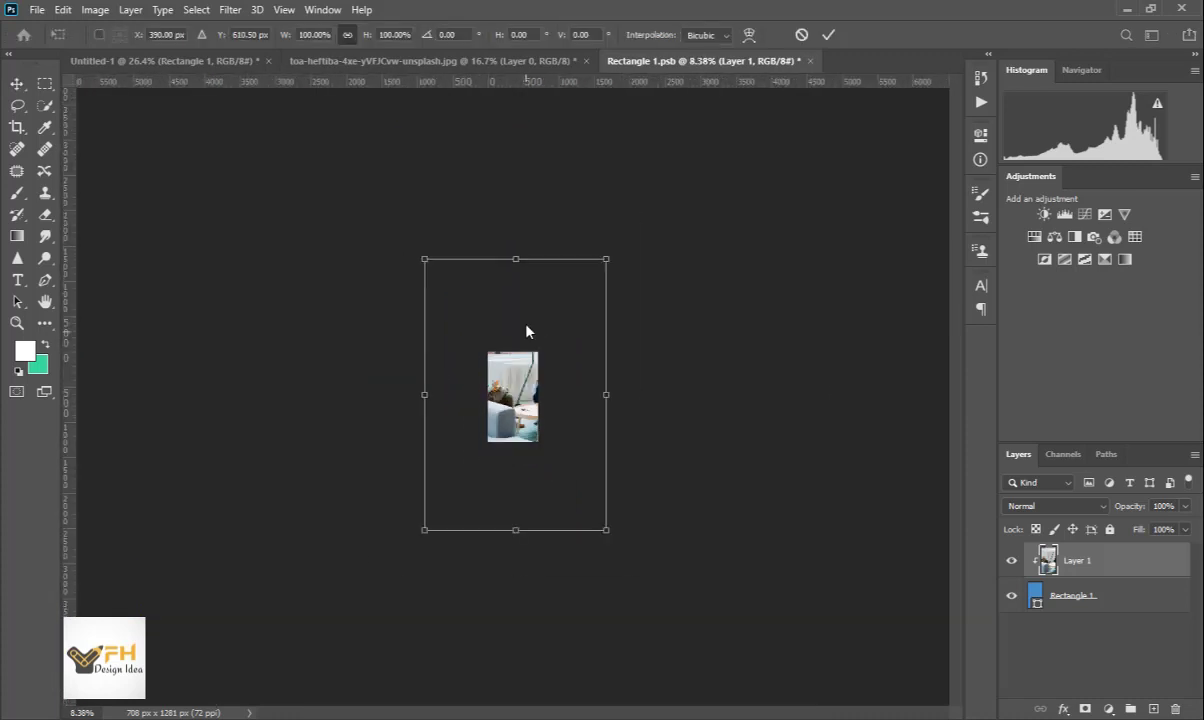
pyautogui.moveTo(515, 263); pyautogui.dragTo(537, 374)
pyautogui.moveTo(529, 422); pyautogui.dragTo(526, 395)
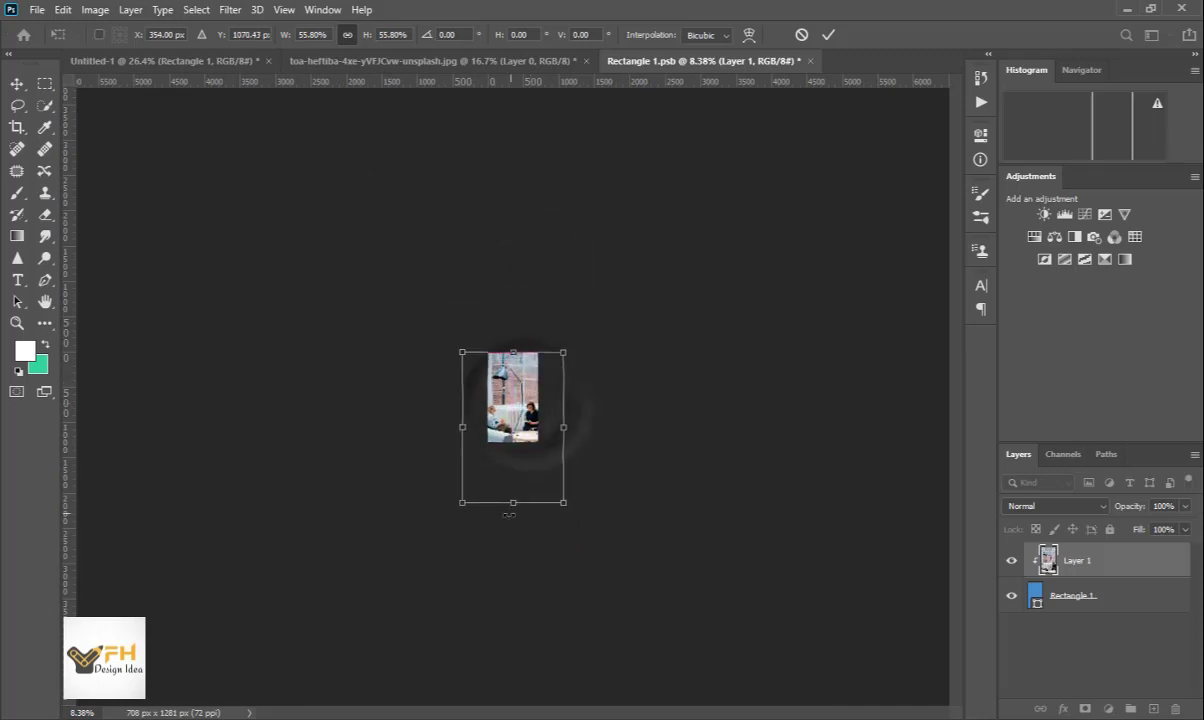
pyautogui.moveTo(514, 505); pyautogui.dragTo(514, 446)
pyautogui.scroll(5, 514, 446)
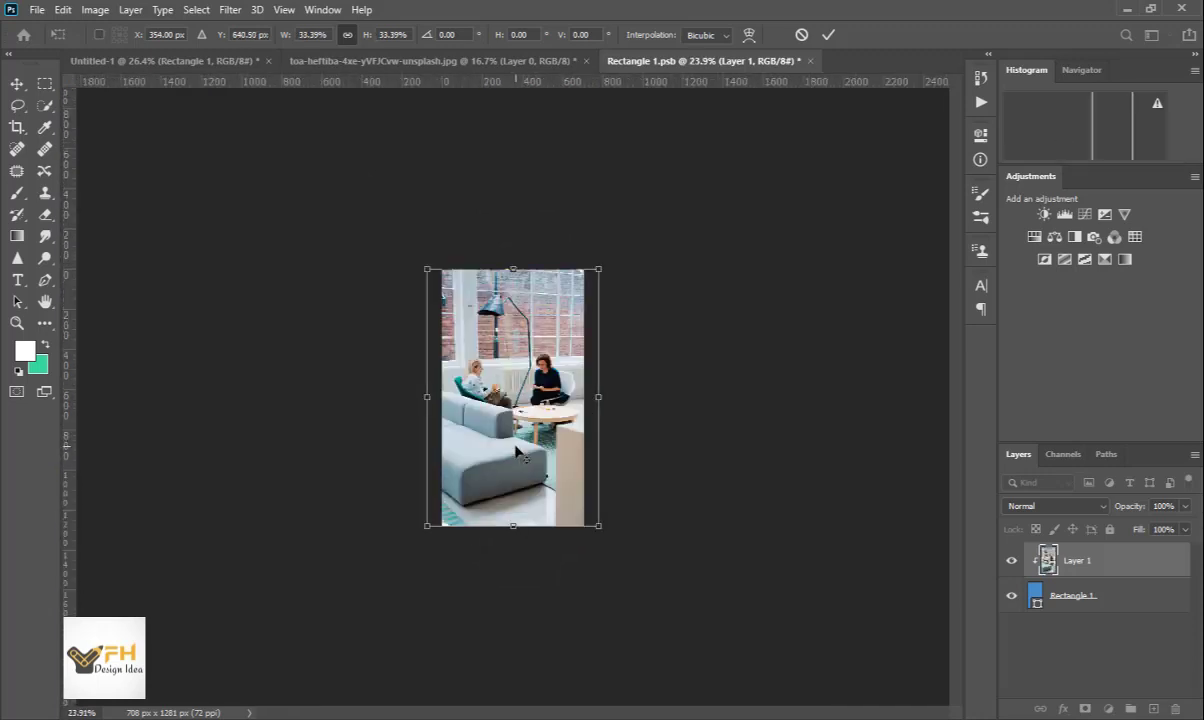
pyautogui.hotkey('alt', 'space')
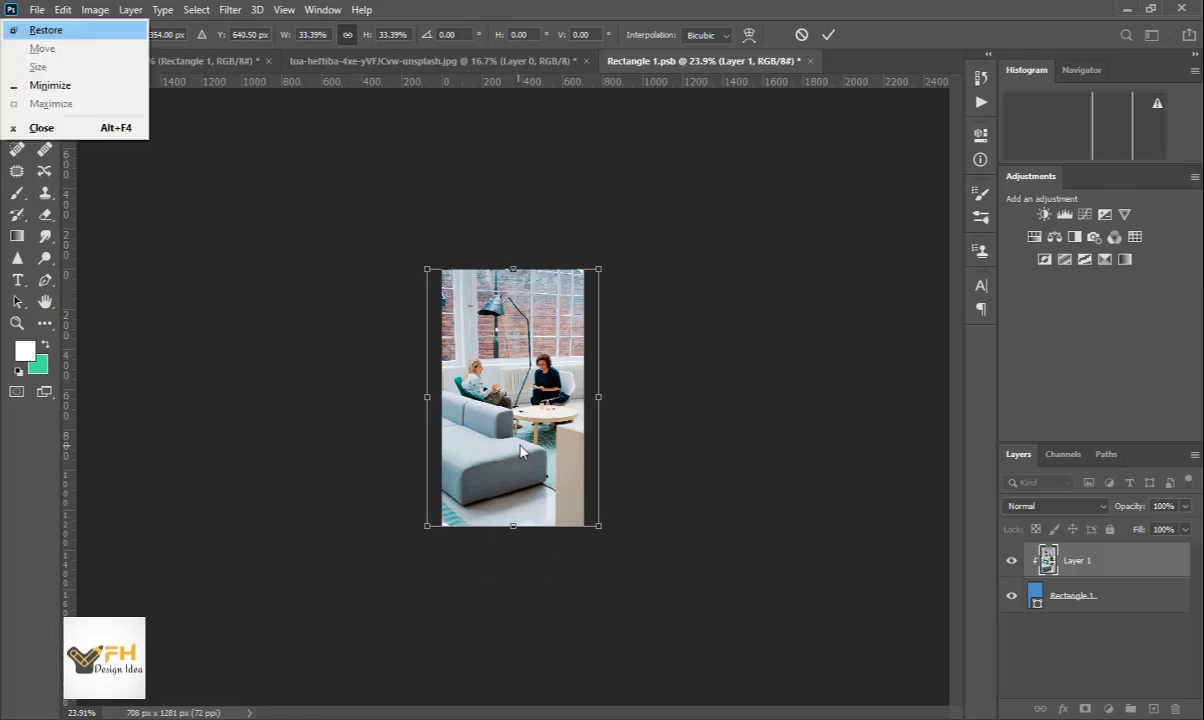
pyautogui.click(768, 421)
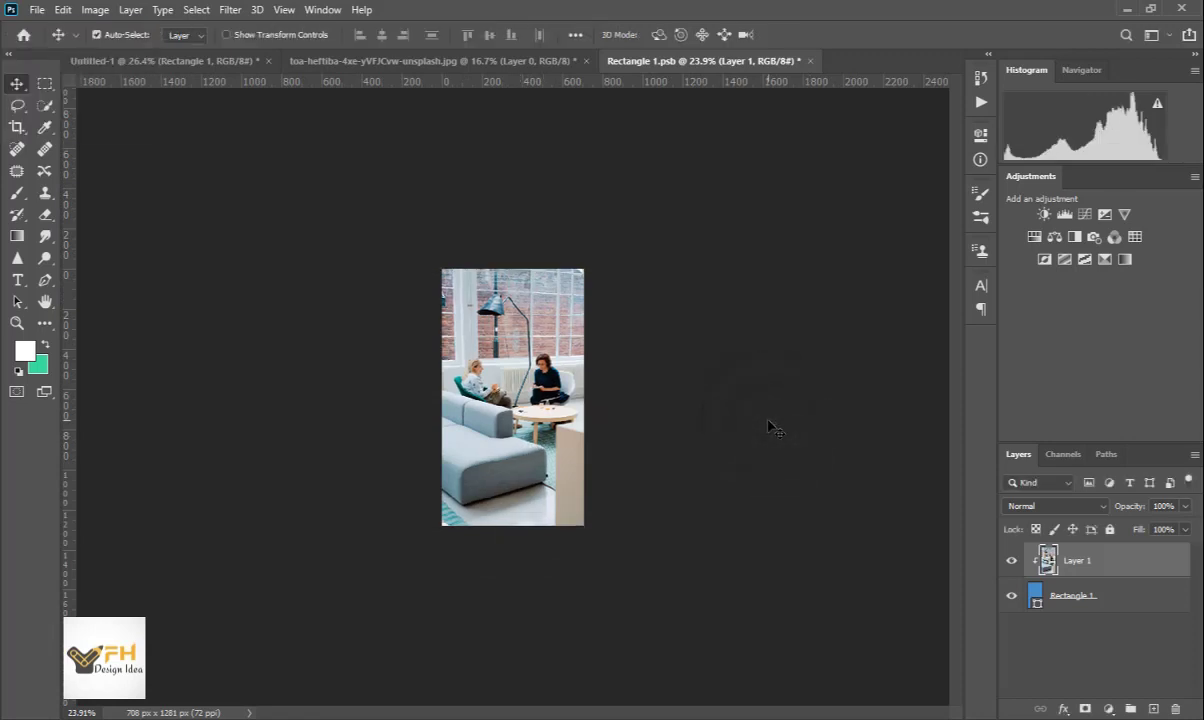
# - Save the Rectangle 1.psb contents and return to the Untitled-1 design document
pyautogui.hotkey('ctrl', 's')
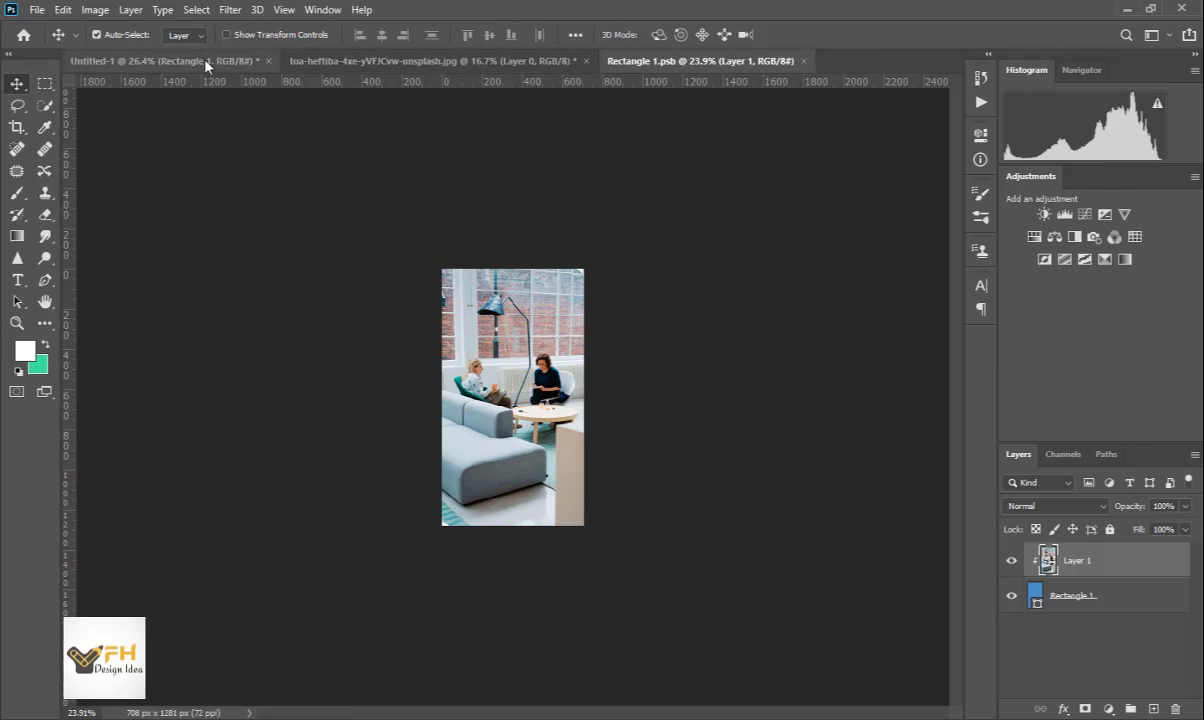
pyautogui.click(200, 61)
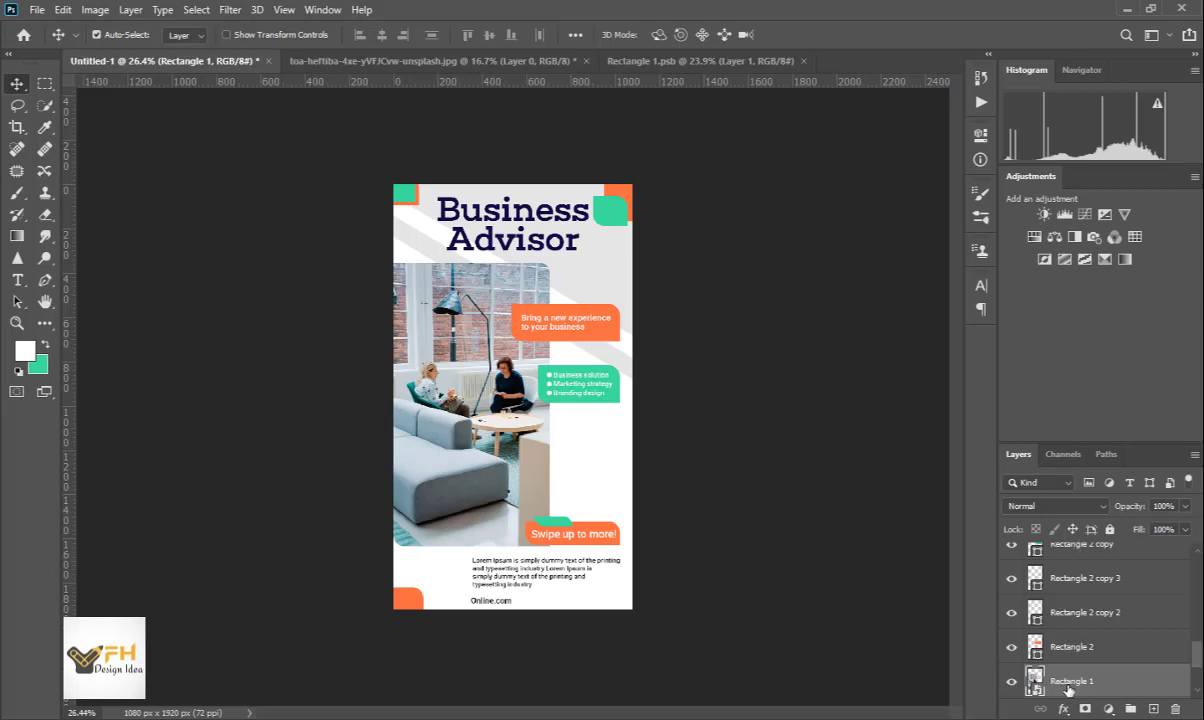
# - Add a black Multiply drop shadow to the Rectangle 1 photo layer with 85% opacity, 90° angle, 3 px distance, 28% spread and 16 px size
pyautogui.rightClick(1118, 691)
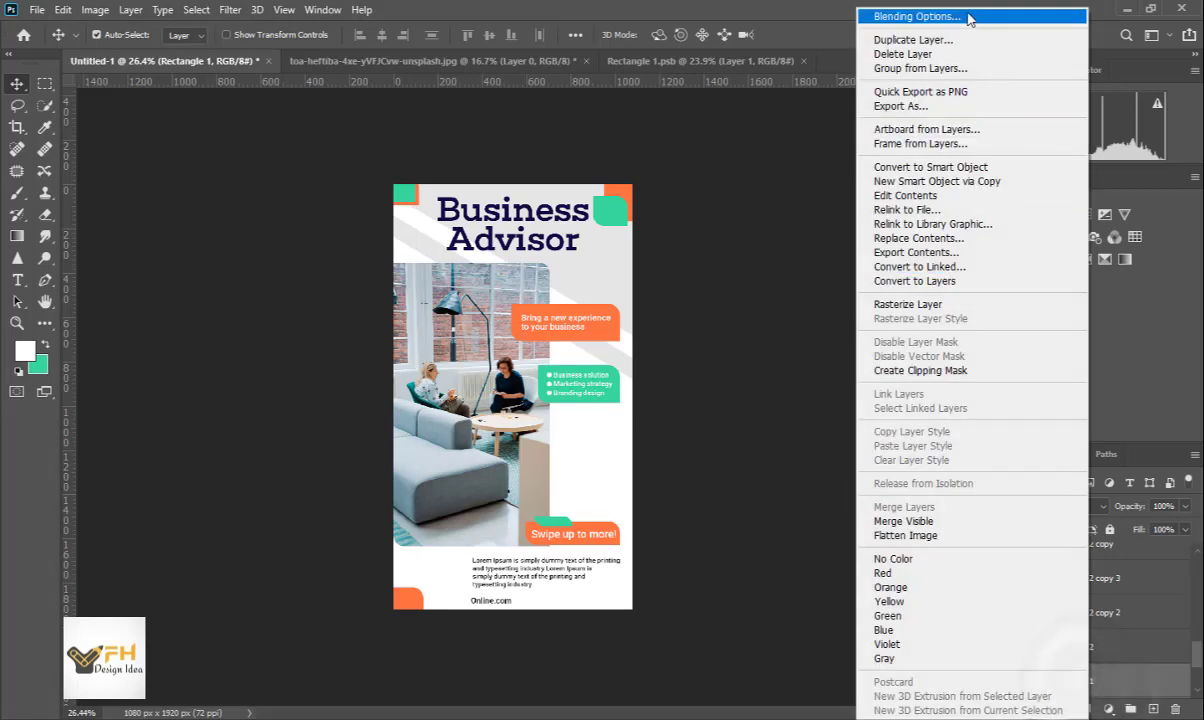
pyautogui.click(967, 19)
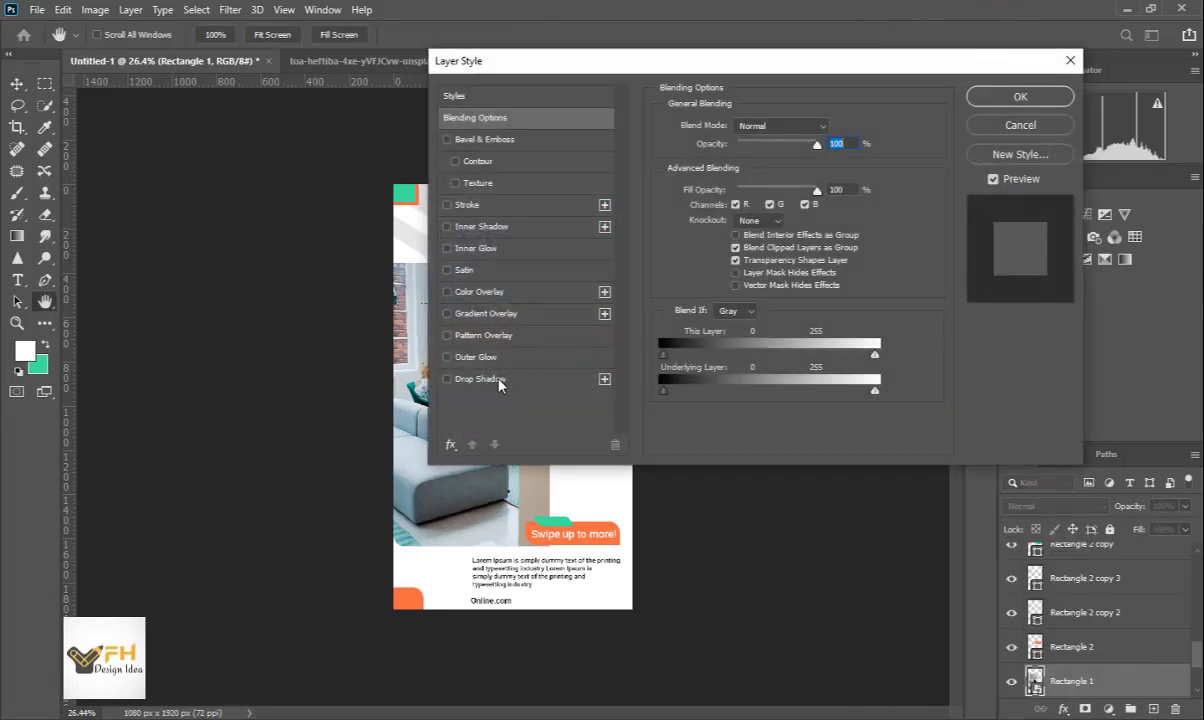
pyautogui.click(500, 385)
pyautogui.moveTo(640, 69); pyautogui.dragTo(856, 32)
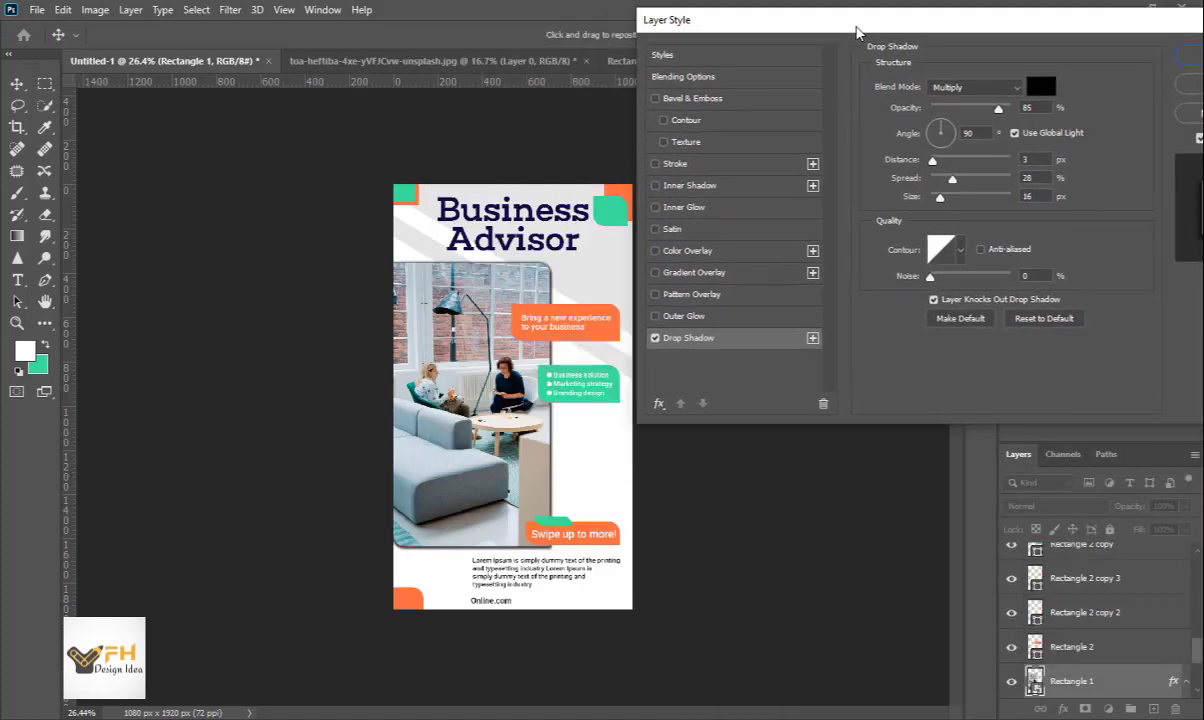
pyautogui.moveTo(1030, 25); pyautogui.dragTo(820, 38)
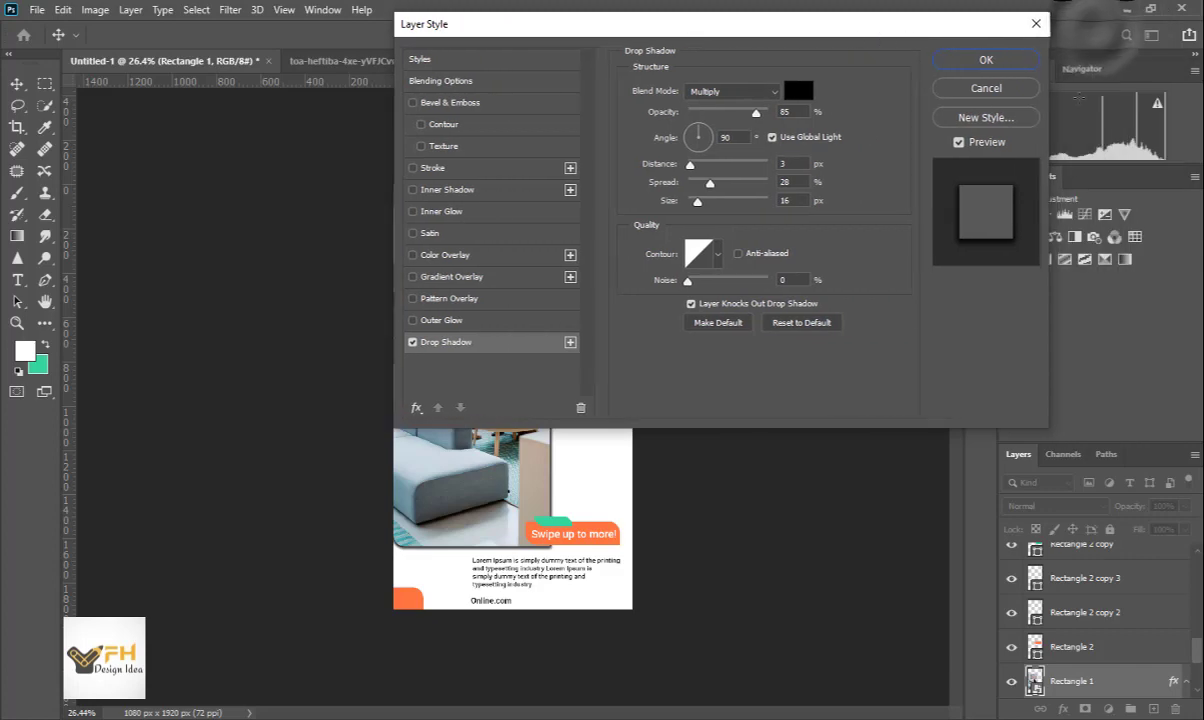
pyautogui.click(986, 61)
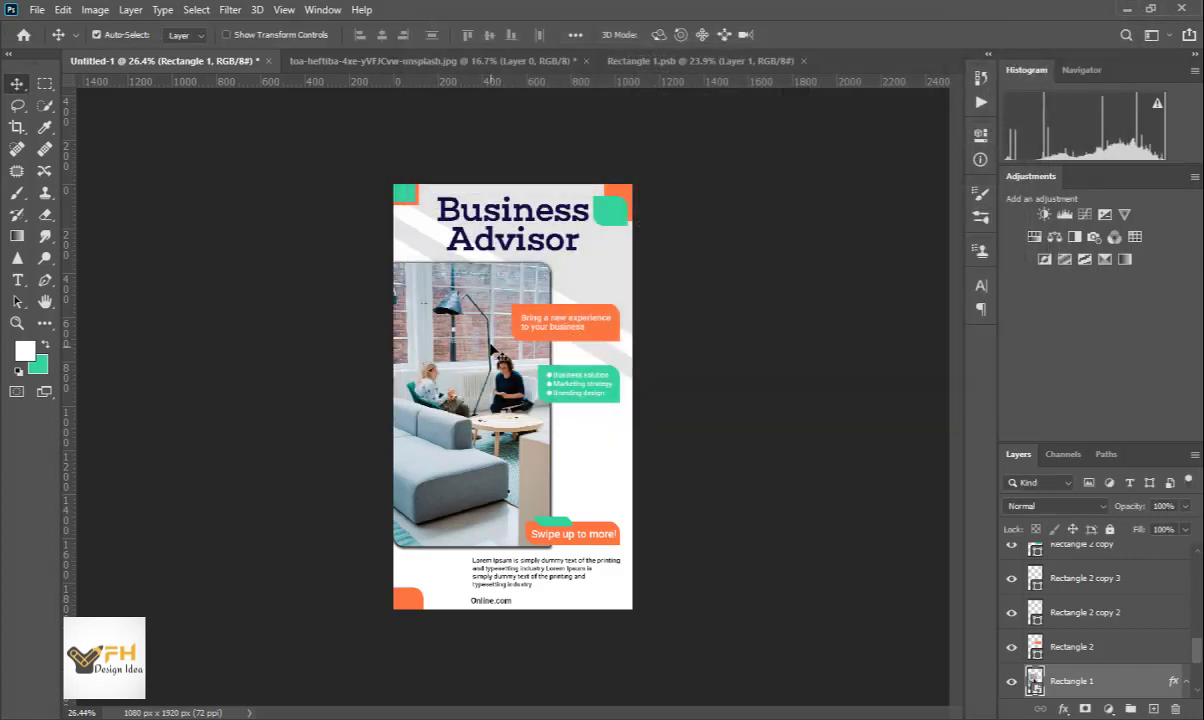
pyautogui.scroll(-2, 504, 350)
pyautogui.scroll(3, 504, 350)
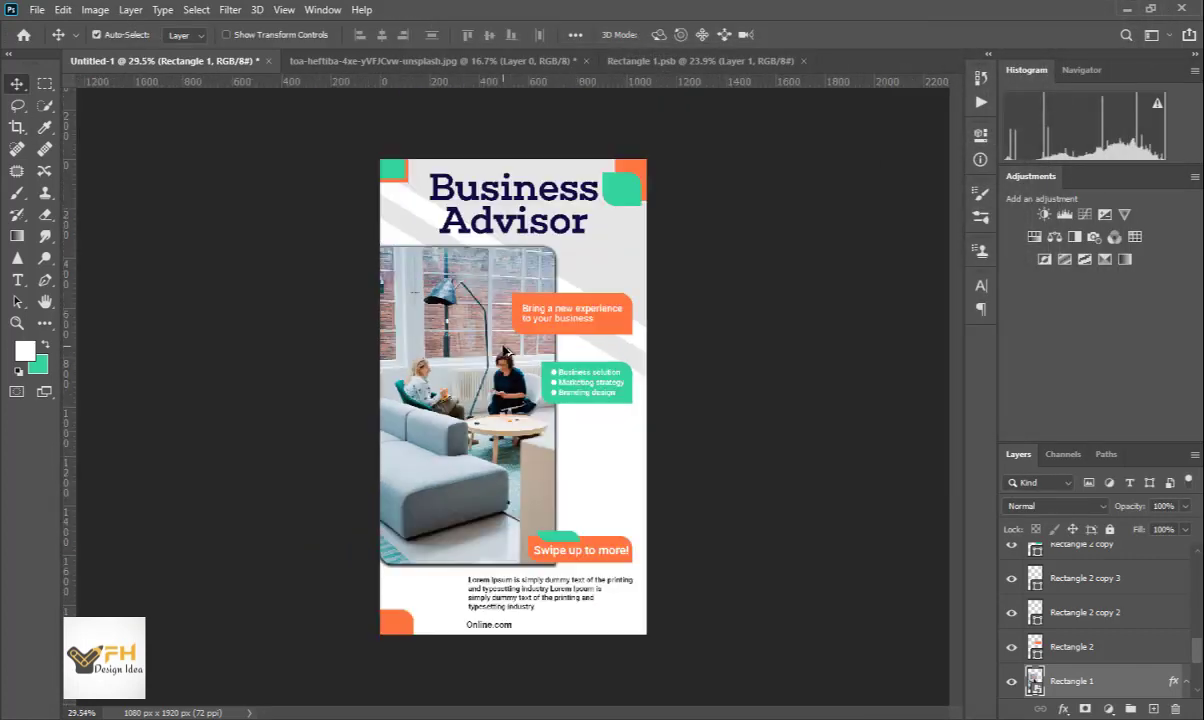
pyautogui.scroll(-2, 504, 350)
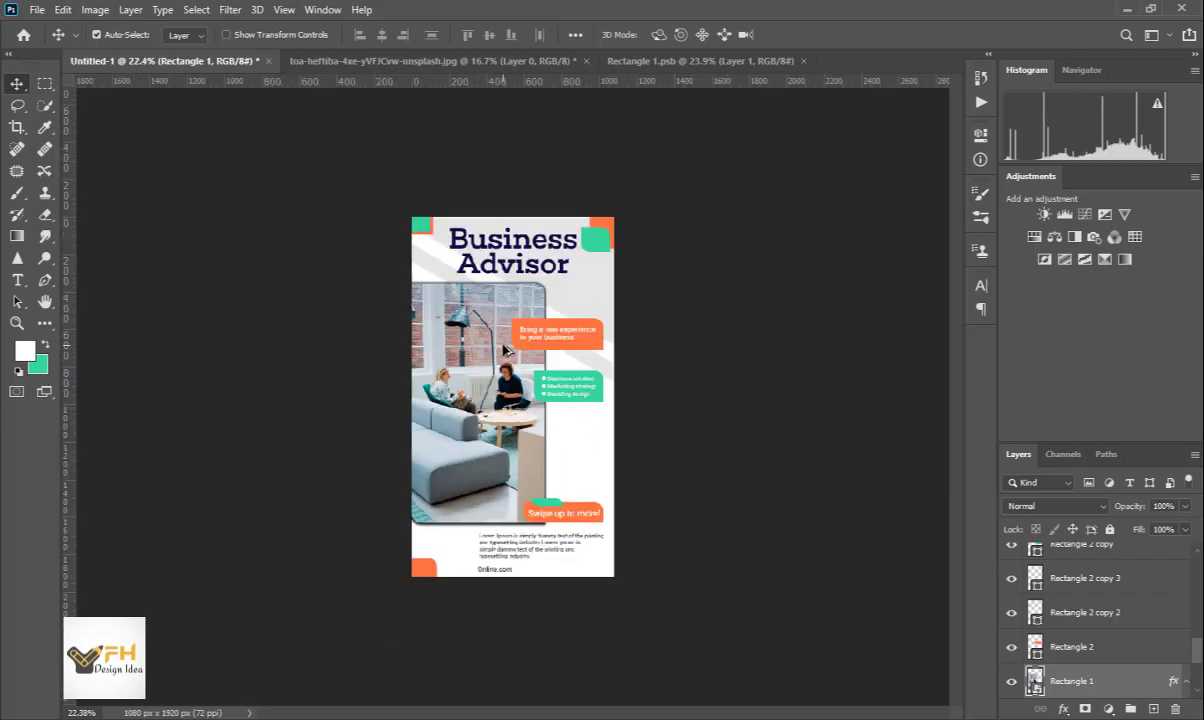